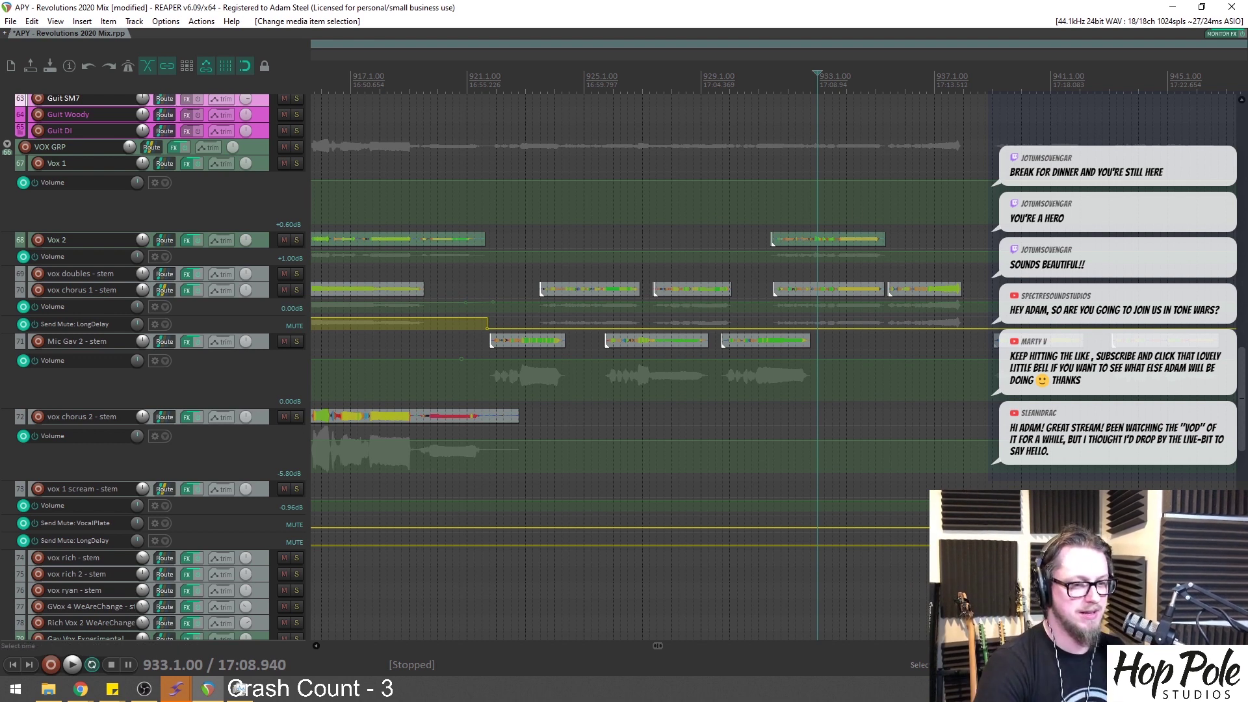
Move the Vox 2 clip around bar 933 down onto vox chorus 2, undoing a stray first move
{"action": "left_click_drag", "start_coordinate": [797, 221], "coordinate": [804, 338]}
{"action": "left_click_drag", "start_coordinate": [829, 241], "coordinate": [817, 416]}
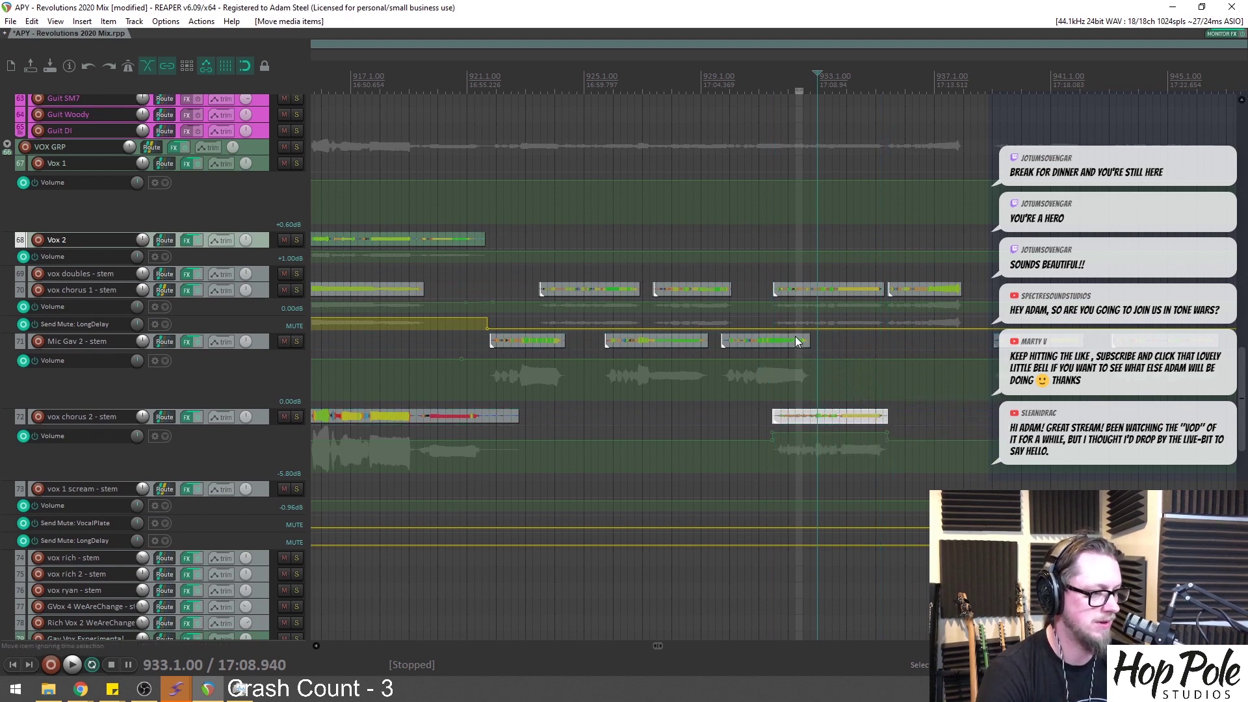
{"action": "key", "text": "ctrl+z"}
{"action": "scroll", "coordinate": [821, 177], "scroll_direction": "up", "scroll_amount": 5}
{"action": "scroll", "coordinate": [821, 177], "scroll_direction": "up", "scroll_amount": 2}
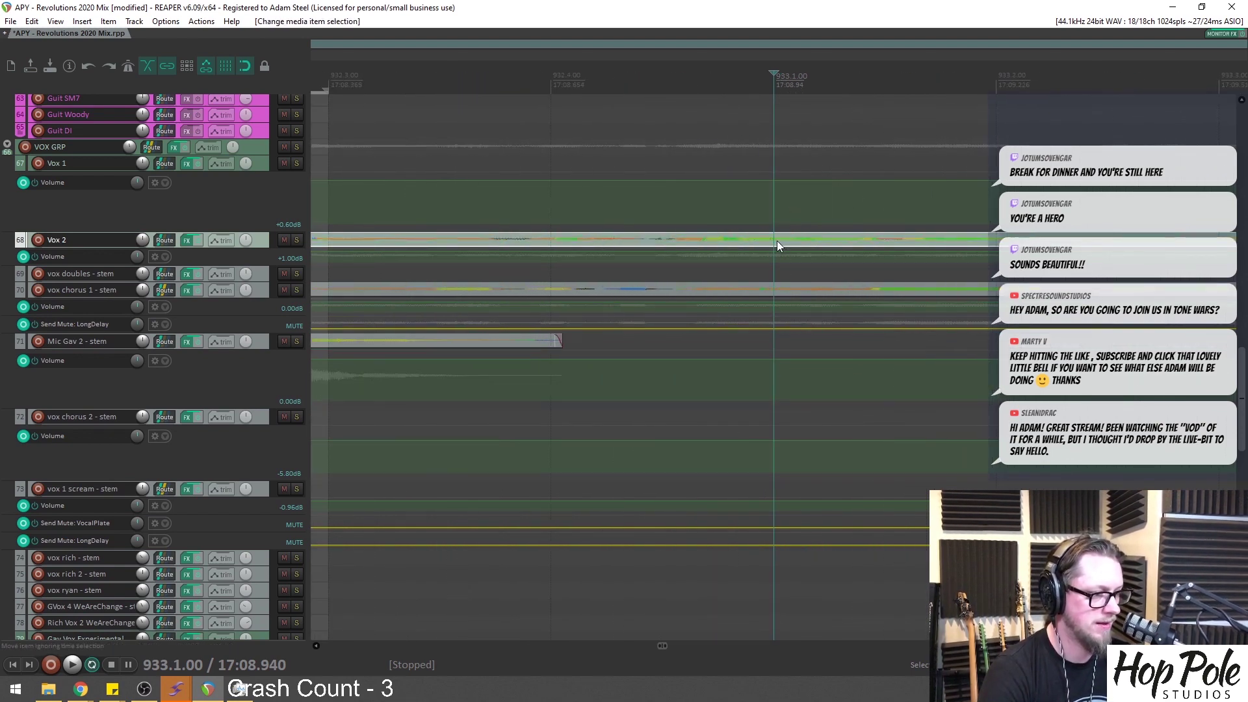
{"action": "left_click_drag", "start_coordinate": [778, 241], "coordinate": [775, 426]}
{"action": "scroll", "coordinate": [773, 370], "scroll_direction": "down", "scroll_amount": 7}
{"action": "scroll", "coordinate": [790, 358], "scroll_direction": "down", "scroll_amount": 3}
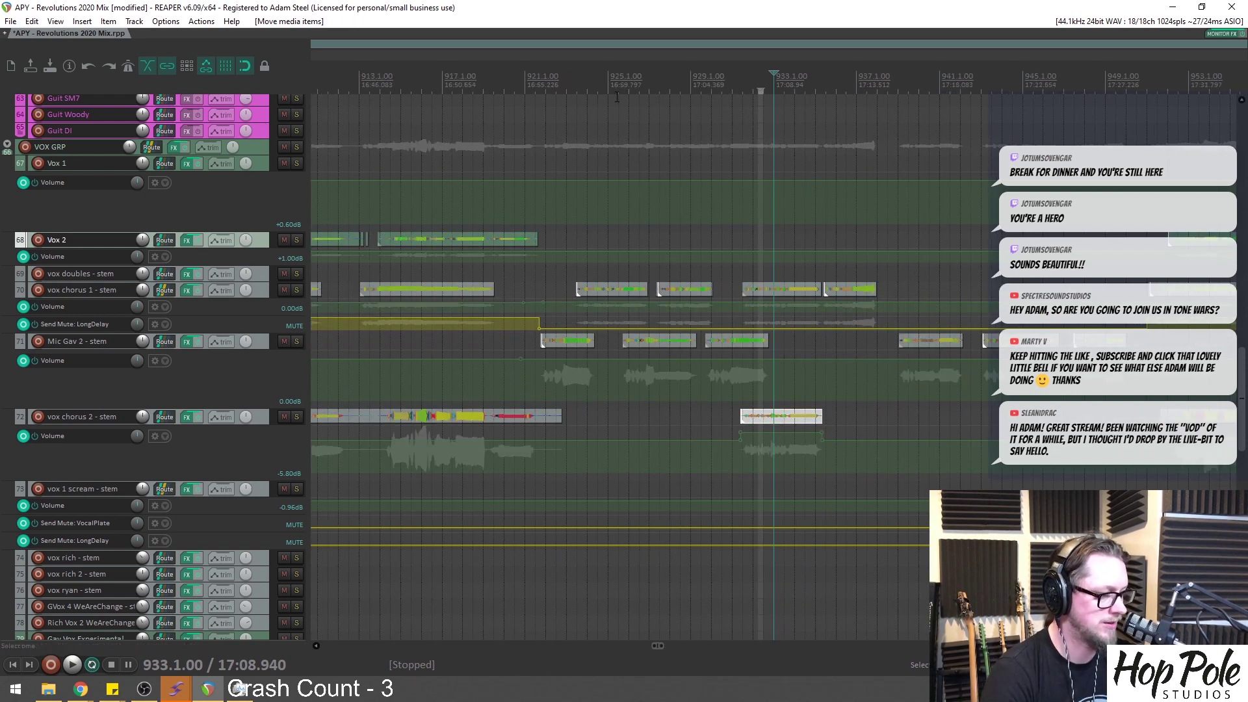
{"action": "scroll", "coordinate": [611, 150], "scroll_direction": "down", "scroll_amount": 4}
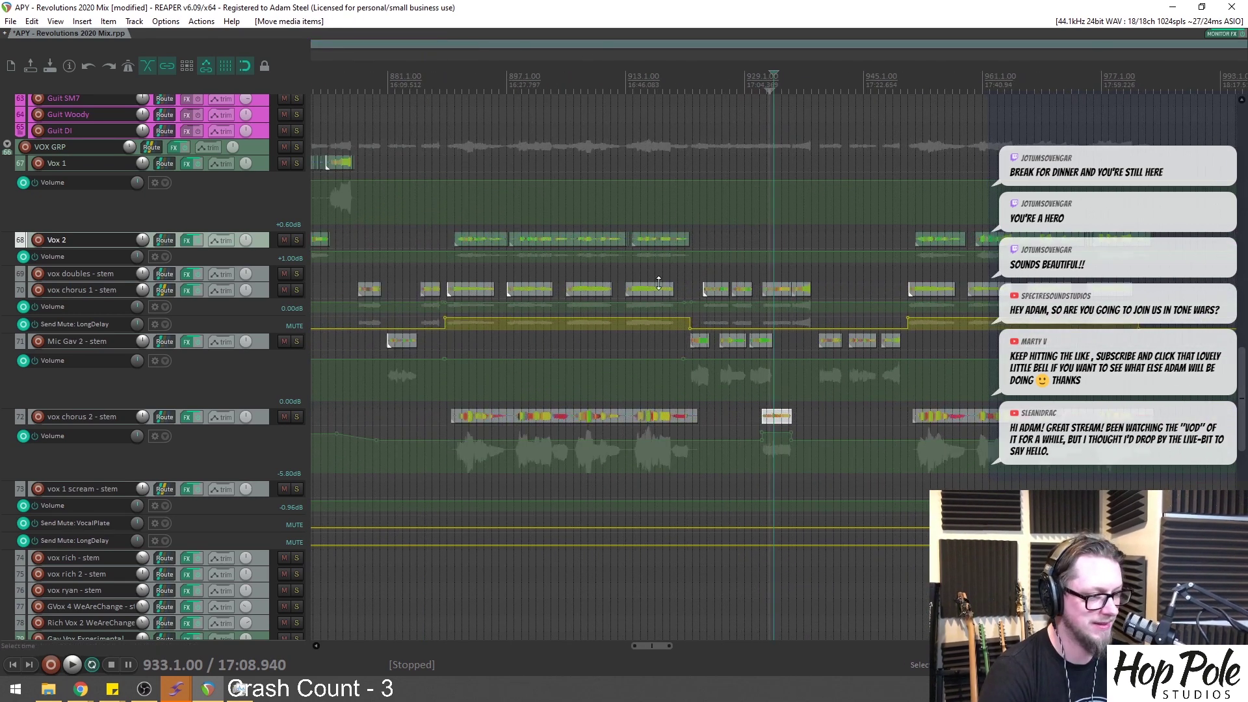
Play back from bar 936 to audition the edit, selecting several vocal clips
{"action": "key", "text": "space"}
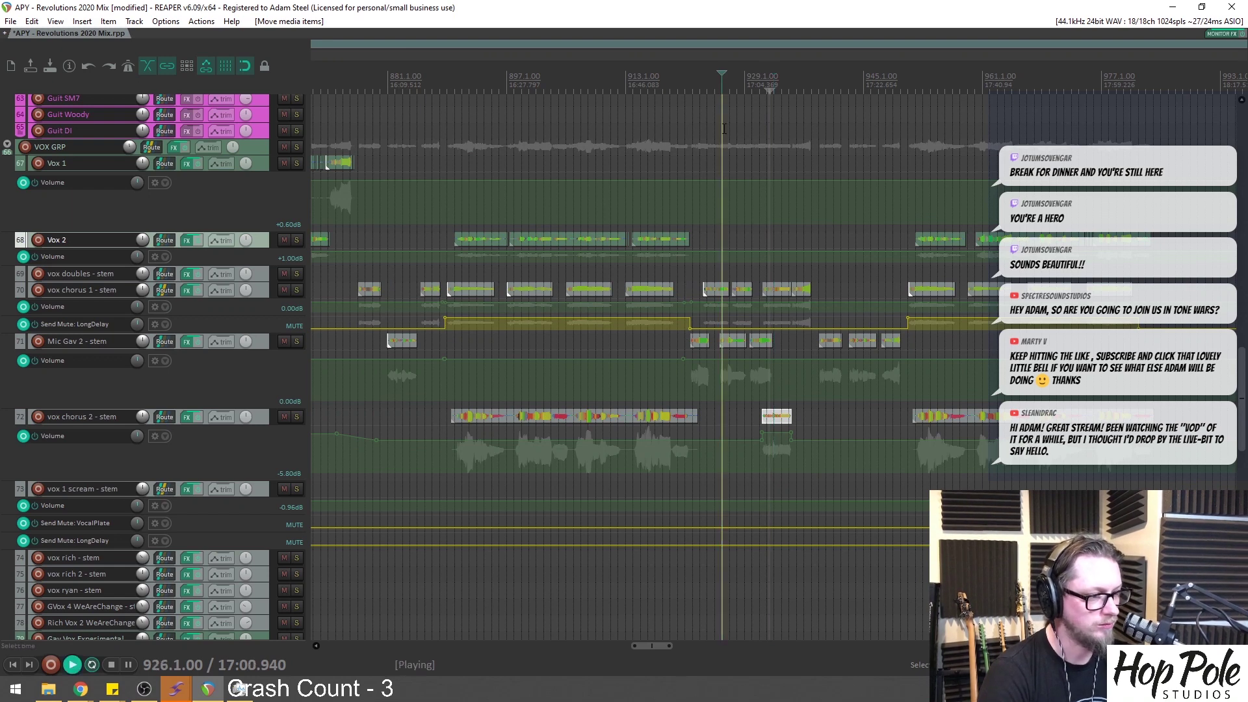
{"action": "scroll", "coordinate": [756, 263], "scroll_direction": "up", "scroll_amount": 2}
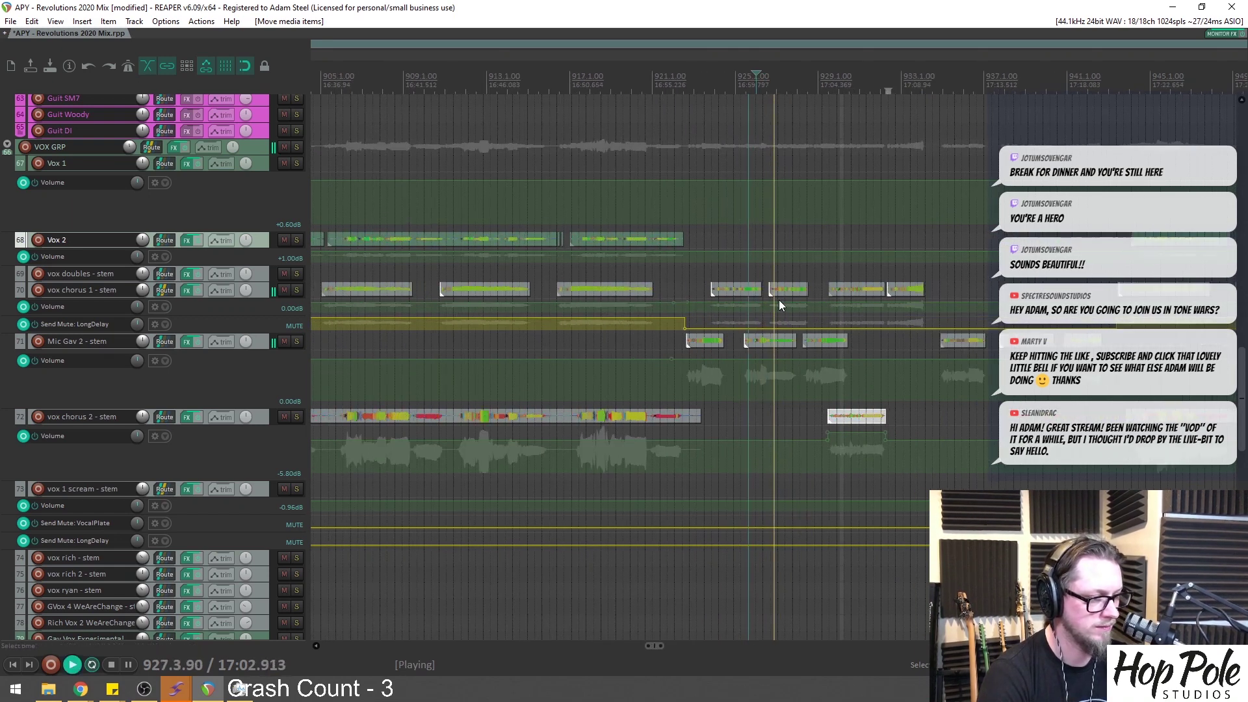
{"action": "left_click", "coordinate": [852, 84]}
{"action": "scroll", "coordinate": [569, 292], "scroll_direction": "down", "scroll_amount": 3}
{"action": "left_click_drag", "start_coordinate": [671, 271], "coordinate": [788, 356]}
{"action": "key", "text": "space"}
From bar 924, move the Mic Gav 2 clip onto Vox 1 and select the vox chorus 1 clips
{"action": "left_click", "coordinate": [680, 77]}
{"action": "scroll", "coordinate": [634, 325], "scroll_direction": "up", "scroll_amount": 8}
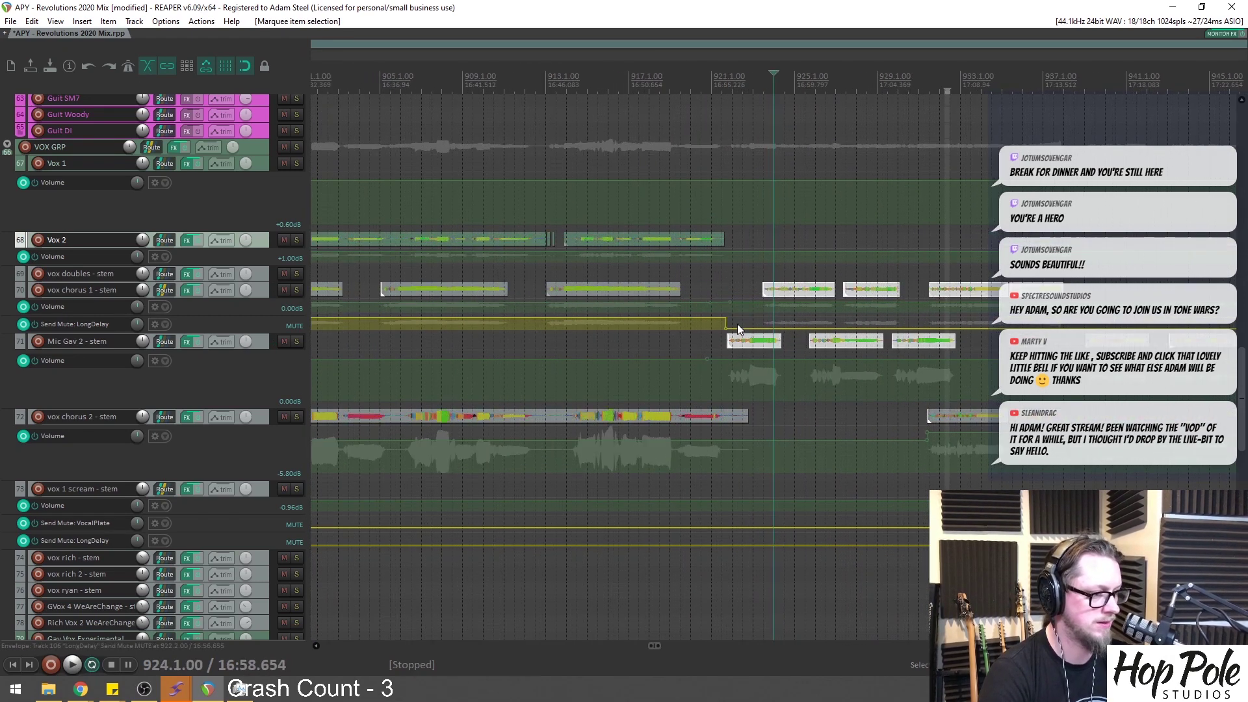
{"action": "left_click_drag", "start_coordinate": [924, 357], "coordinate": [770, 204]}
{"action": "scroll", "coordinate": [786, 341], "scroll_direction": "up", "scroll_amount": 6}
{"action": "left_click", "coordinate": [779, 341]}
{"action": "scroll", "coordinate": [877, 279], "scroll_direction": "down", "scroll_amount": 7}
{"action": "scroll", "coordinate": [878, 278], "scroll_direction": "down", "scroll_amount": 4}
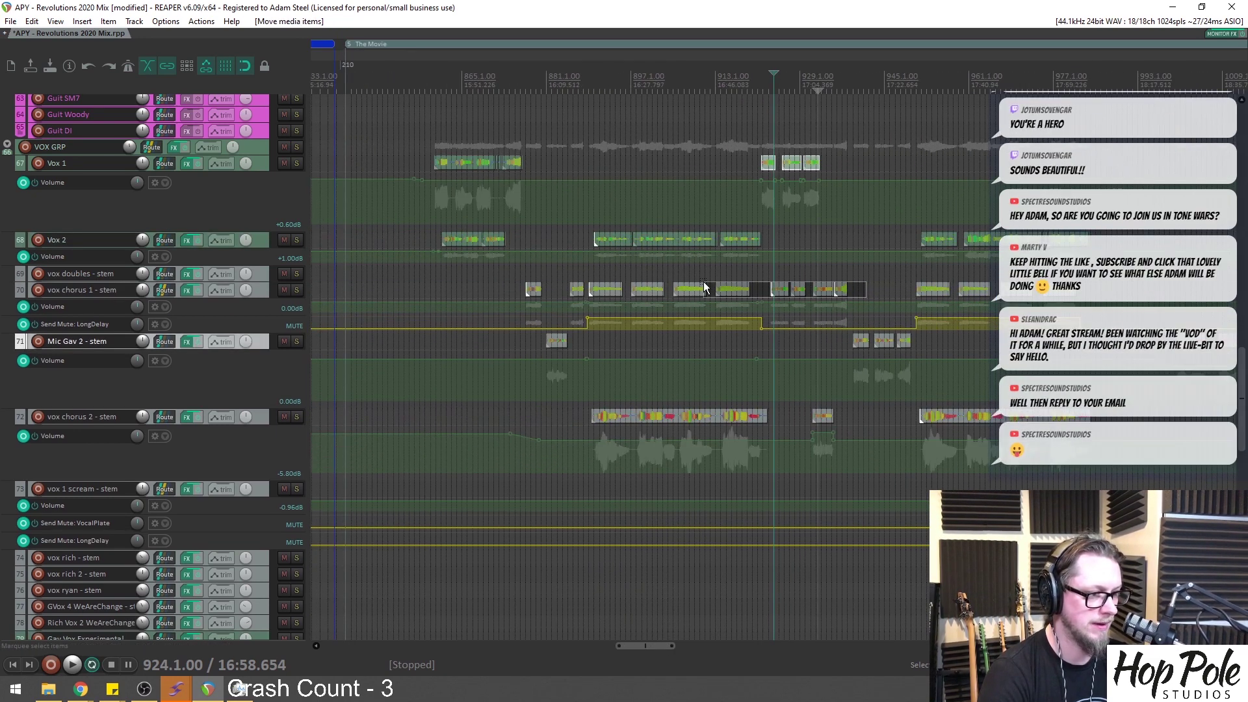
{"action": "left_click_drag", "start_coordinate": [966, 297], "coordinate": [779, 236]}
{"action": "scroll", "coordinate": [771, 275], "scroll_direction": "up", "scroll_amount": 8}
{"action": "scroll", "coordinate": [779, 236], "scroll_direction": "down", "scroll_amount": 8}
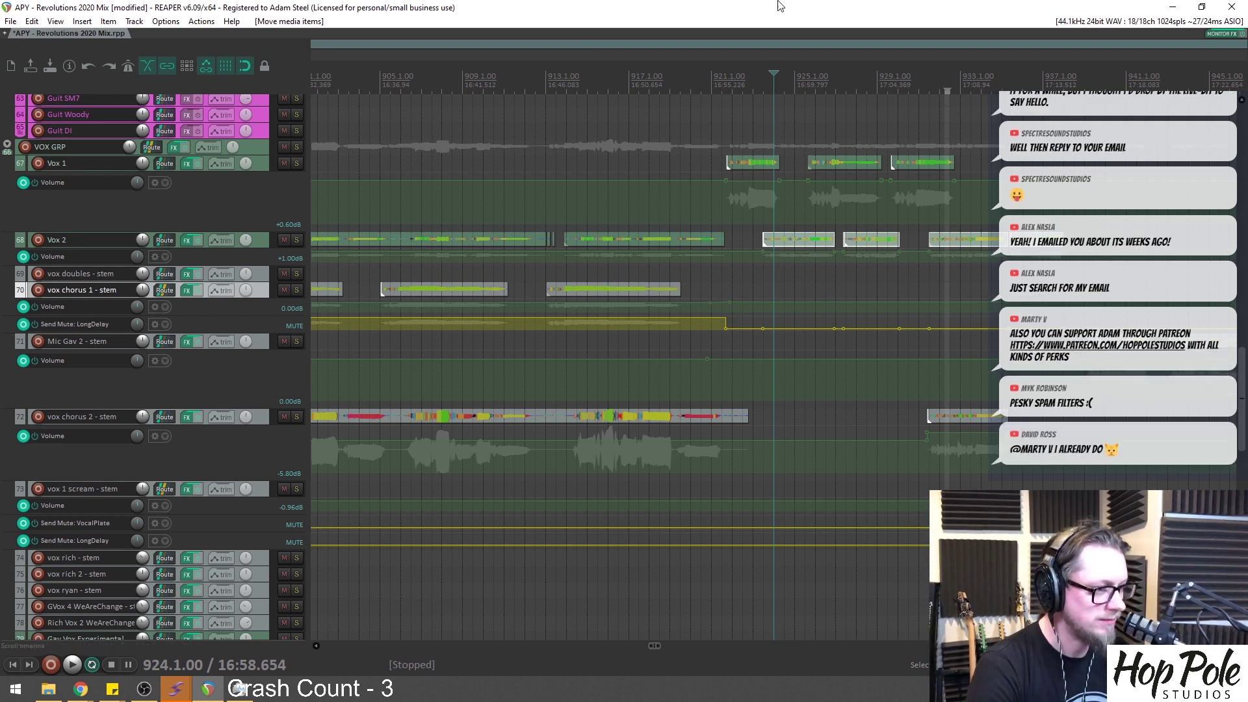
Lower vox chorus 2's volume envelope by 3.4 dB and replay from bar 931
{"action": "scroll", "coordinate": [908, 372], "scroll_direction": "down", "scroll_amount": 4}
{"action": "scroll", "coordinate": [897, 260], "scroll_direction": "up", "scroll_amount": 2}
{"action": "key", "text": "space"}
{"action": "scroll", "coordinate": [832, 202], "scroll_direction": "up", "scroll_amount": 2}
{"action": "scroll", "coordinate": [848, 211], "scroll_direction": "up", "scroll_amount": 2}
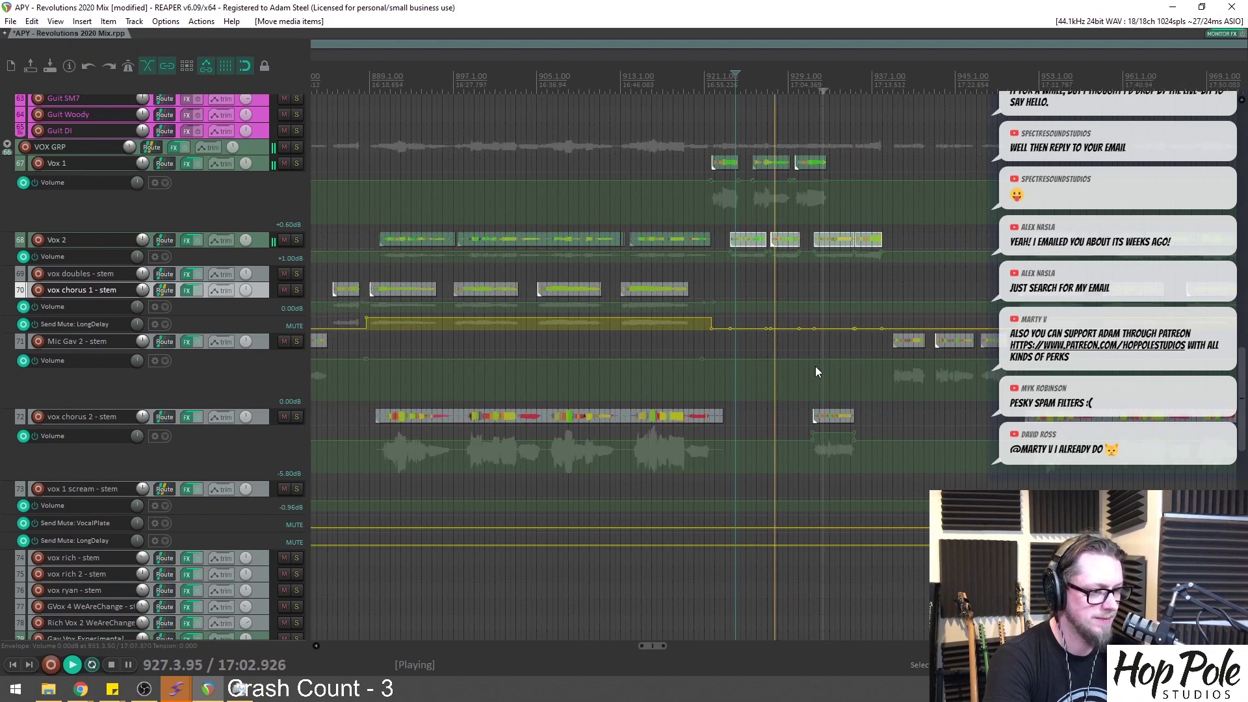
{"action": "scroll", "coordinate": [816, 365], "scroll_direction": "up", "scroll_amount": 2}
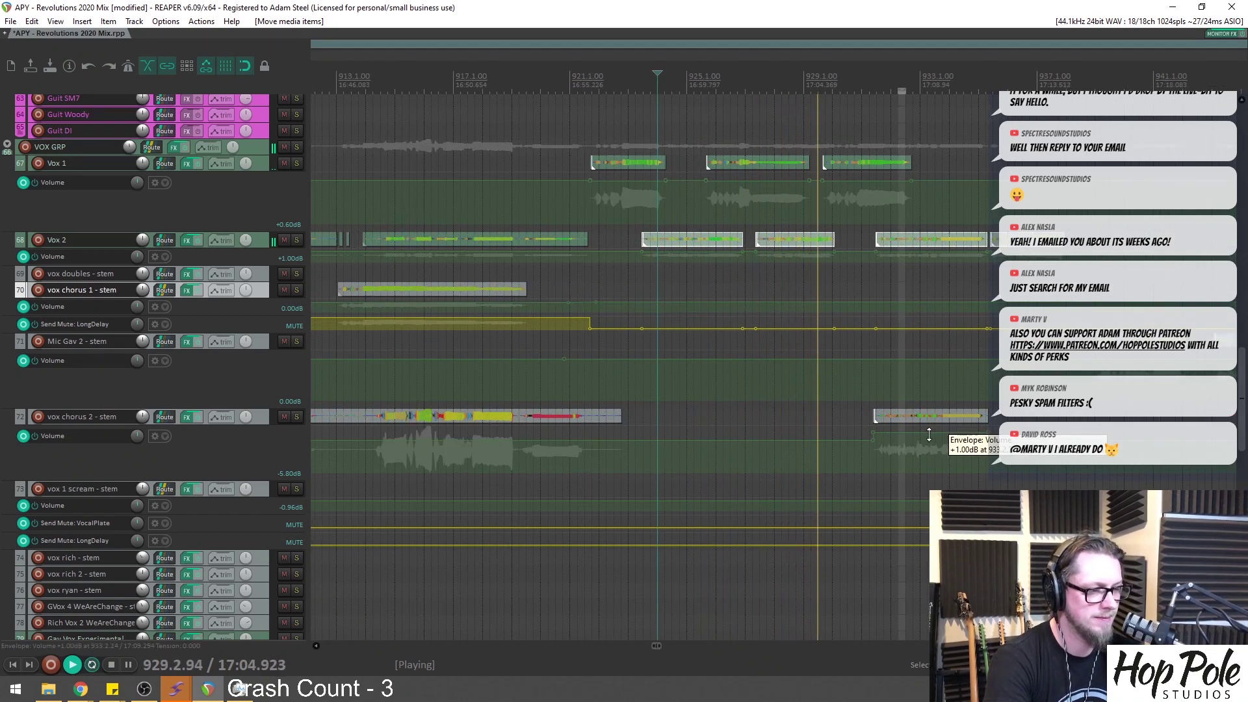
{"action": "left_click_drag", "start_coordinate": [929, 435], "coordinate": [934, 446]}
{"action": "key", "text": "space"}
{"action": "left_click", "coordinate": [856, 107]}
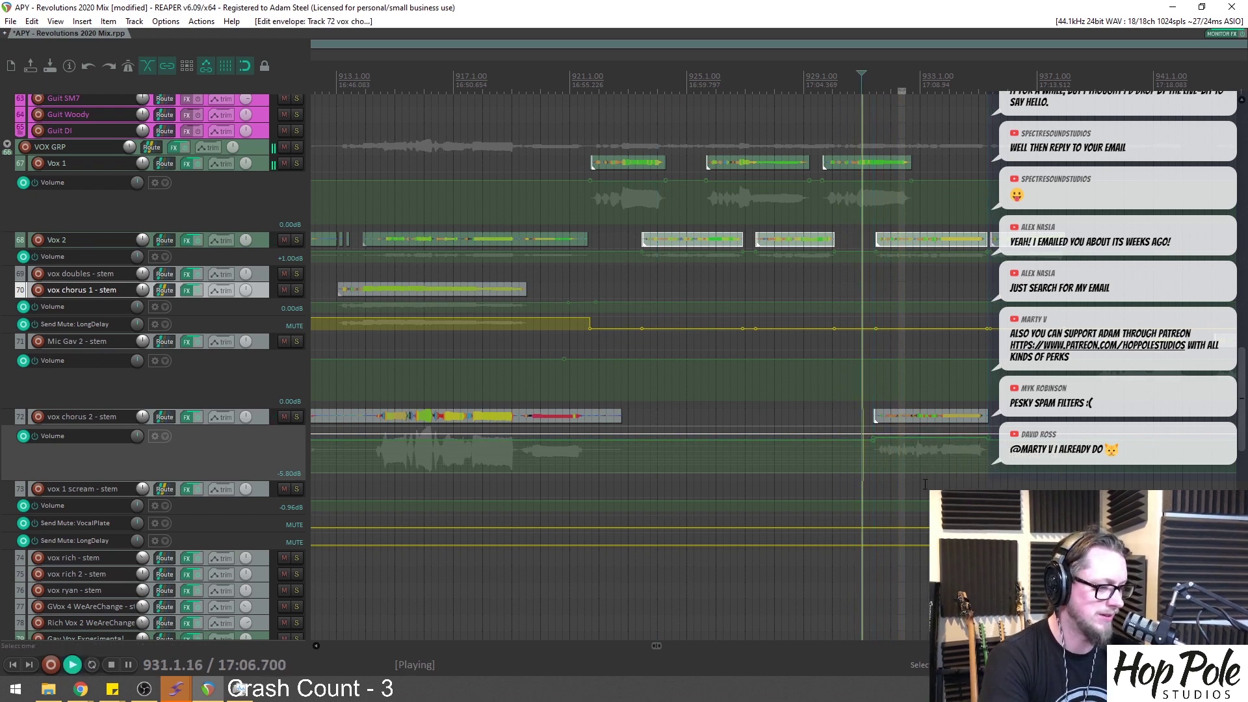
{"action": "scroll", "coordinate": [923, 435], "scroll_direction": "up", "scroll_amount": 4}
{"action": "key", "text": "space"}
Shift the LongDelay send unmute point later to bar 952 and resume playback
{"action": "scroll", "coordinate": [923, 436], "scroll_direction": "down", "scroll_amount": 3}
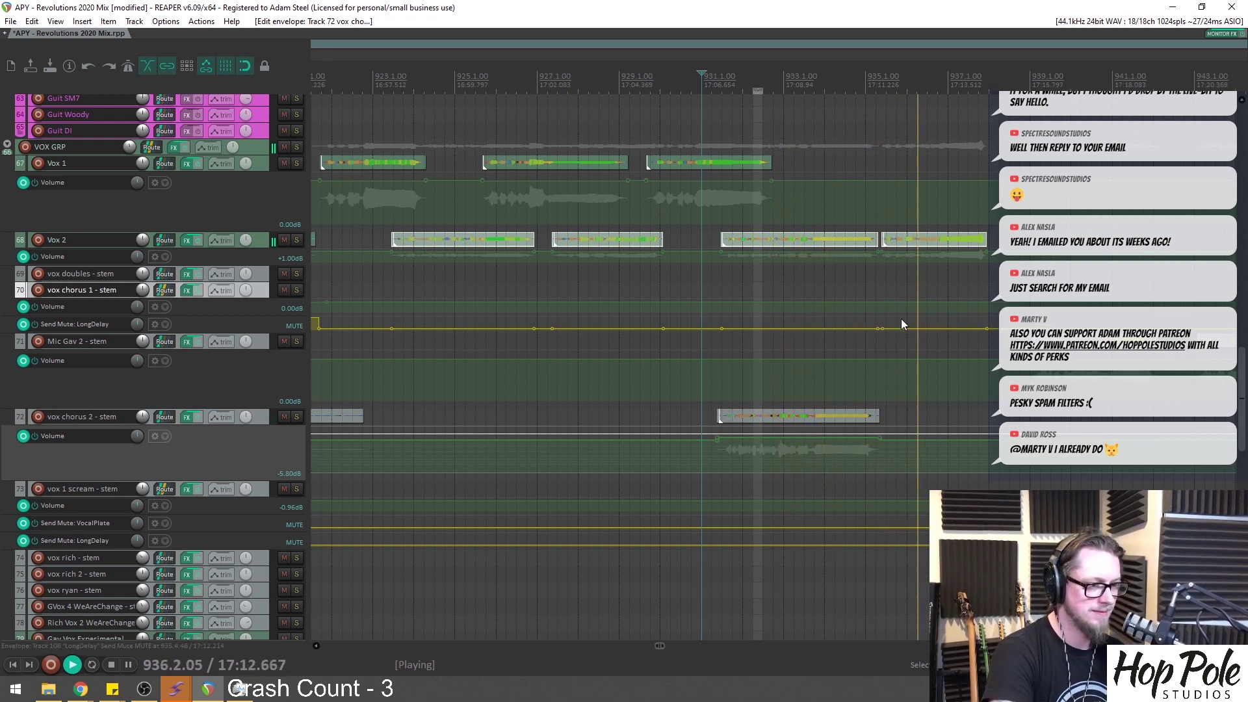
{"action": "scroll", "coordinate": [917, 320], "scroll_direction": "up", "scroll_amount": 3}
{"action": "scroll", "coordinate": [916, 320], "scroll_direction": "down", "scroll_amount": 3}
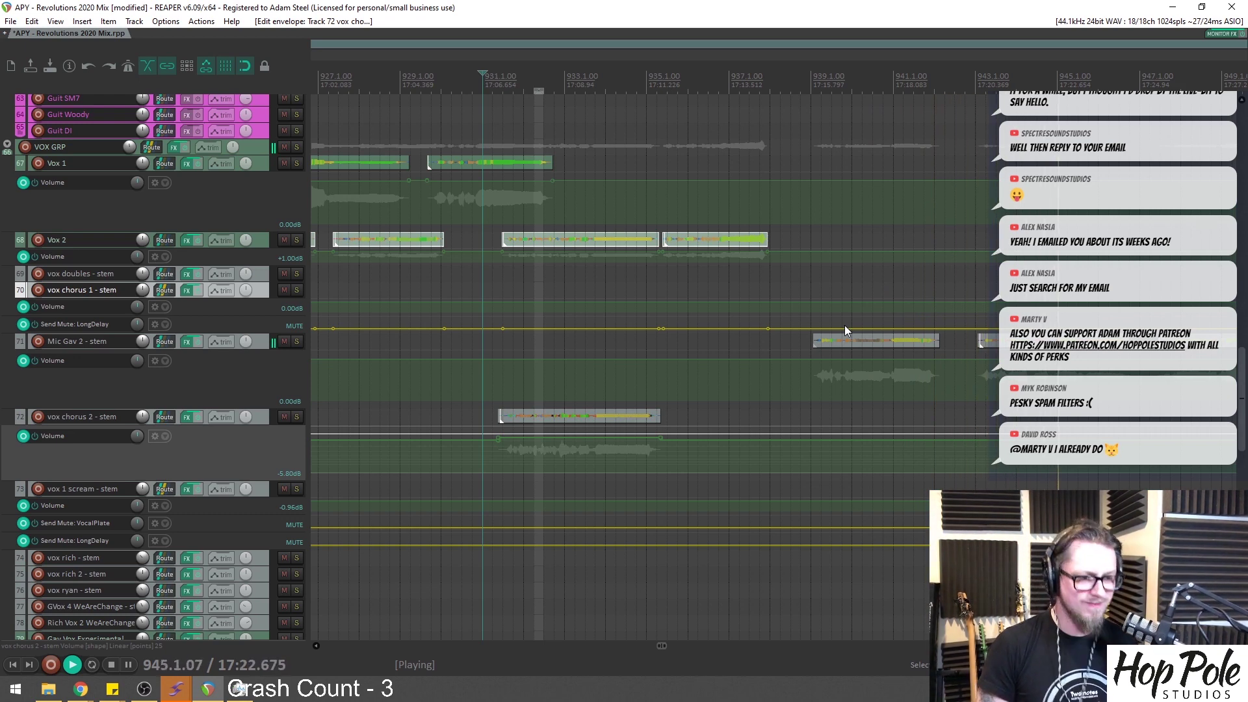
{"action": "scroll", "coordinate": [654, 221], "scroll_direction": "down", "scroll_amount": 5}
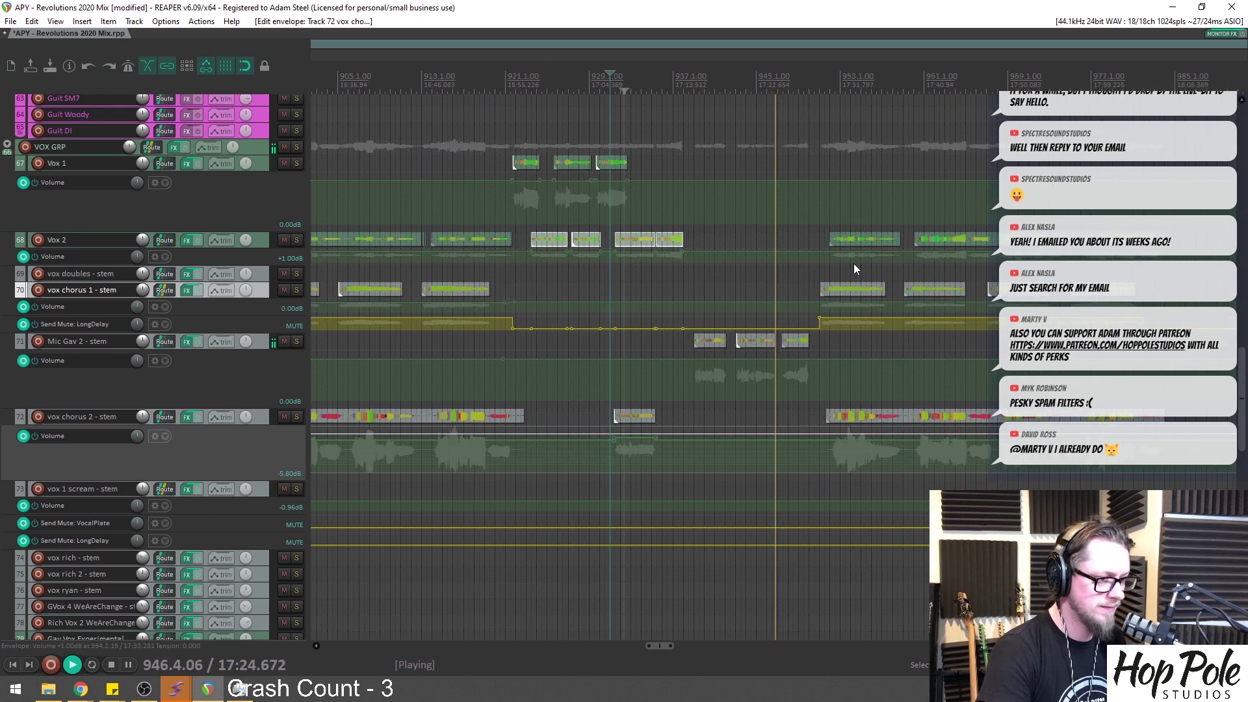
{"action": "scroll", "coordinate": [925, 284], "scroll_direction": "up", "scroll_amount": 5}
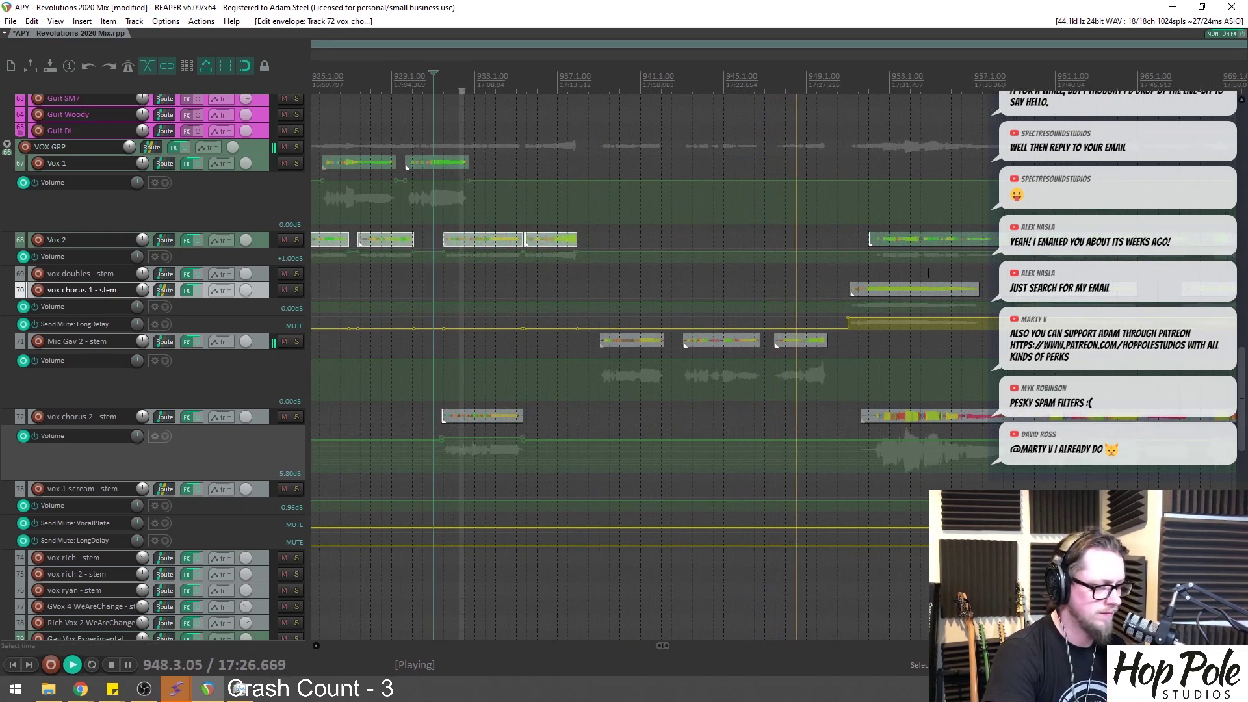
{"action": "scroll", "coordinate": [892, 287], "scroll_direction": "up", "scroll_amount": 3}
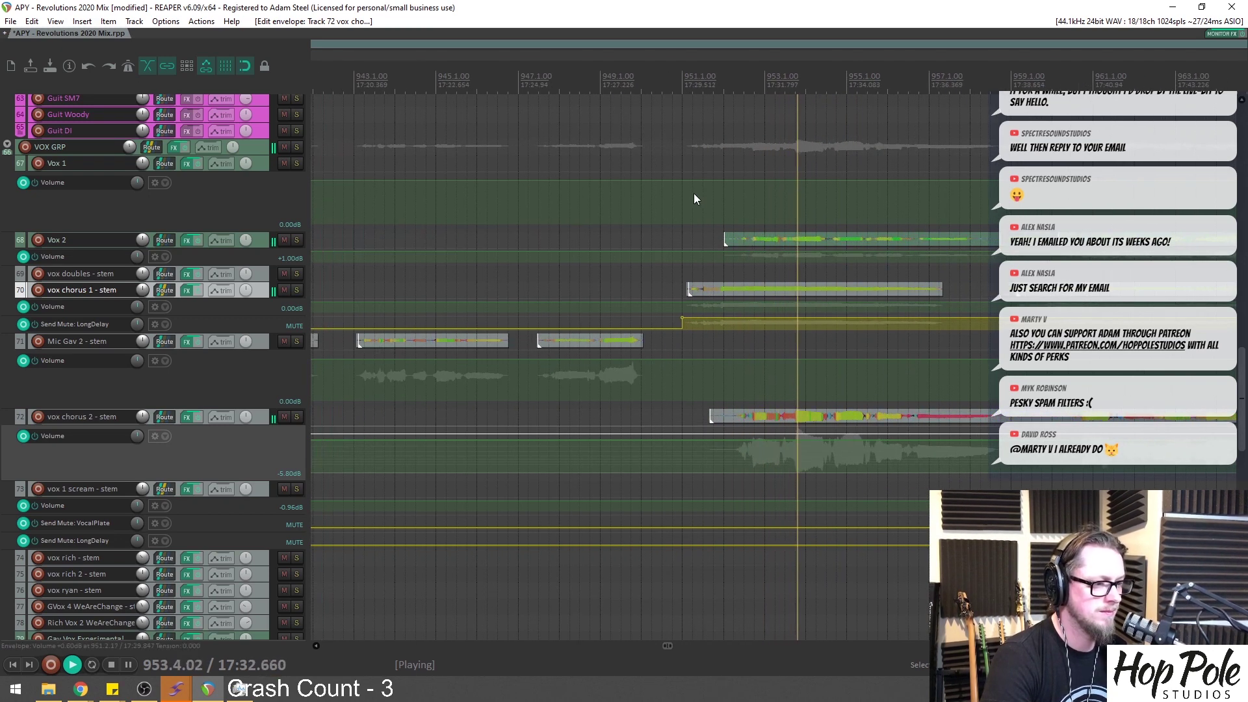
{"action": "scroll", "coordinate": [813, 332], "scroll_direction": "up", "scroll_amount": 3}
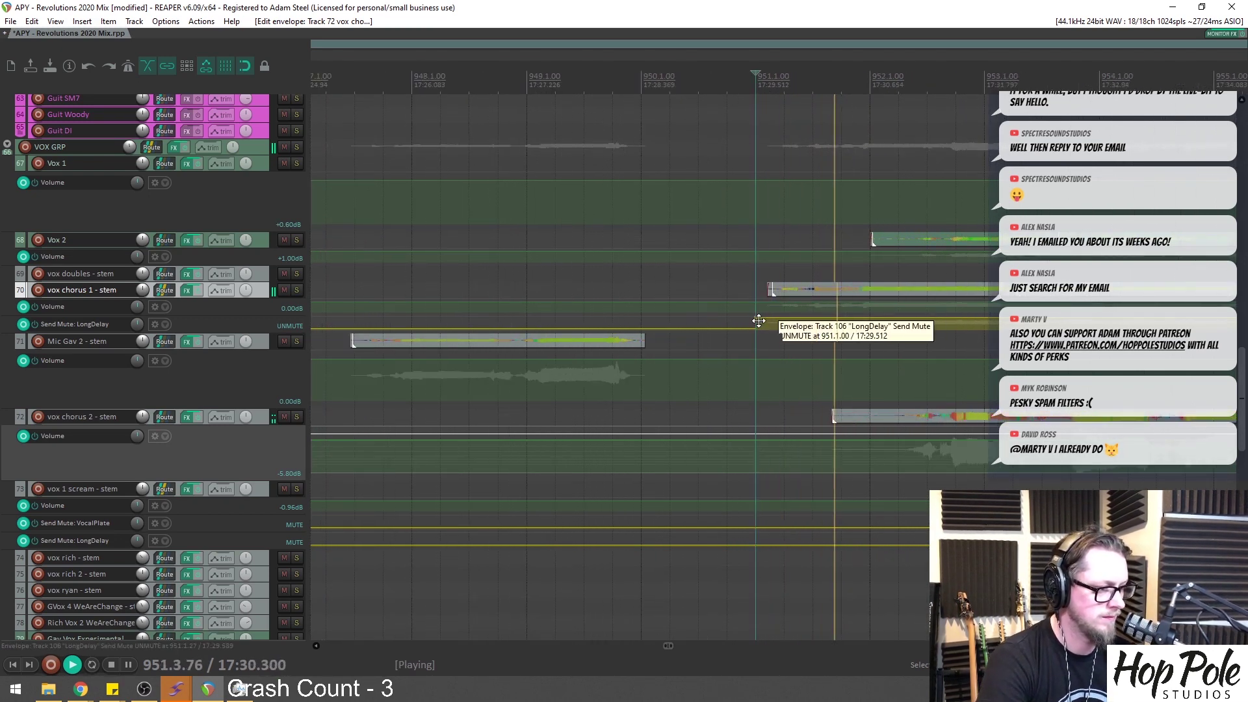
{"action": "key", "text": "space"}
{"action": "left_click_drag", "start_coordinate": [754, 320], "coordinate": [871, 319]}
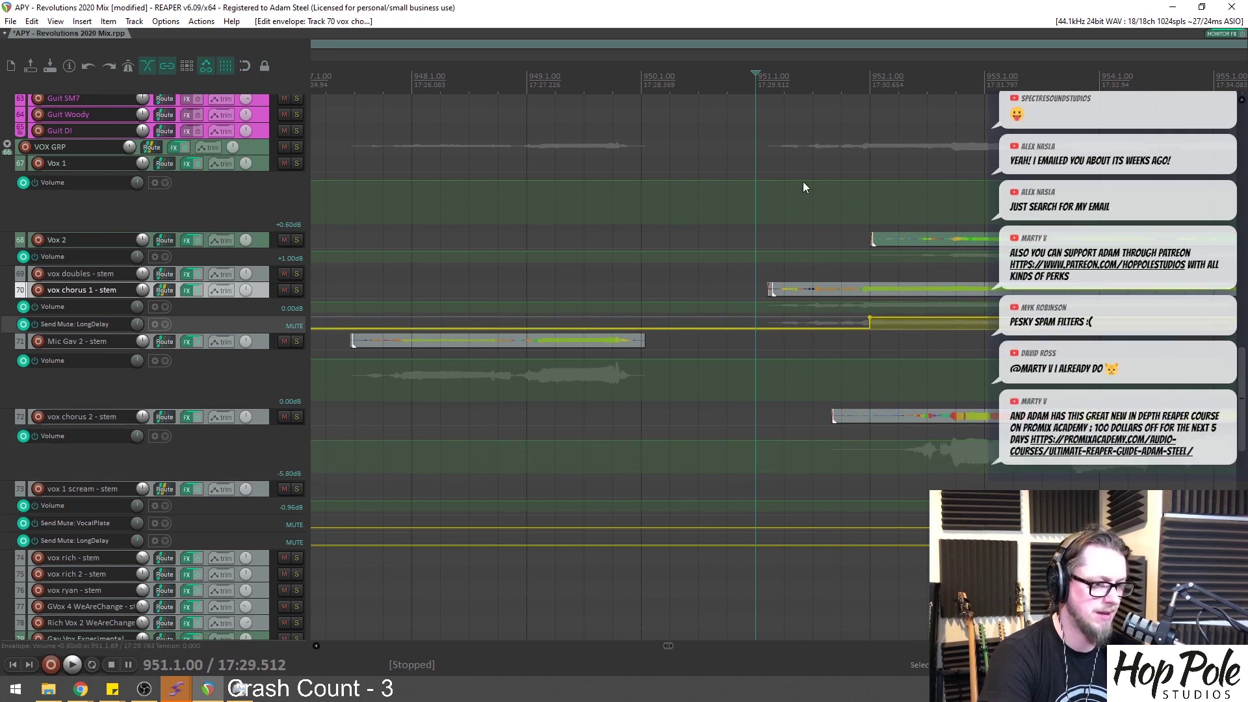
{"action": "key", "text": "space"}
{"action": "scroll", "coordinate": [806, 195], "scroll_direction": "down", "scroll_amount": 3}
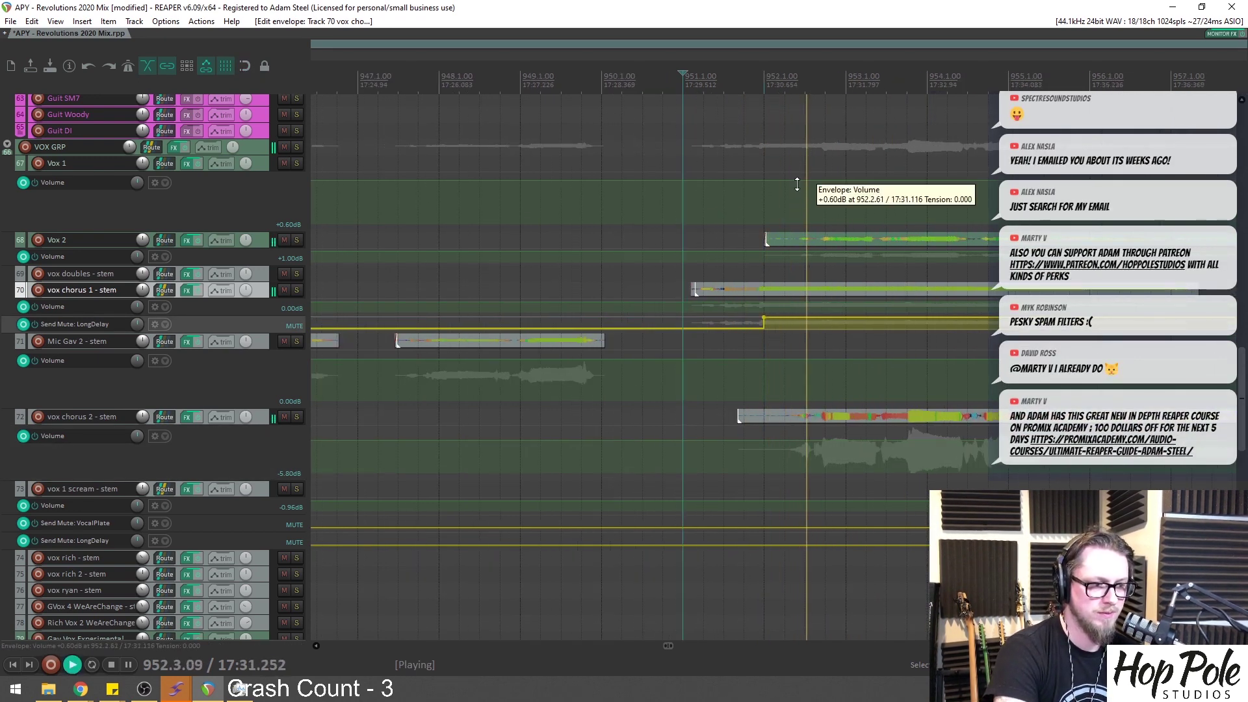
{"action": "scroll", "coordinate": [849, 228], "scroll_direction": "down", "scroll_amount": 2}
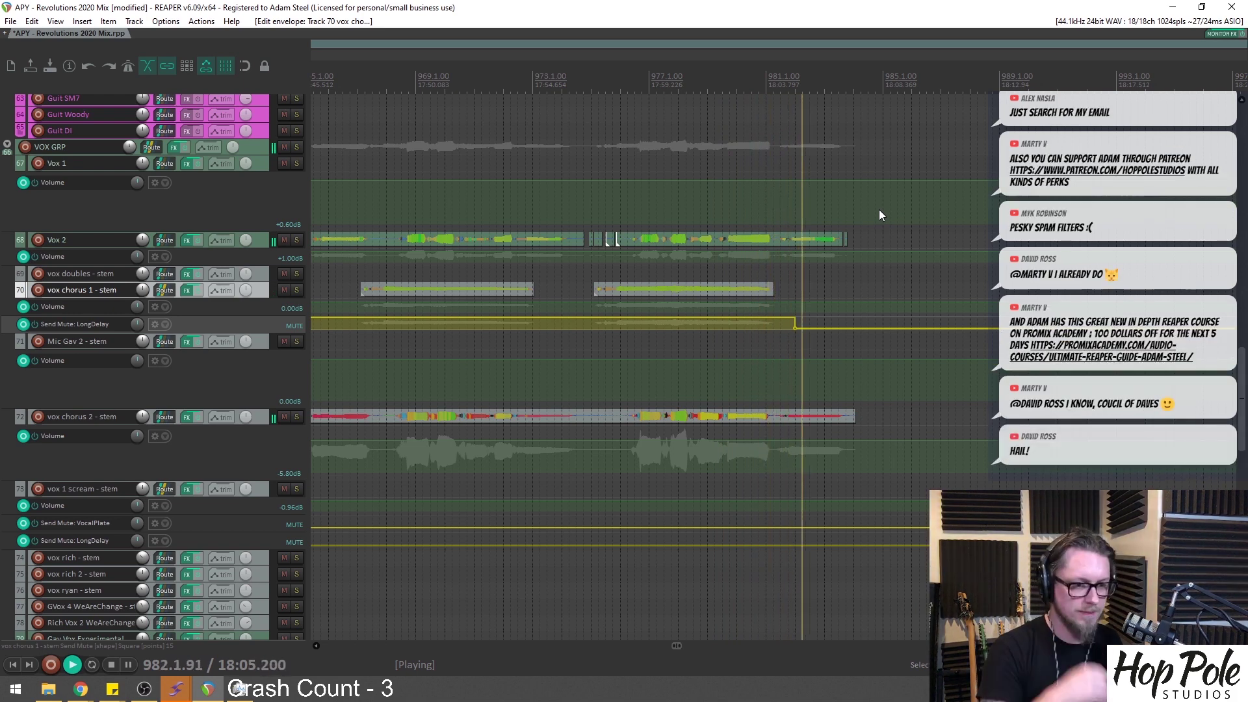
{"action": "scroll", "coordinate": [839, 299], "scroll_direction": "down", "scroll_amount": 5}
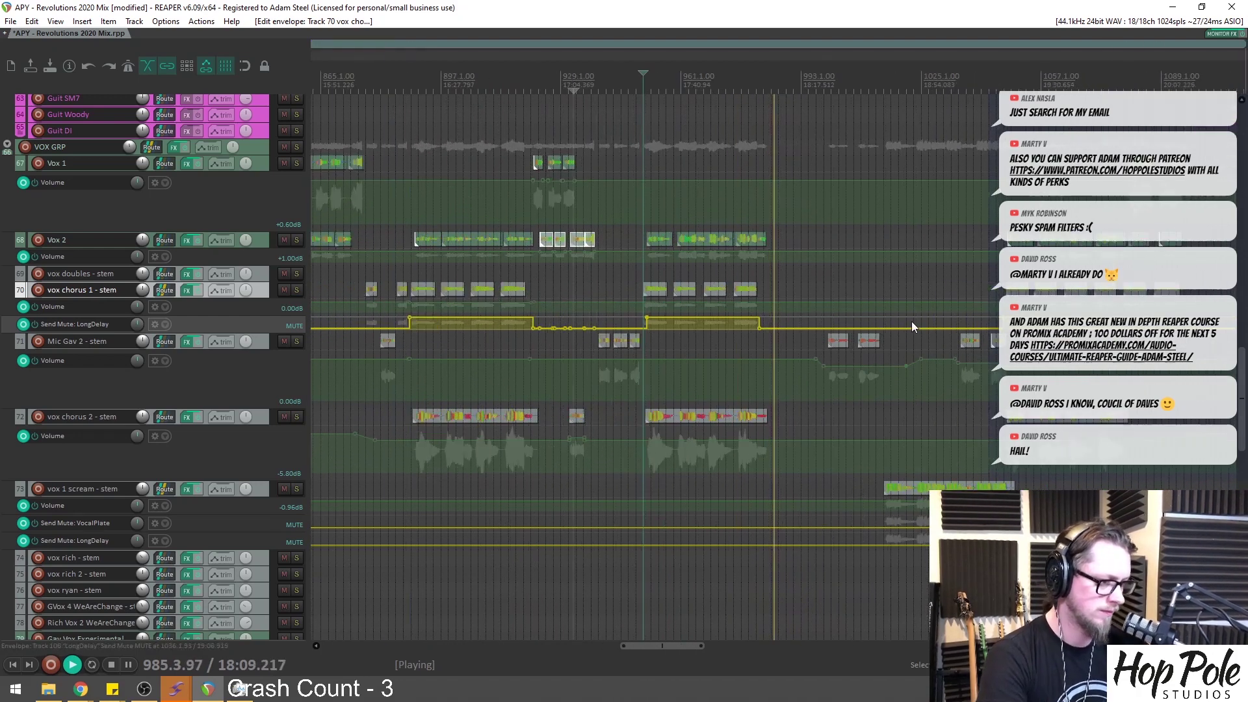
{"action": "scroll", "coordinate": [936, 309], "scroll_direction": "down", "scroll_amount": 3}
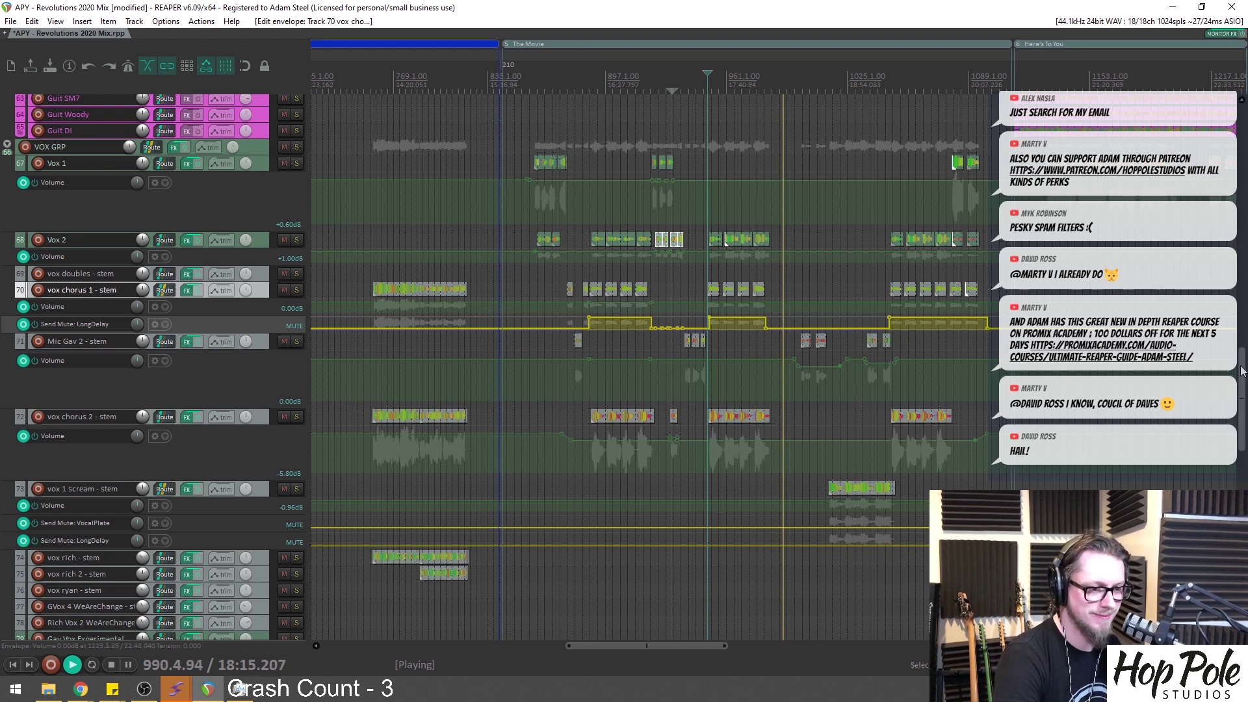
{"action": "scroll", "coordinate": [1241, 371], "scroll_direction": "up", "scroll_amount": 2}
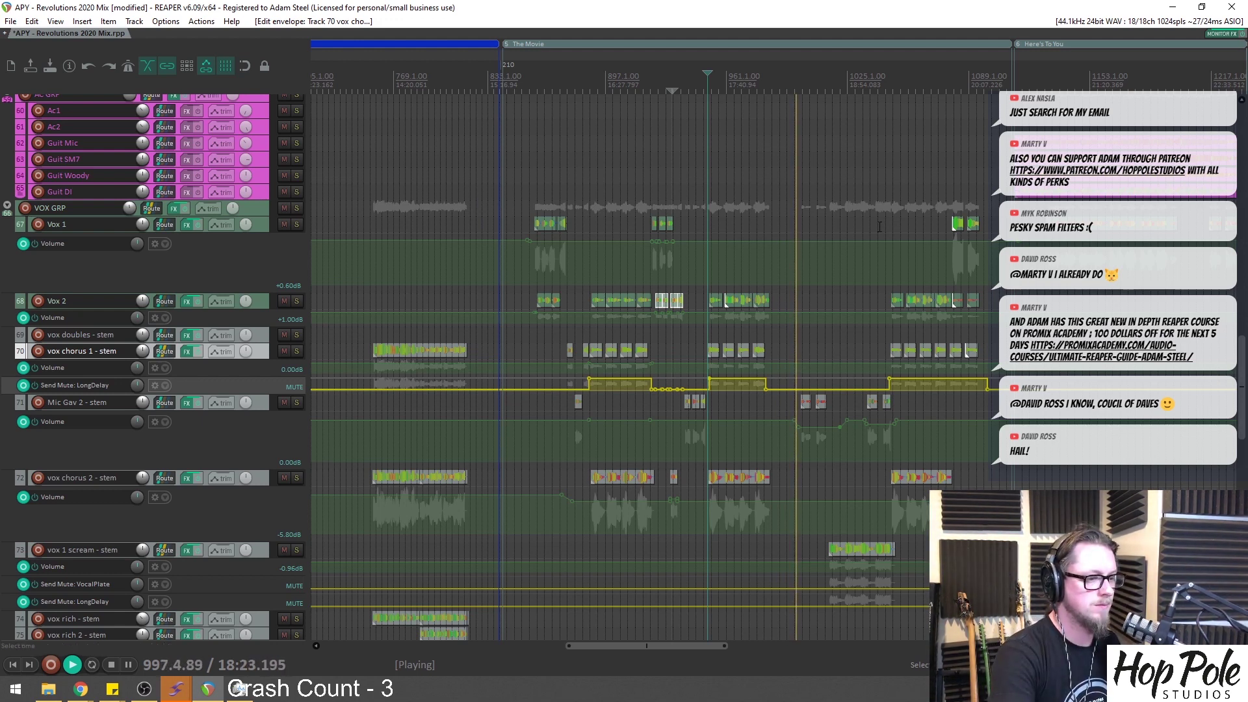
{"action": "scroll", "coordinate": [875, 281], "scroll_direction": "up", "scroll_amount": 6}
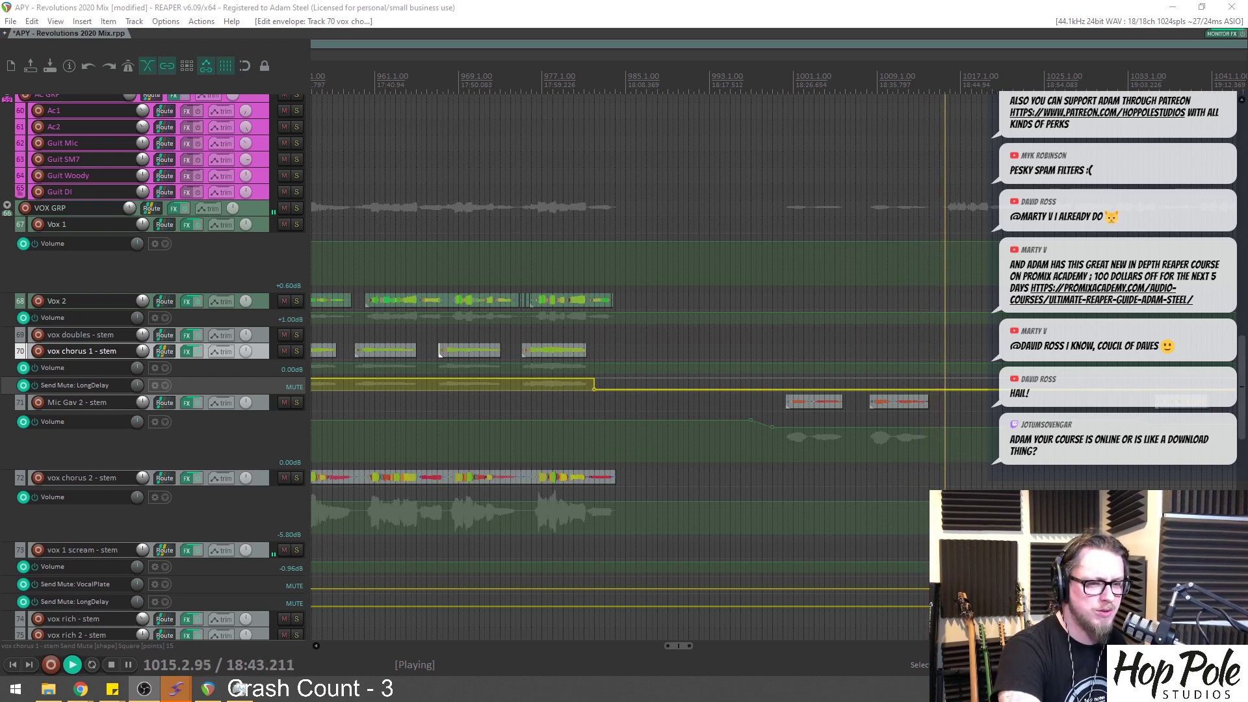
{"action": "scroll", "coordinate": [957, 412], "scroll_direction": "up", "scroll_amount": 2}
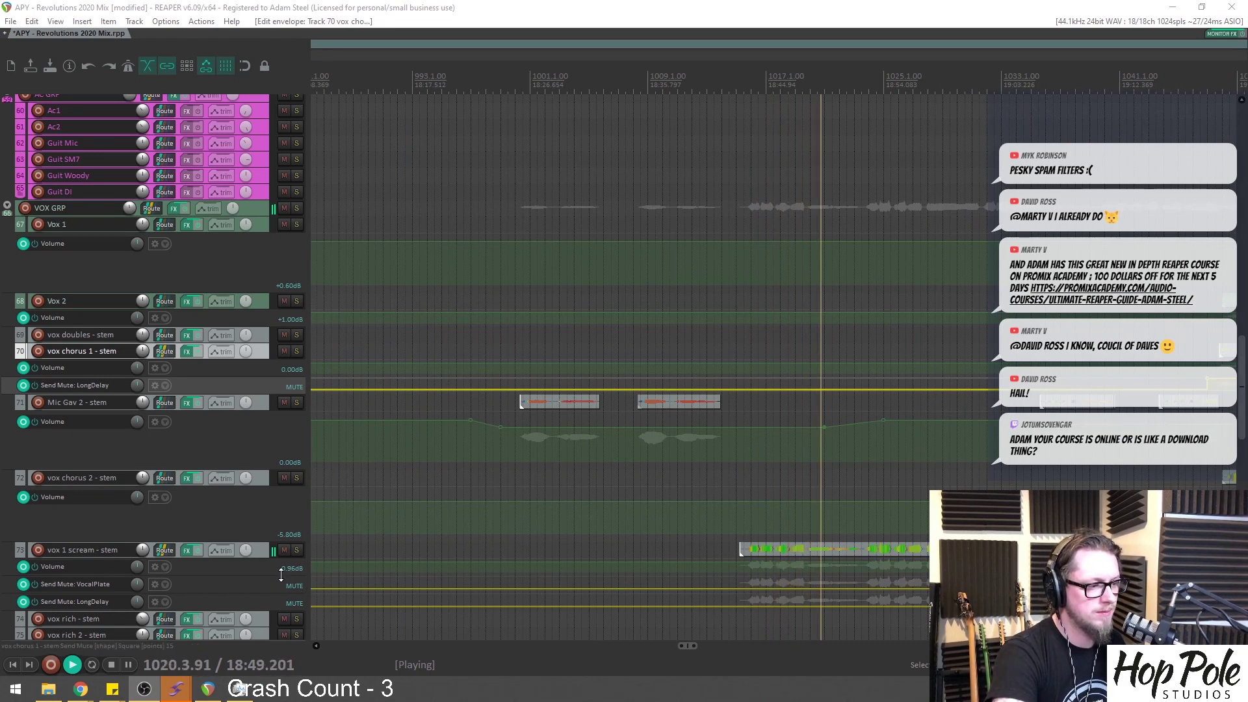
Make the vox 1 scream volume lane taller and bring its level down to -2.96 dB
{"action": "left_click_drag", "start_coordinate": [280, 576], "coordinate": [282, 621]}
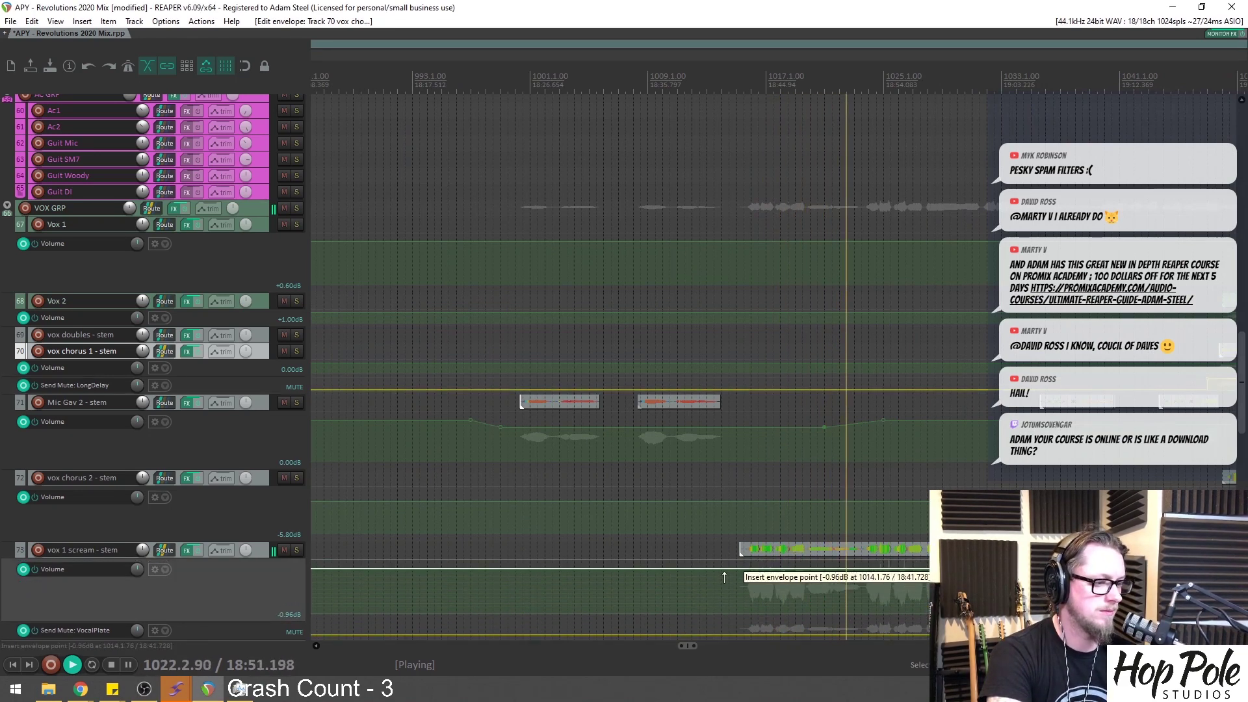
{"action": "scroll", "coordinate": [1060, 570], "scroll_direction": "down", "scroll_amount": 6}
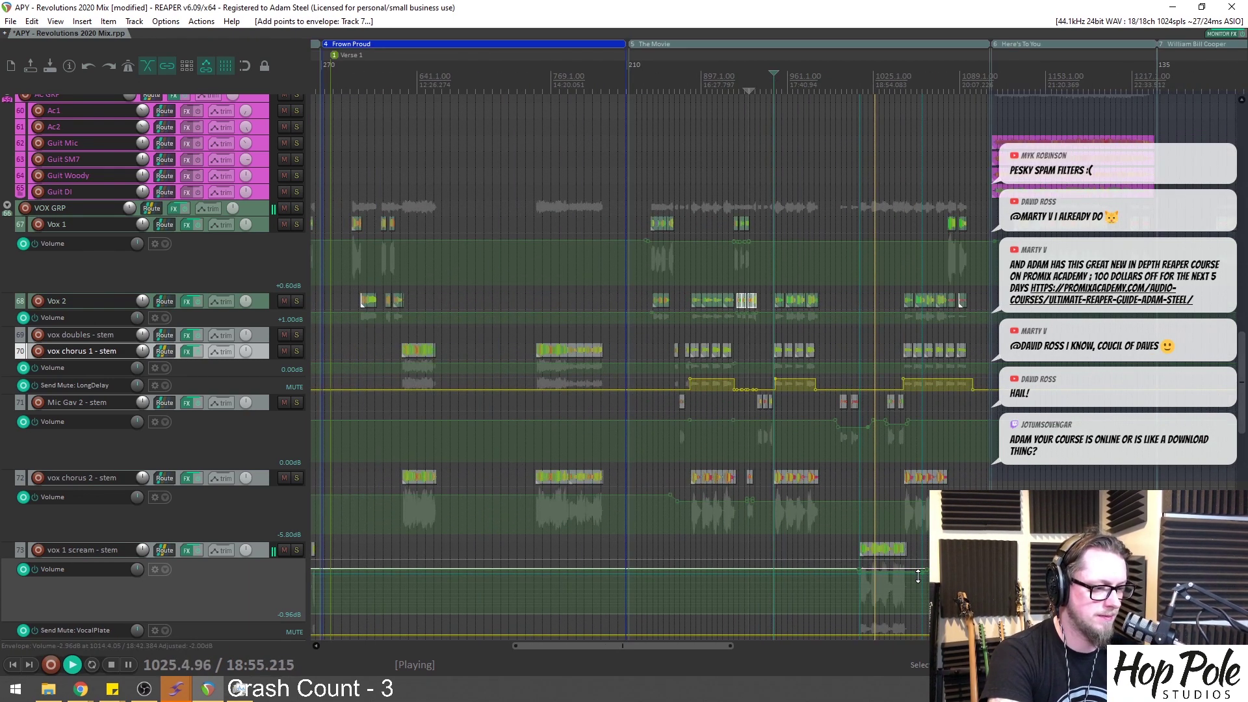
{"action": "scroll", "coordinate": [868, 540], "scroll_direction": "up", "scroll_amount": 5}
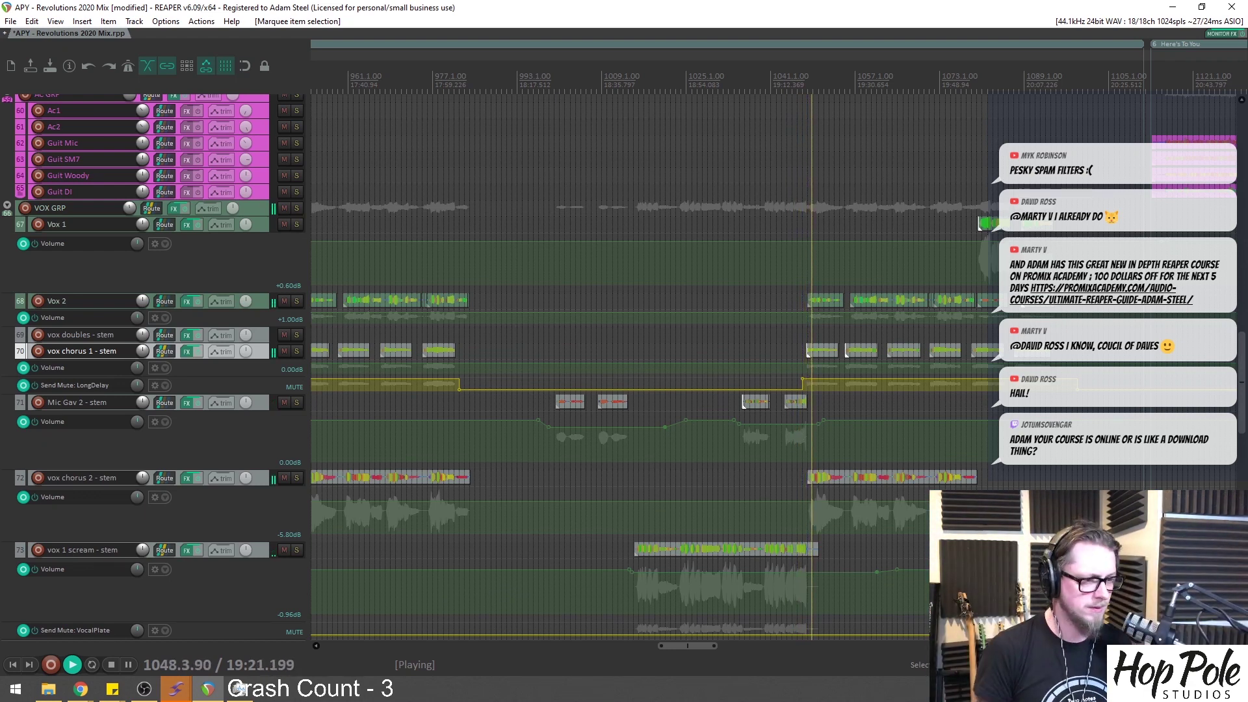
{"action": "scroll", "coordinate": [836, 383], "scroll_direction": "down", "scroll_amount": 4}
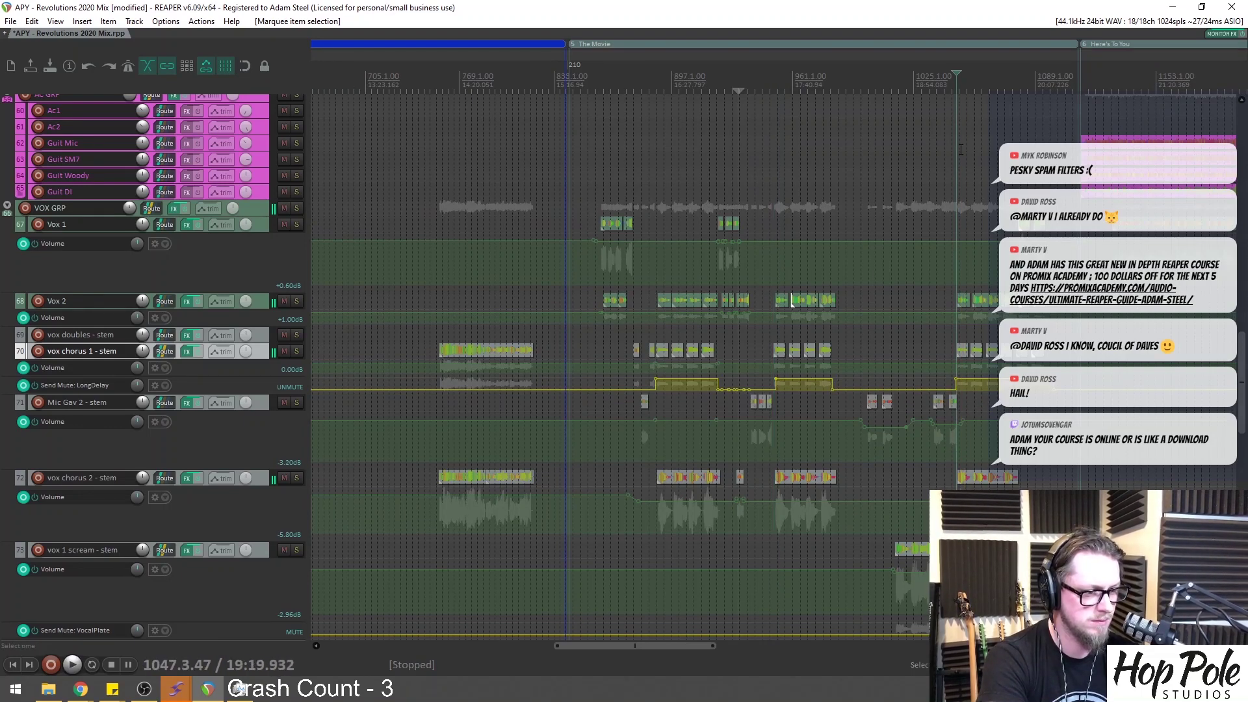
{"action": "scroll", "coordinate": [759, 396], "scroll_direction": "up", "scroll_amount": 8}
{"action": "left_click", "coordinate": [301, 470]}
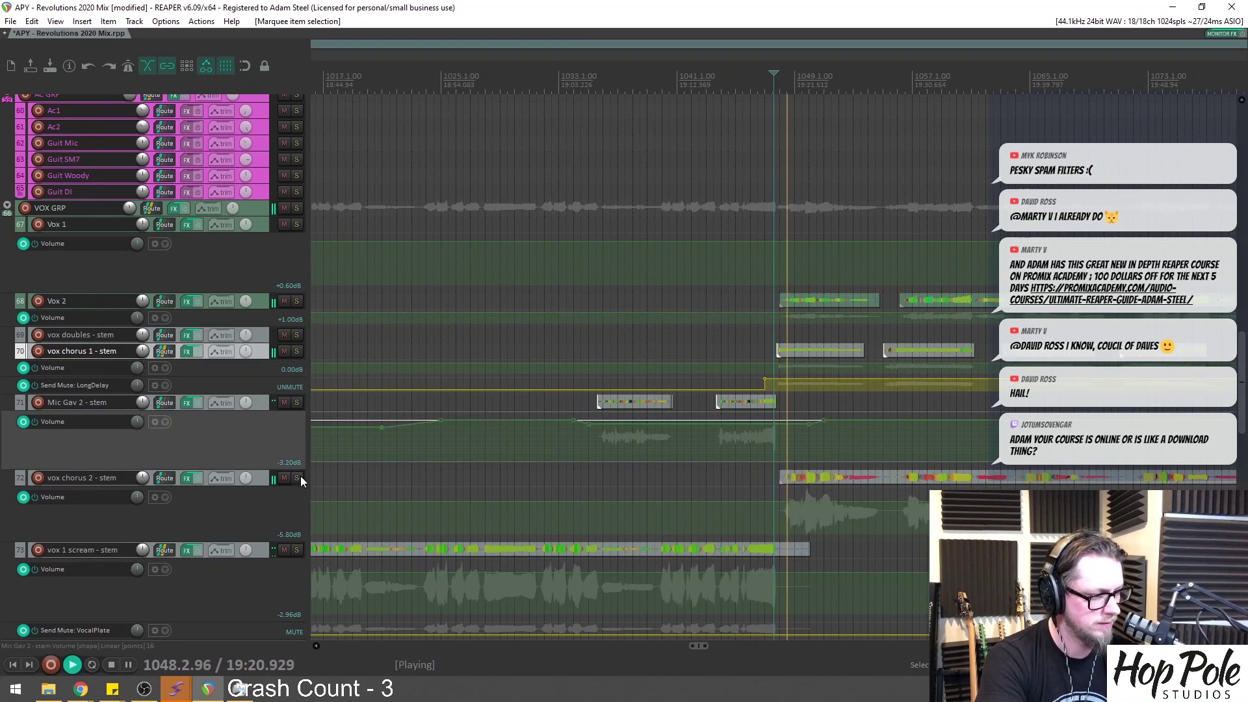
{"action": "left_click", "coordinate": [300, 476]}
{"action": "left_click", "coordinate": [300, 476]}
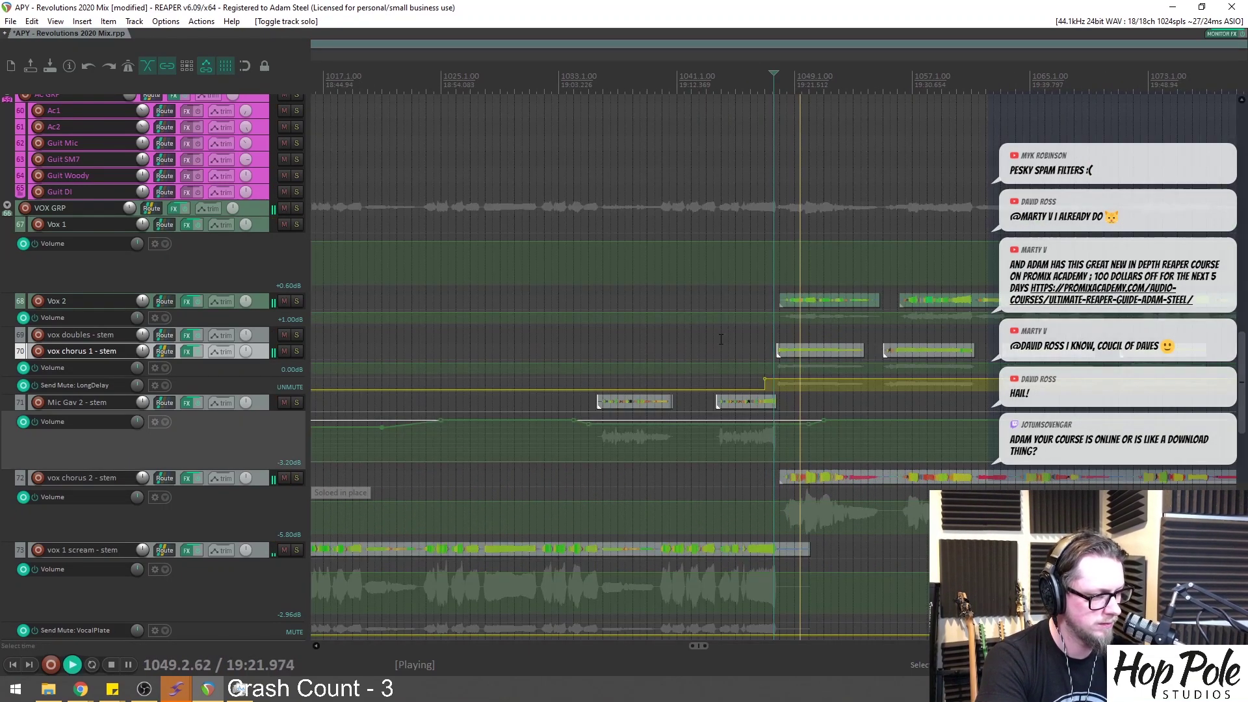
{"action": "left_click", "coordinate": [298, 302]}
{"action": "left_click", "coordinate": [297, 302]}
{"action": "left_click", "coordinate": [298, 353]}
{"action": "left_click", "coordinate": [297, 353]}
{"action": "key", "text": "space"}
{"action": "scroll", "coordinate": [796, 334], "scroll_direction": "up", "scroll_amount": 4}
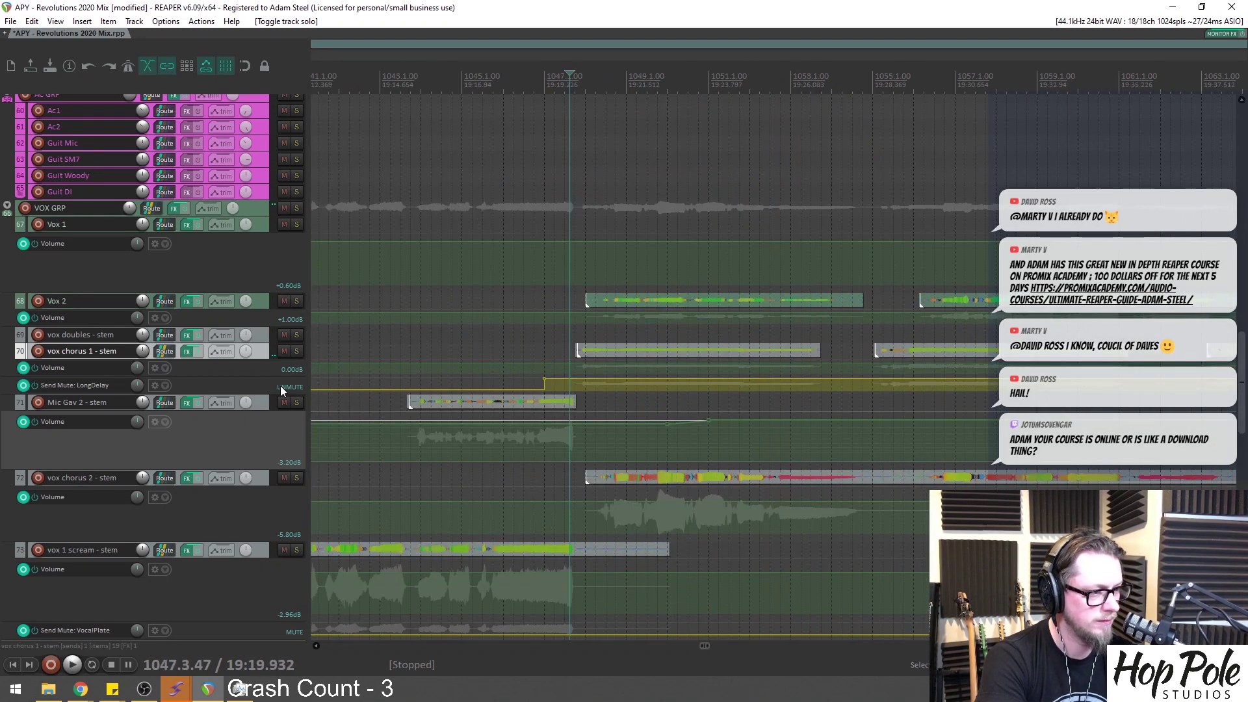
{"action": "scroll", "coordinate": [665, 376], "scroll_direction": "down", "scroll_amount": 8}
{"action": "scroll", "coordinate": [715, 357], "scroll_direction": "up", "scroll_amount": 6}
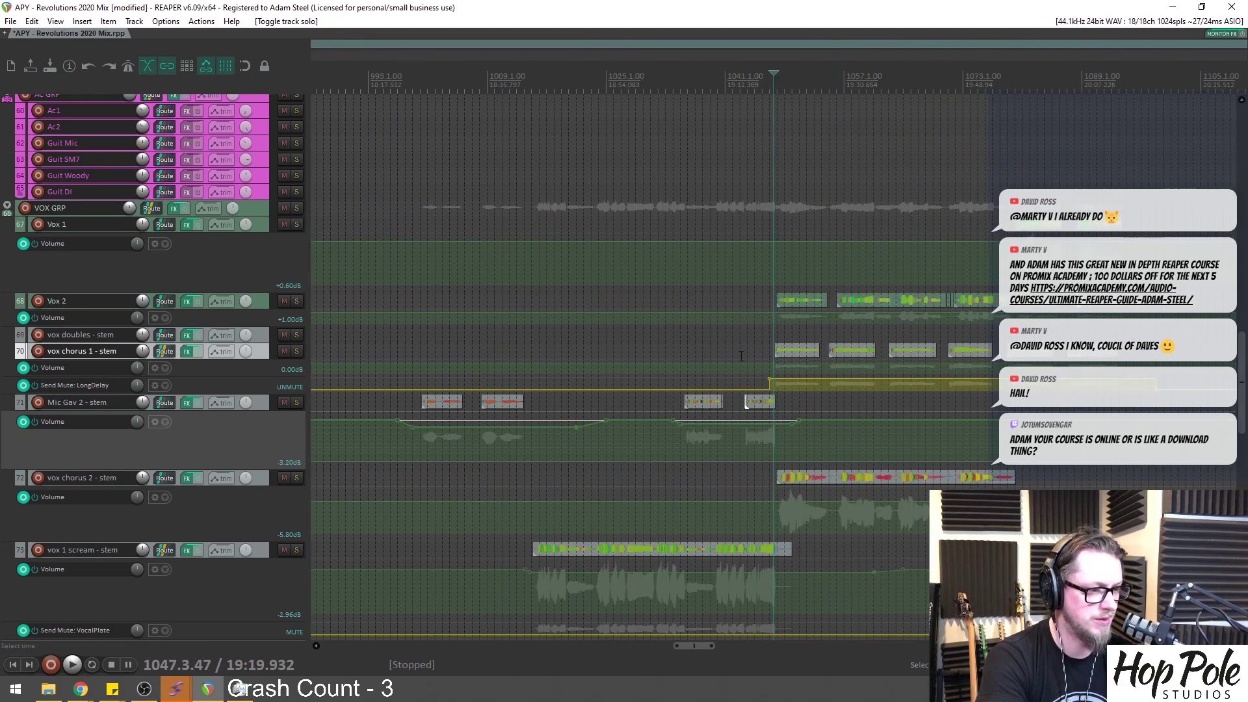
Add a point to the vox chorus 1 volume envelope and enlarge its lane, auditioning from bar 952
{"action": "left_click_drag", "start_coordinate": [756, 380], "coordinate": [1012, 379]}
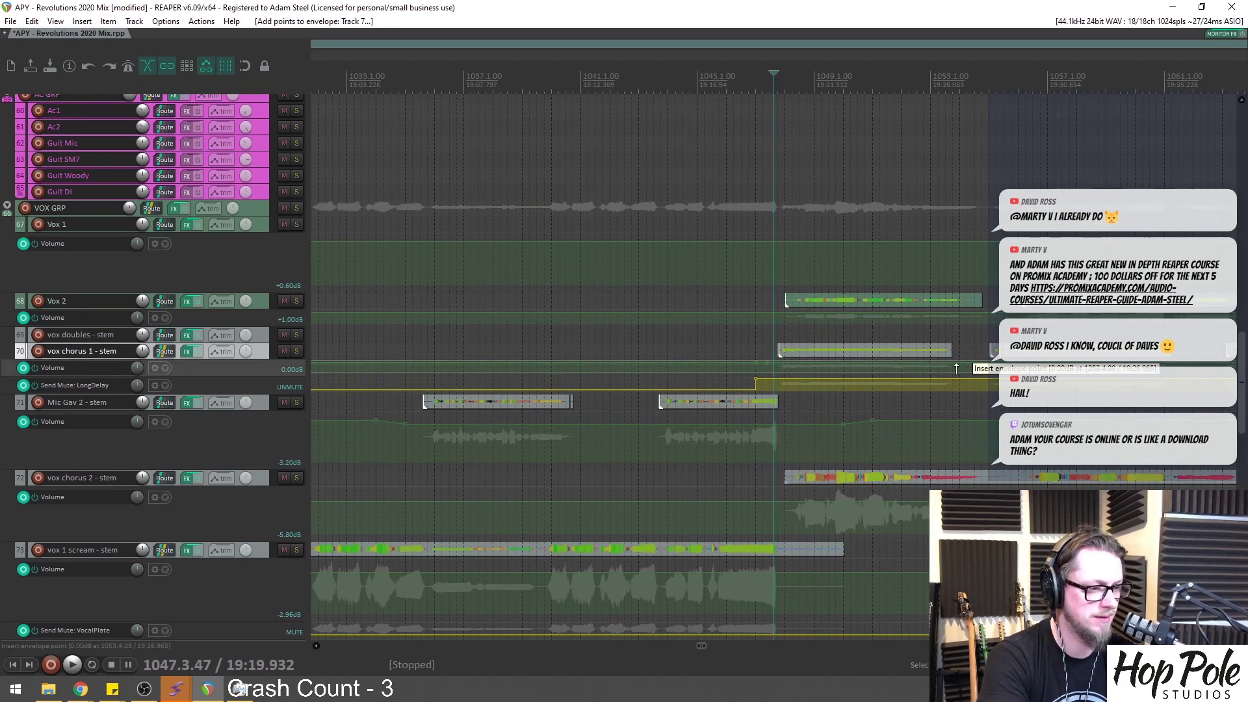
{"action": "left_click", "coordinate": [984, 71]}
{"action": "key", "text": "space"}
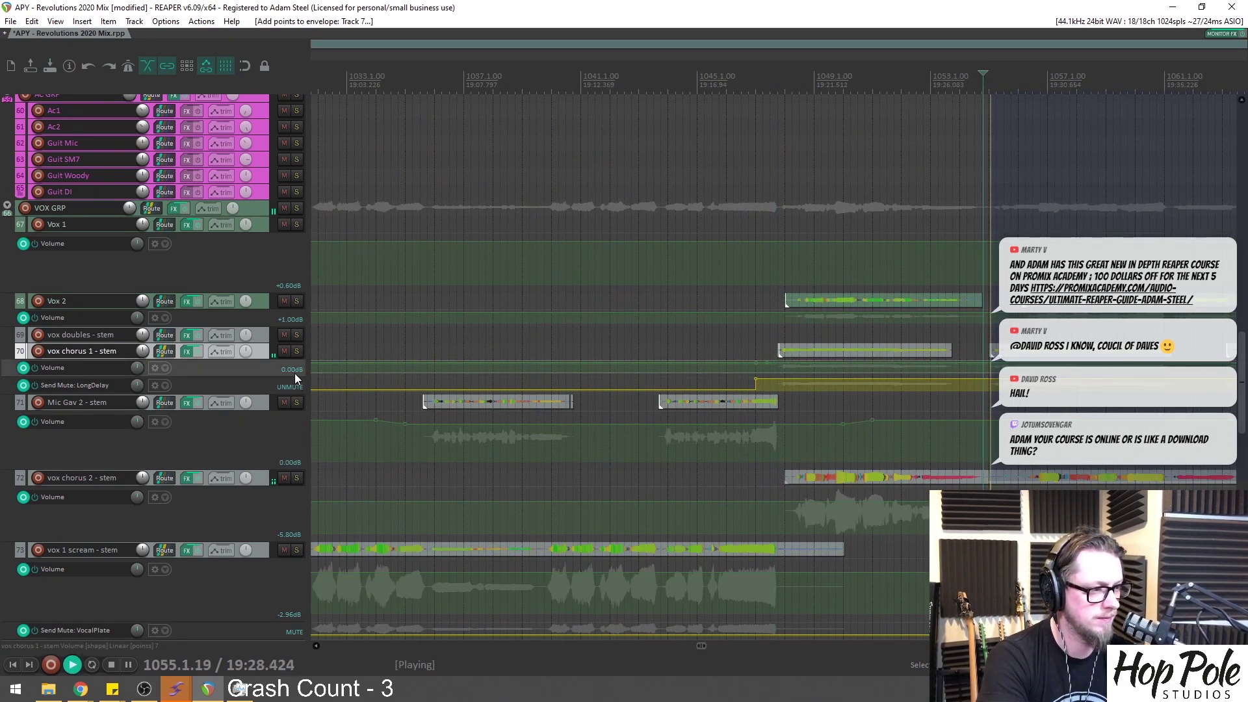
{"action": "left_click_drag", "start_coordinate": [294, 372], "coordinate": [302, 501]}
{"action": "scroll", "coordinate": [383, 84], "scroll_direction": "down", "scroll_amount": 6}
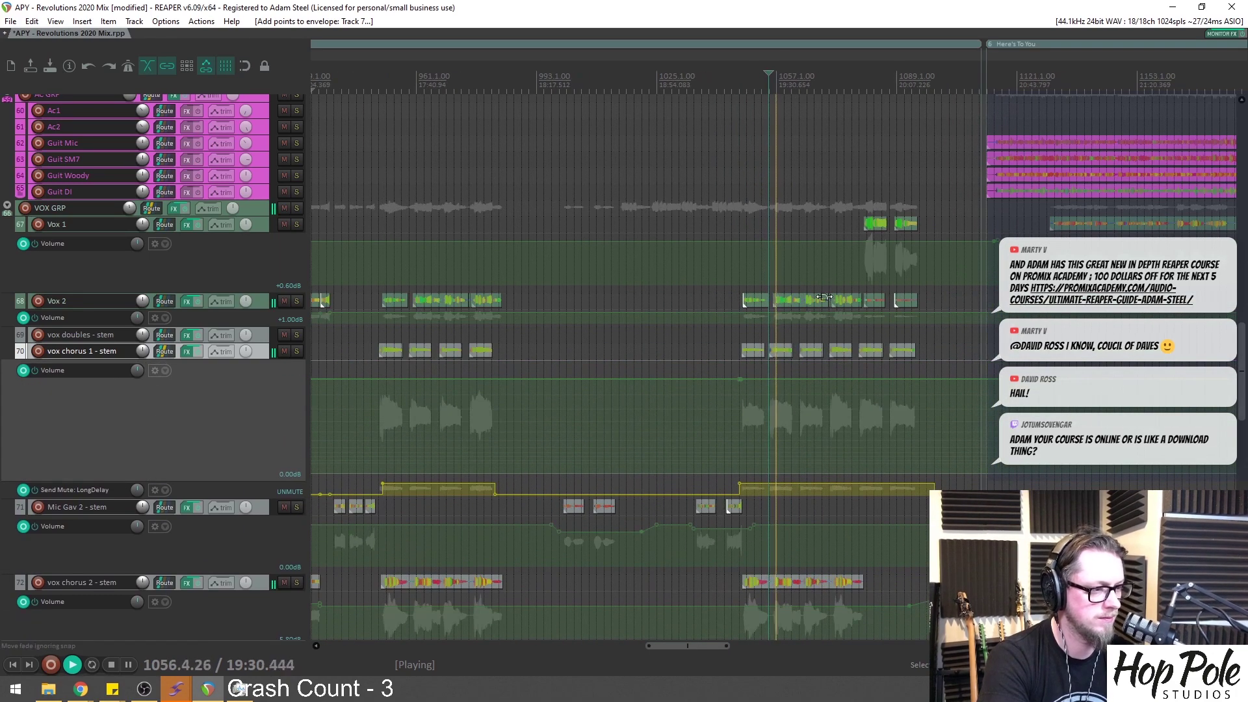
{"action": "left_click", "coordinate": [382, 85]}
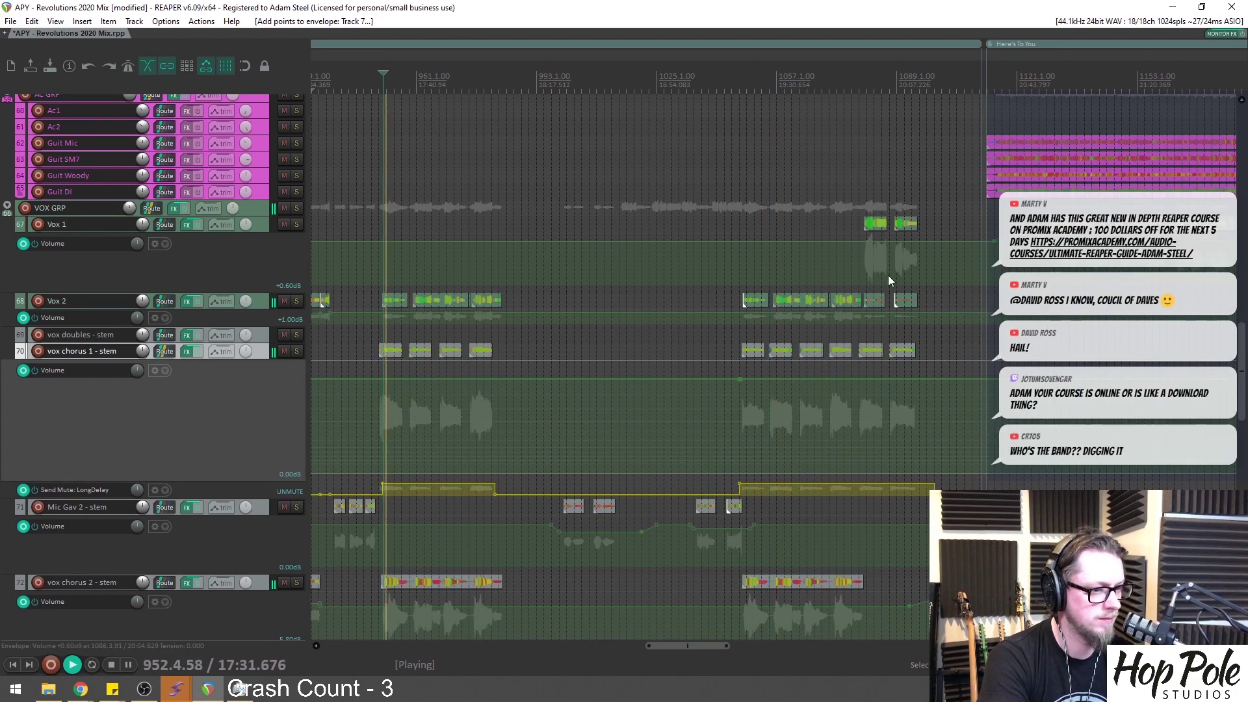
{"action": "scroll", "coordinate": [838, 329], "scroll_direction": "up", "scroll_amount": 4}
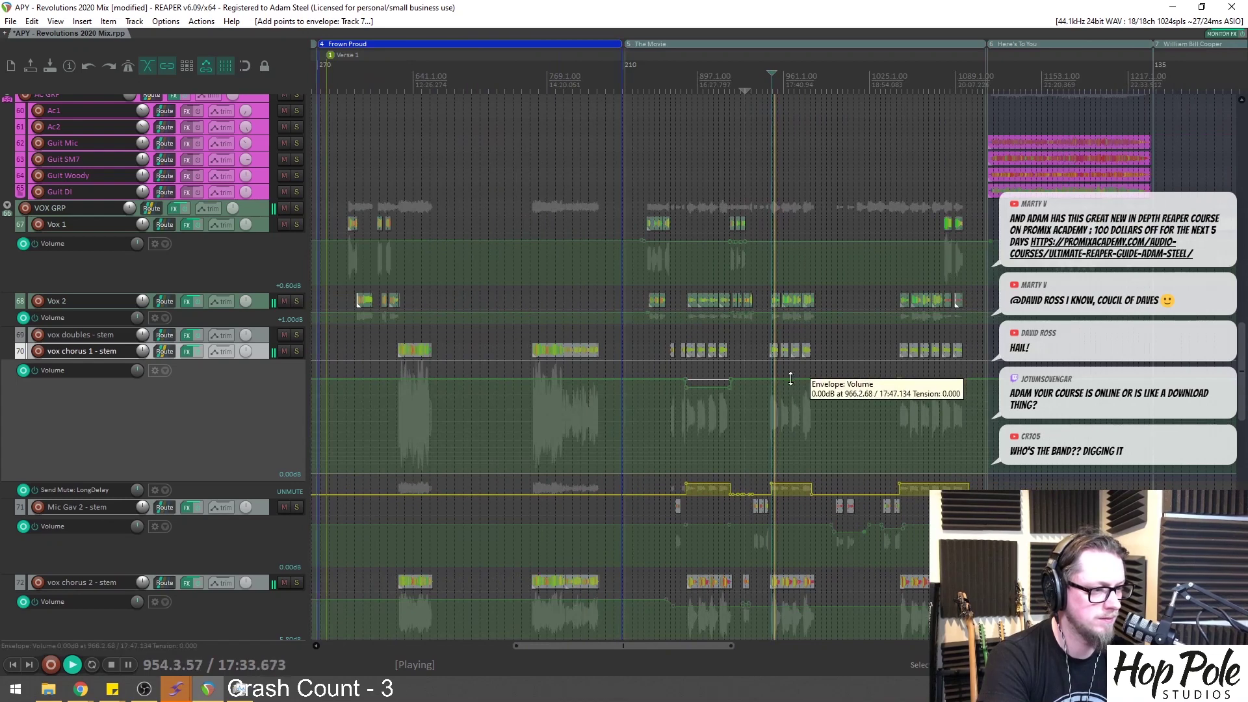
{"action": "scroll", "coordinate": [807, 383], "scroll_direction": "down", "scroll_amount": 7}
{"action": "scroll", "coordinate": [807, 382], "scroll_direction": "down", "scroll_amount": 5}
{"action": "key", "text": "space"}
Lower two vox chorus 1 volume sections to -3.00 dB and save the project
{"action": "left_click_drag", "start_coordinate": [844, 381], "coordinate": [844, 392]}
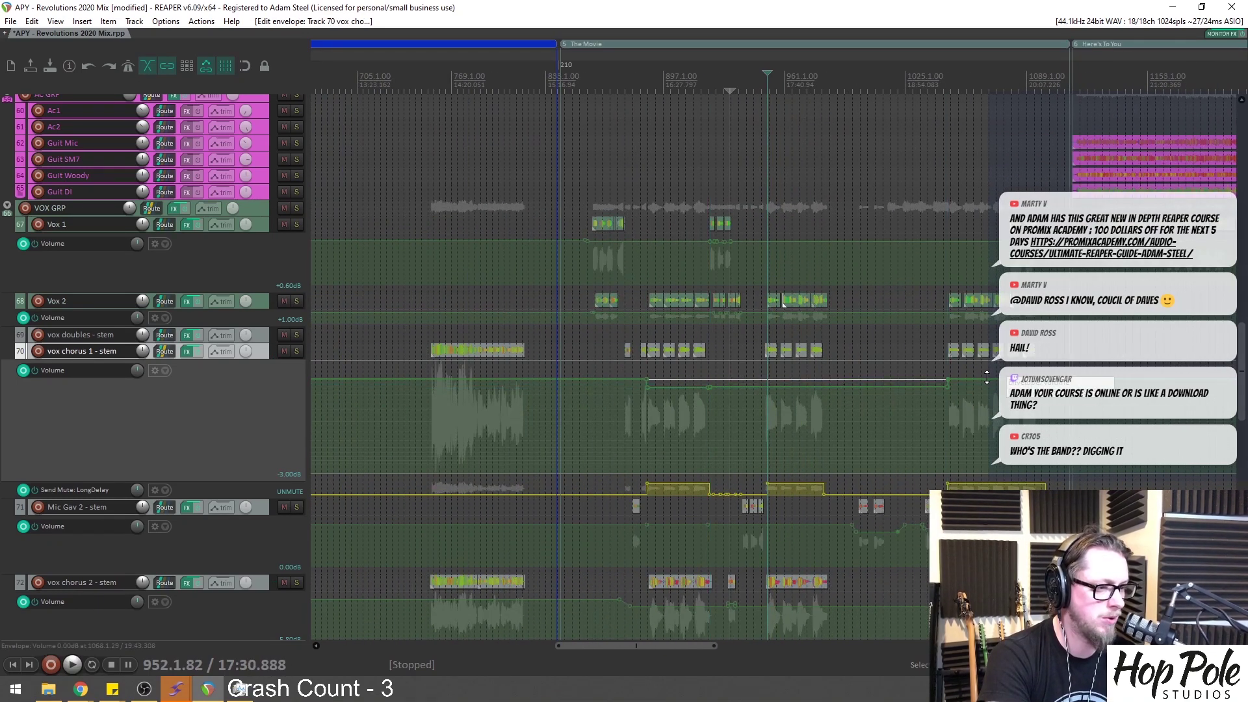
{"action": "scroll", "coordinate": [1019, 390], "scroll_direction": "down", "scroll_amount": 2}
{"action": "left_click_drag", "start_coordinate": [1012, 381], "coordinate": [1012, 392]}
{"action": "left_click", "coordinate": [898, 82]}
{"action": "scroll", "coordinate": [949, 131], "scroll_direction": "up", "scroll_amount": 8}
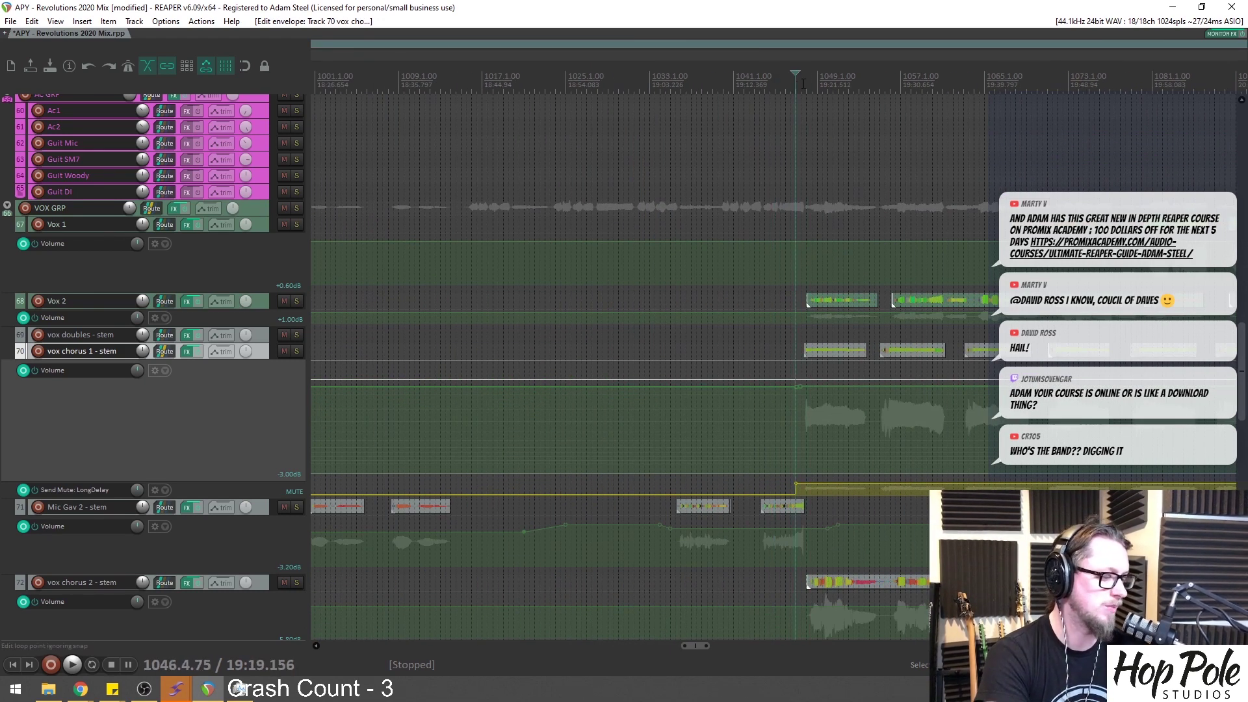
{"action": "key", "text": "ctrl+s"}
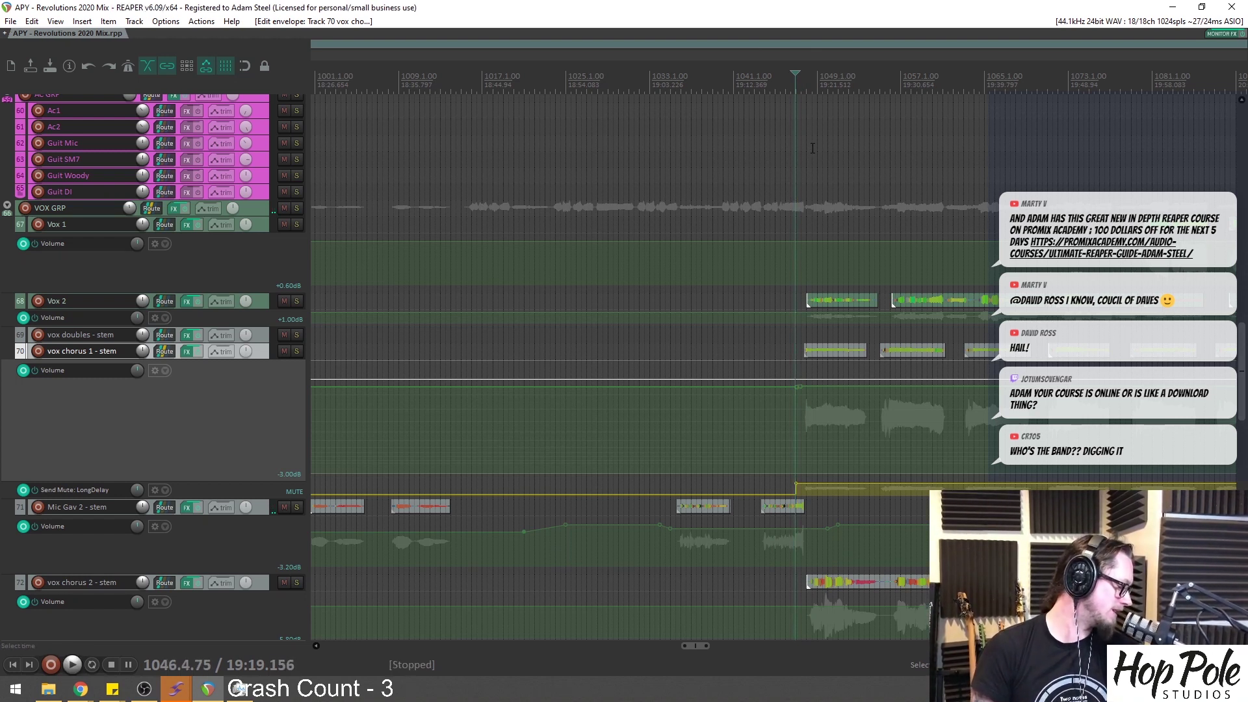
Play from bar 1046 and shift the LongDelay unmute point slightly later
{"action": "key", "text": "space"}
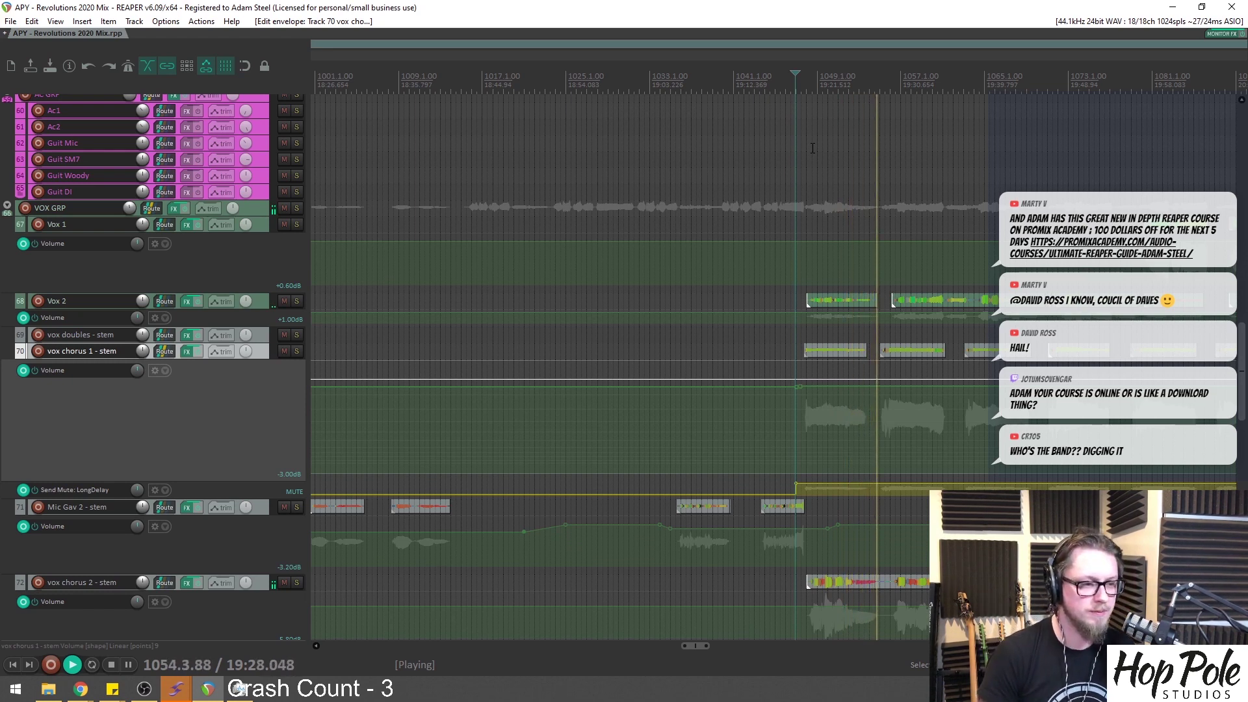
{"action": "scroll", "coordinate": [813, 148], "scroll_direction": "up", "scroll_amount": 2}
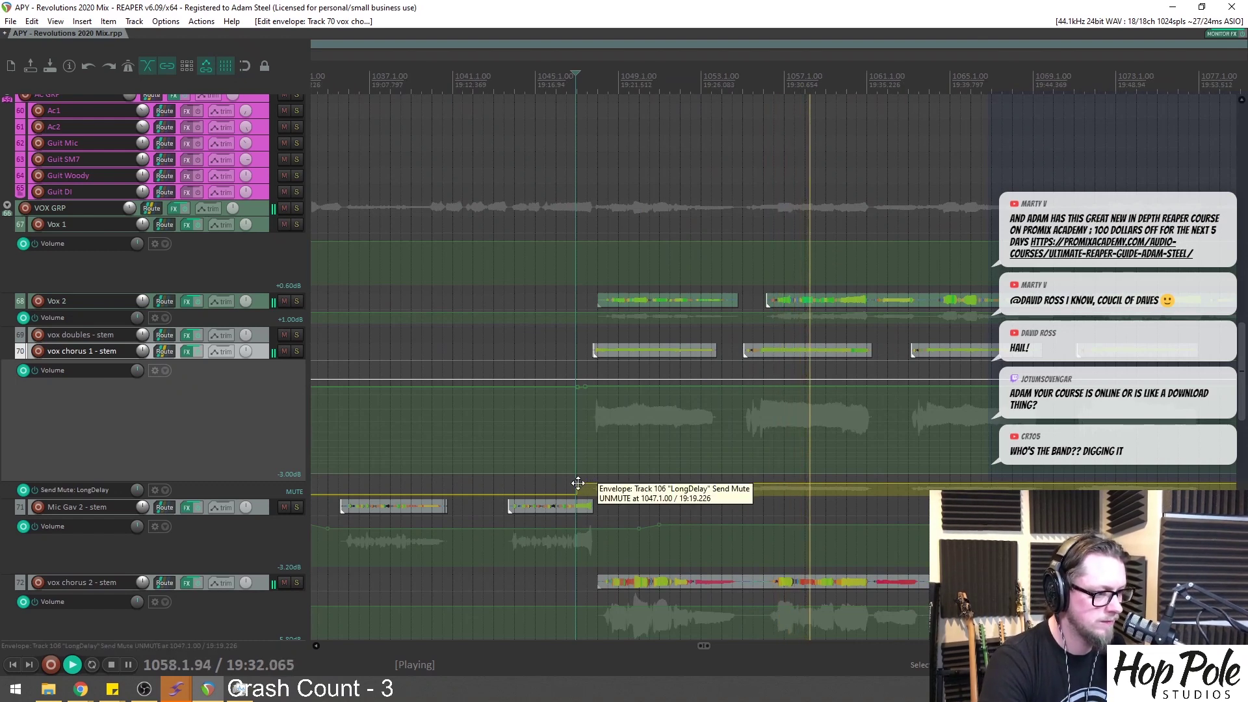
{"action": "mouse_move", "coordinate": [578, 485]}
{"action": "left_mouse_down"}
{"action": "mouse_move", "coordinate": [607, 481]}
{"action": "mouse_move", "coordinate": [593, 481]}
{"action": "left_mouse_up"}
{"action": "scroll", "coordinate": [800, 377], "scroll_direction": "down", "scroll_amount": 6}
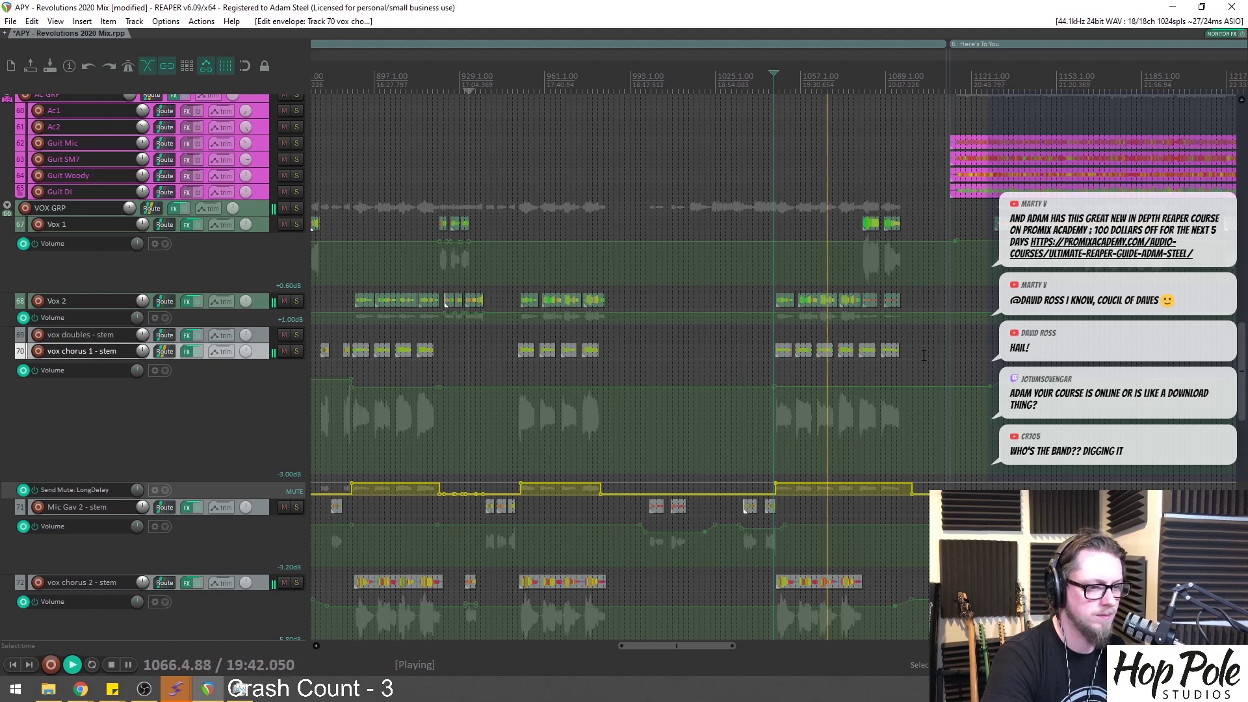
{"action": "scroll", "coordinate": [924, 356], "scroll_direction": "up", "scroll_amount": 10}
{"action": "scroll", "coordinate": [1244, 121], "scroll_direction": "up", "scroll_amount": 5}
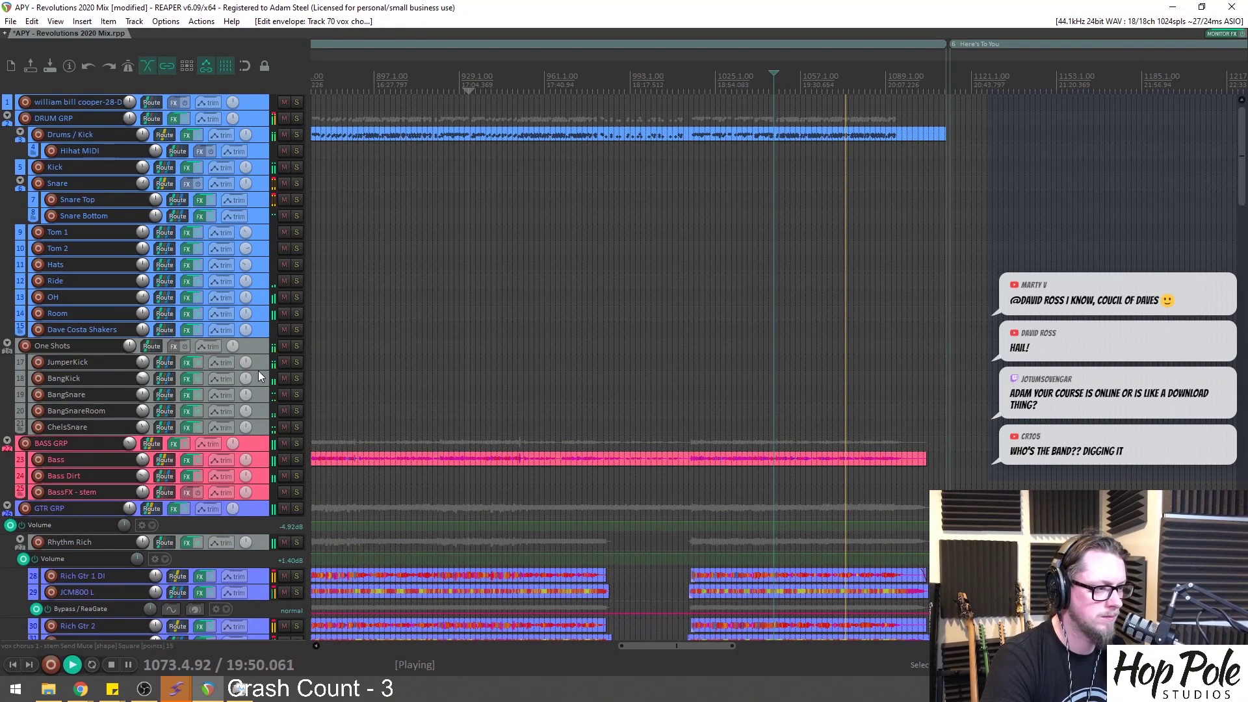
Mute the JumperKick and BangKick tracks and reset the Drums / Kick volume to 0 dB
{"action": "left_click", "coordinate": [286, 379]}
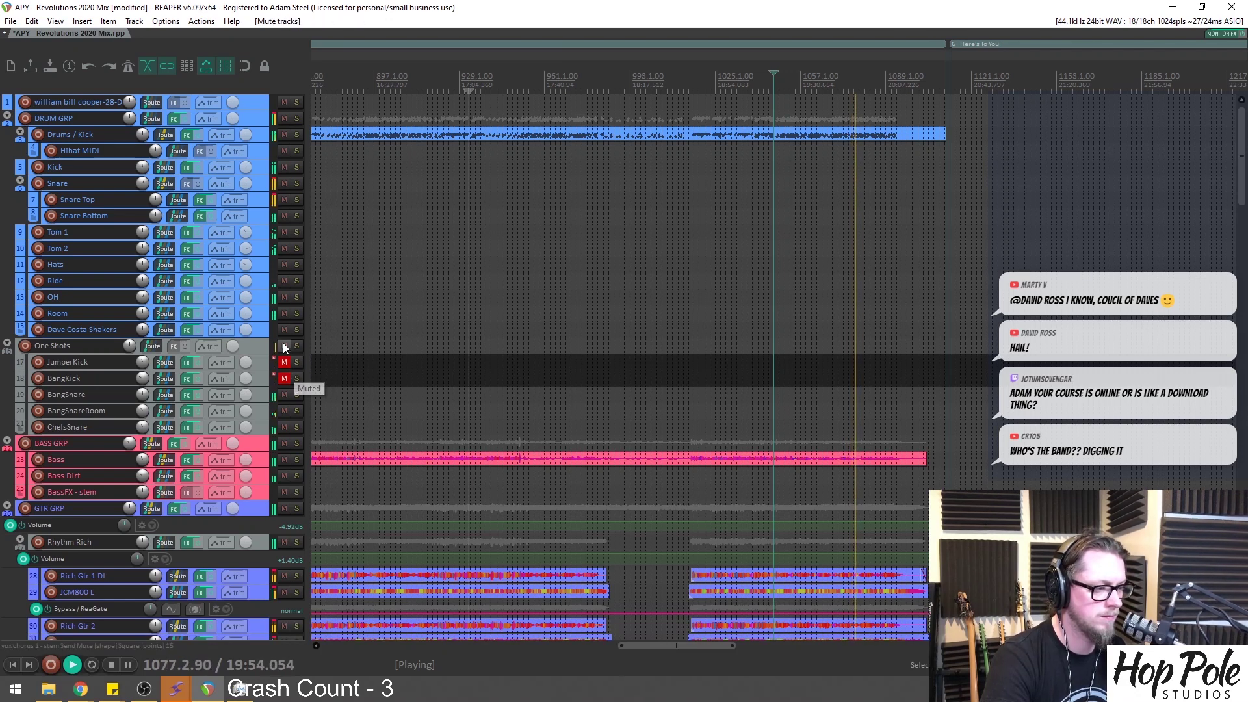
{"action": "left_click_drag", "start_coordinate": [143, 134], "coordinate": [143, 135]}
{"action": "double_click", "coordinate": [143, 135]}
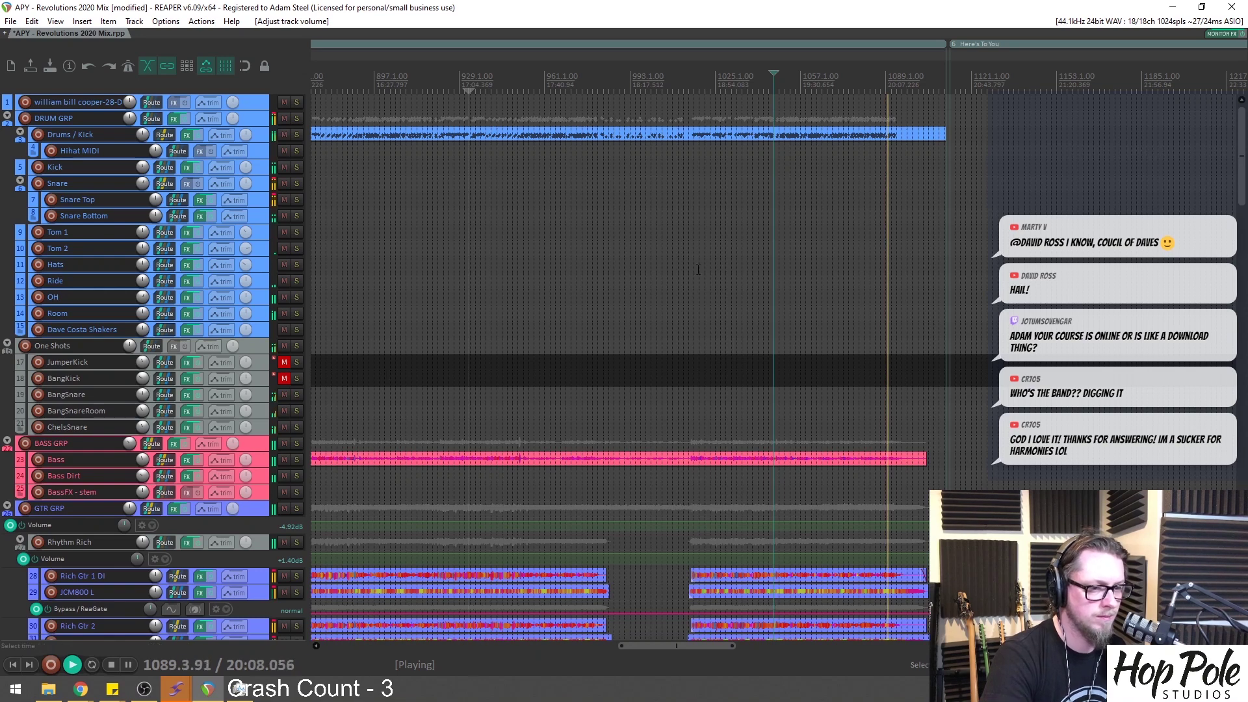
{"action": "scroll", "coordinate": [909, 221], "scroll_direction": "up", "scroll_amount": 2}
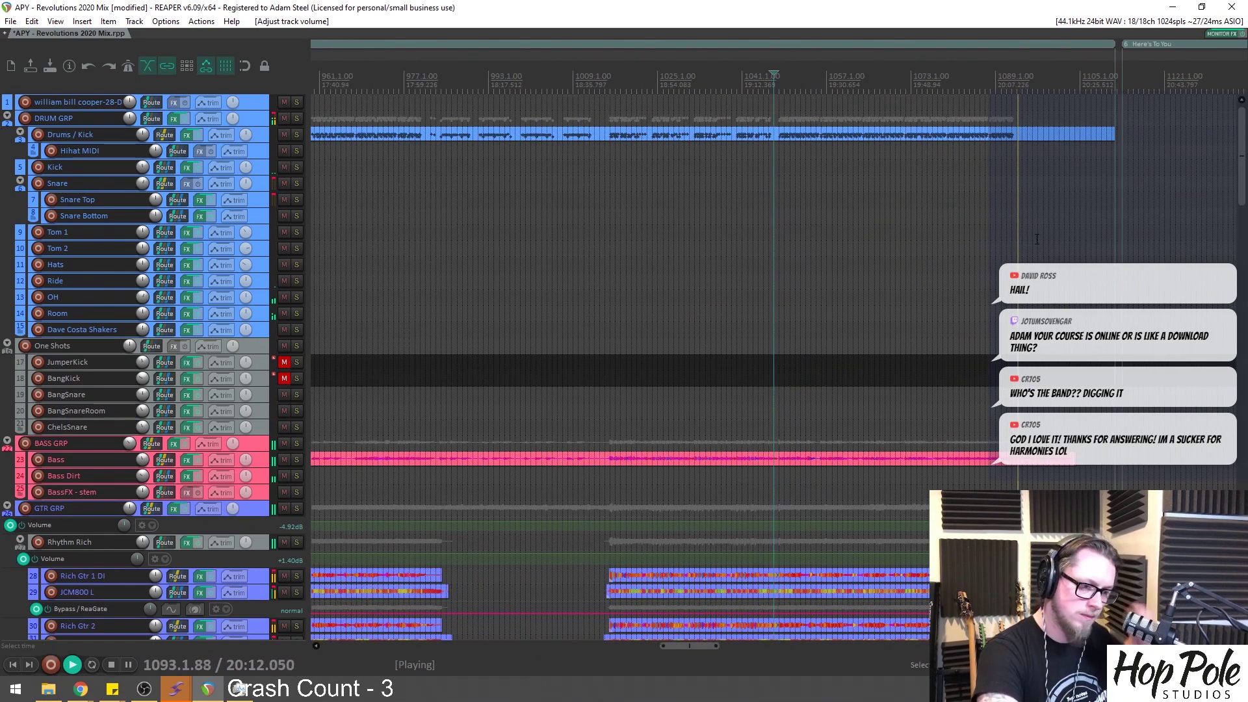
{"action": "mouse_move", "coordinate": [1240, 175]}
{"action": "left_mouse_down"}
{"action": "mouse_move", "coordinate": [1245, 212]}
{"action": "mouse_move", "coordinate": [1242, 163]}
{"action": "left_mouse_up"}
Return to bar 867, save, and play with the DRUM GRP and One Shots folders soloed
{"action": "scroll", "coordinate": [617, 91], "scroll_direction": "down", "scroll_amount": 4}
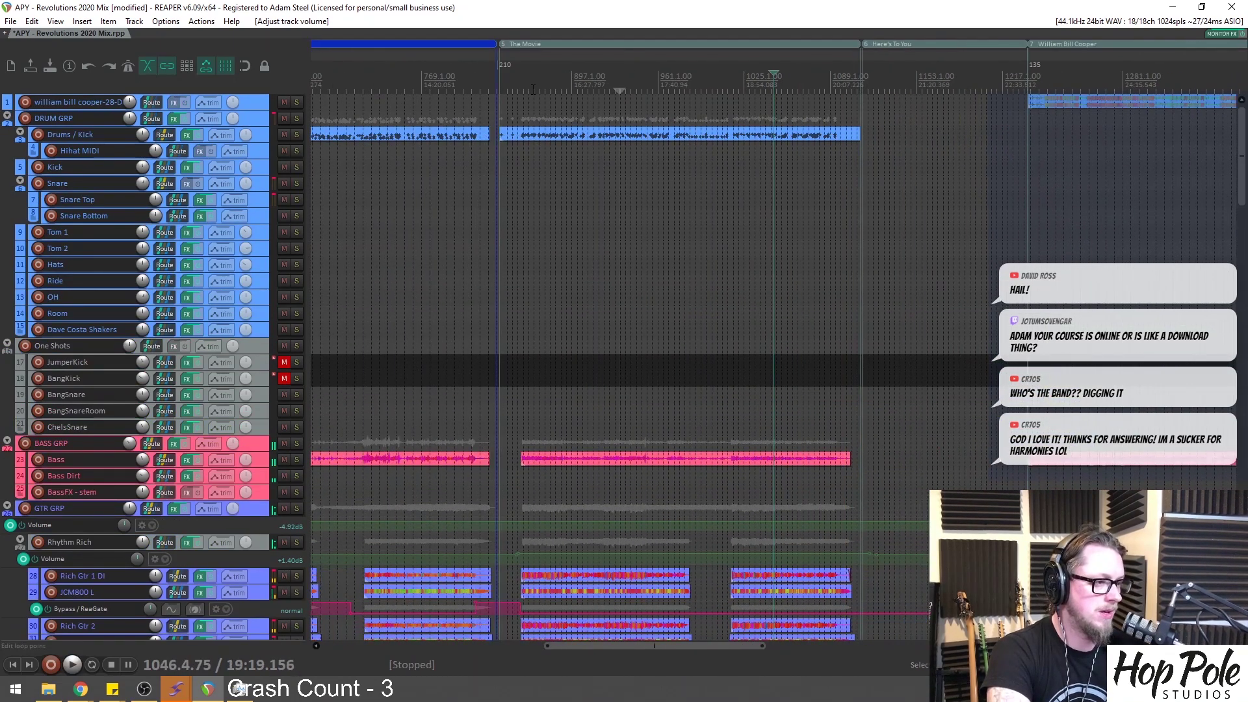
{"action": "left_click", "coordinate": [533, 89]}
{"action": "key", "text": "ctrl+s"}
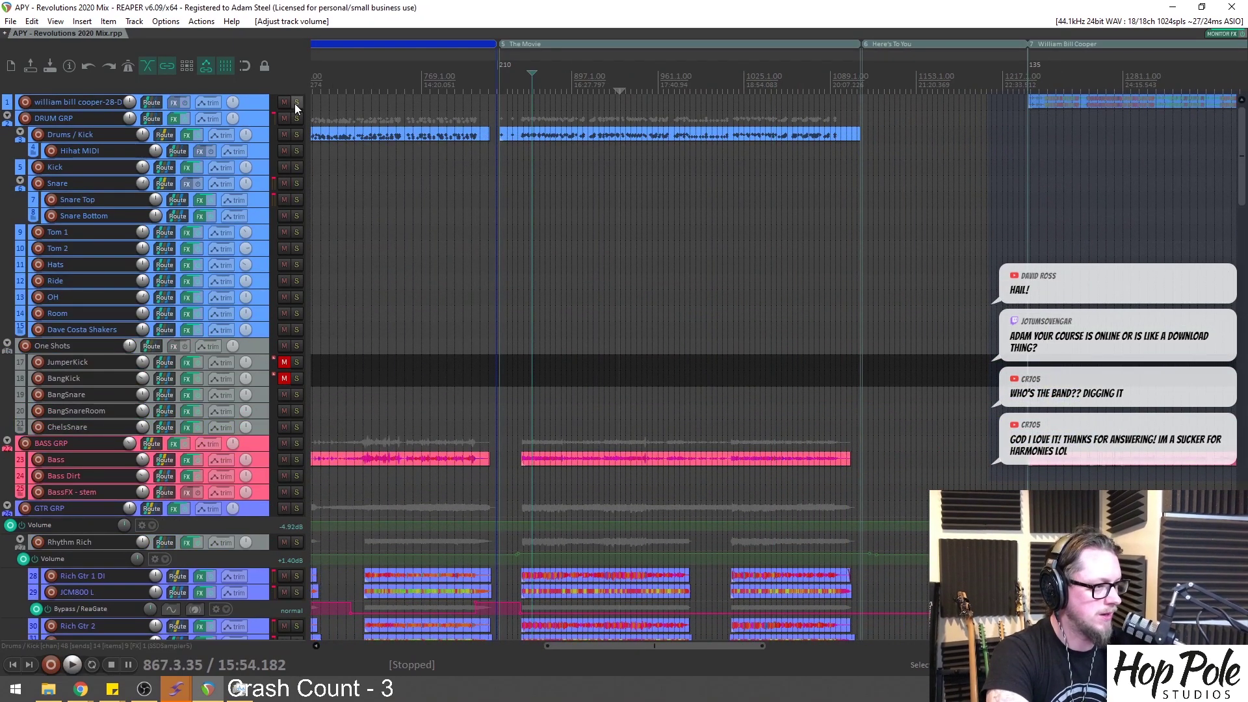
{"action": "left_click", "coordinate": [297, 118]}
{"action": "left_click", "coordinate": [297, 346]}
{"action": "key", "text": "space"}
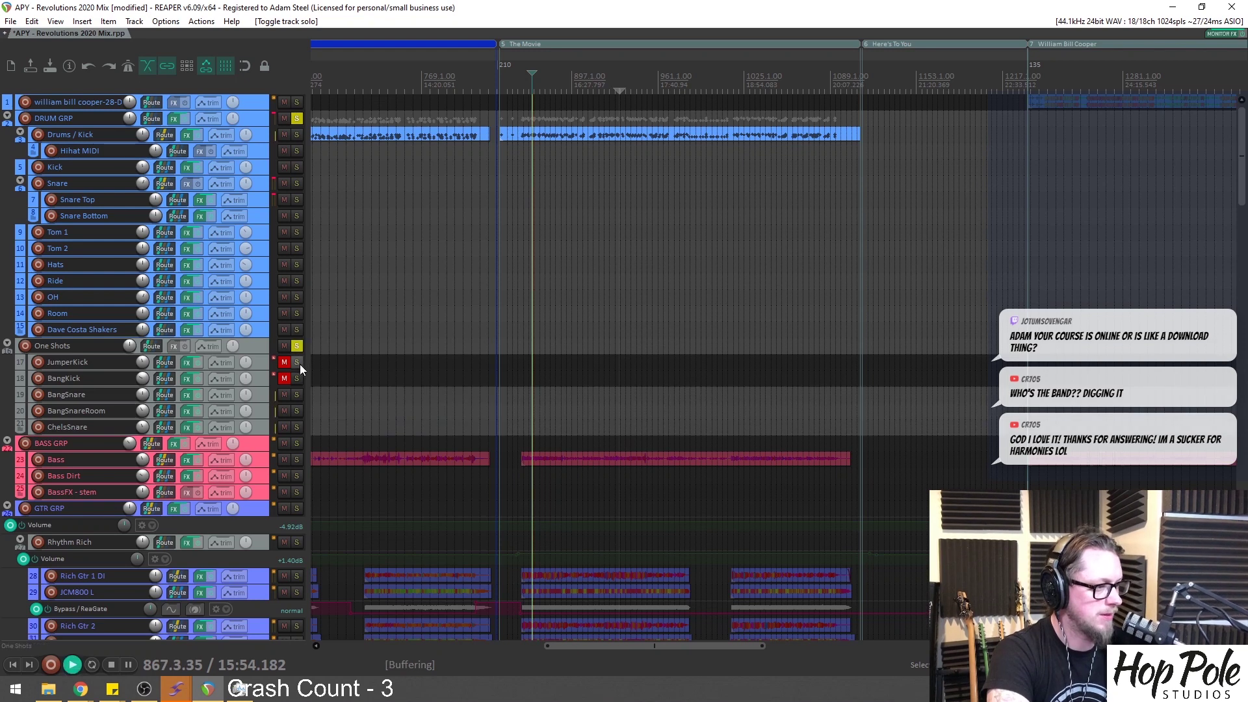
Compare JumperKick and BangKick by soloing them together and then separately
{"action": "left_click_drag", "start_coordinate": [299, 368], "coordinate": [282, 376]}
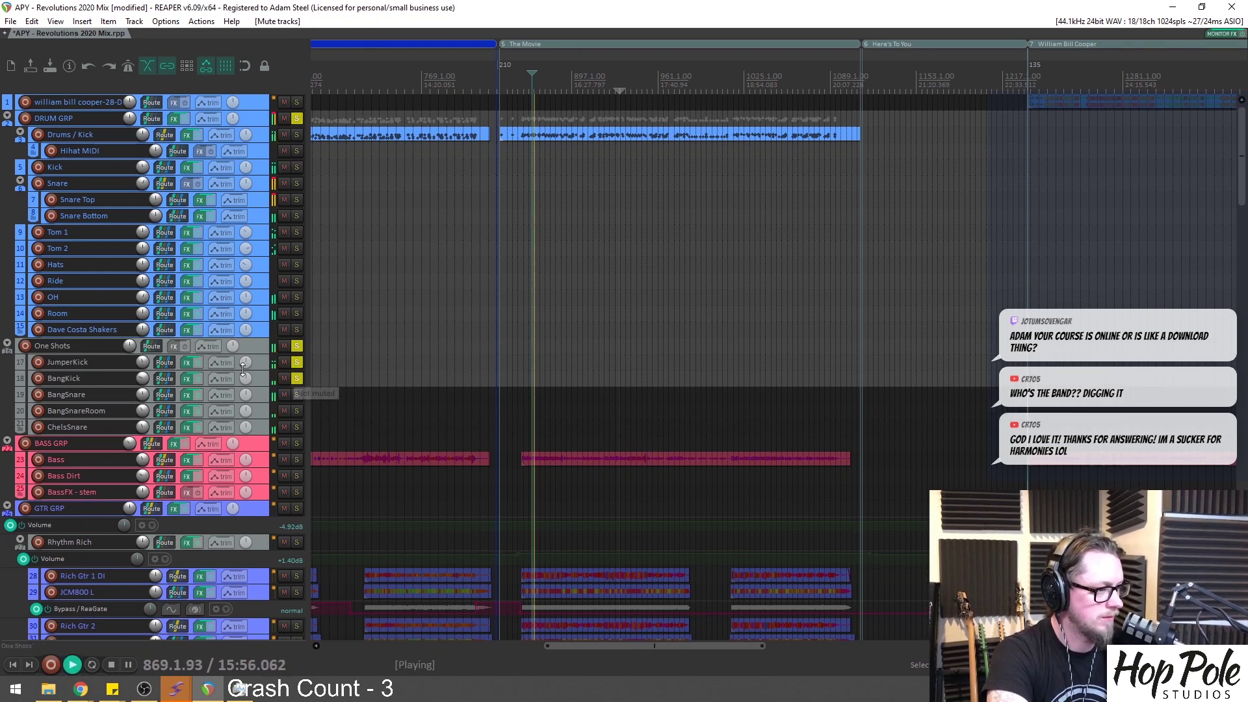
{"action": "left_click", "coordinate": [297, 362], "text": "alt"}
{"action": "left_click_drag", "start_coordinate": [298, 362], "coordinate": [298, 377]}
{"action": "scroll", "coordinate": [267, 360], "scroll_direction": "up", "scroll_amount": 2}
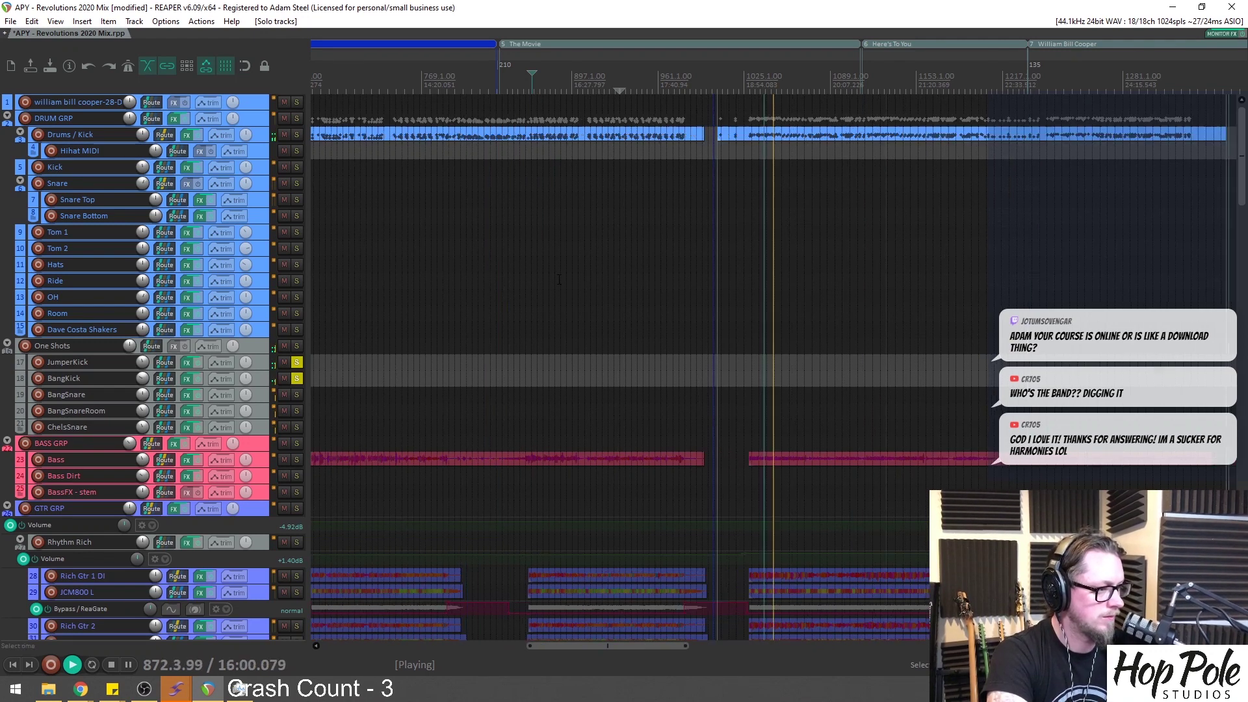
{"action": "left_click", "coordinate": [296, 362]}
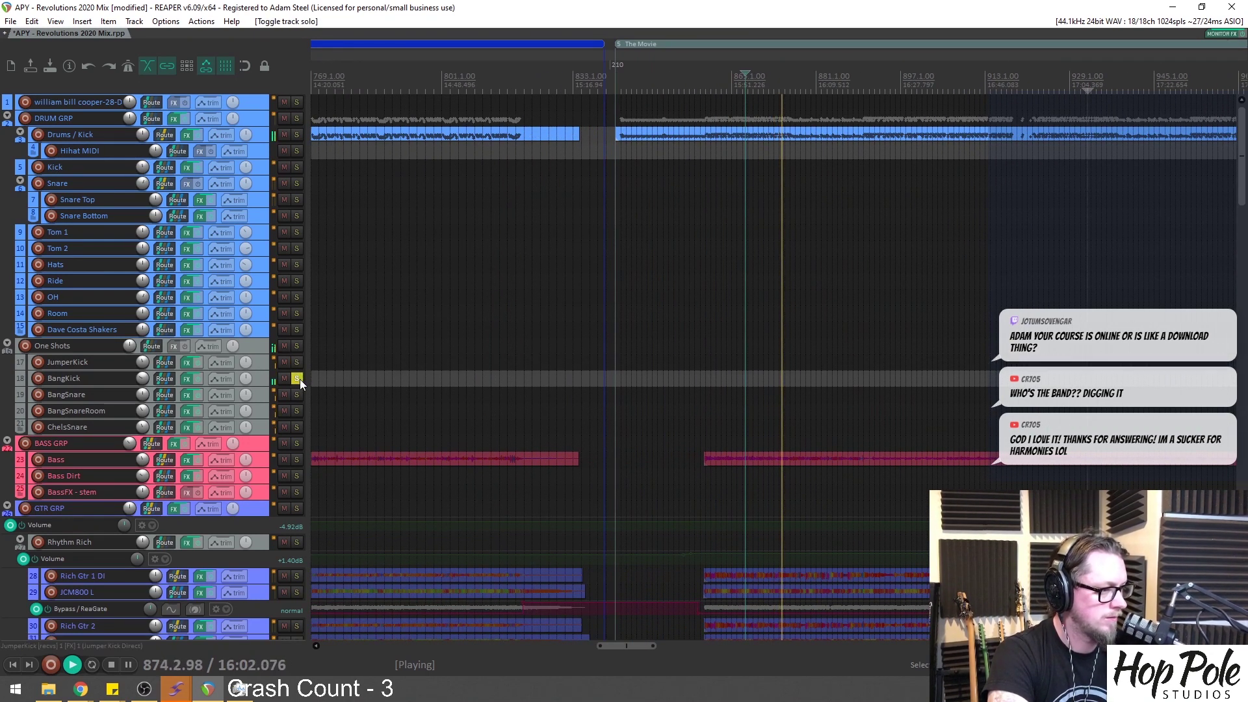
{"action": "left_click", "coordinate": [297, 379]}
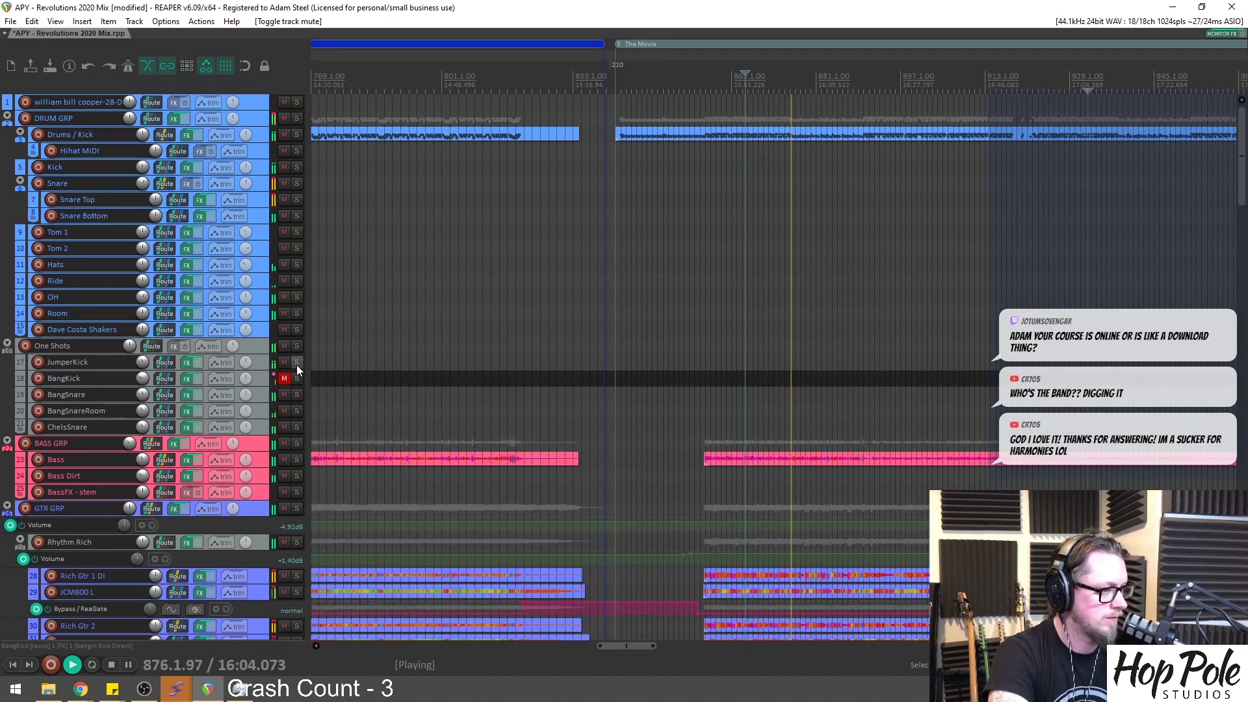
Solo the JumperKick track, make it taller, and stop playback
{"action": "left_click", "coordinate": [297, 363]}
{"action": "left_click", "coordinate": [260, 364]}
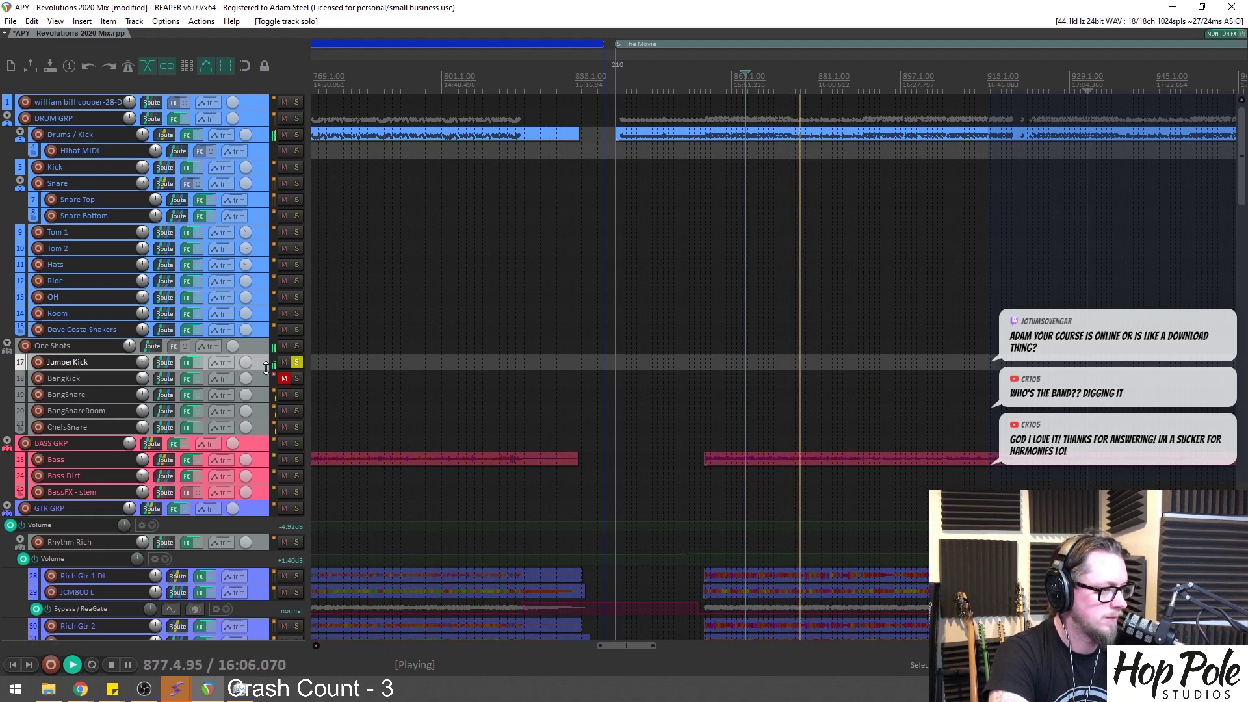
{"action": "left_click_drag", "start_coordinate": [265, 366], "coordinate": [265, 421]}
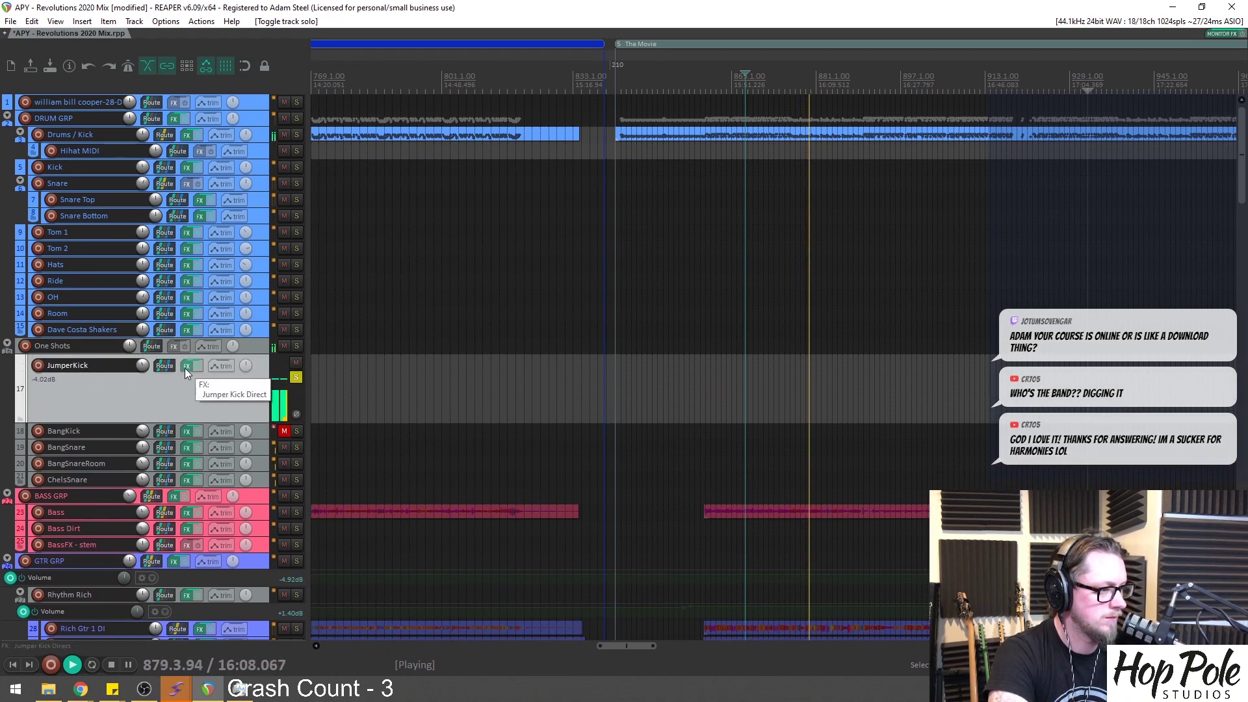
{"action": "scroll", "coordinate": [677, 82], "scroll_direction": "up", "scroll_amount": 3}
{"action": "key", "text": "space"}
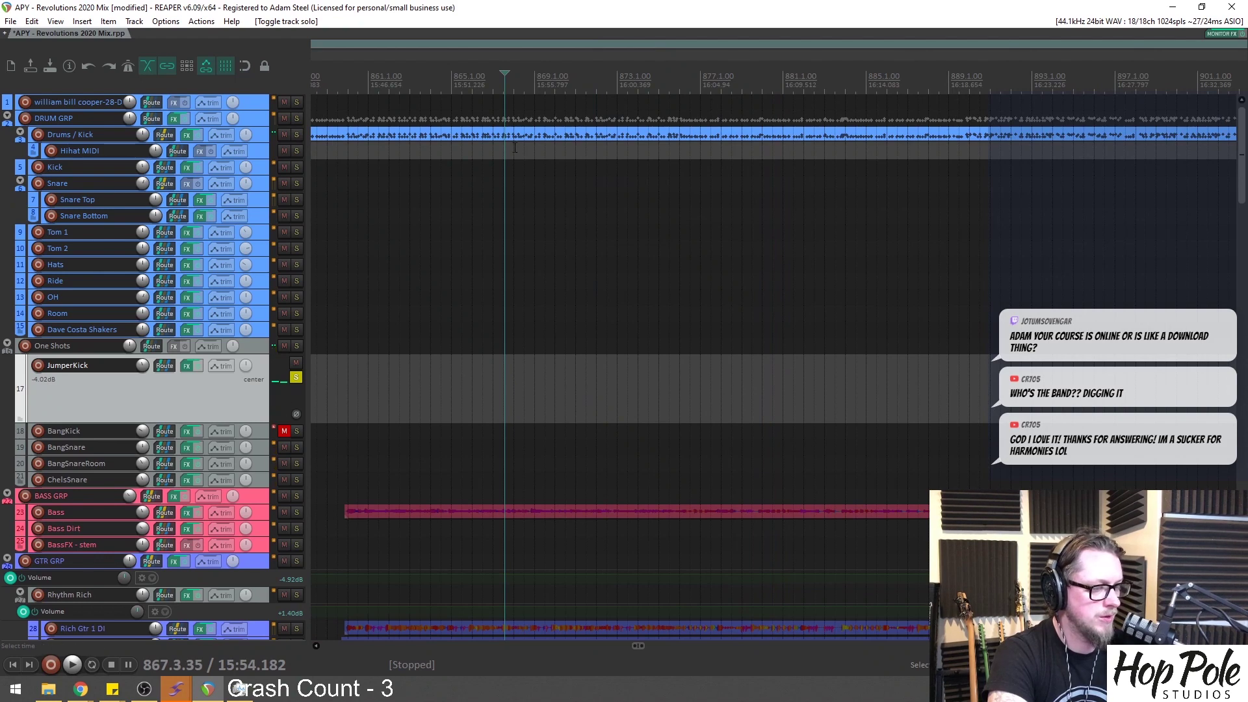
In JumperKick's sampler, raise the minimum velocity and switch the sample to Sledge Kick Direct.wav
{"action": "left_click", "coordinate": [186, 365]}
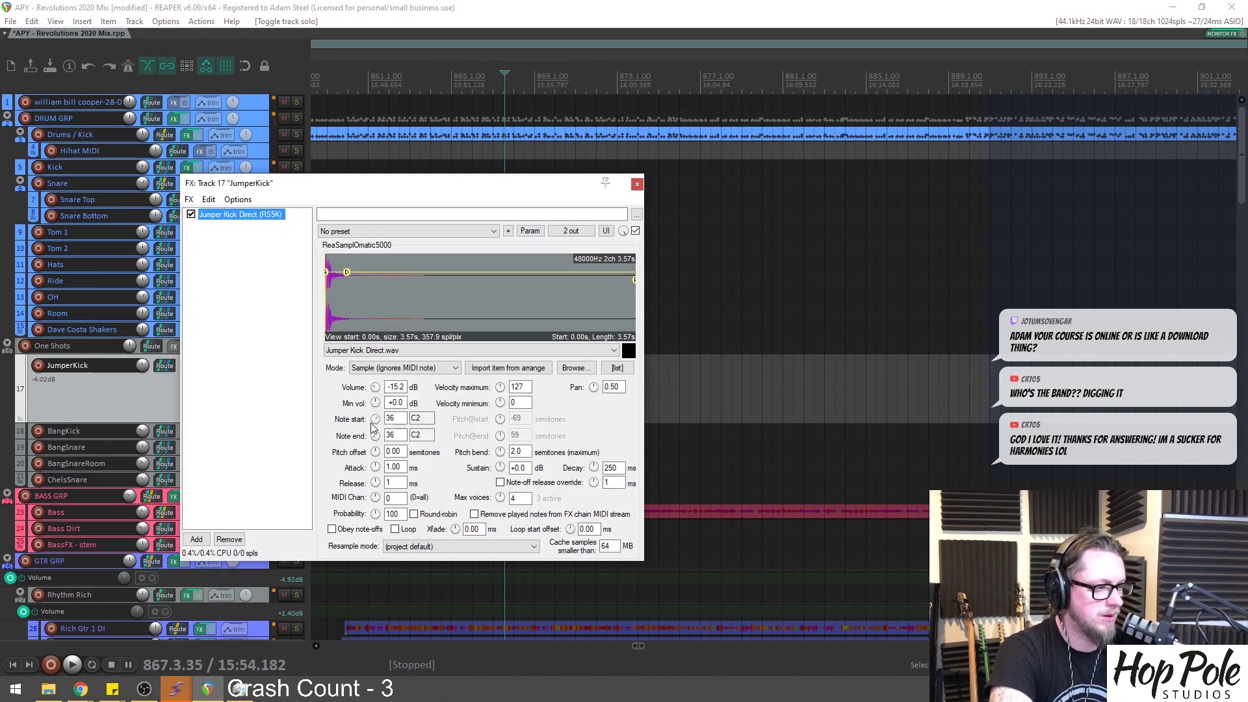
{"action": "left_click_drag", "start_coordinate": [500, 403], "coordinate": [500, 382]}
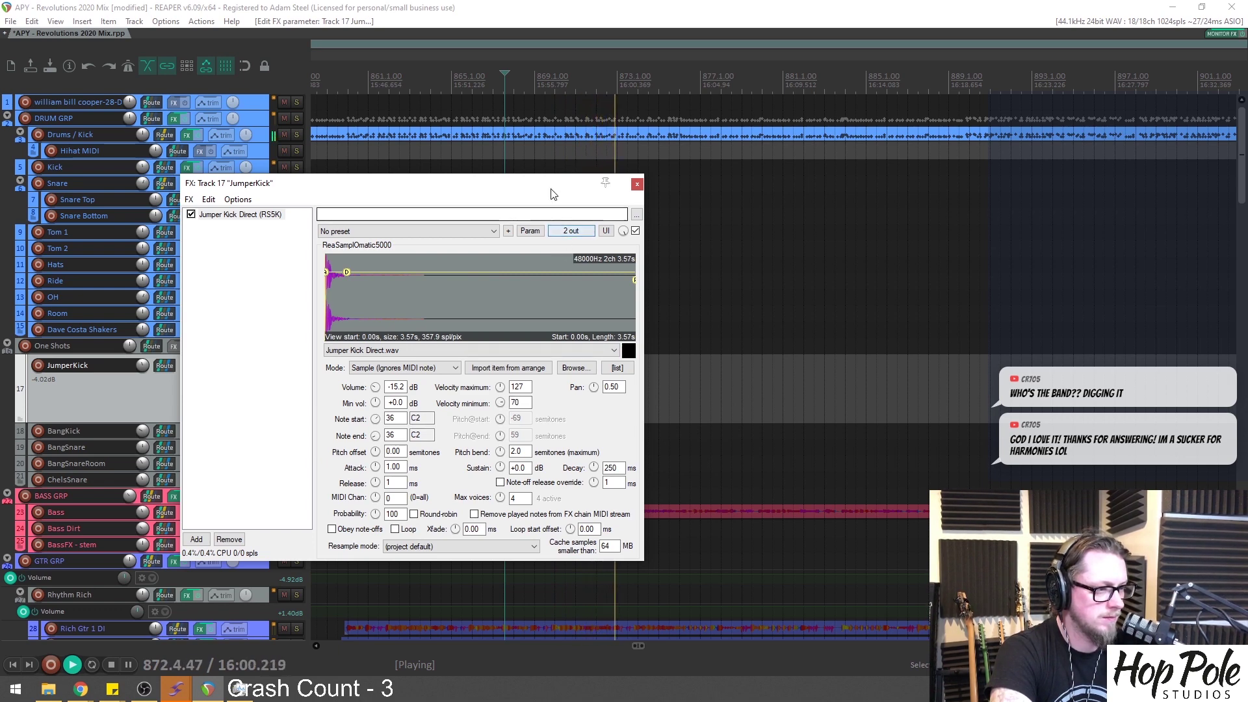
{"action": "left_click_drag", "start_coordinate": [551, 185], "coordinate": [608, 229]}
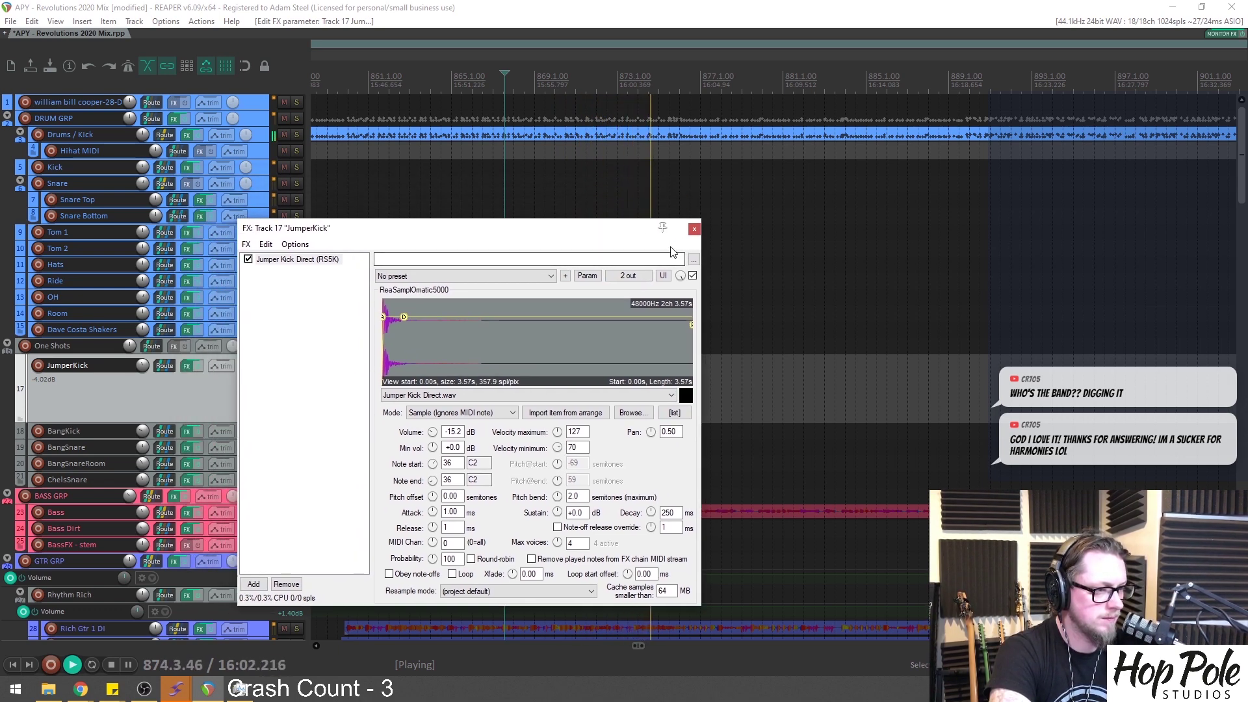
{"action": "left_click", "coordinate": [441, 397]}
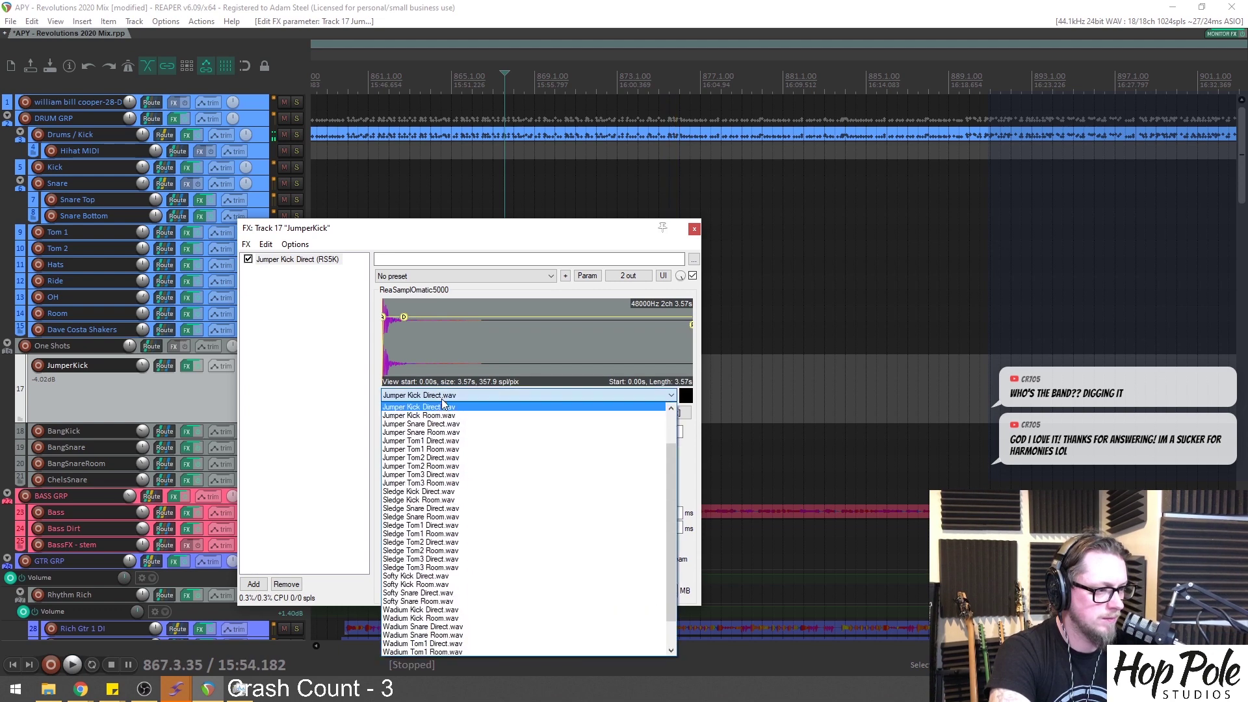
{"action": "left_click", "coordinate": [455, 489]}
{"action": "key", "text": "space"}
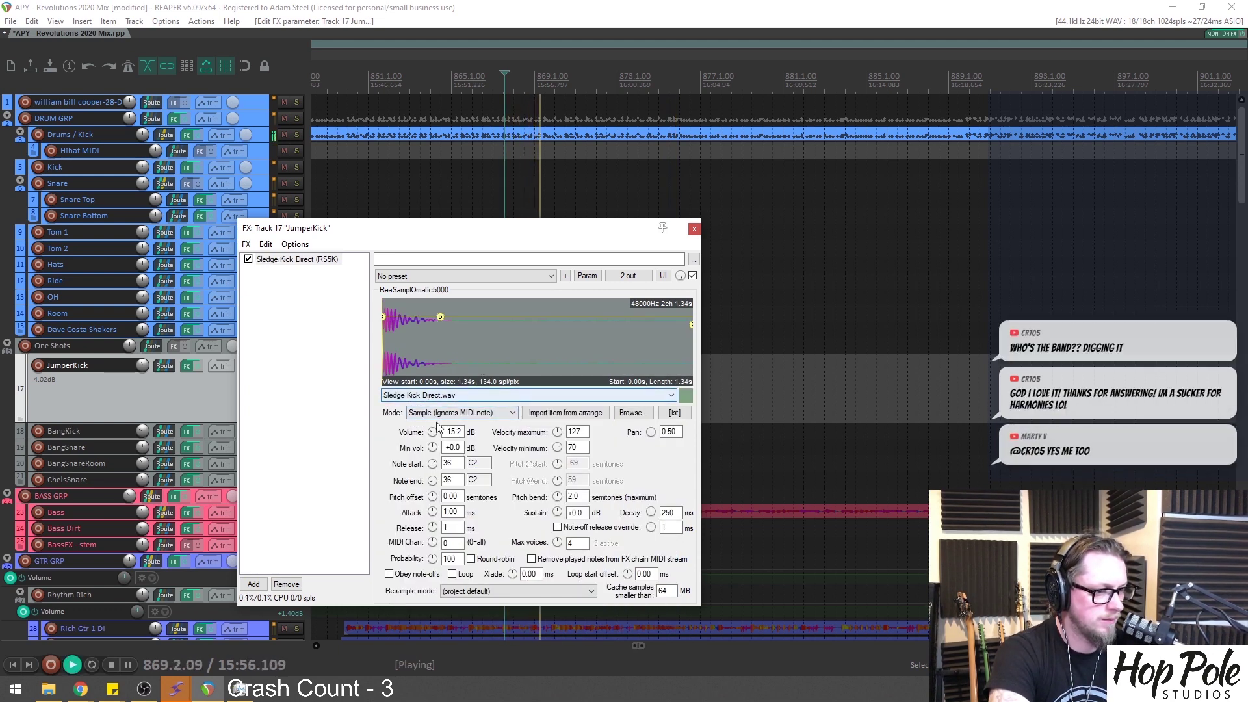
With the drum group soloed, set JumperKick to about 0 dB and give the sample a short decay with no sustain
{"action": "left_click", "coordinate": [297, 119]}
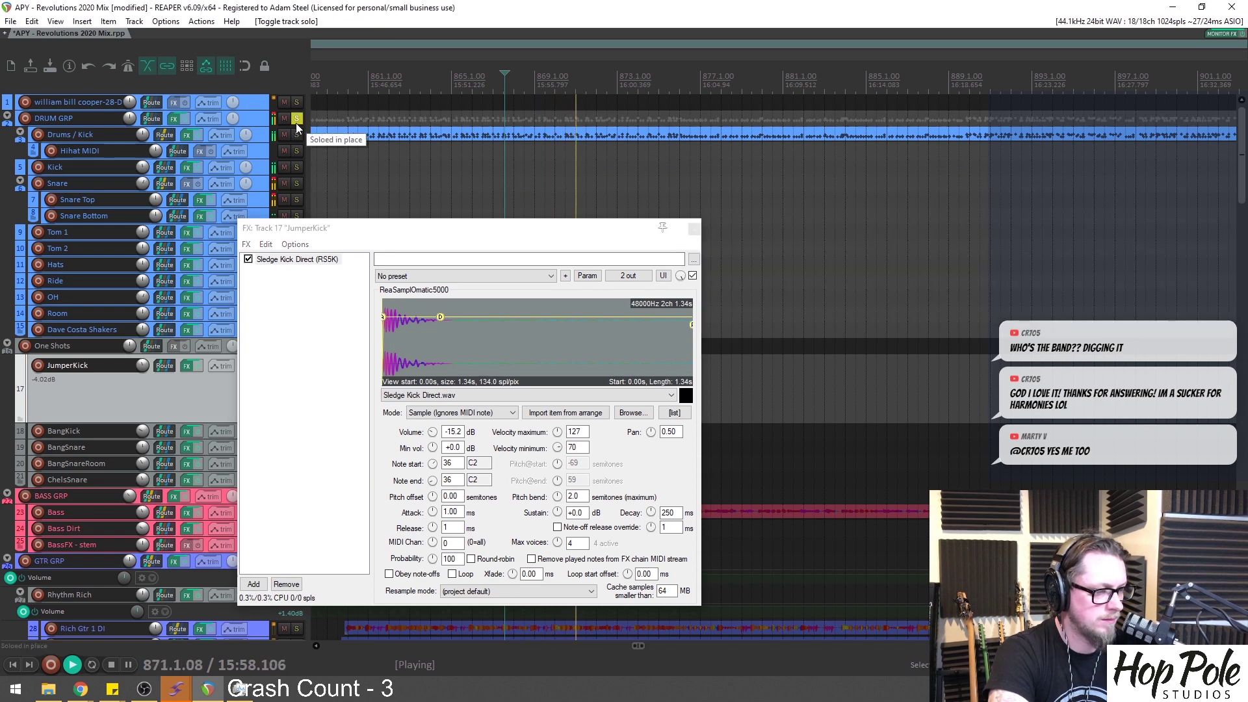
{"action": "left_click_drag", "start_coordinate": [290, 227], "coordinate": [376, 206]}
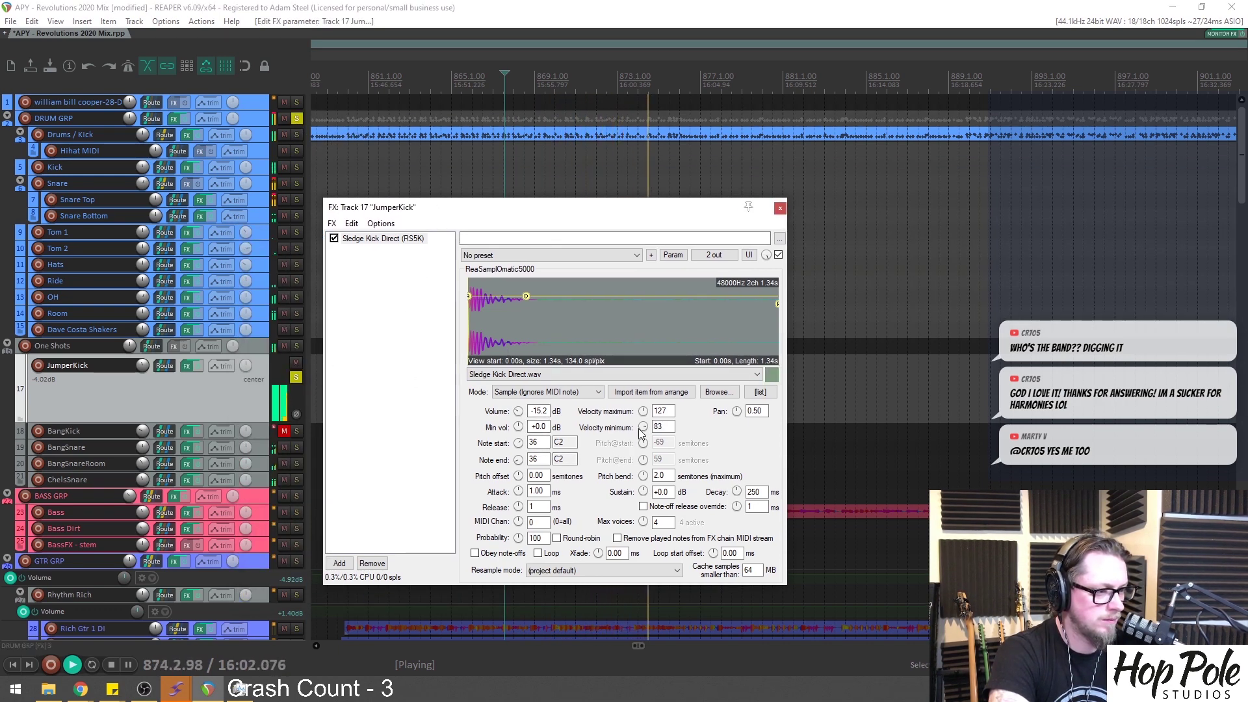
{"action": "left_click_drag", "start_coordinate": [142, 365], "coordinate": [142, 344]}
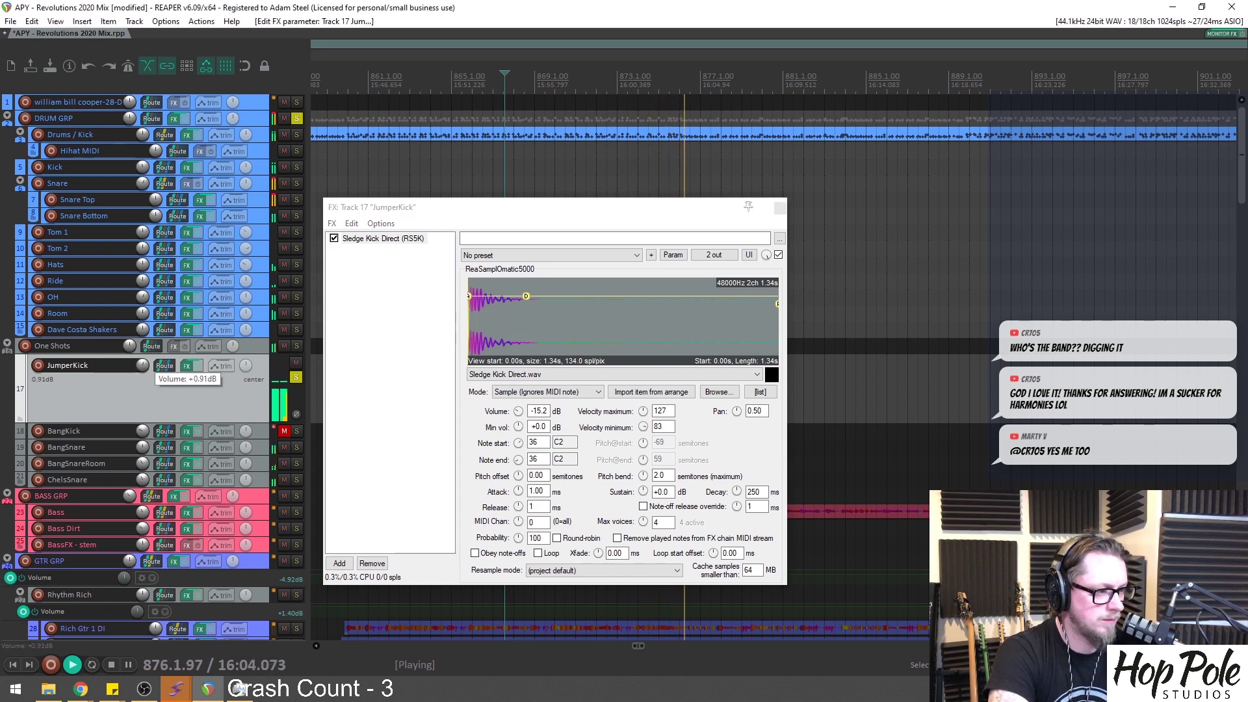
{"action": "left_click_drag", "start_coordinate": [516, 416], "coordinate": [515, 406]}
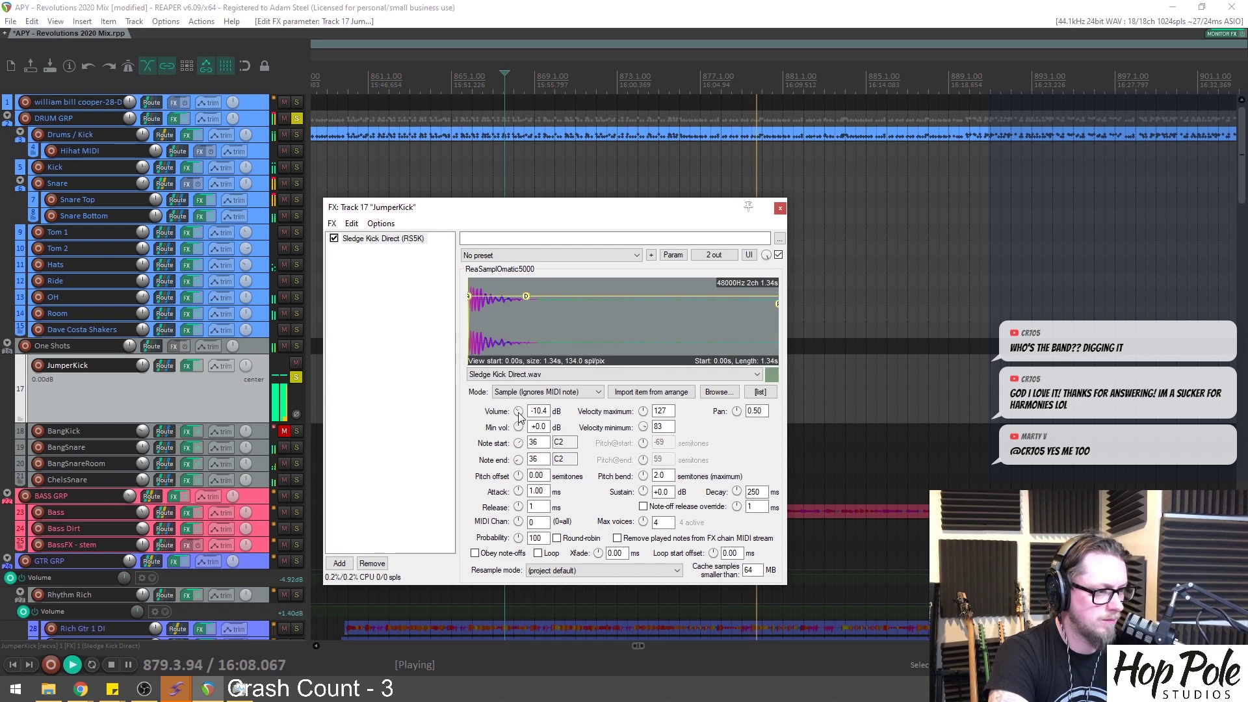
{"action": "left_click_drag", "start_coordinate": [526, 294], "coordinate": [488, 420]}
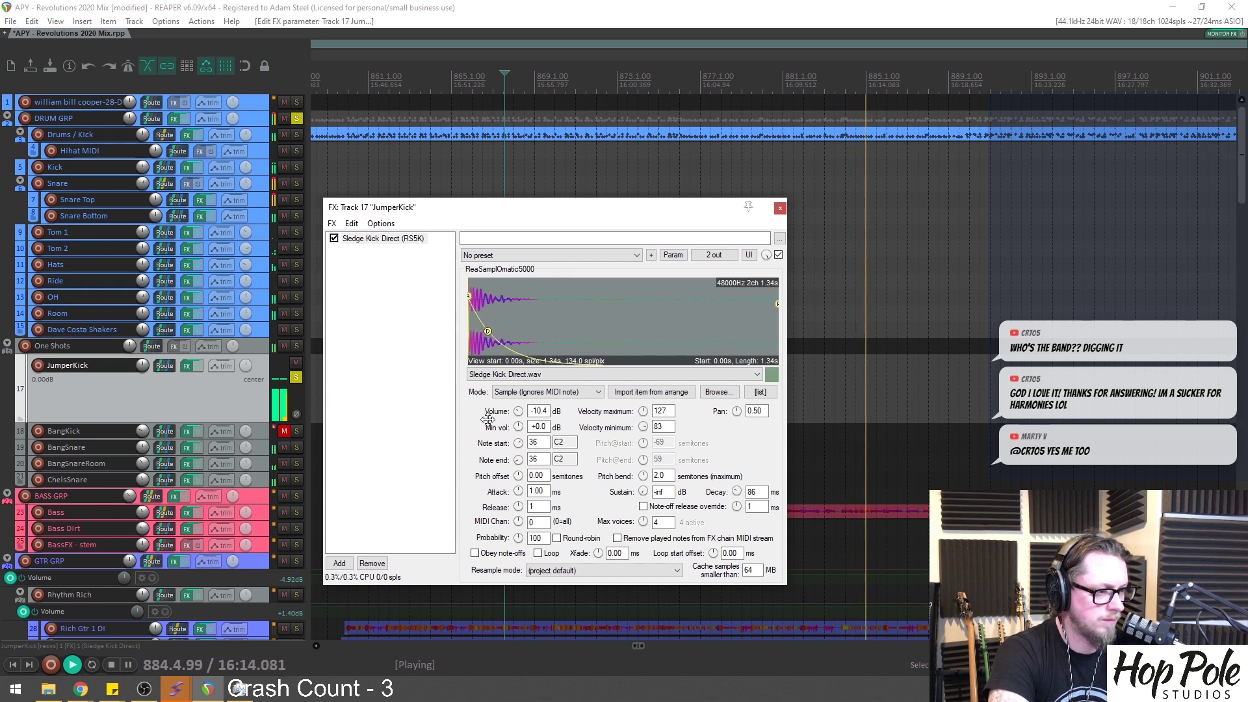
{"action": "left_click", "coordinate": [334, 238]}
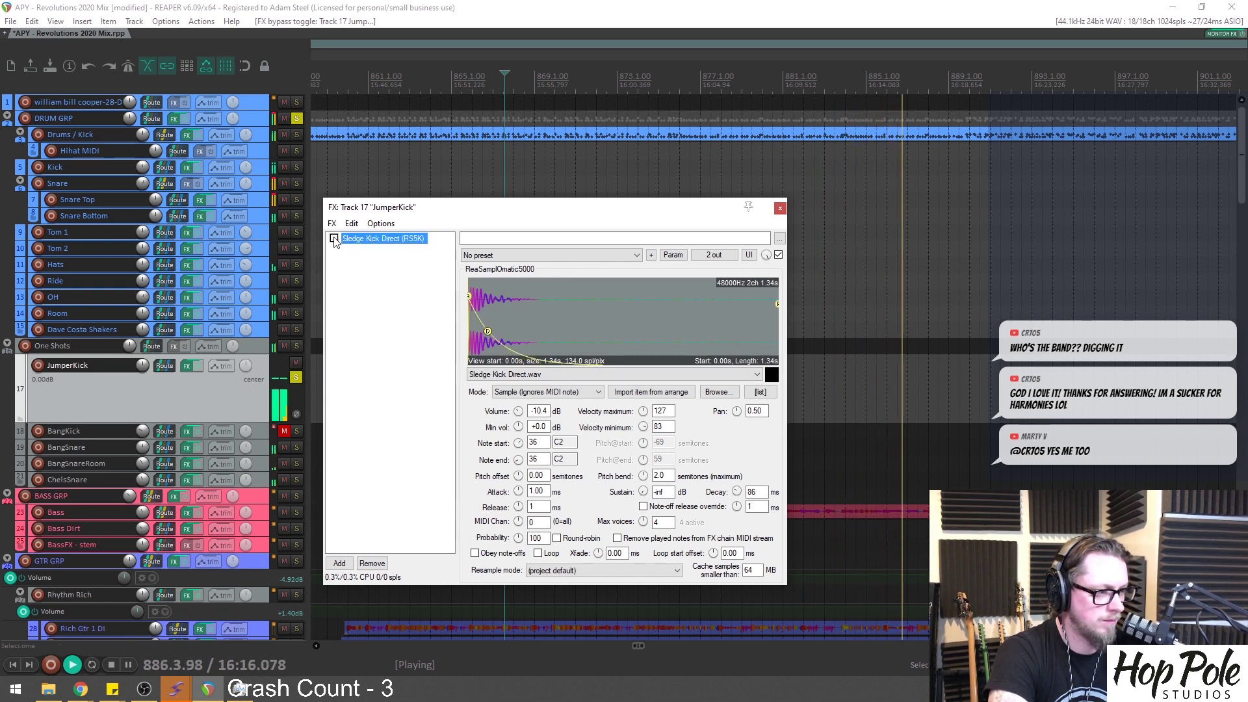
{"action": "left_click", "coordinate": [334, 239]}
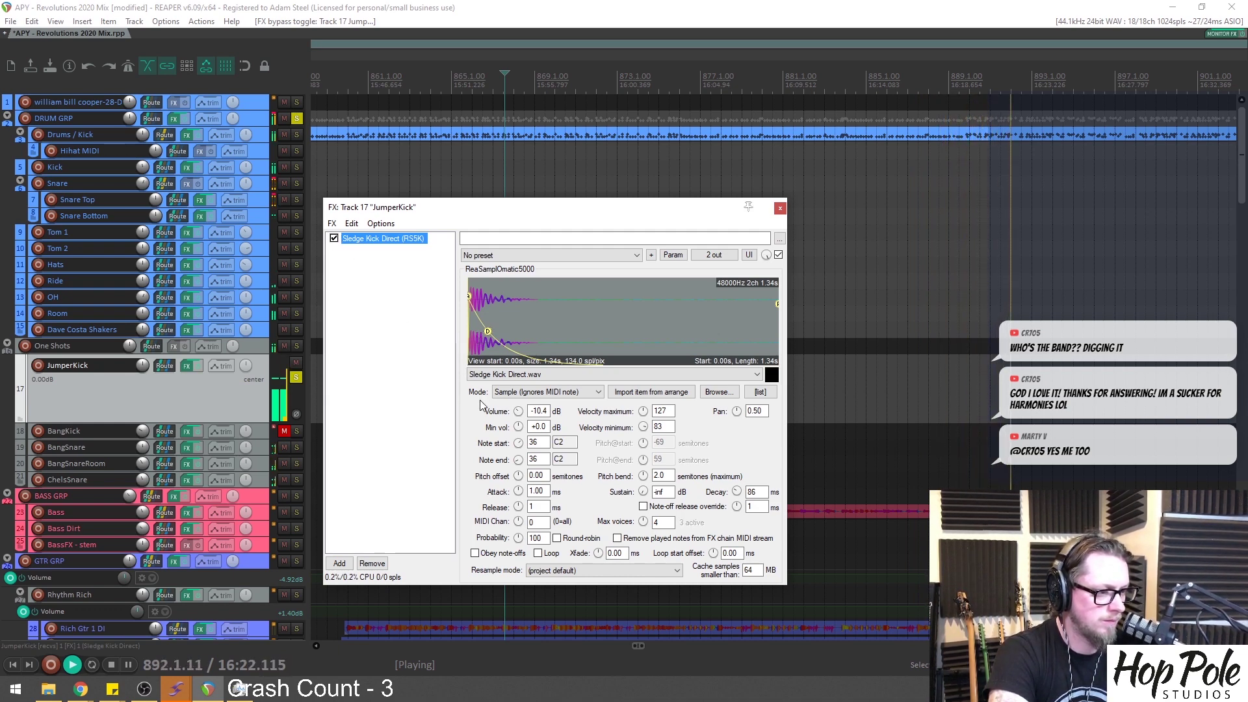
Raise the sampler volume to -8.2 dB, solo JumperKick, and bring up the Add FX browser
{"action": "mouse_move", "coordinate": [518, 411]}
{"action": "left_mouse_down"}
{"action": "mouse_move", "coordinate": [518, 399]}
{"action": "mouse_move", "coordinate": [518, 416]}
{"action": "left_mouse_up"}
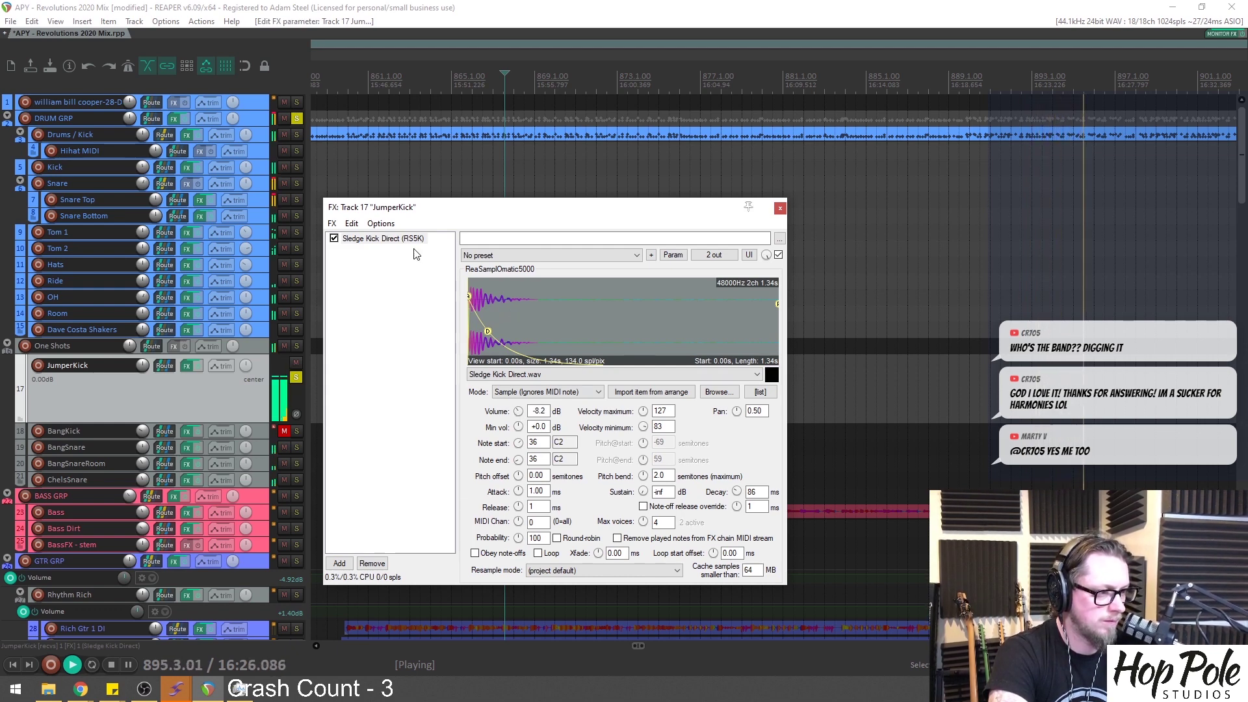
{"action": "left_click", "coordinate": [296, 377]}
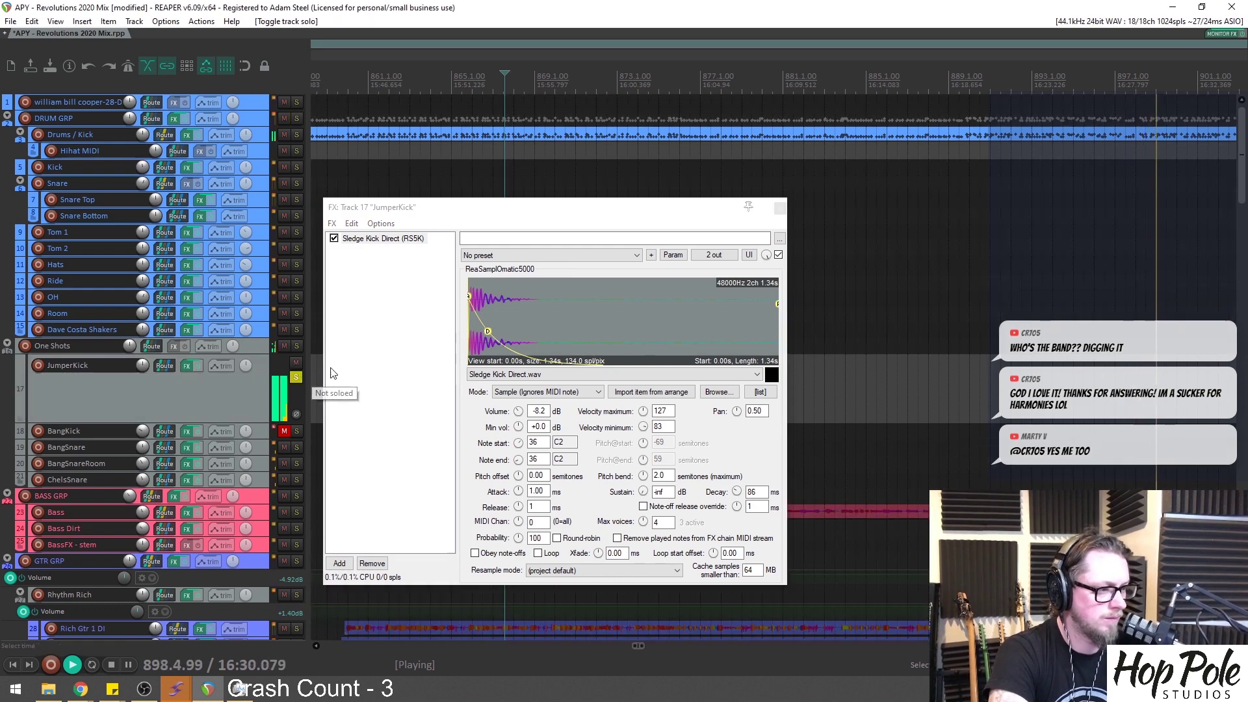
{"action": "double_click", "coordinate": [378, 276]}
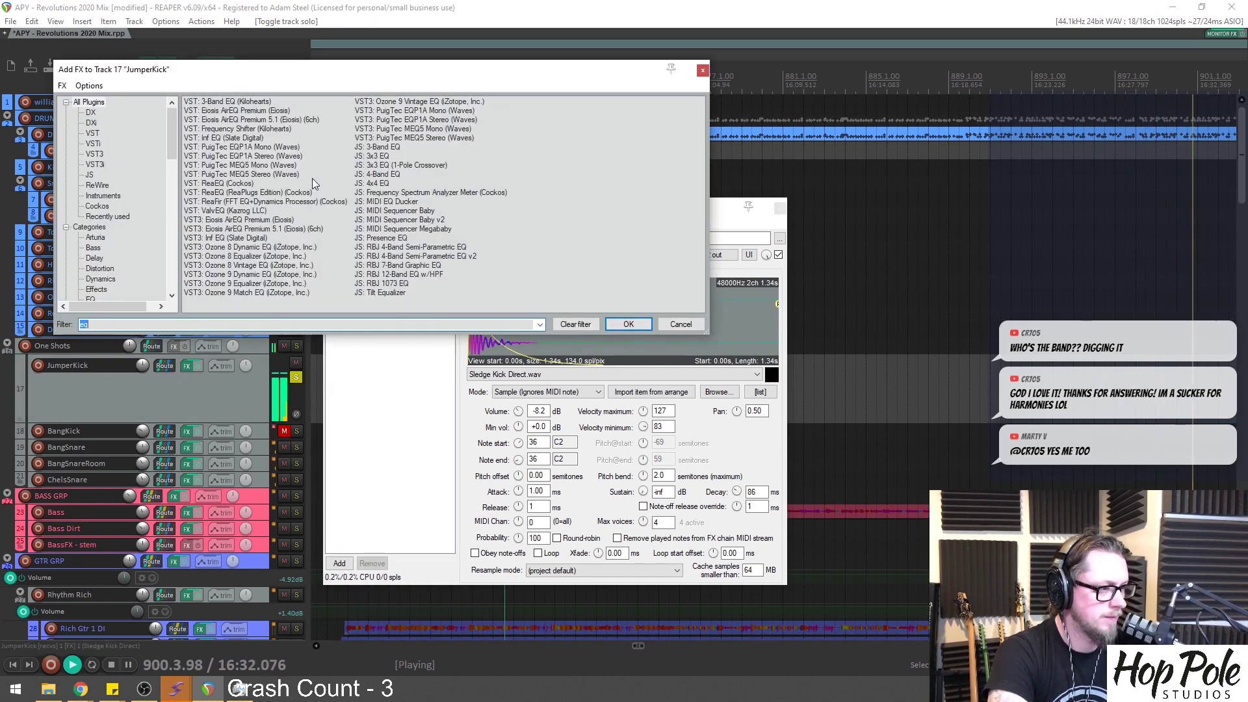
Add ReaEQ after the JumperKick sampler, boosting around 310 Hz and 4665 Hz by +6.4 dB
{"action": "double_click", "coordinate": [240, 186]}
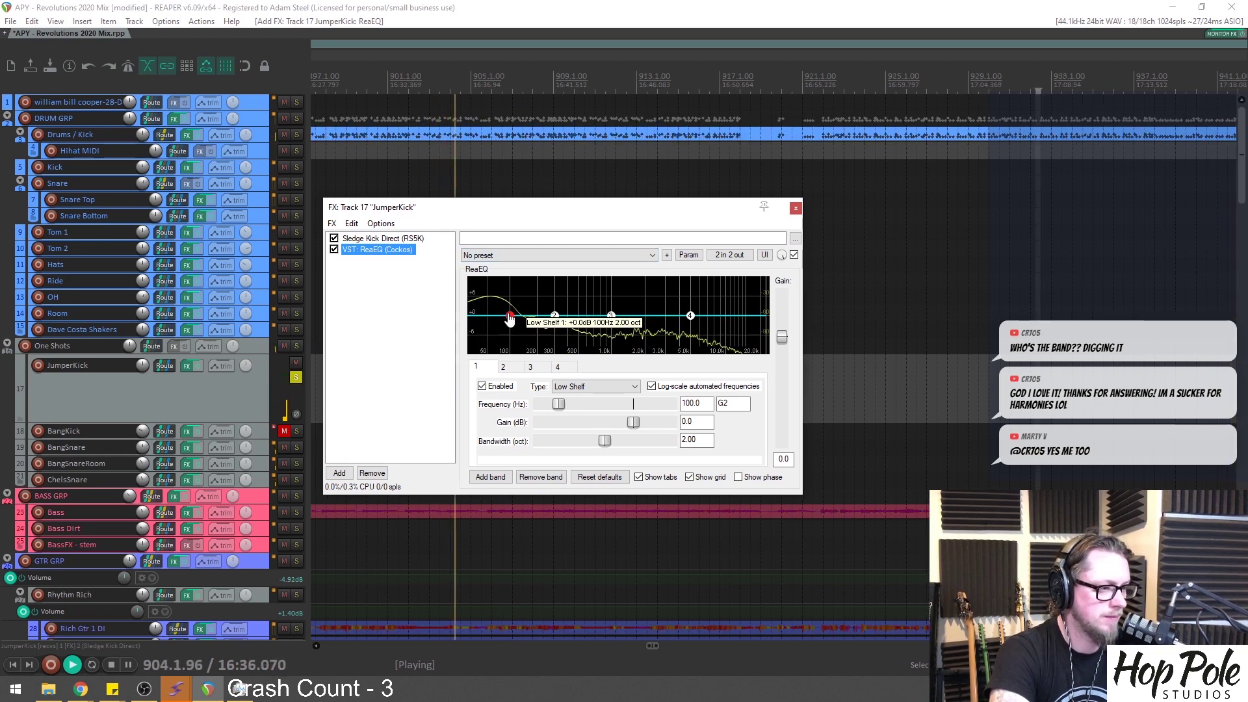
{"action": "left_click_drag", "start_coordinate": [554, 315], "coordinate": [559, 287]}
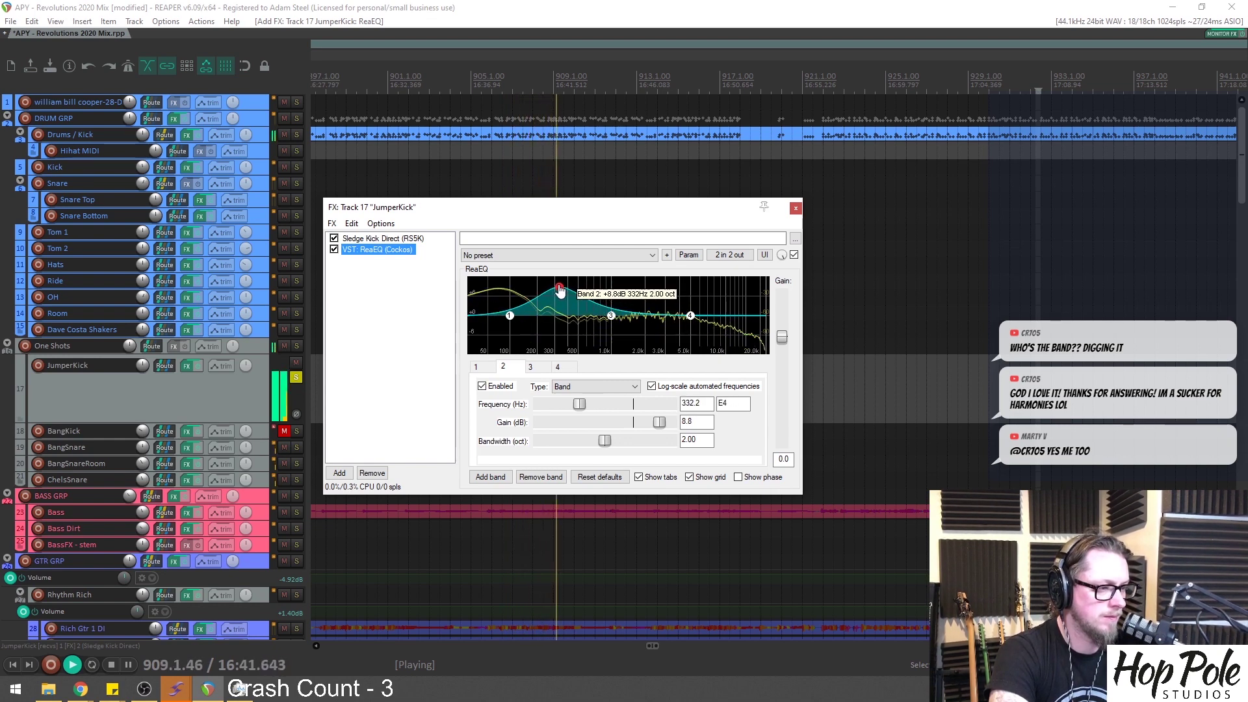
{"action": "left_click", "coordinate": [297, 377]}
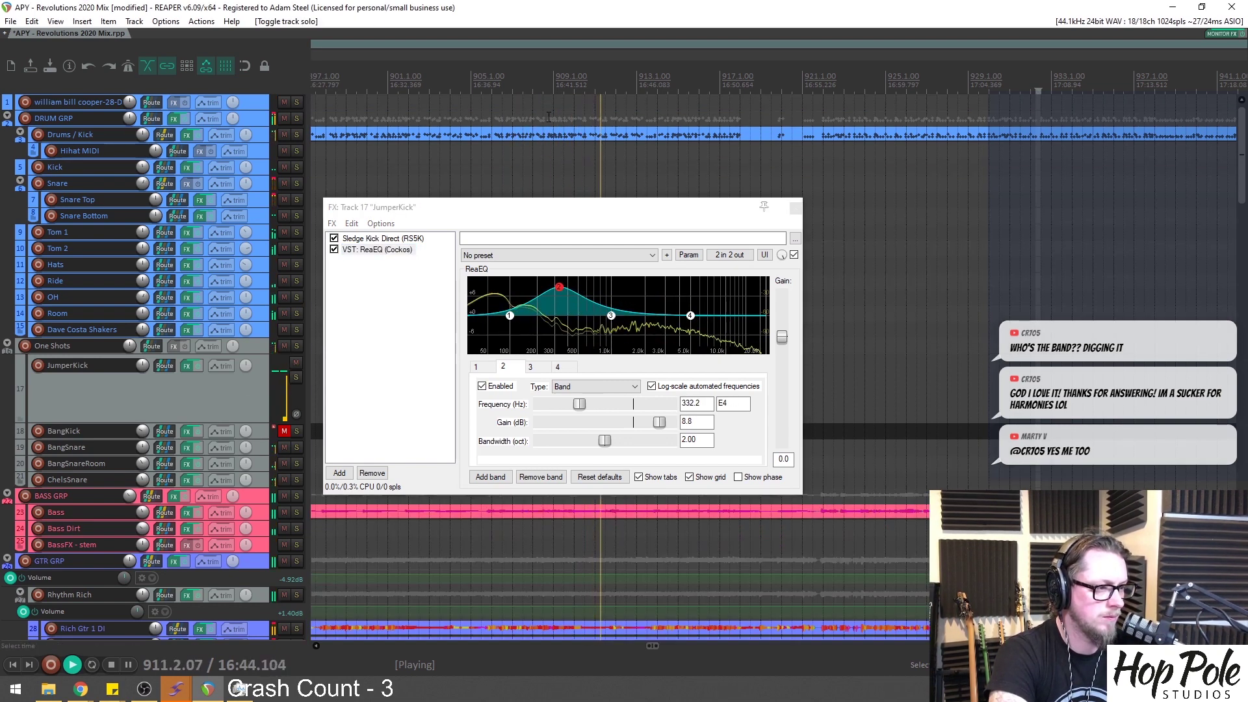
{"action": "left_click", "coordinate": [543, 146]}
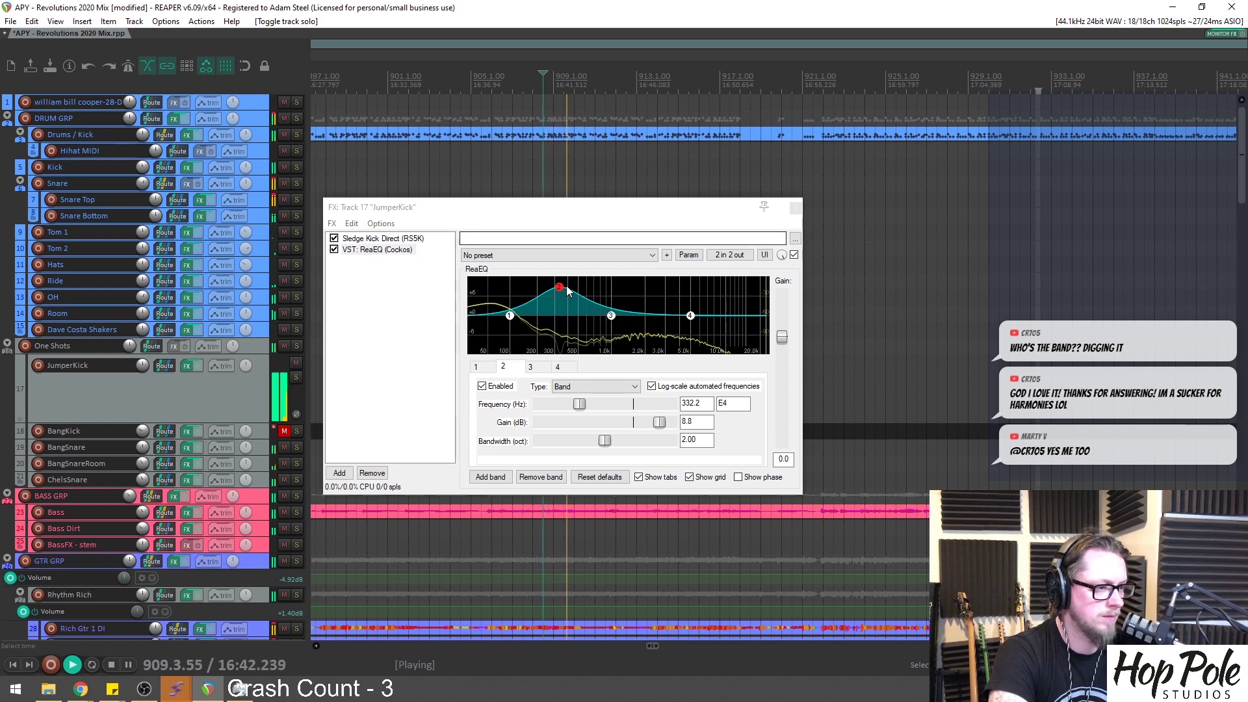
{"action": "left_click_drag", "start_coordinate": [559, 288], "coordinate": [687, 294]}
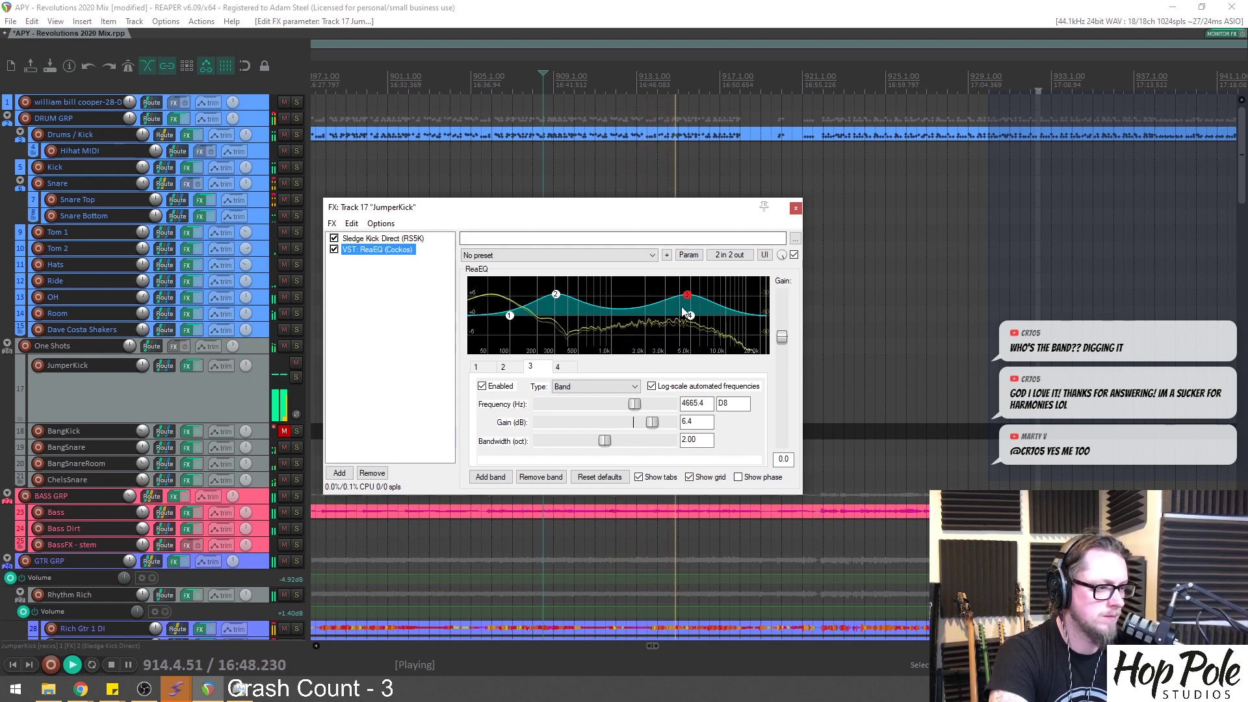
Close the kick's FX window and solo the DRUM GRP folder with the BangSnare track
{"action": "left_click", "coordinate": [796, 208]}
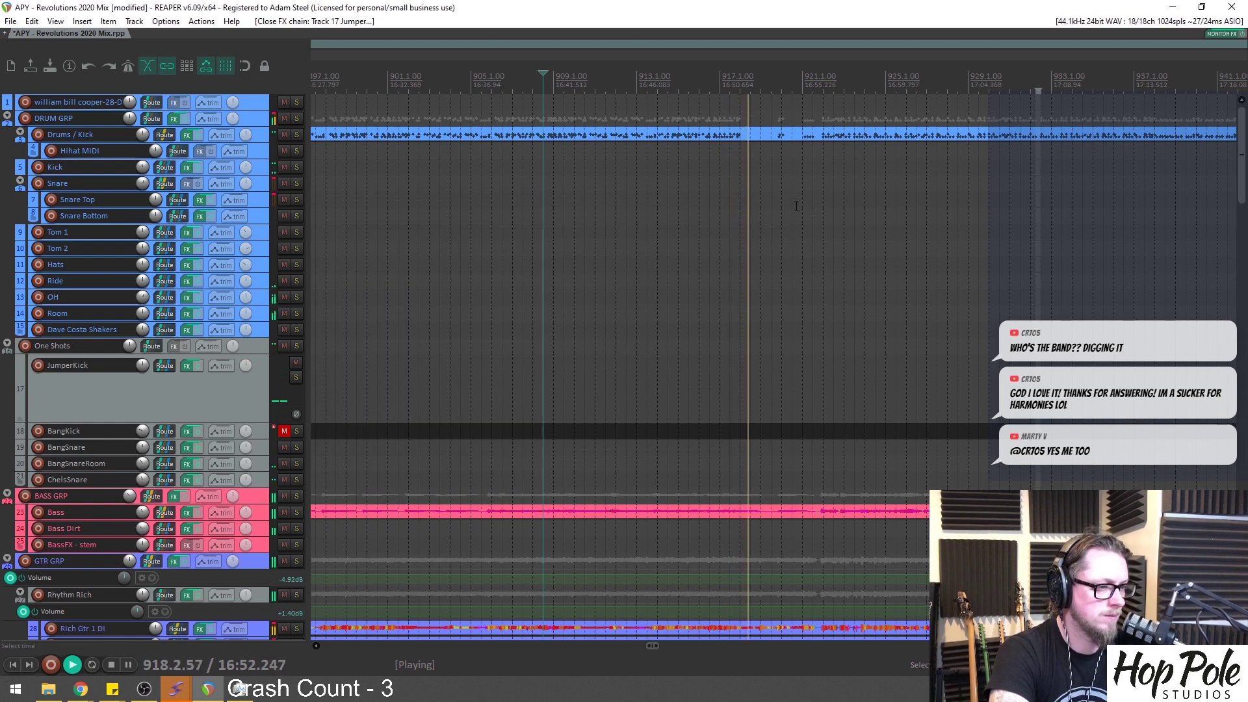
{"action": "scroll", "coordinate": [836, 179], "scroll_direction": "up", "scroll_amount": 3}
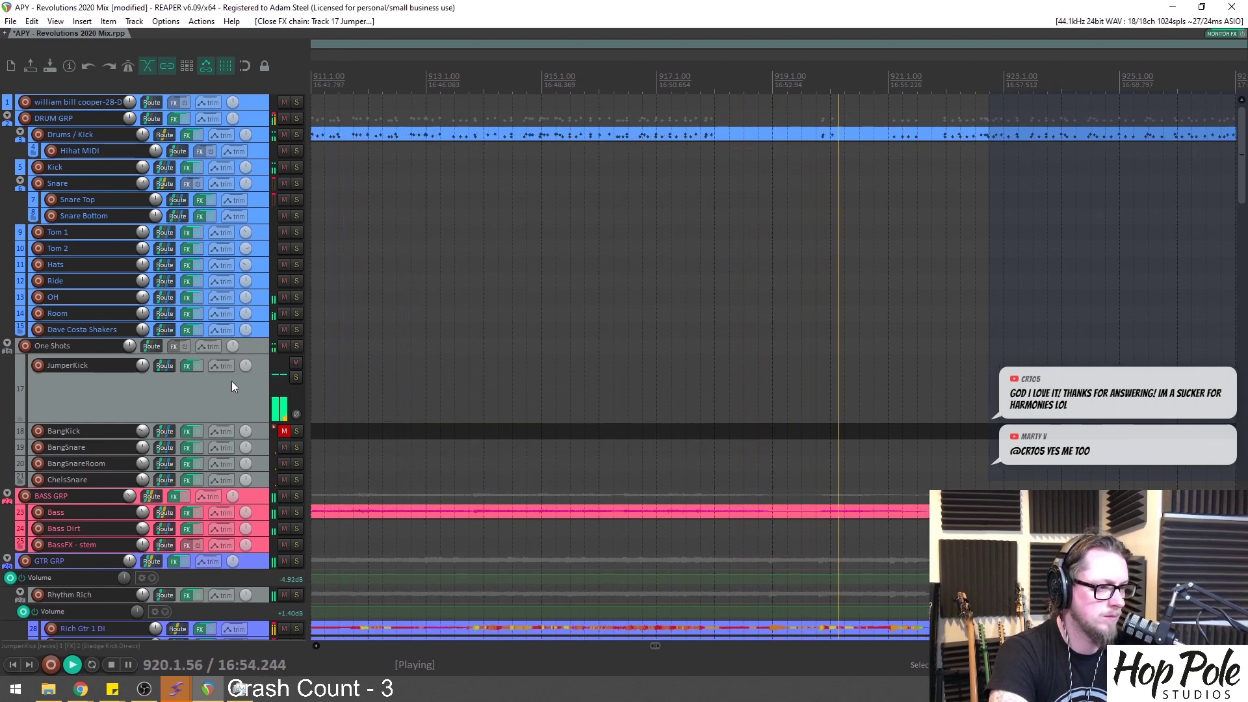
{"action": "left_click", "coordinate": [302, 120]}
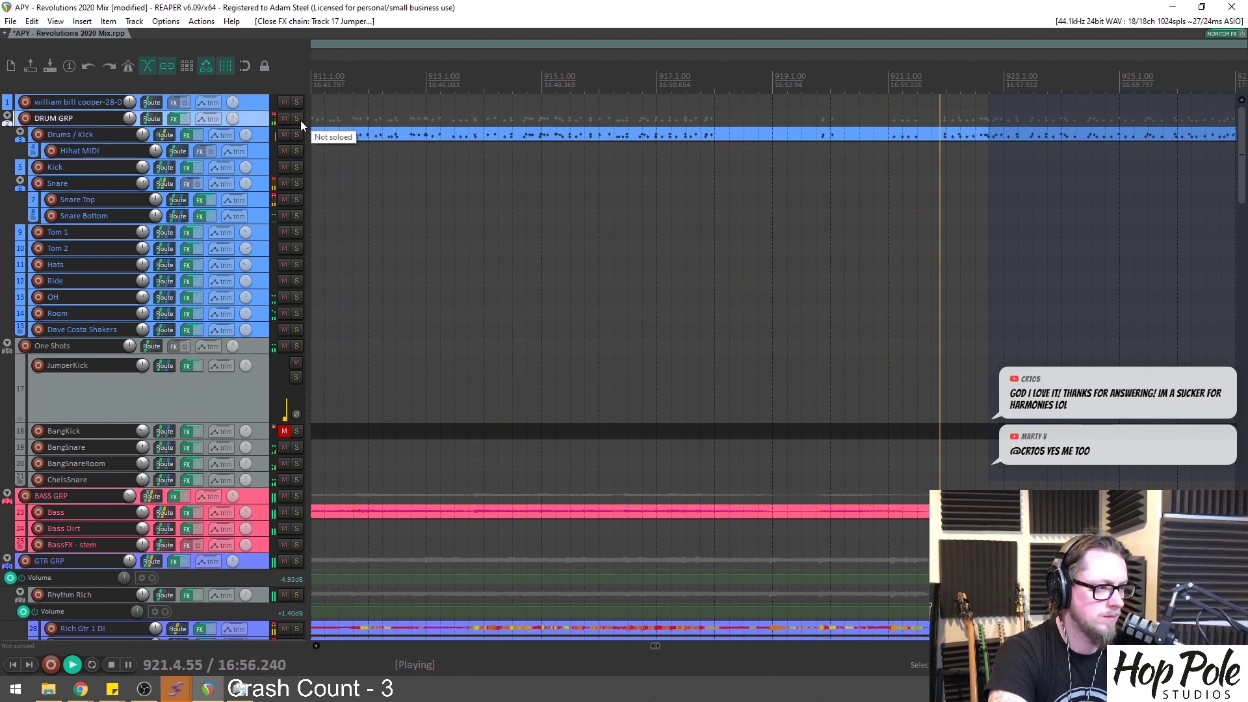
{"action": "left_click", "coordinate": [299, 119]}
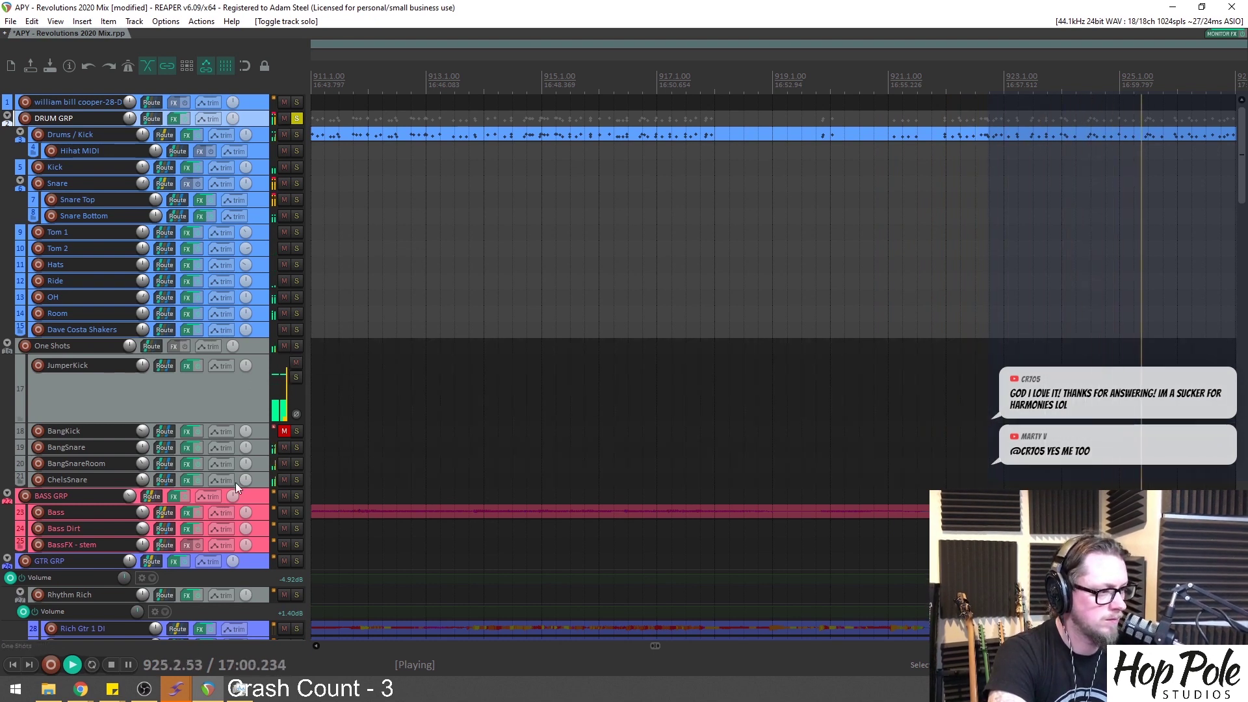
{"action": "left_click", "coordinate": [297, 448]}
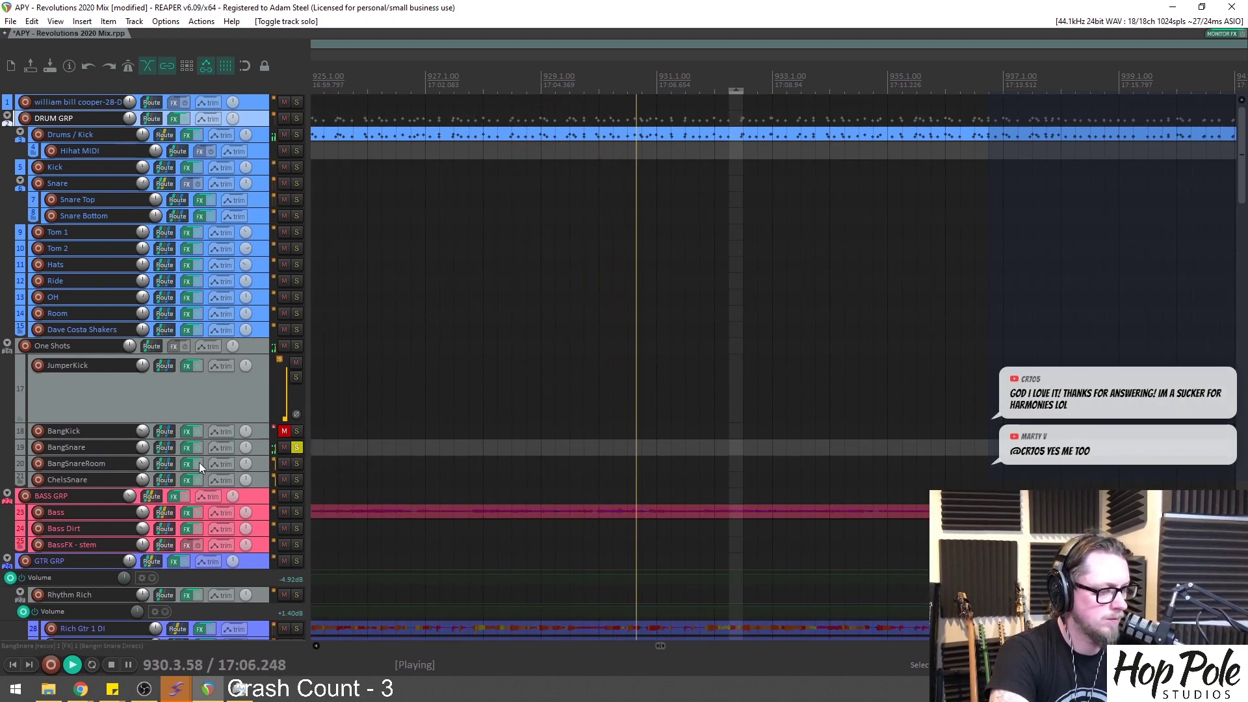
Add ReaEQ to BangSnare's chain, boosting around 337 Hz by +7 dB and the highs near 7 kHz
{"action": "left_click", "coordinate": [189, 451]}
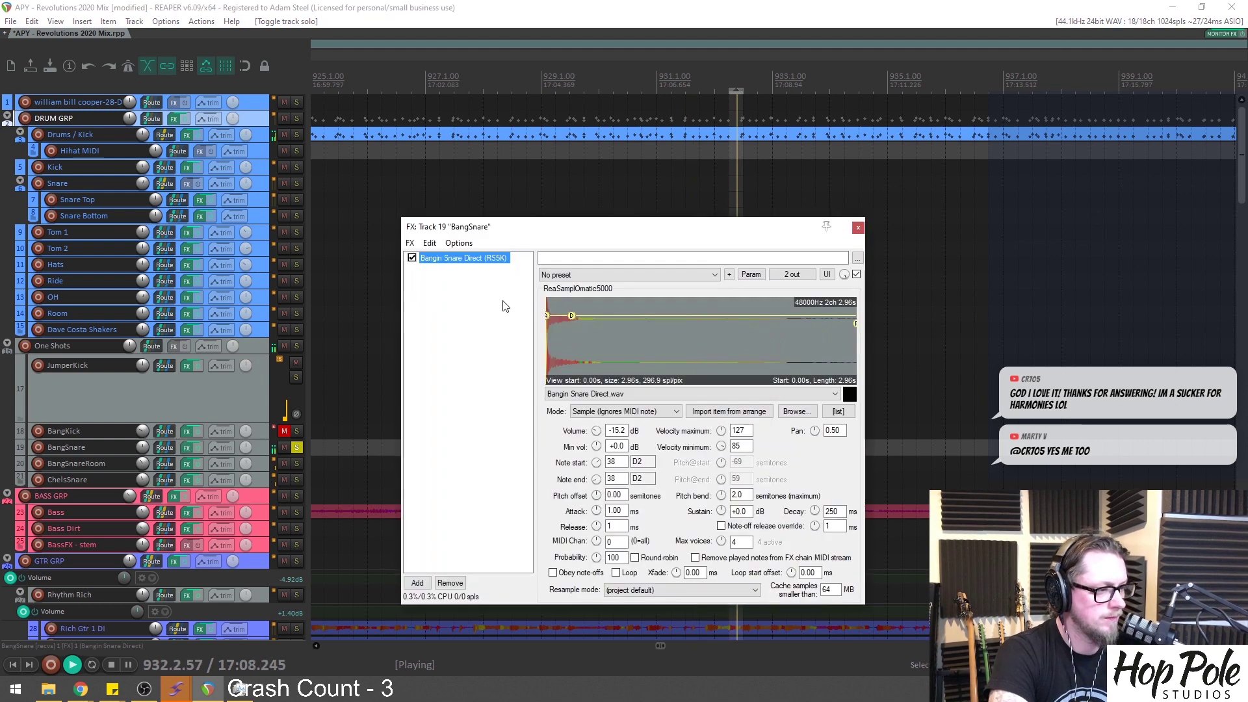
{"action": "double_click", "coordinate": [468, 312]}
{"action": "double_click", "coordinate": [195, 193]}
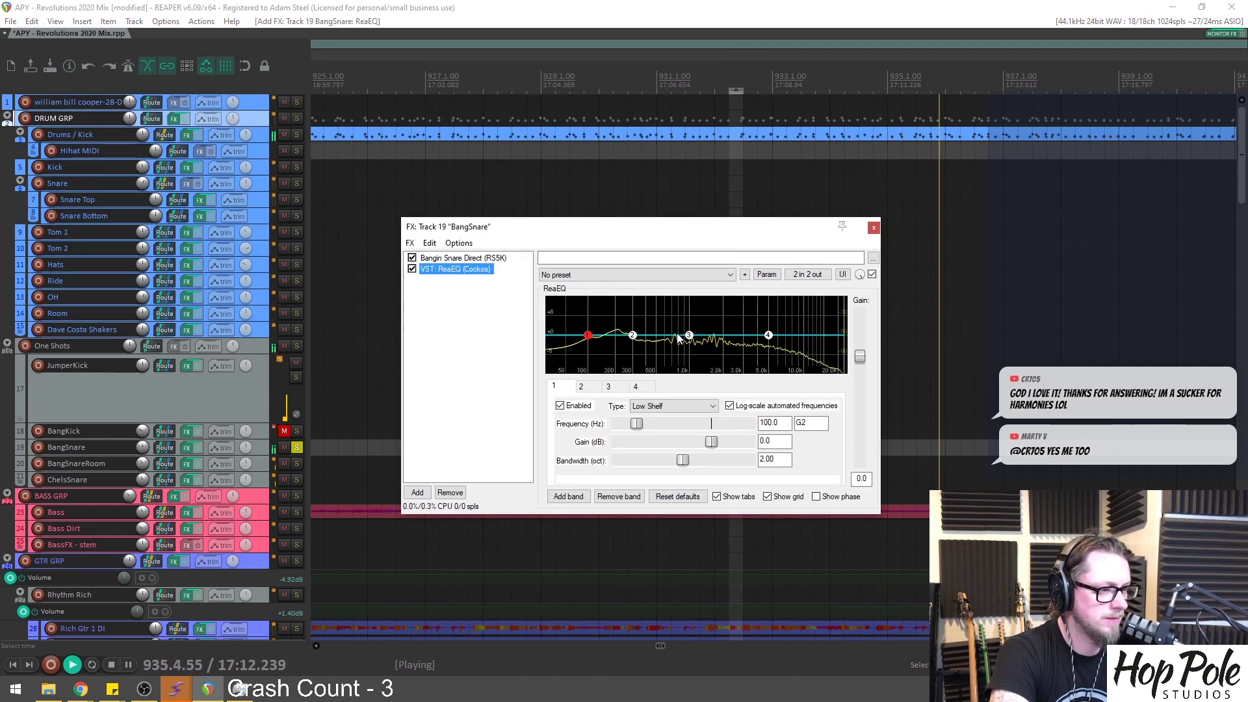
{"action": "left_click_drag", "start_coordinate": [687, 335], "coordinate": [792, 314]}
{"action": "right_click", "coordinate": [792, 313]}
{"action": "mouse_move", "coordinate": [632, 335]}
{"action": "left_mouse_down"}
{"action": "mouse_move", "coordinate": [632, 312]}
{"action": "mouse_move", "coordinate": [642, 317]}
{"action": "left_mouse_up"}
Check the snare against the drum group, then push the high boost to 7519 Hz at +9.6 dB
{"action": "left_click", "coordinate": [296, 119]}
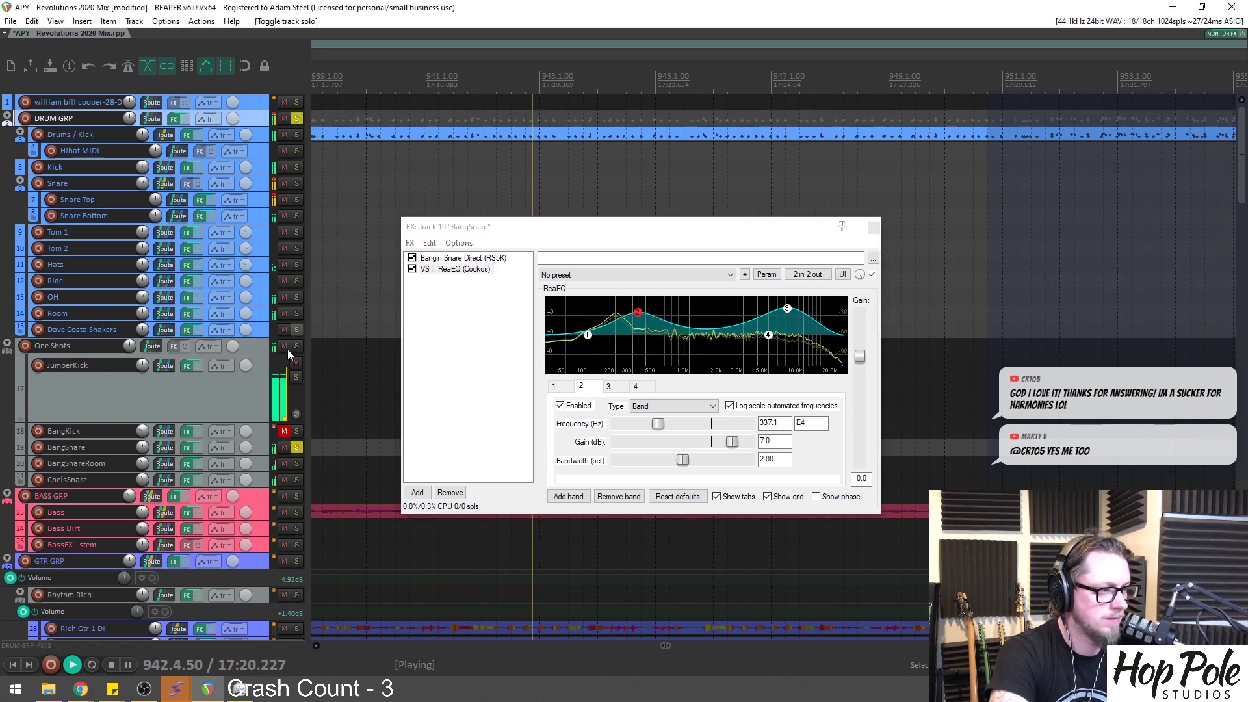
{"action": "left_click", "coordinate": [297, 447]}
{"action": "left_click", "coordinate": [283, 451]}
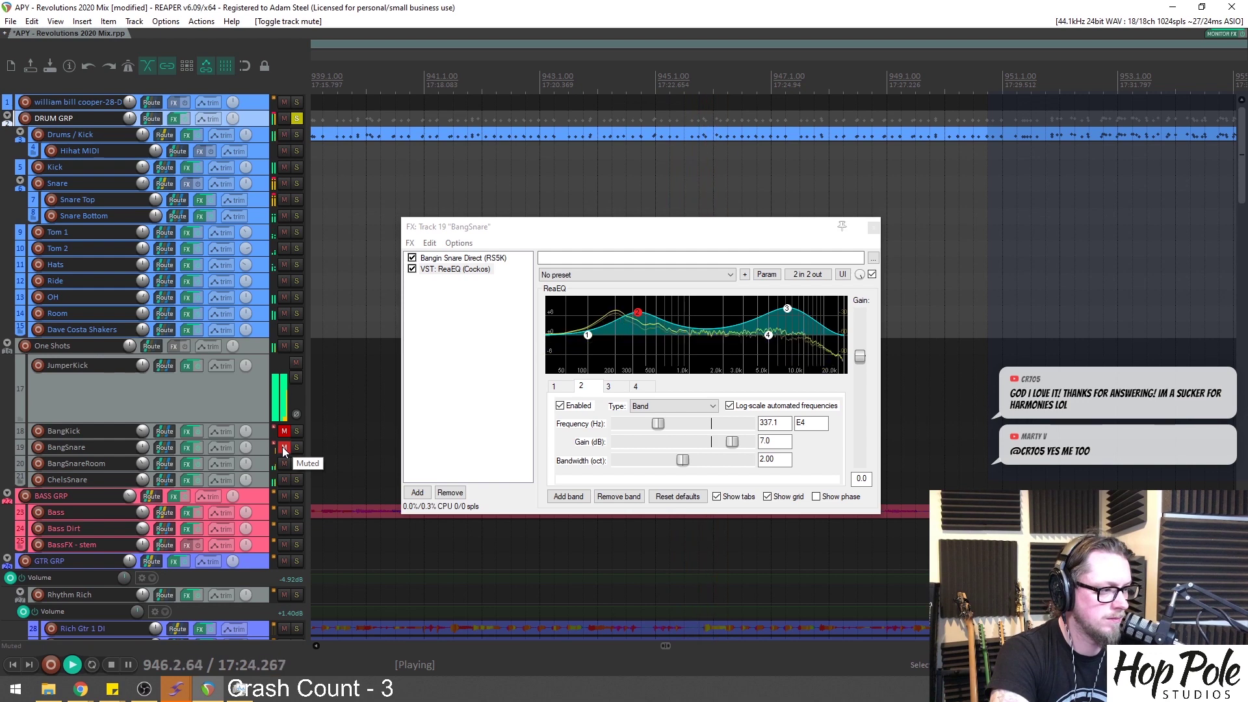
{"action": "left_click", "coordinate": [283, 448]}
{"action": "left_click_drag", "start_coordinate": [788, 310], "coordinate": [787, 304]}
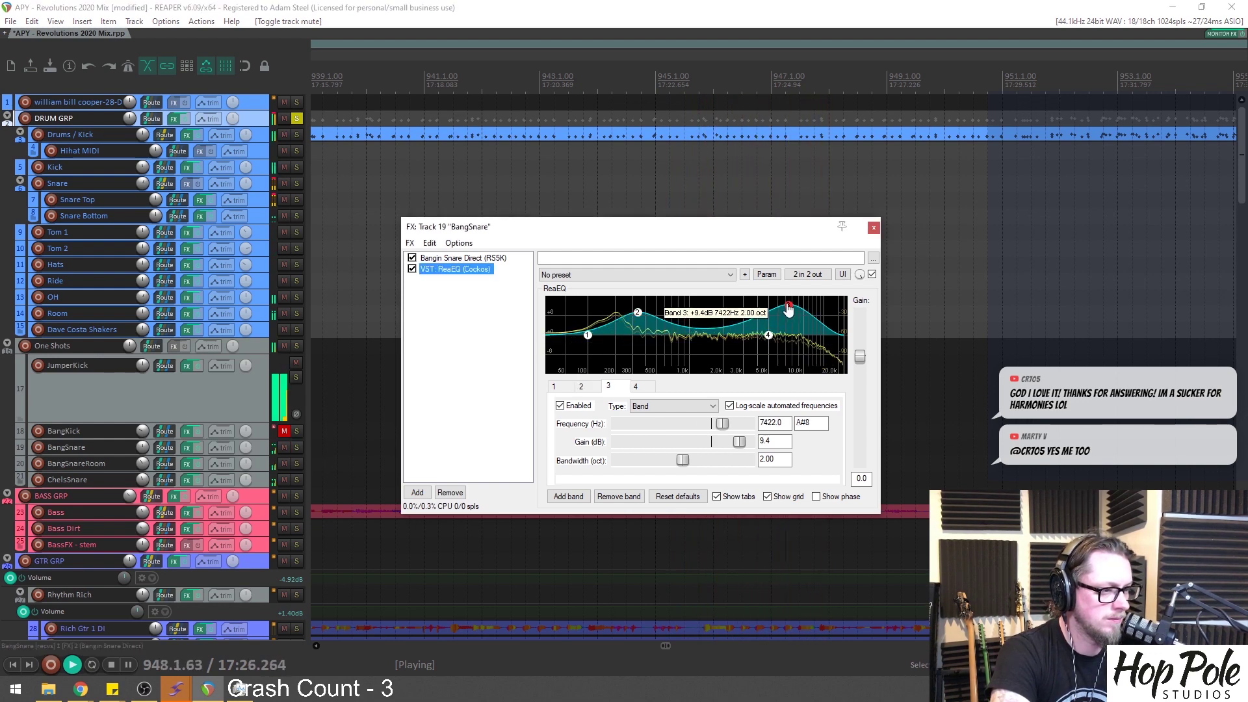
Solo BangSnareRoom and add ReaEQ, cutting the low end and boosting around 3 kHz
{"action": "left_click", "coordinate": [298, 462]}
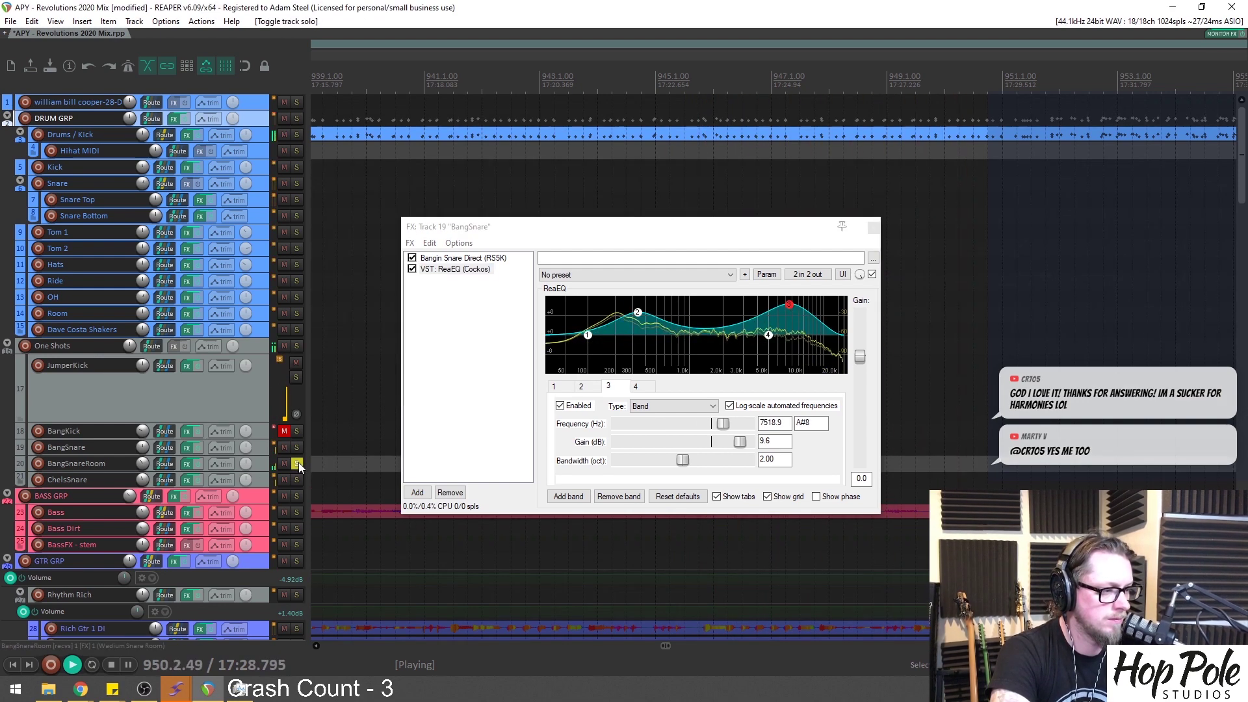
{"action": "left_click", "coordinate": [187, 464]}
{"action": "double_click", "coordinate": [455, 323]}
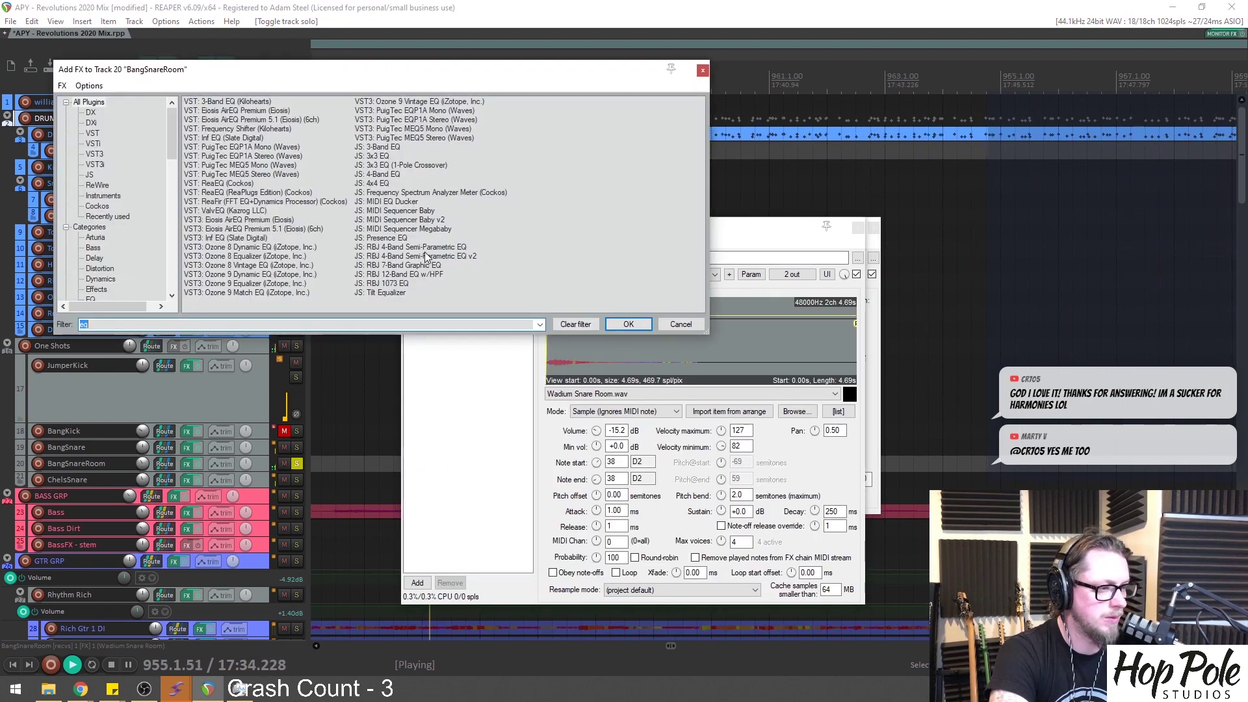
{"action": "double_click", "coordinate": [231, 185]}
{"action": "left_click_drag", "start_coordinate": [587, 339], "coordinate": [614, 405]}
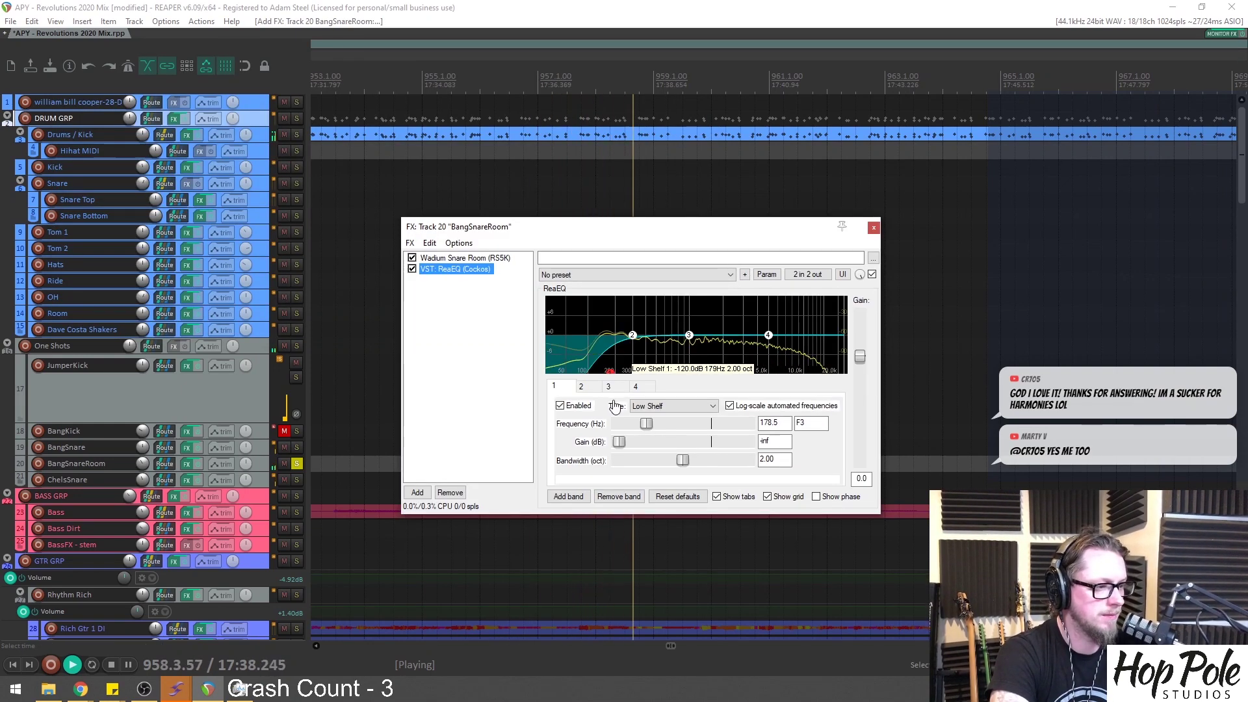
{"action": "left_click_drag", "start_coordinate": [689, 335], "coordinate": [725, 319]}
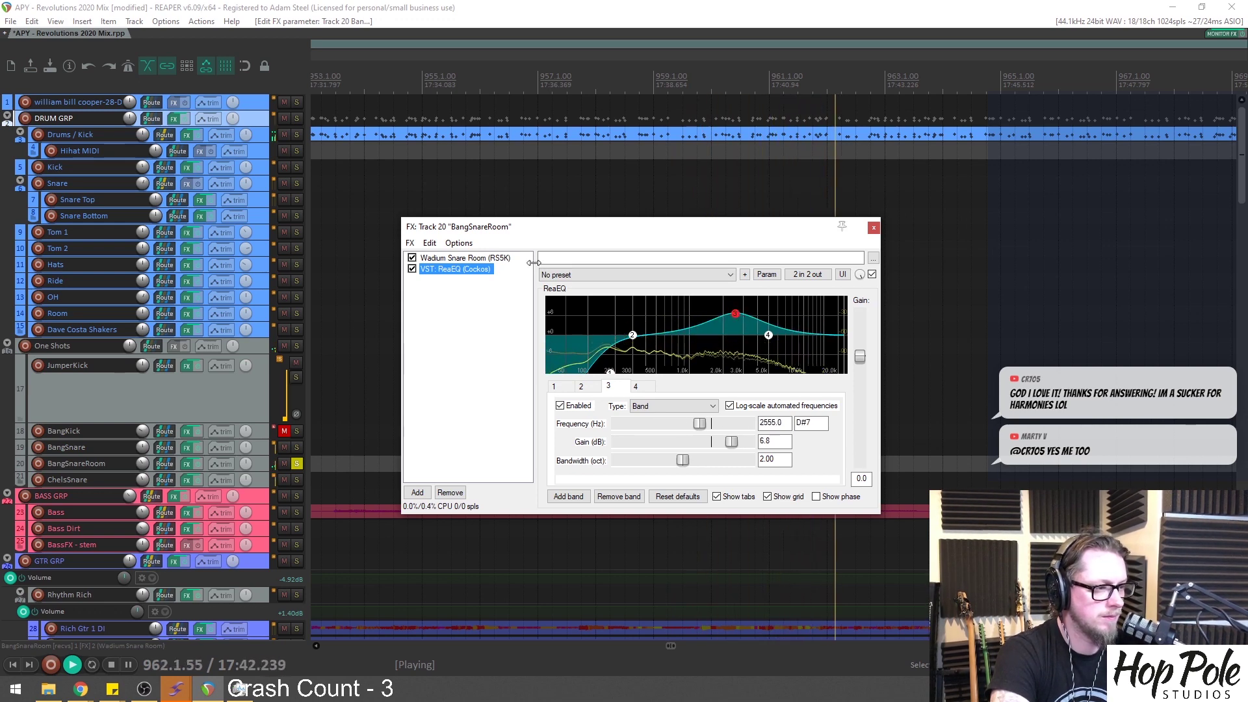
Raise the room sampler's volume, return to the EQ, and stop playback
{"action": "left_click", "coordinate": [465, 258]}
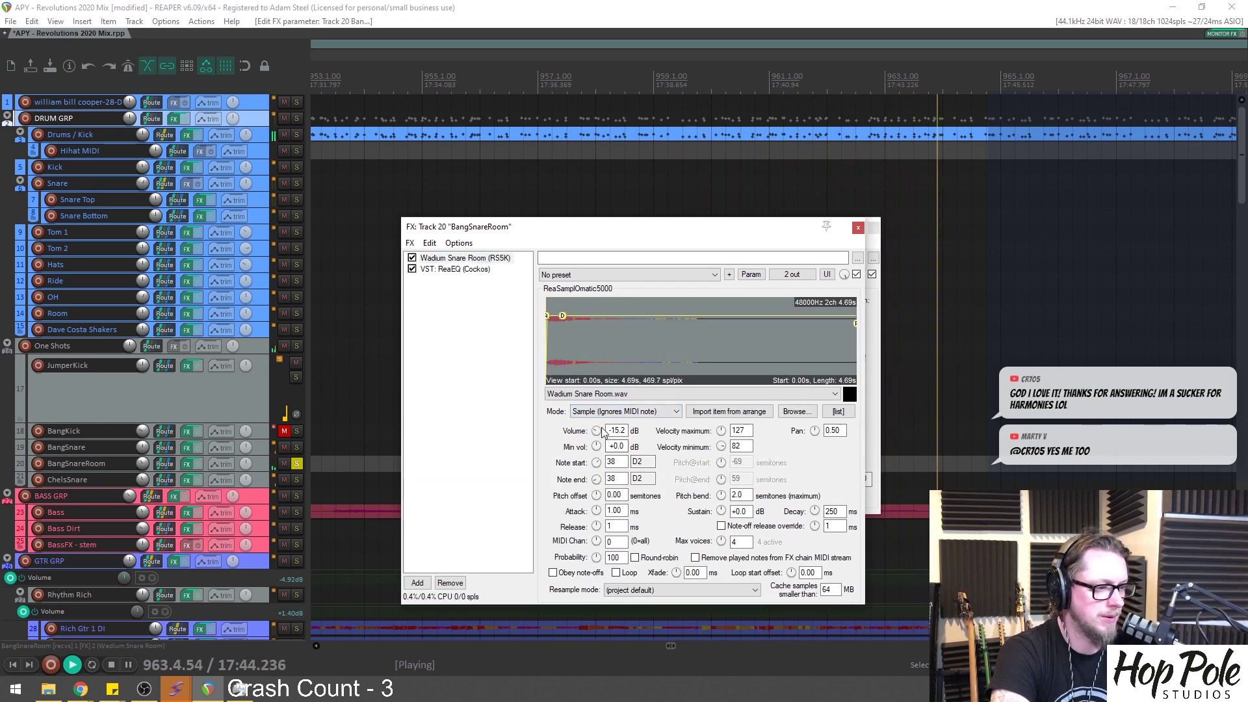
{"action": "left_click_drag", "start_coordinate": [604, 430], "coordinate": [604, 416]}
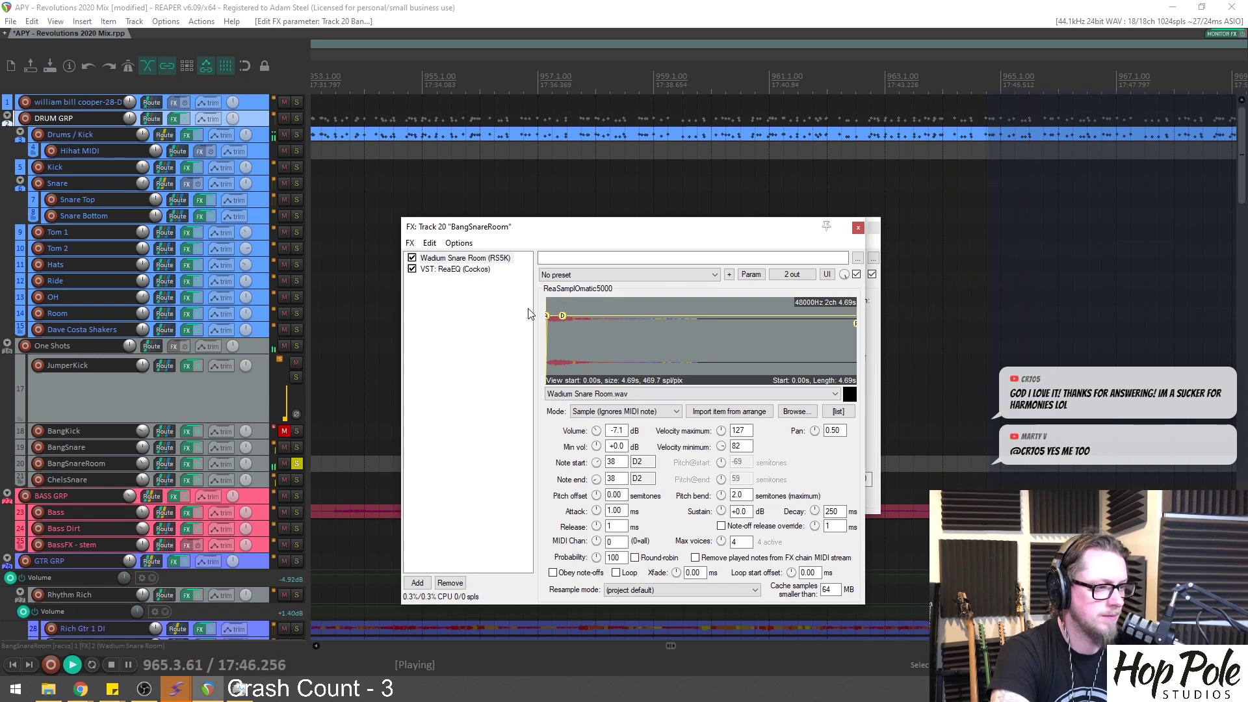
{"action": "left_click", "coordinate": [459, 269]}
{"action": "key", "text": "space"}
Unsolo BangSnareRoom, solo the One Shots folder and drum group, and resume playback
{"action": "left_click", "coordinate": [297, 464]}
{"action": "left_click", "coordinate": [297, 464]}
{"action": "left_click", "coordinate": [297, 346]}
{"action": "left_click", "coordinate": [296, 119]}
{"action": "key", "text": "space"}
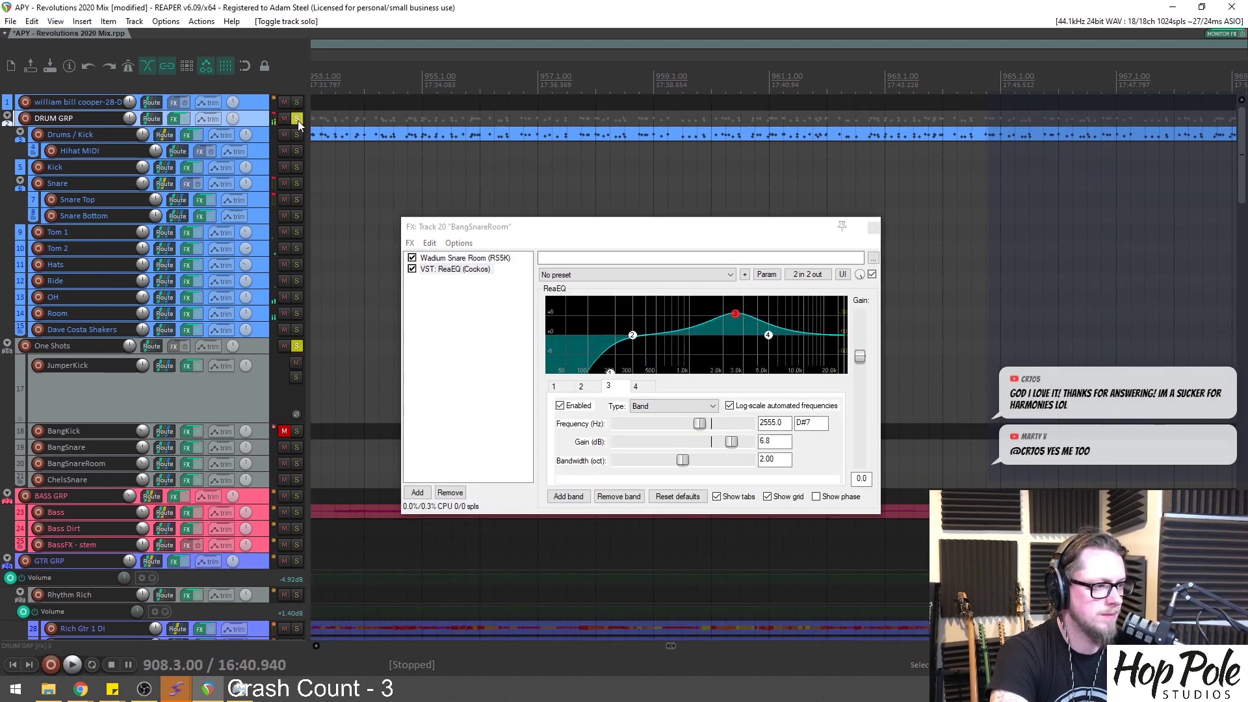
Nudge the room sampler setting up and move EQ band 2 to 366.6 Hz
{"action": "left_click", "coordinate": [463, 258]}
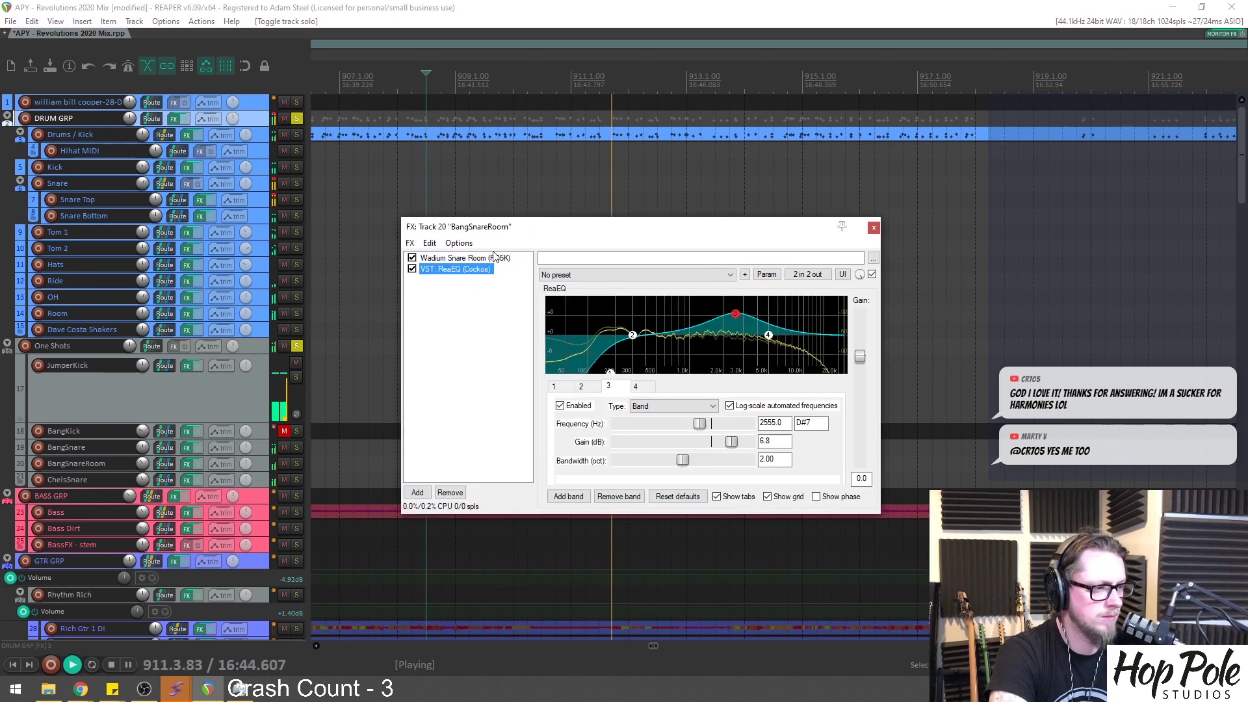
{"action": "key", "text": "Up"}
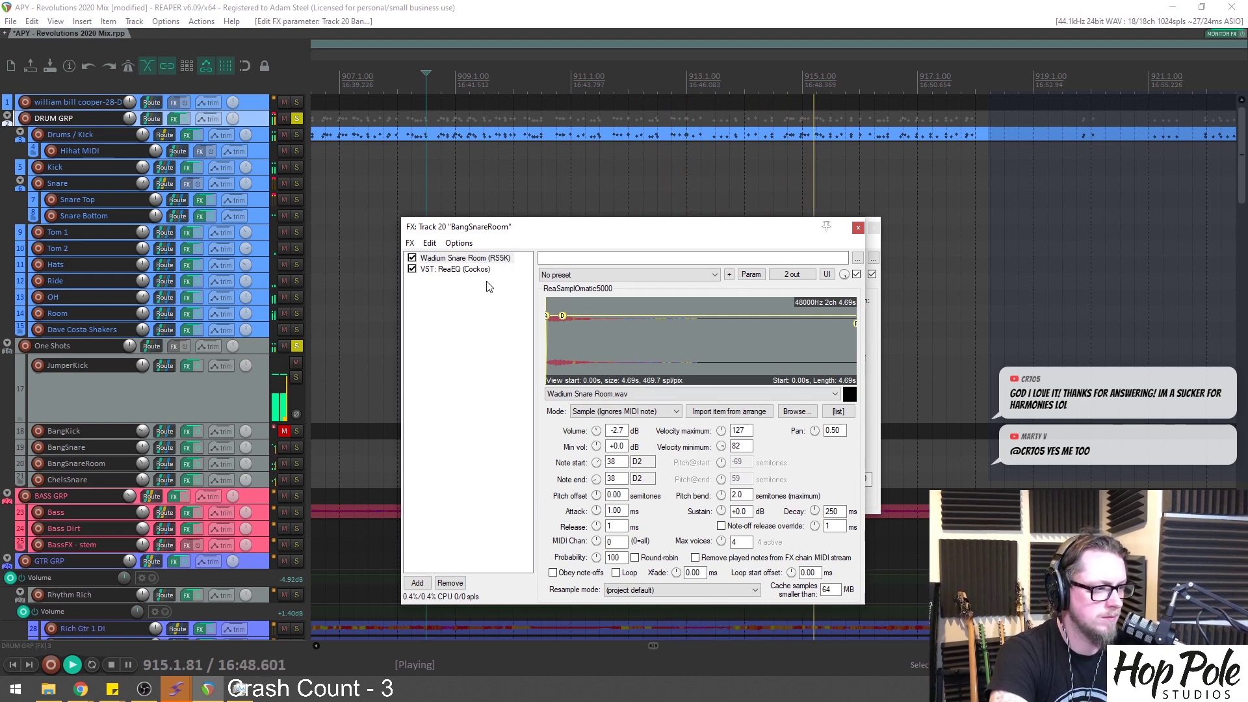
{"action": "left_click", "coordinate": [455, 268]}
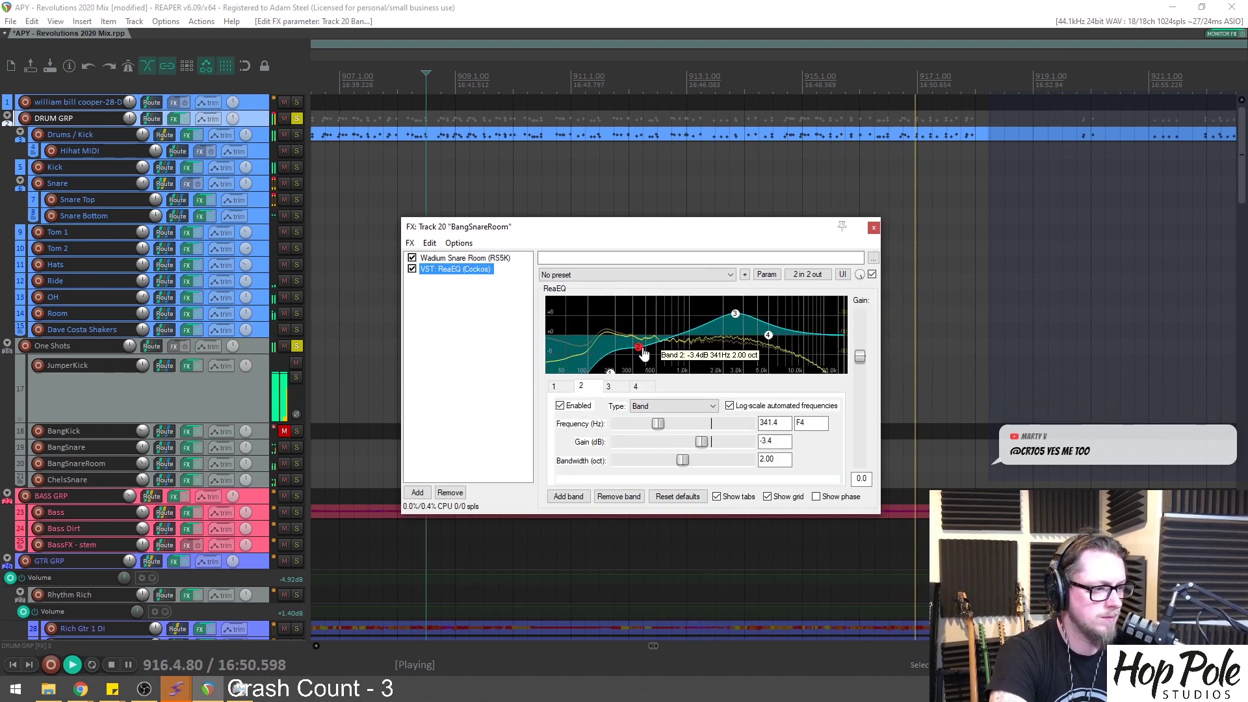
{"action": "left_click_drag", "start_coordinate": [643, 354], "coordinate": [647, 354]}
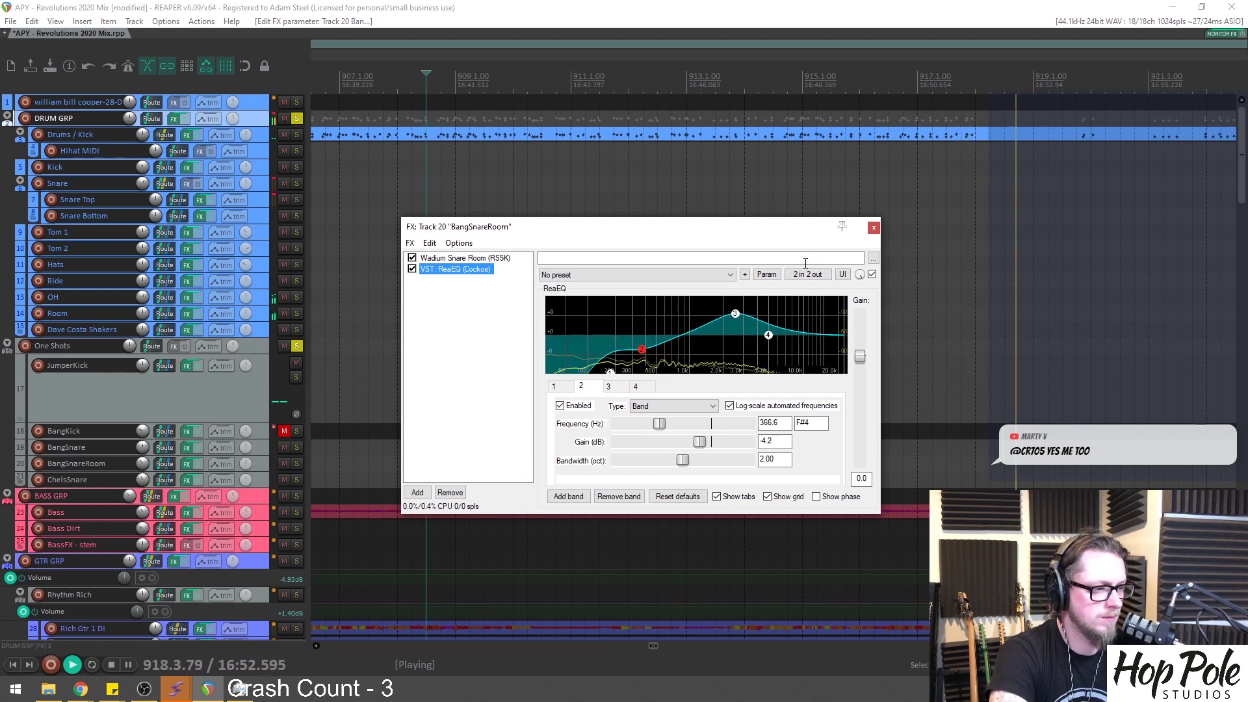
{"action": "scroll", "coordinate": [894, 124], "scroll_direction": "down", "scroll_amount": 3}
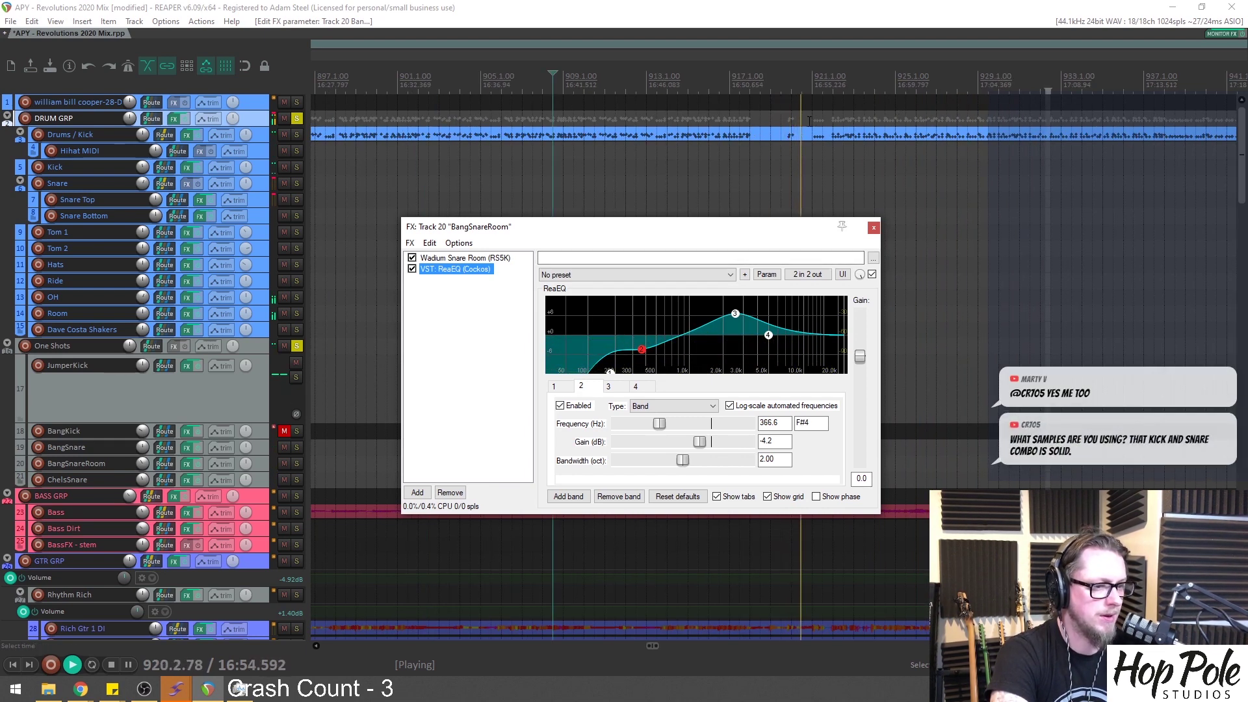
Save the project after dismissing the FX chain save prompt, then stop playback
{"action": "key", "text": "ctrl+alt+s"}
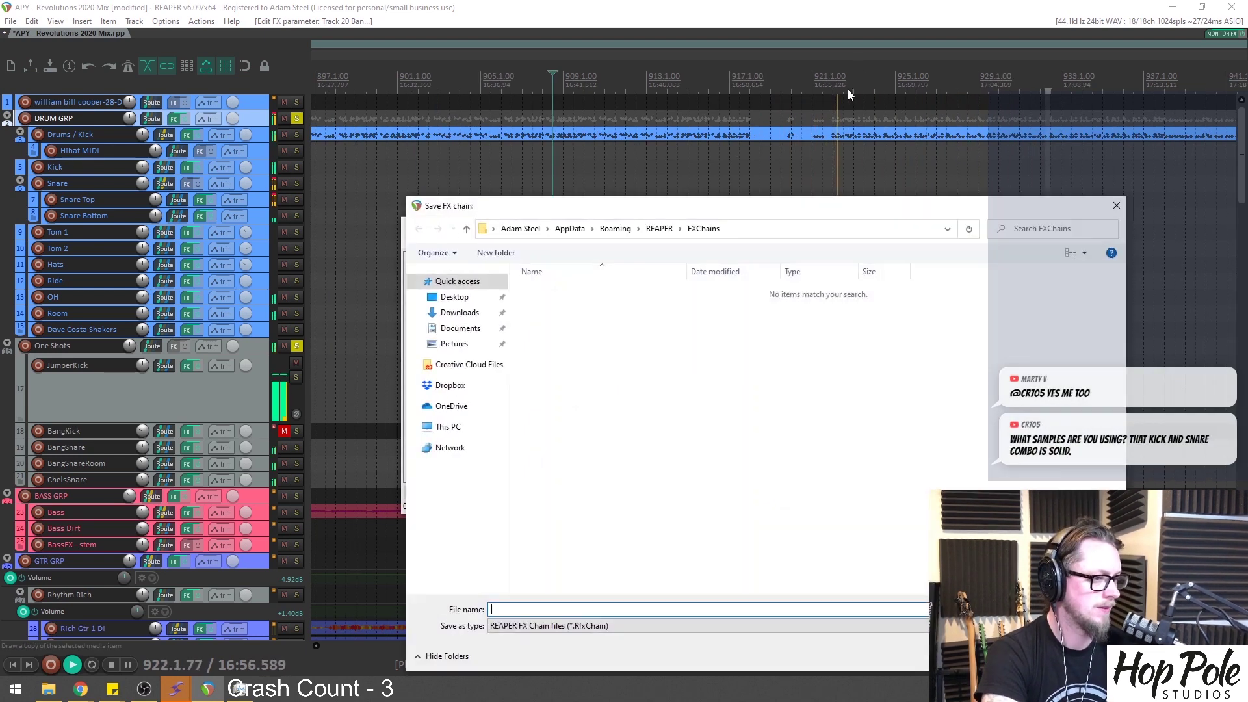
{"action": "left_click", "coordinate": [1116, 206]}
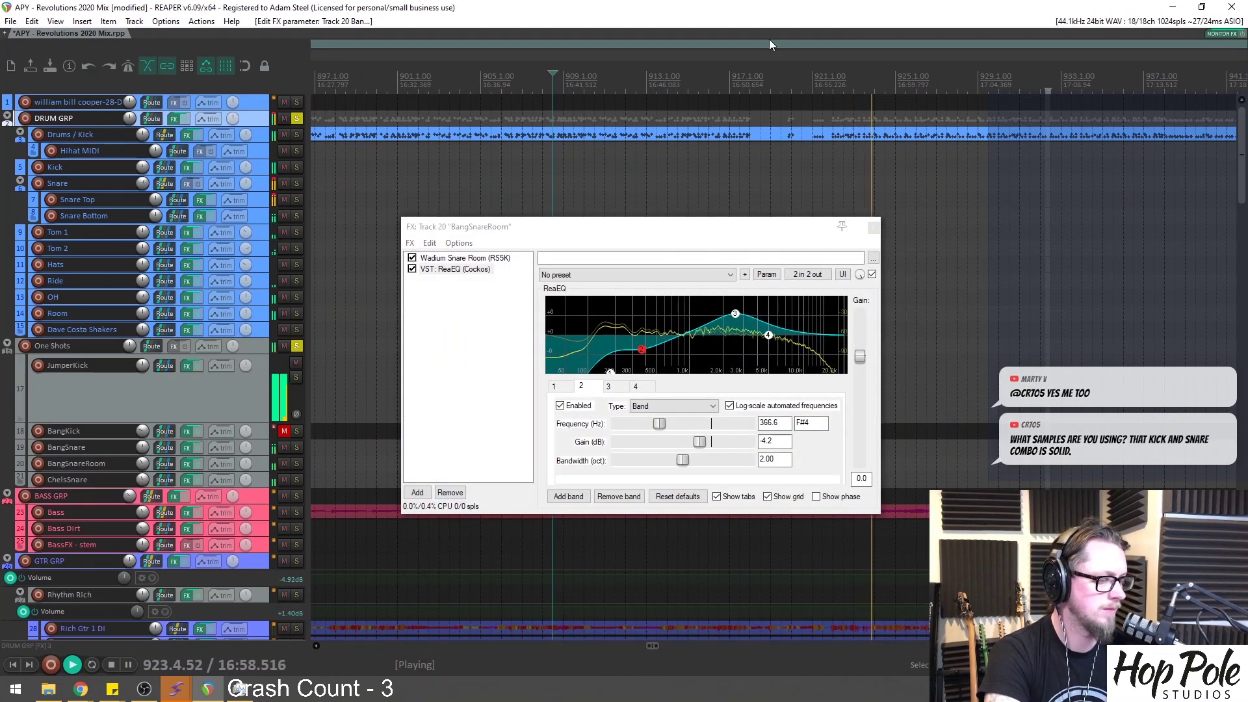
{"action": "key", "text": "ctrl+s"}
{"action": "key", "text": "space"}
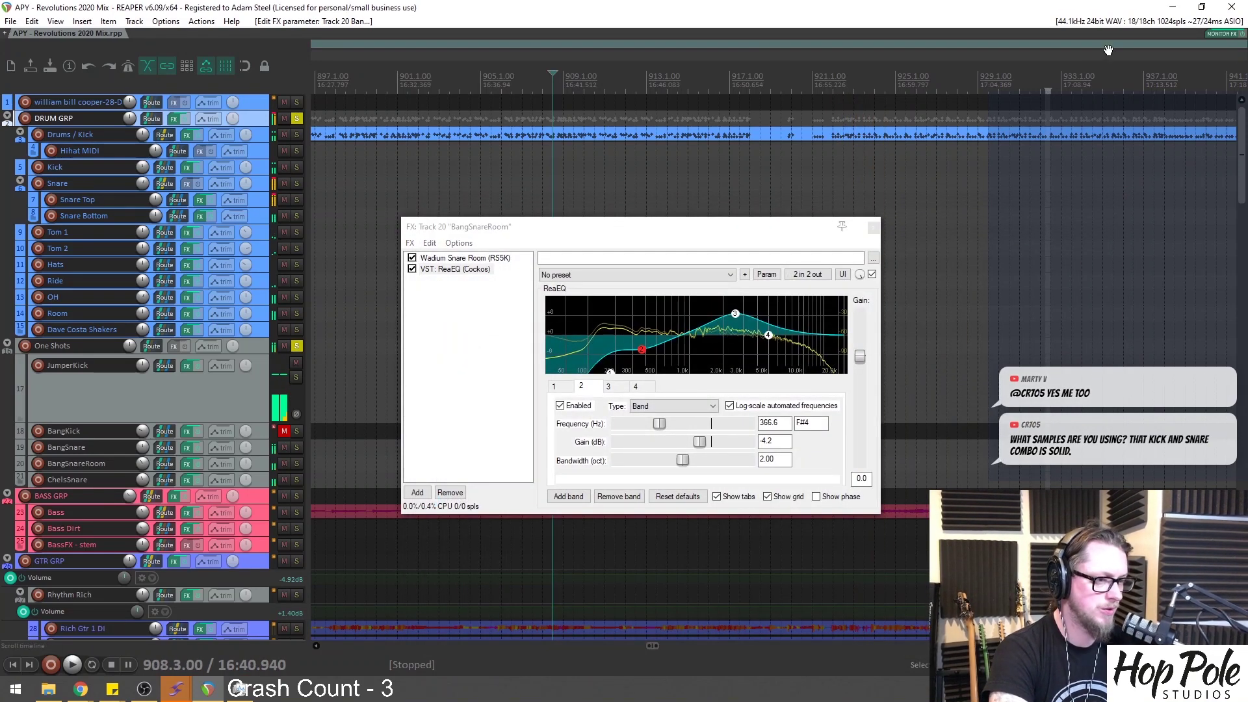
Lower the Sonarworks Bass Boost and Tilt to -6 dB in Monitoring FX
{"action": "left_click", "coordinate": [1222, 33]}
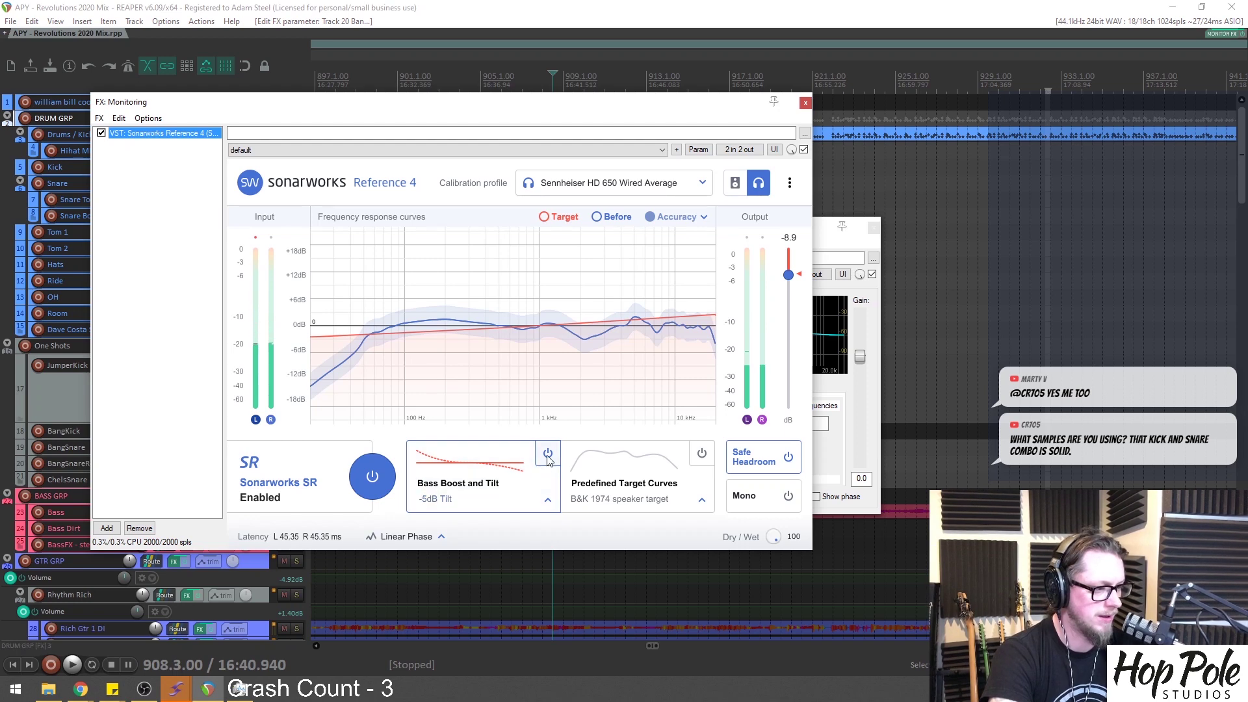
{"action": "left_click", "coordinate": [548, 499]}
{"action": "left_click_drag", "start_coordinate": [676, 445], "coordinate": [679, 440]}
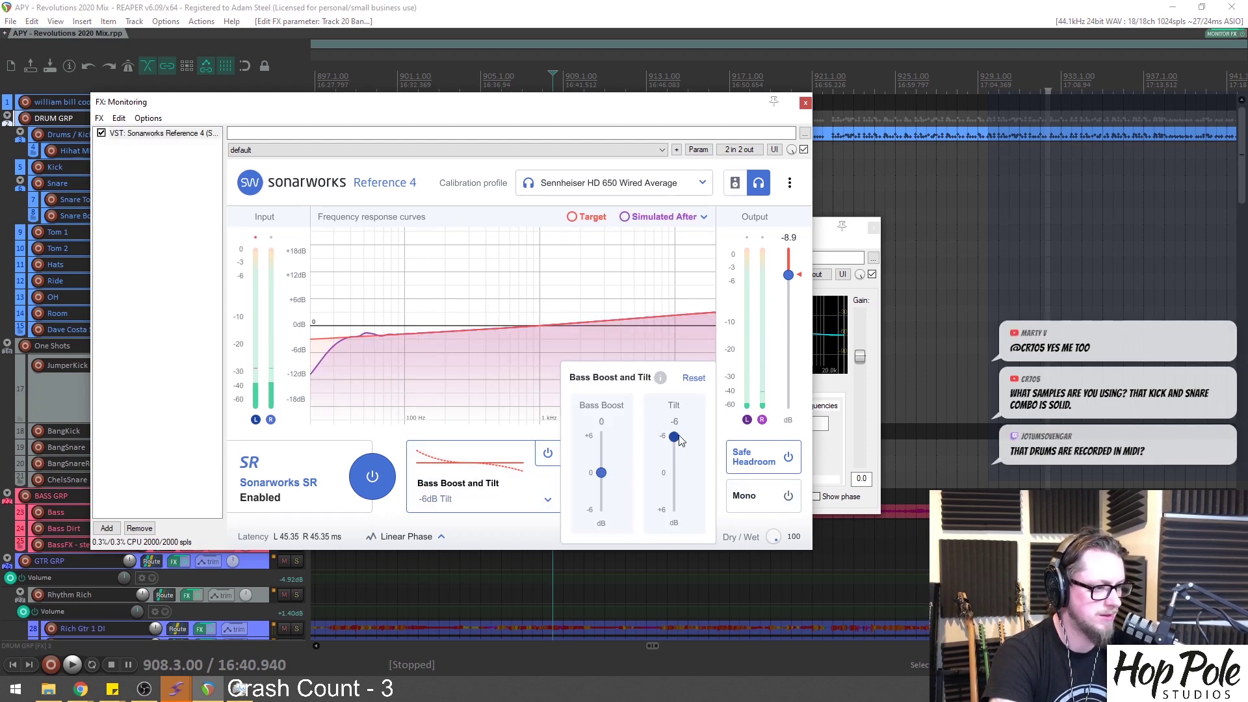
{"action": "left_click", "coordinate": [805, 104]}
{"action": "mouse_move", "coordinate": [748, 222]}
{"action": "left_mouse_down"}
{"action": "mouse_move", "coordinate": [757, 212]}
{"action": "mouse_move", "coordinate": [726, 226]}
{"action": "left_mouse_up"}
{"action": "scroll", "coordinate": [747, 127], "scroll_direction": "down", "scroll_amount": 5}
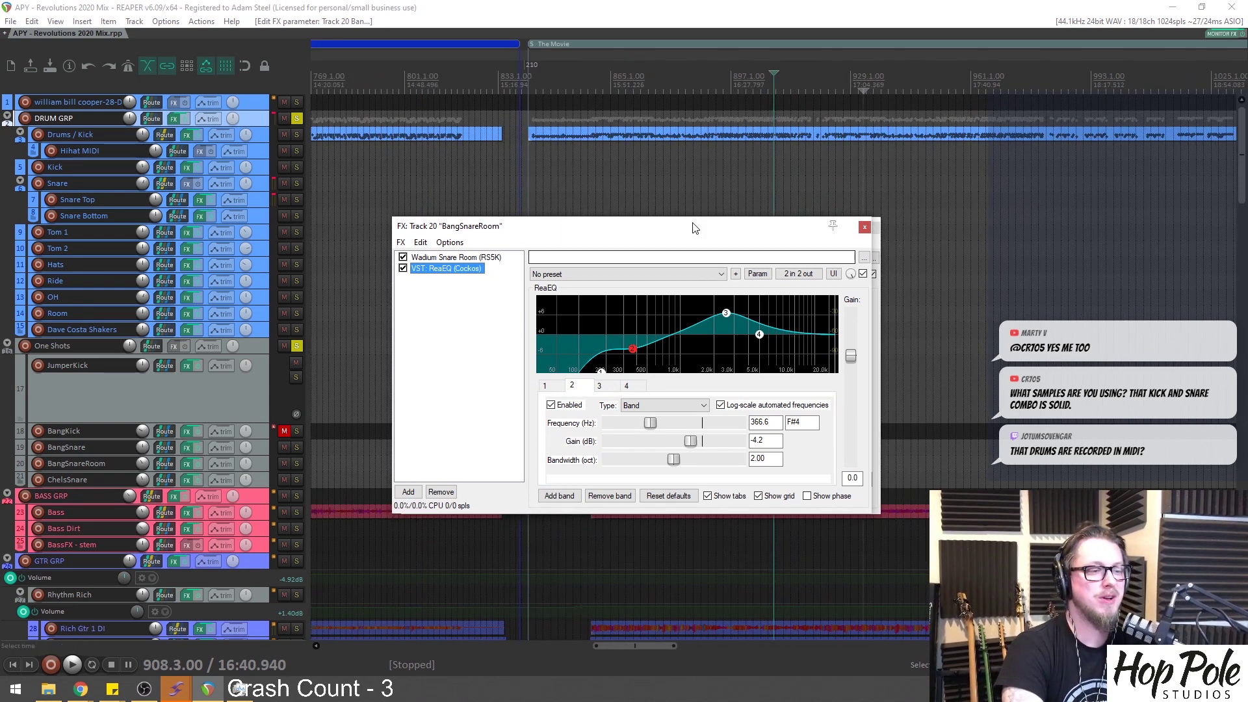
Play the arrangement from bar 957, then stop
{"action": "left_click", "coordinate": [699, 6]}
{"action": "scroll", "coordinate": [794, 65], "scroll_direction": "down", "scroll_amount": 3}
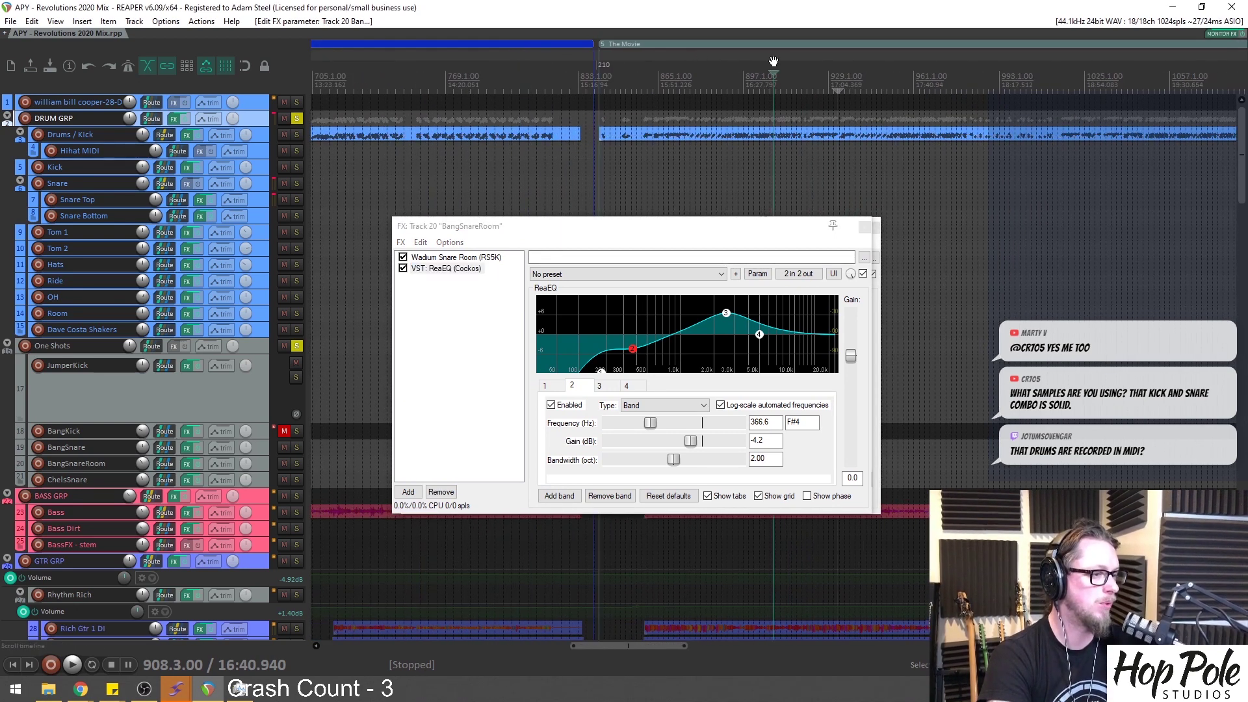
{"action": "left_click", "coordinate": [902, 80]}
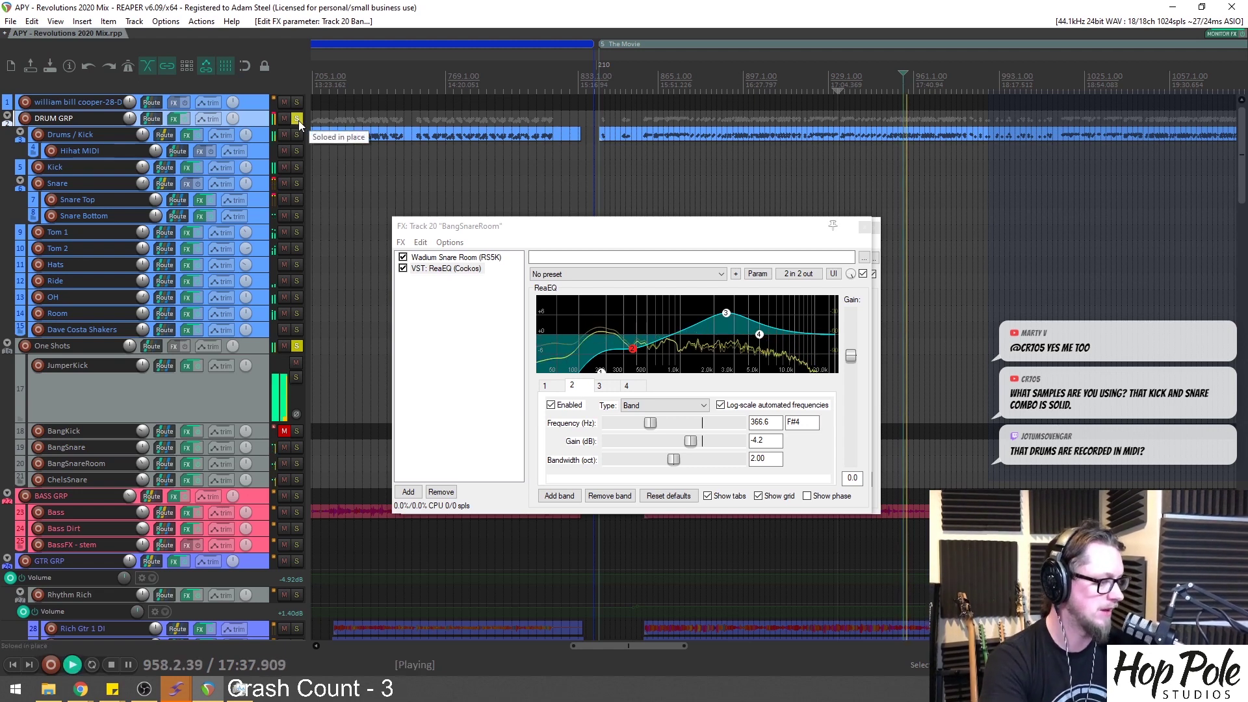
{"action": "key", "text": "space"}
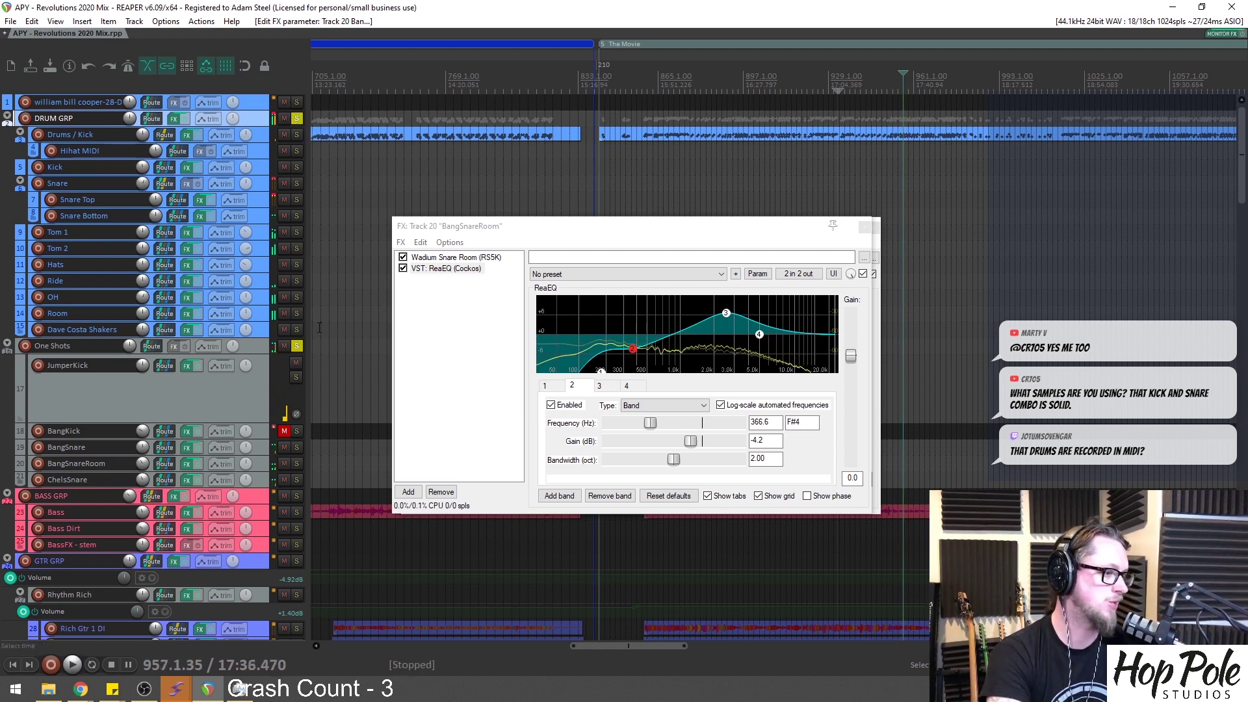
Check DRUM GRP's Virtual Tape Machines and set the play position near bar 1040
{"action": "left_click", "coordinate": [175, 119]}
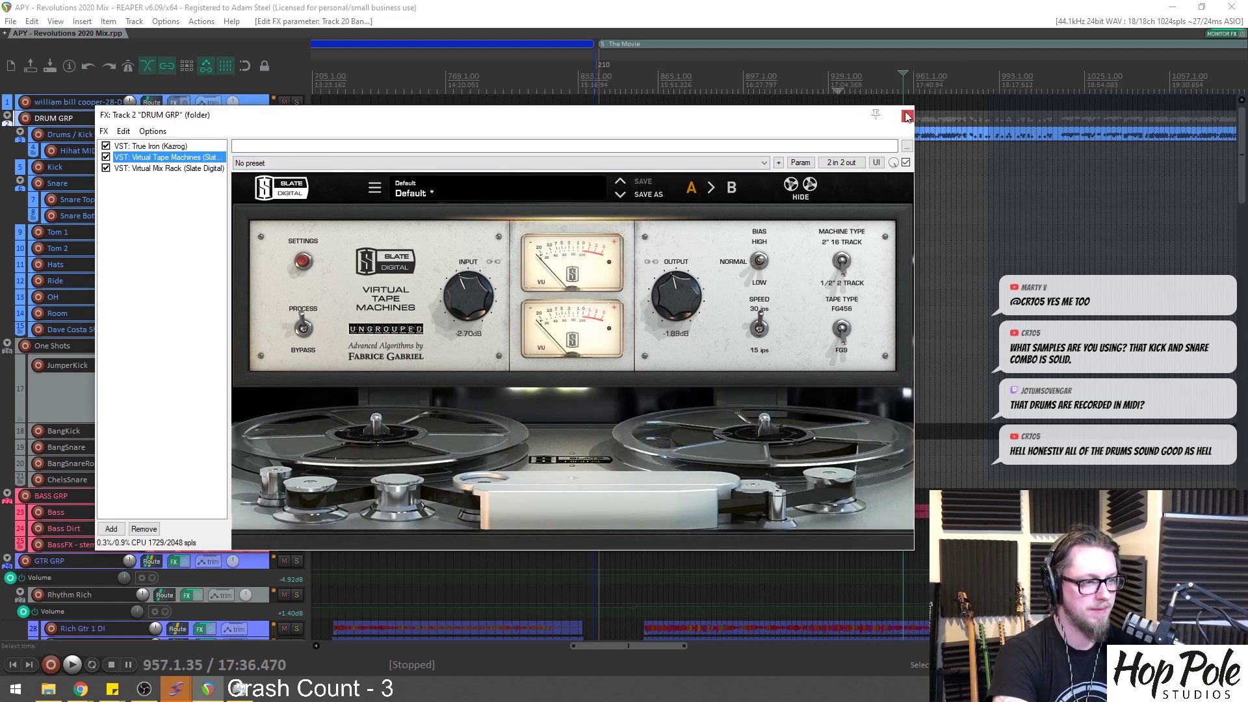
{"action": "left_click", "coordinate": [907, 115]}
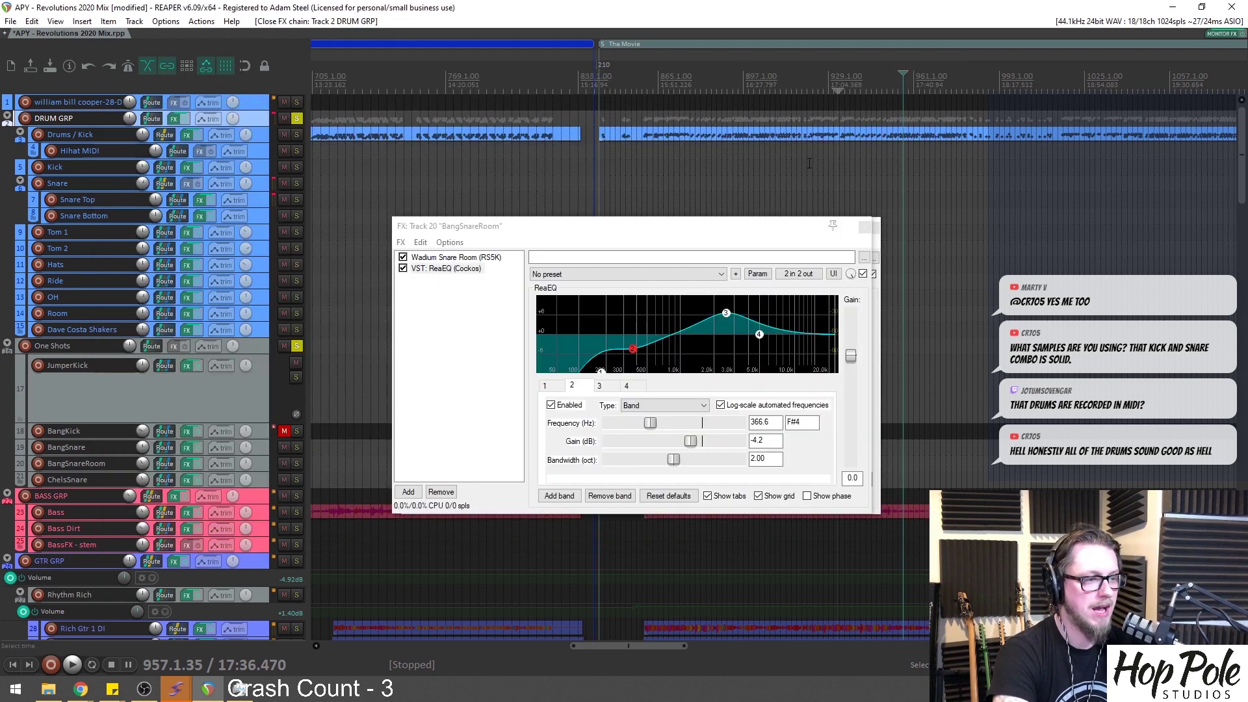
{"action": "left_click_drag", "start_coordinate": [774, 229], "coordinate": [742, 257]}
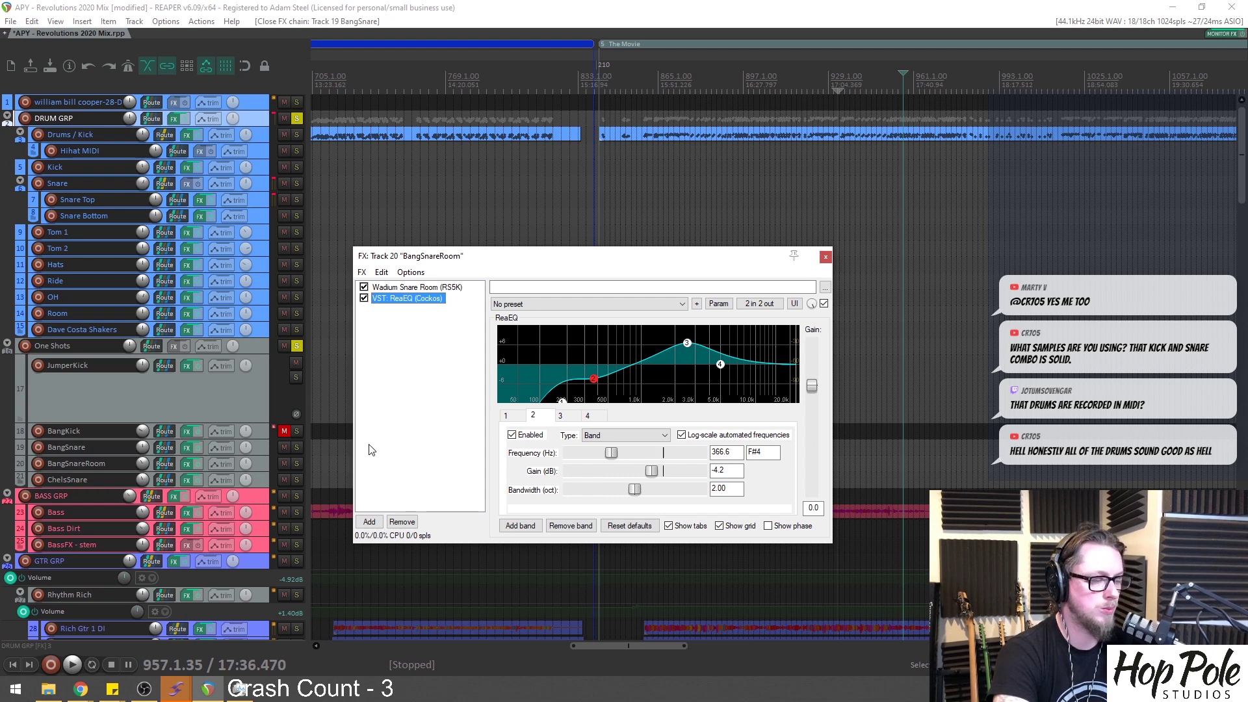
{"action": "left_click_drag", "start_coordinate": [556, 268], "coordinate": [552, 282]}
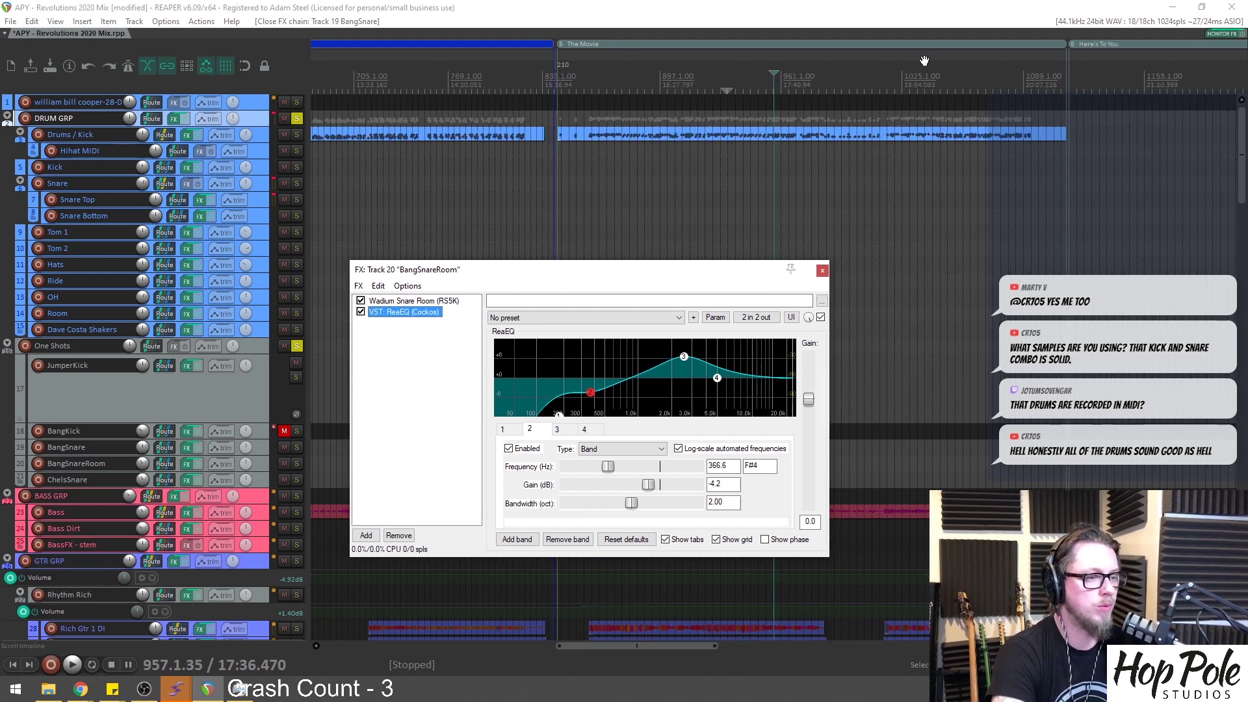
{"action": "left_click", "coordinate": [933, 97]}
Close the snare-room FX chain, play from bar 1040, and unsolo the One Shots folder
{"action": "left_click", "coordinate": [828, 268]}
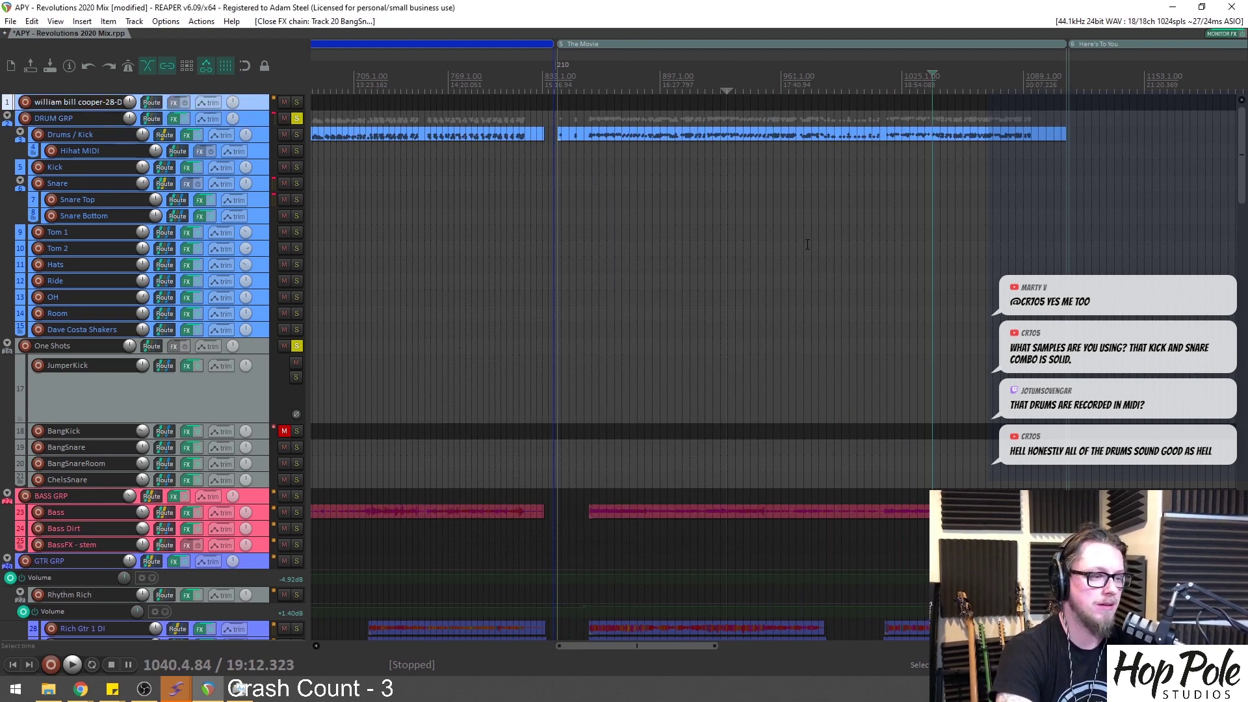
{"action": "key", "text": "space"}
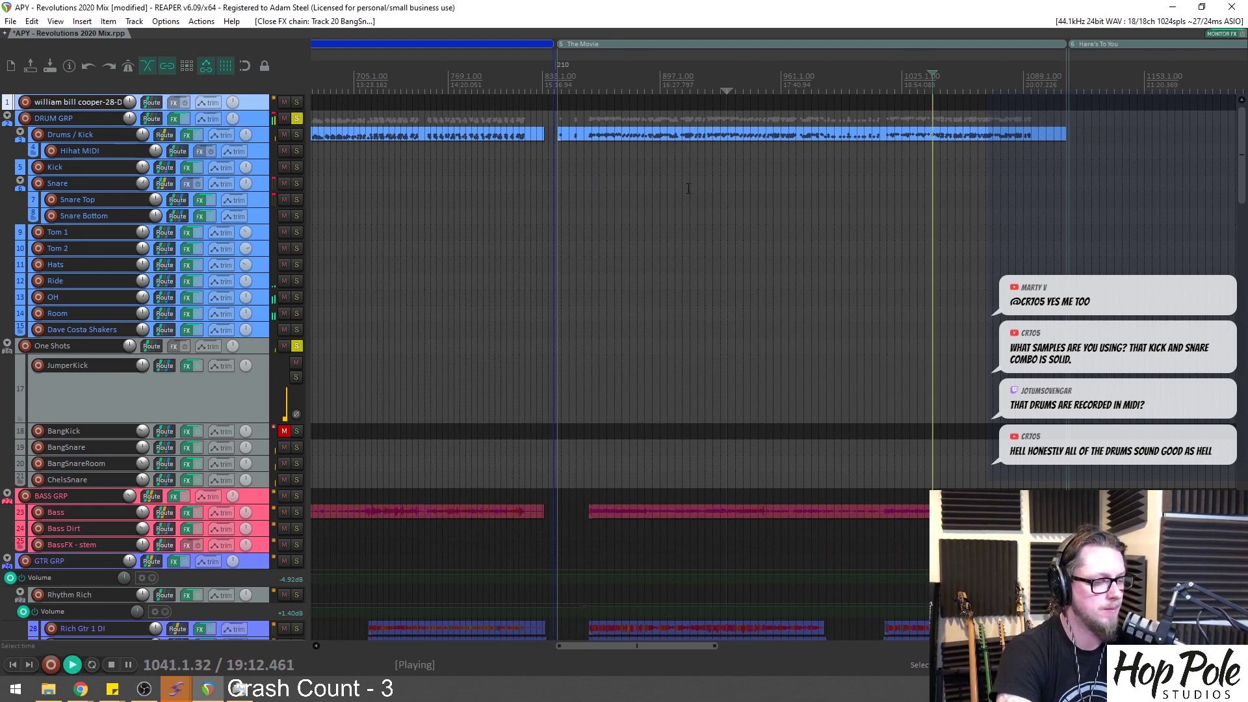
{"action": "left_click", "coordinate": [299, 348]}
{"action": "left_click", "coordinate": [297, 347]}
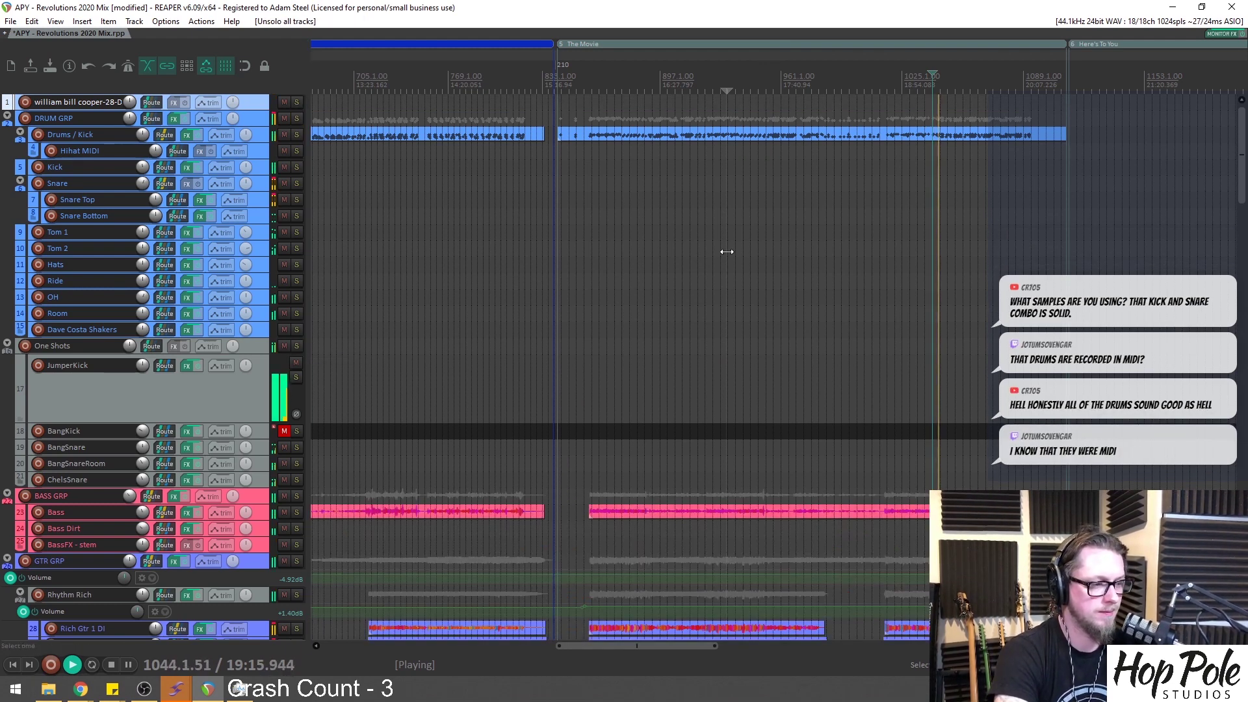
{"action": "scroll", "coordinate": [834, 225], "scroll_direction": "up", "scroll_amount": 5}
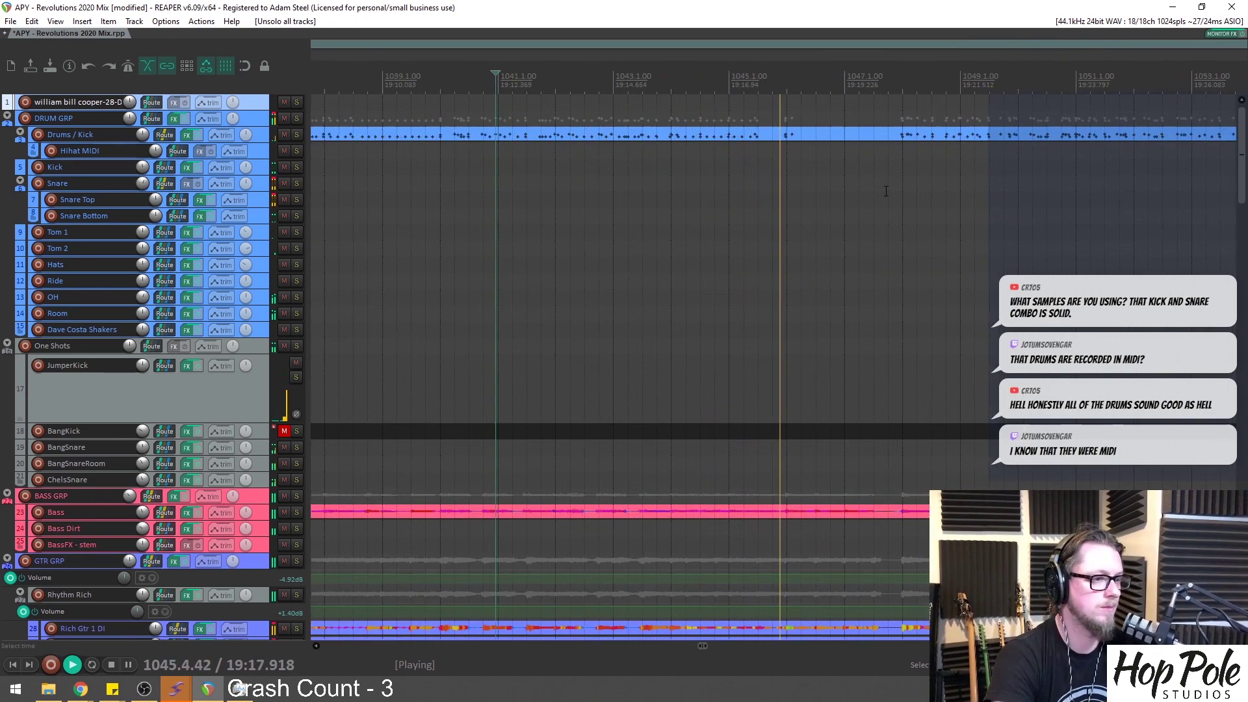
{"action": "scroll", "coordinate": [890, 195], "scroll_direction": "down", "scroll_amount": 3}
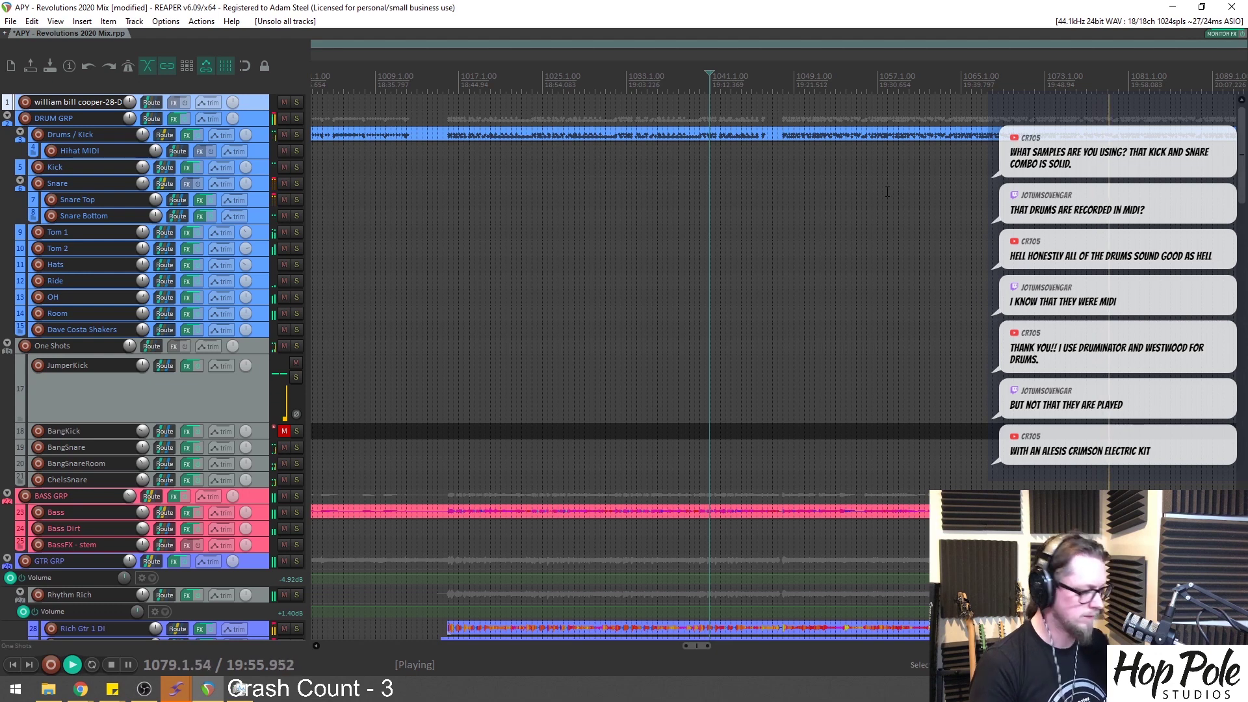
{"action": "scroll", "coordinate": [780, 247], "scroll_direction": "down", "scroll_amount": 2}
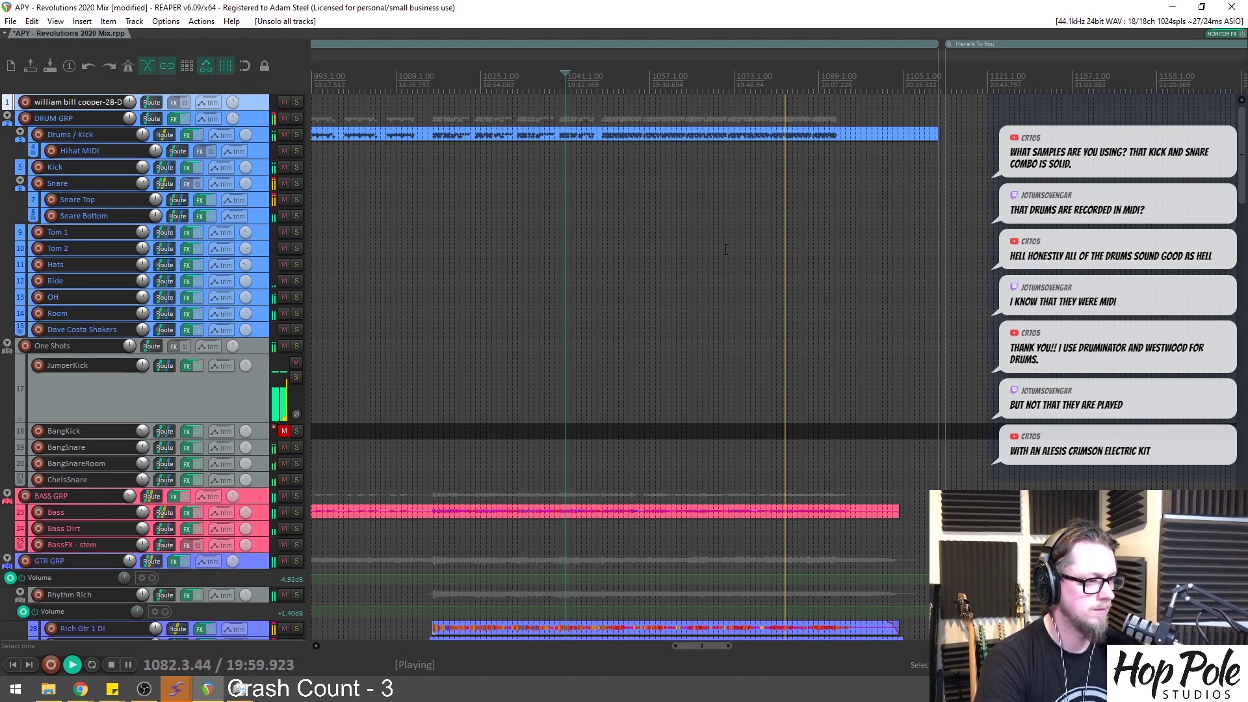
Play the mix from bar 983, then stop
{"action": "scroll", "coordinate": [747, 234], "scroll_direction": "down", "scroll_amount": 2}
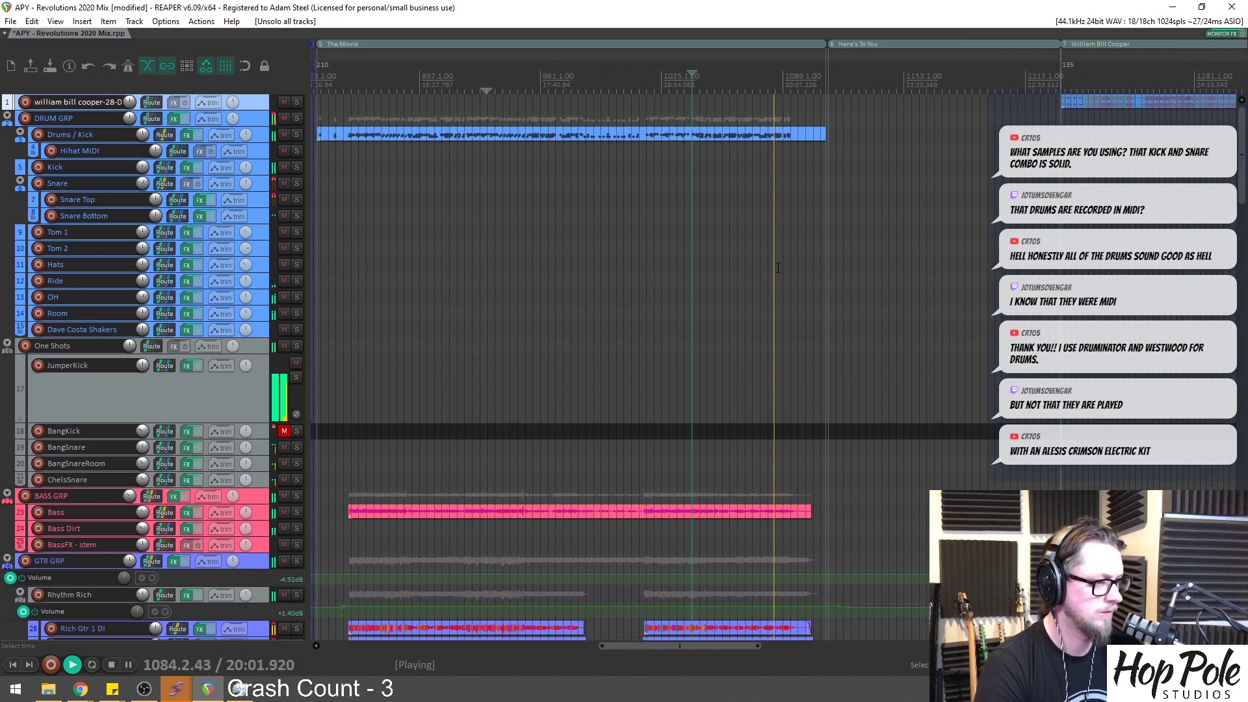
{"action": "scroll", "coordinate": [765, 241], "scroll_direction": "down", "scroll_amount": 2}
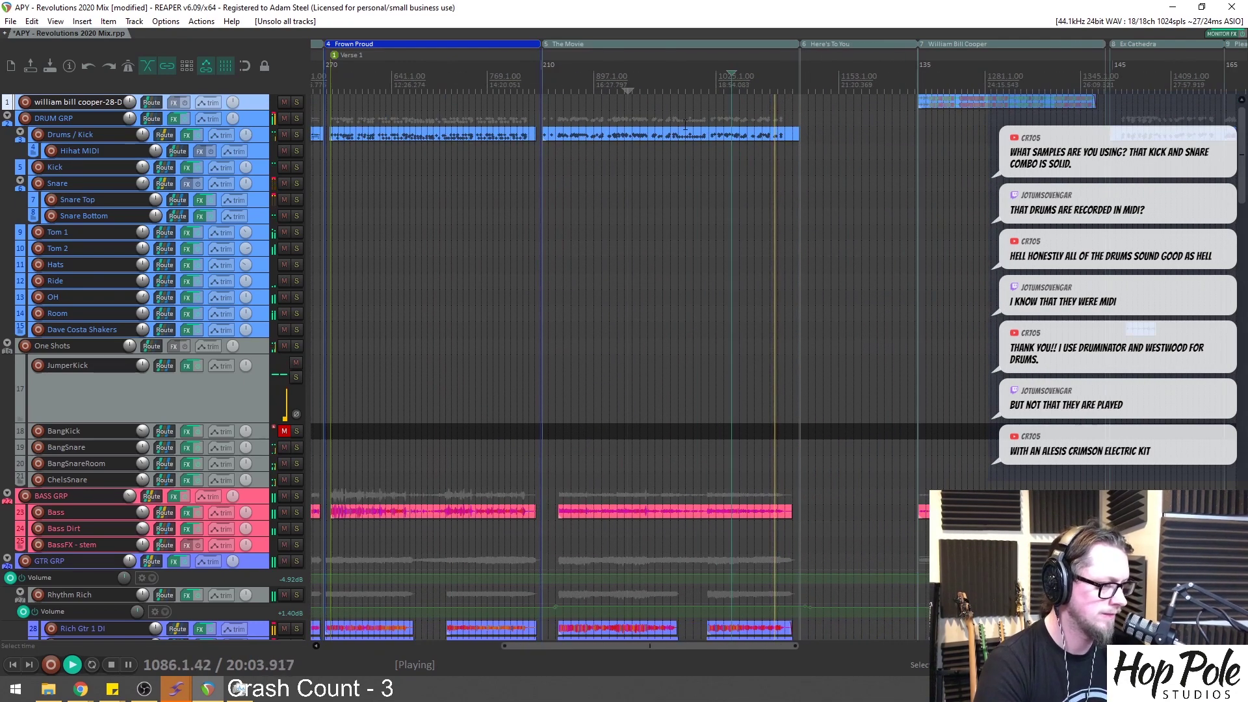
{"action": "key", "text": "space"}
{"action": "left_click", "coordinate": [657, 83]}
{"action": "scroll", "coordinate": [787, 101], "scroll_direction": "up", "scroll_amount": 6}
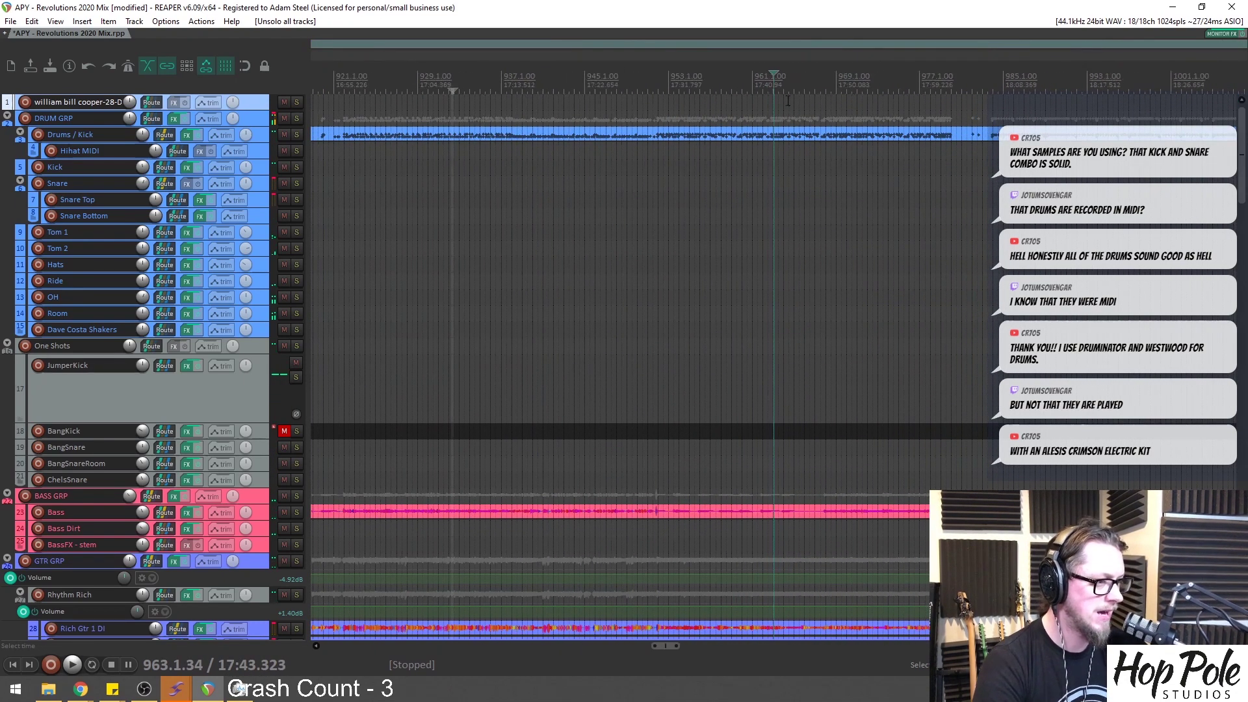
{"action": "left_click", "coordinate": [984, 81]}
{"action": "scroll", "coordinate": [910, 84], "scroll_direction": "up", "scroll_amount": 4}
{"action": "key", "text": "space"}
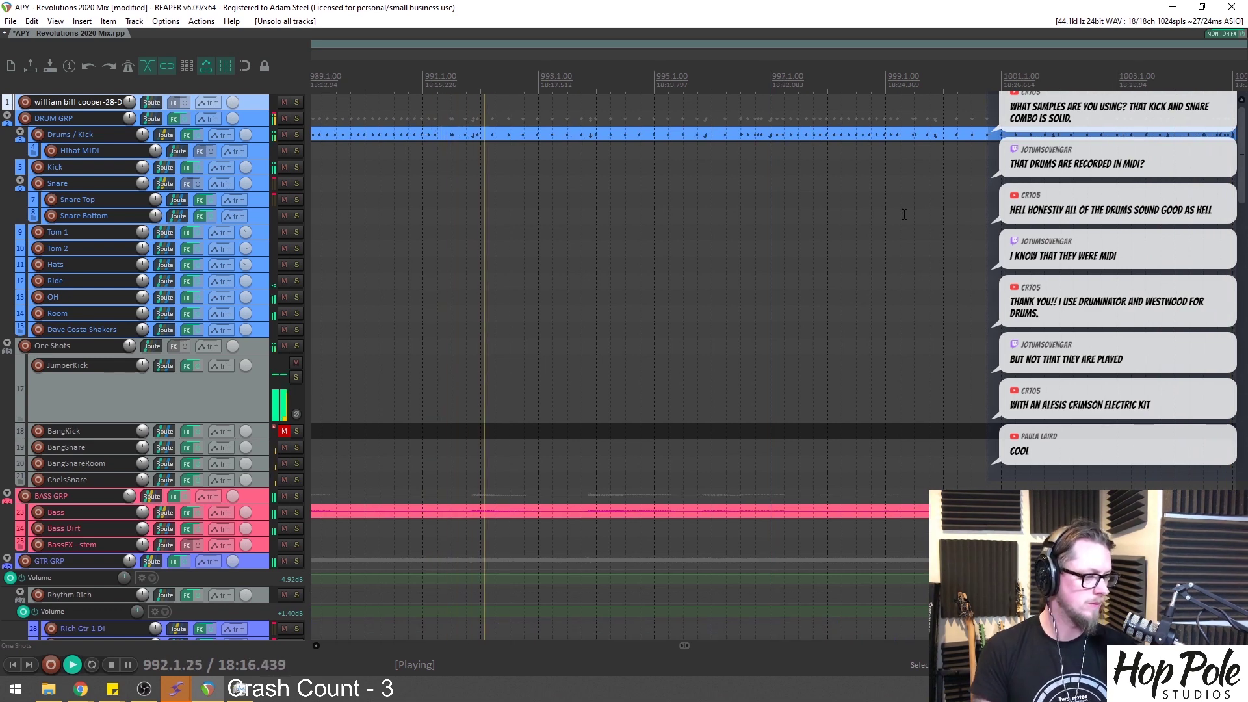
{"action": "key", "text": "space"}
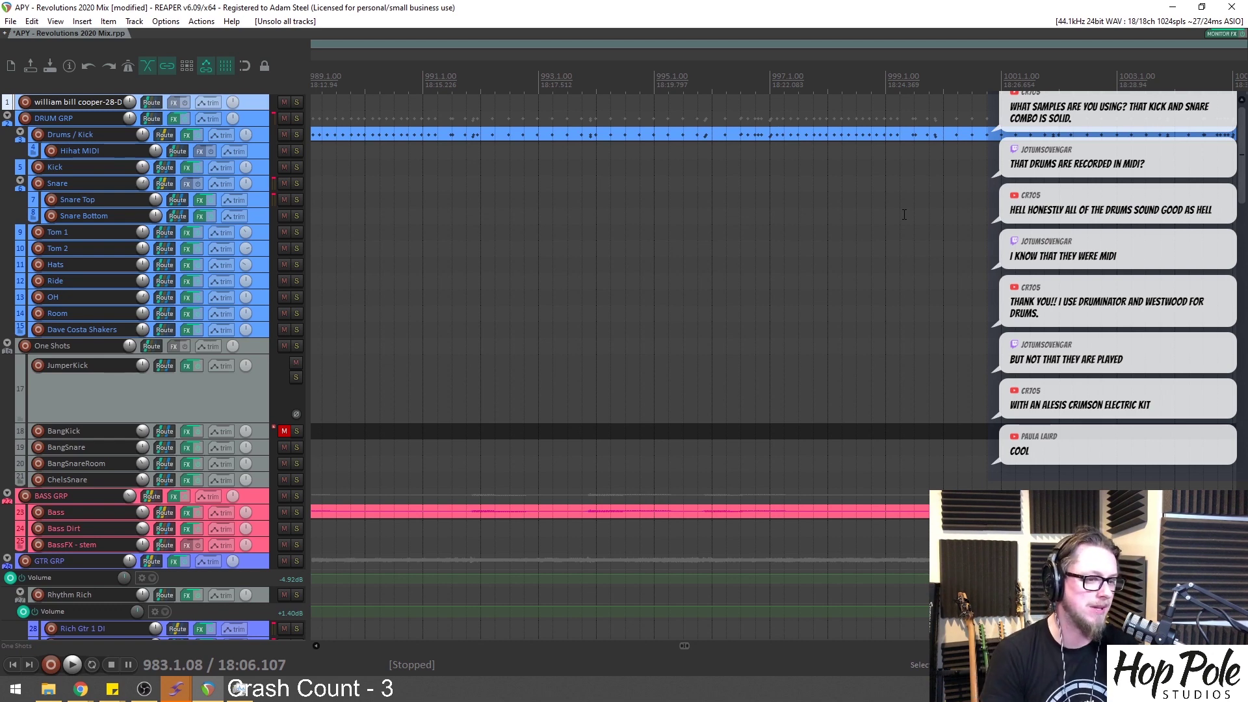
Play the song, jump to around bar 1279, then stop
{"action": "scroll", "coordinate": [904, 214], "scroll_direction": "down", "scroll_amount": 10}
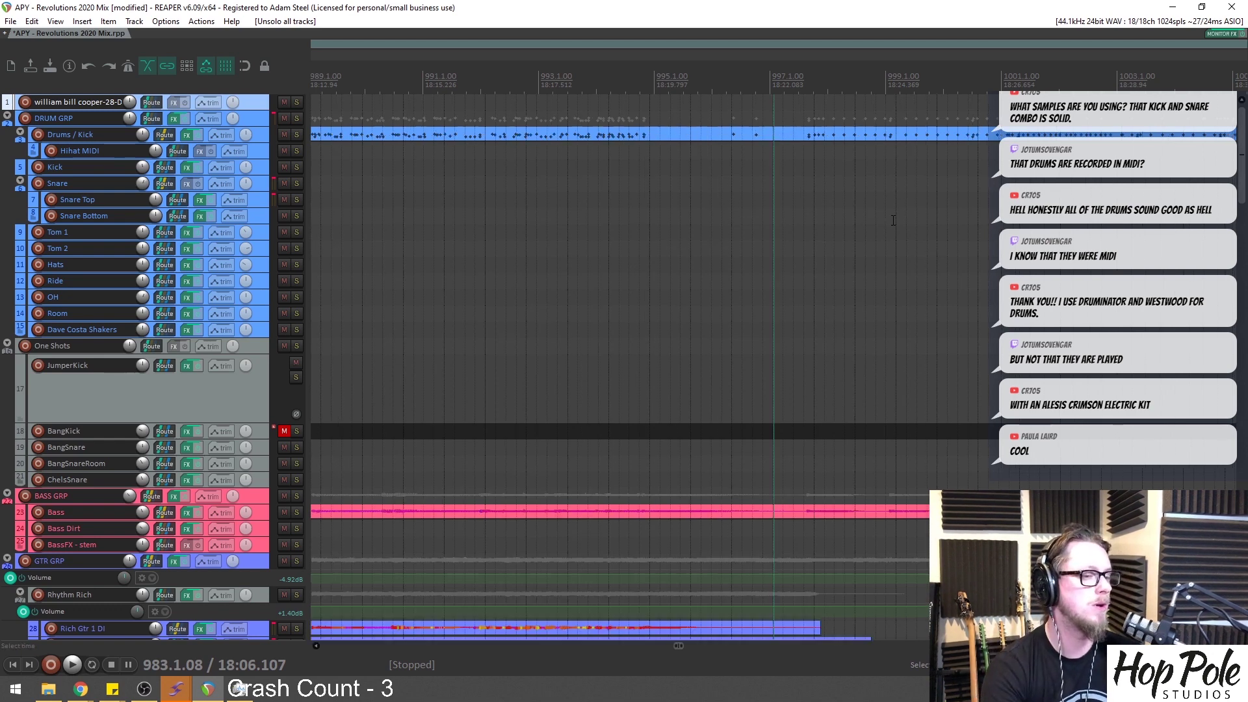
{"action": "scroll", "coordinate": [654, 186], "scroll_direction": "down", "scroll_amount": 5}
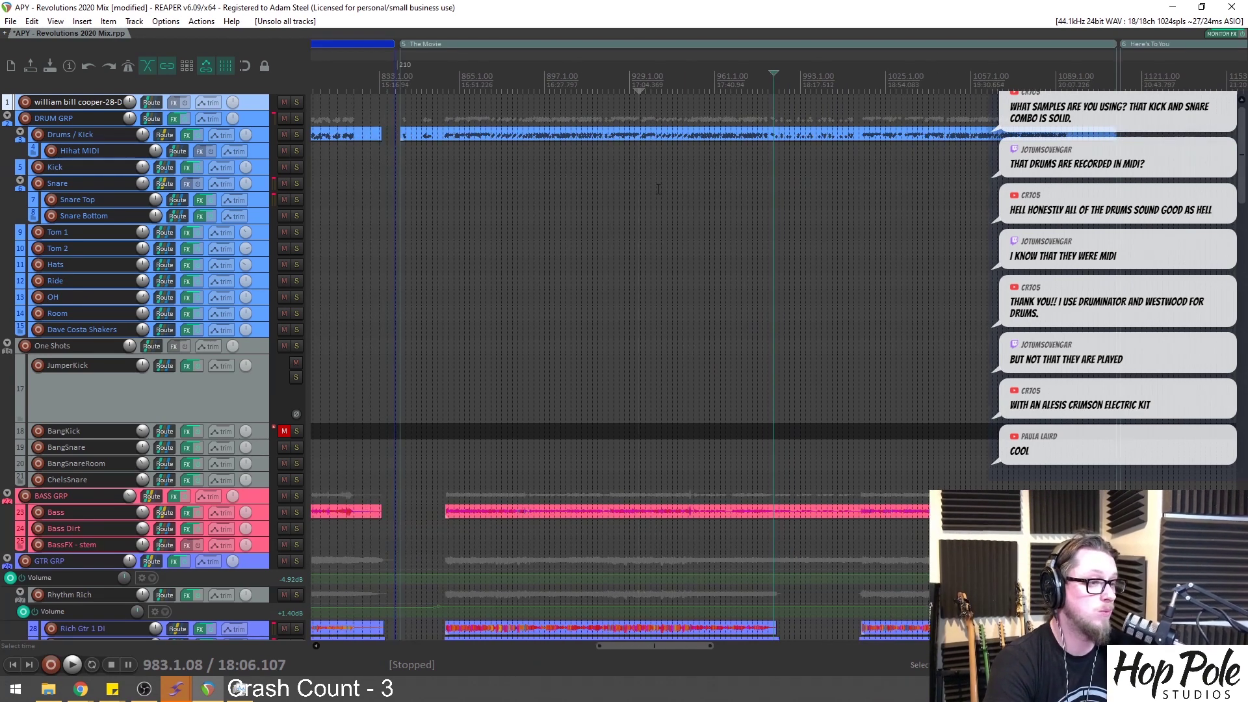
{"action": "scroll", "coordinate": [919, 81], "scroll_direction": "down", "scroll_amount": 10}
{"action": "key", "text": "space"}
{"action": "left_click", "coordinate": [916, 76]}
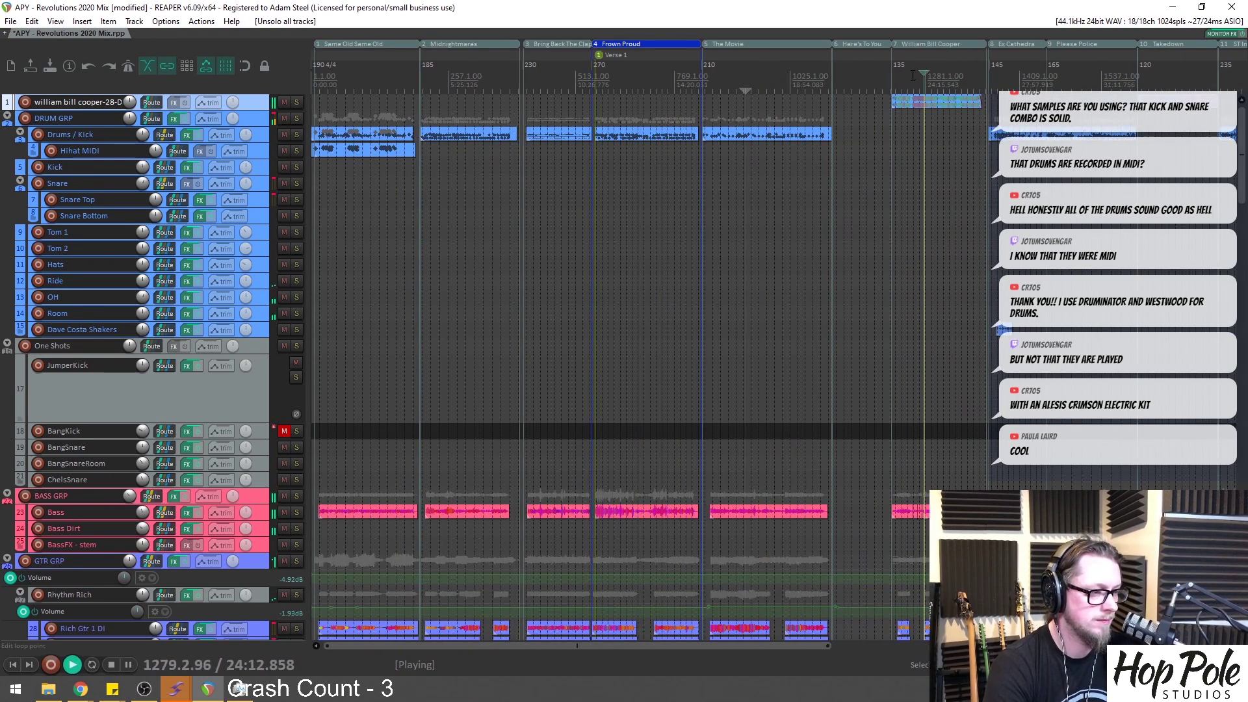
{"action": "scroll", "coordinate": [906, 80], "scroll_direction": "up", "scroll_amount": 10}
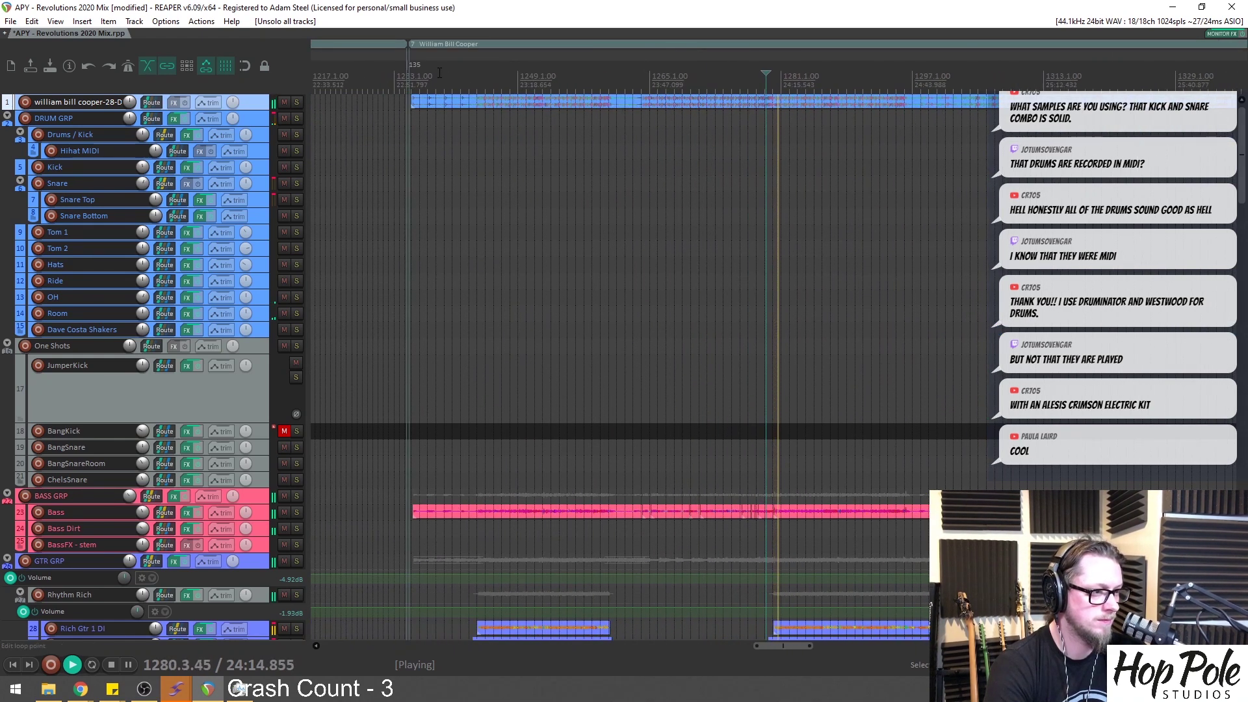
{"action": "scroll", "coordinate": [754, 145], "scroll_direction": "down", "scroll_amount": 3}
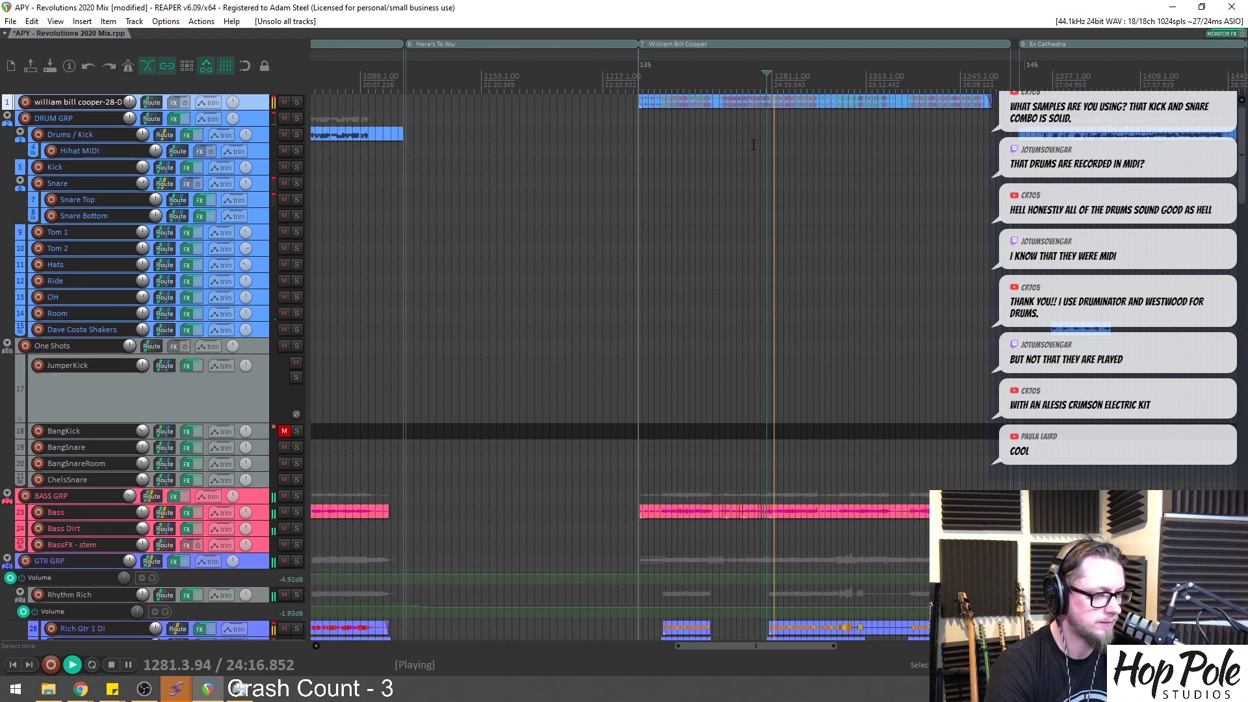
{"action": "scroll", "coordinate": [806, 182], "scroll_direction": "down", "scroll_amount": 2}
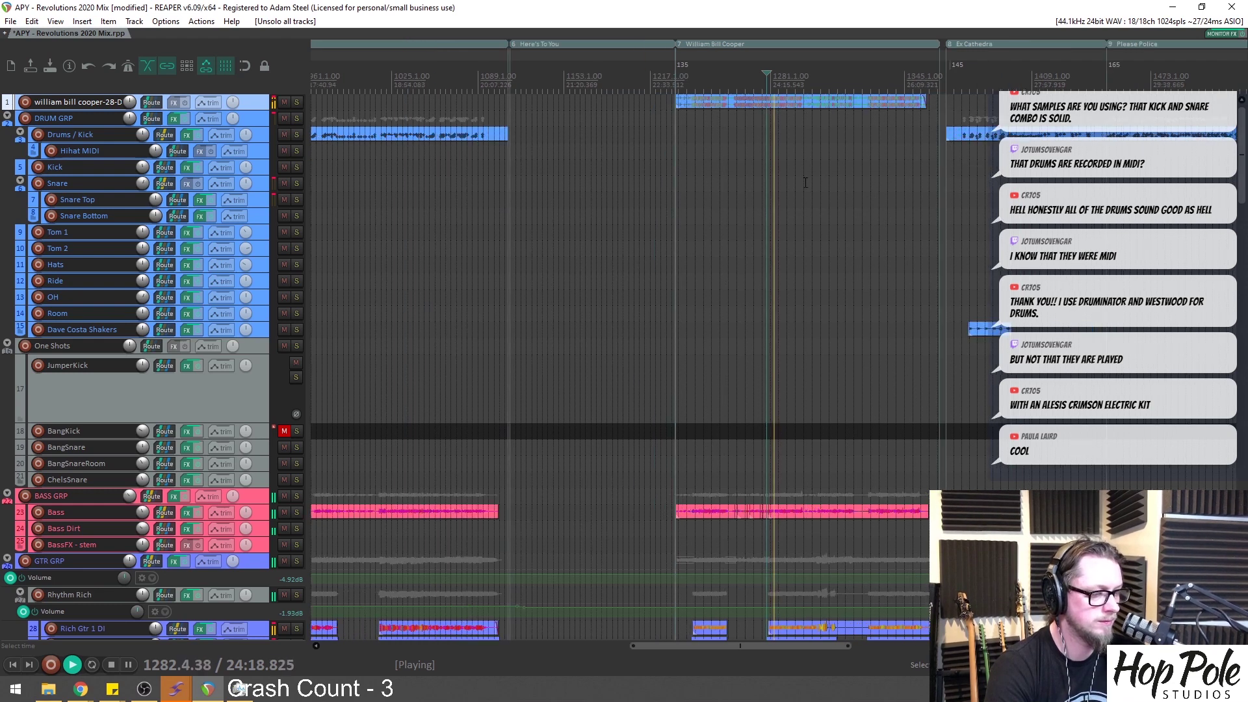
{"action": "scroll", "coordinate": [806, 183], "scroll_direction": "down", "scroll_amount": 2}
{"action": "key", "text": "space"}
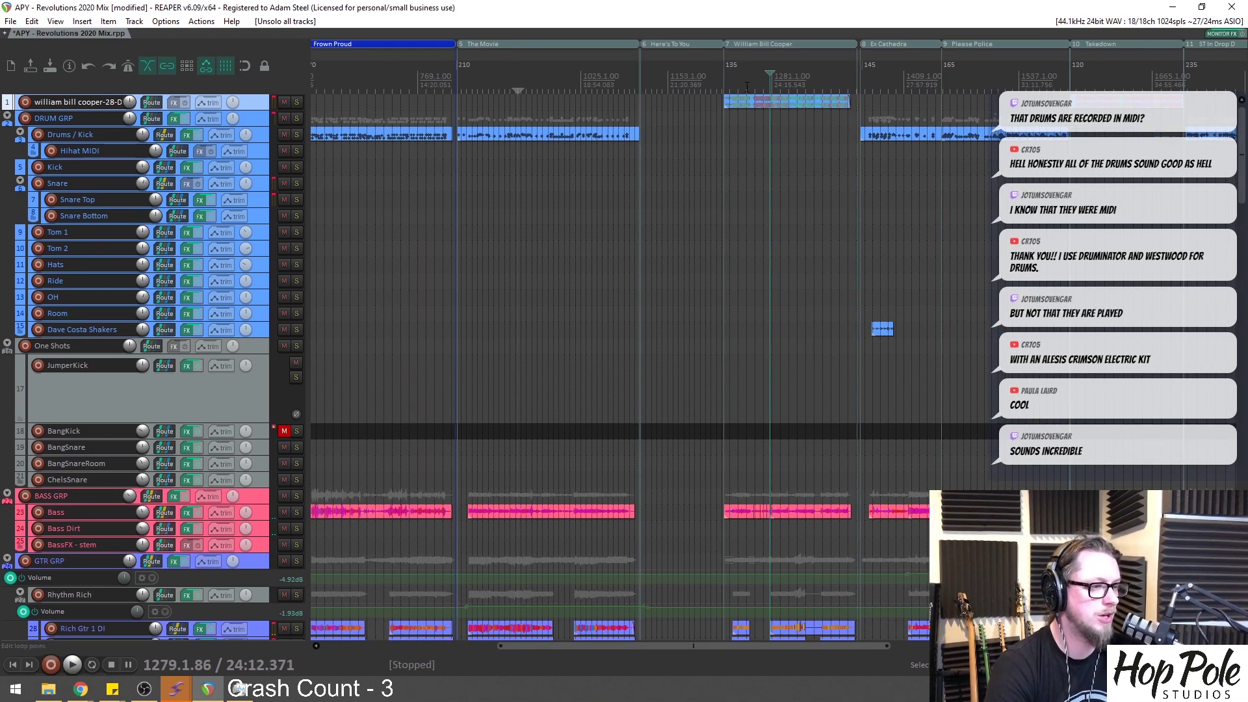
Play from an earlier position and show the mixer with Ctrl+M
{"action": "left_click", "coordinate": [527, 98]}
{"action": "left_click", "coordinate": [566, 107]}
{"action": "scroll", "coordinate": [742, 115], "scroll_direction": "up", "scroll_amount": 3}
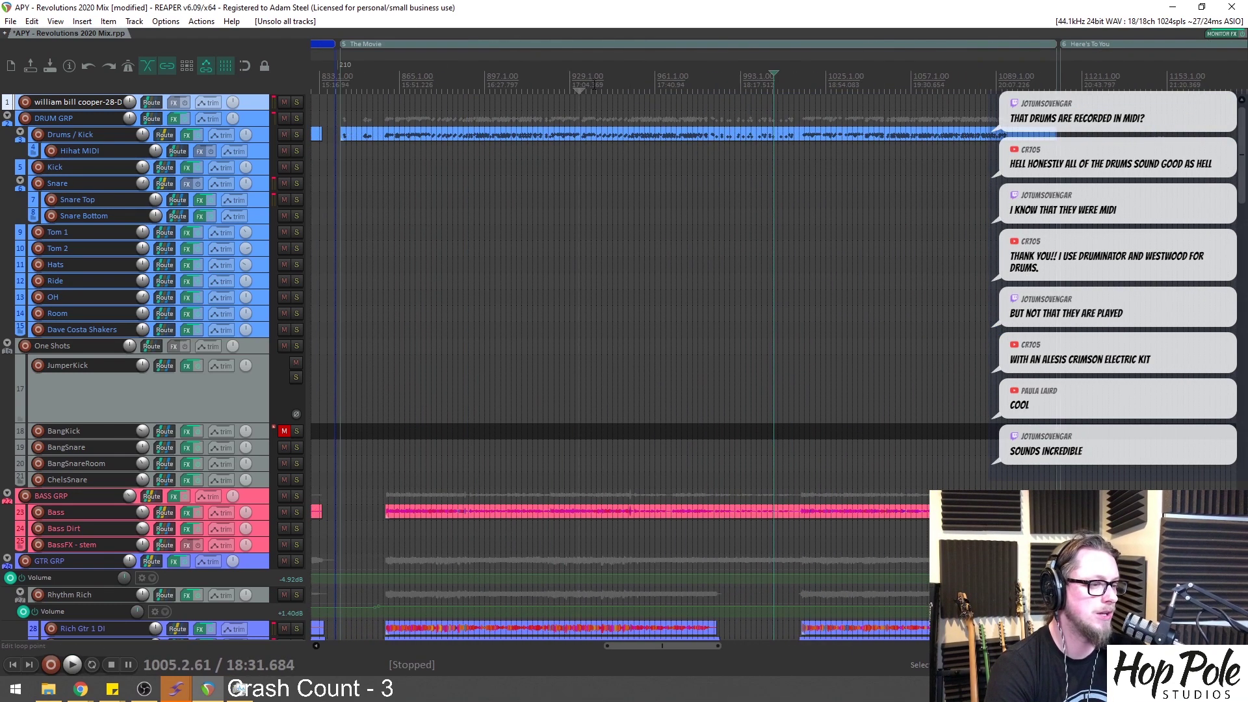
{"action": "key", "text": "space"}
{"action": "scroll", "coordinate": [741, 115], "scroll_direction": "down", "scroll_amount": 2}
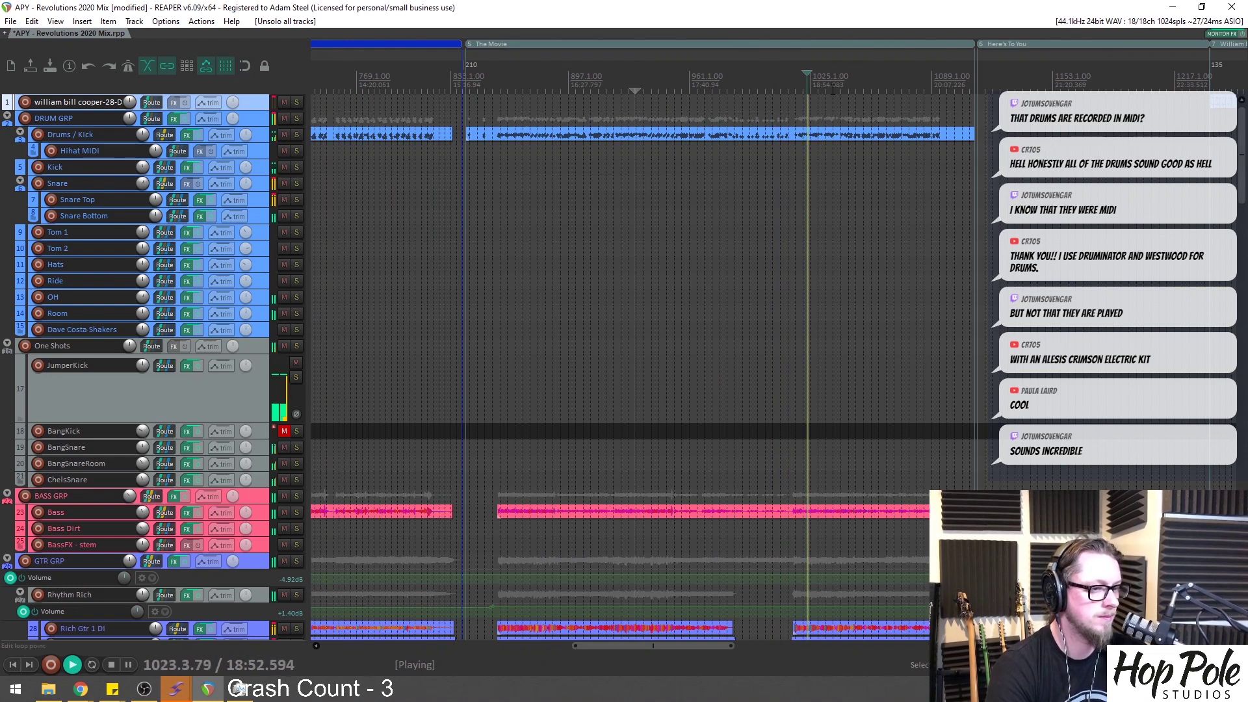
{"action": "scroll", "coordinate": [844, 127], "scroll_direction": "down", "scroll_amount": 2}
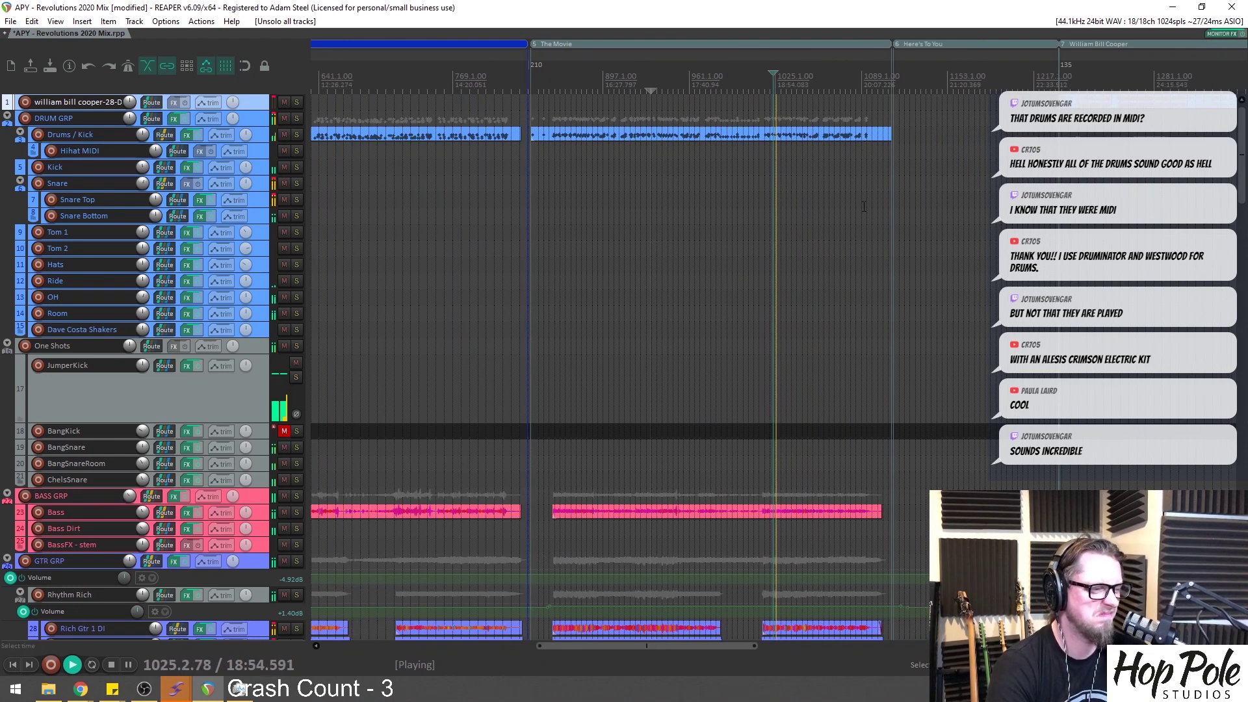
{"action": "key", "text": "ctrl+m"}
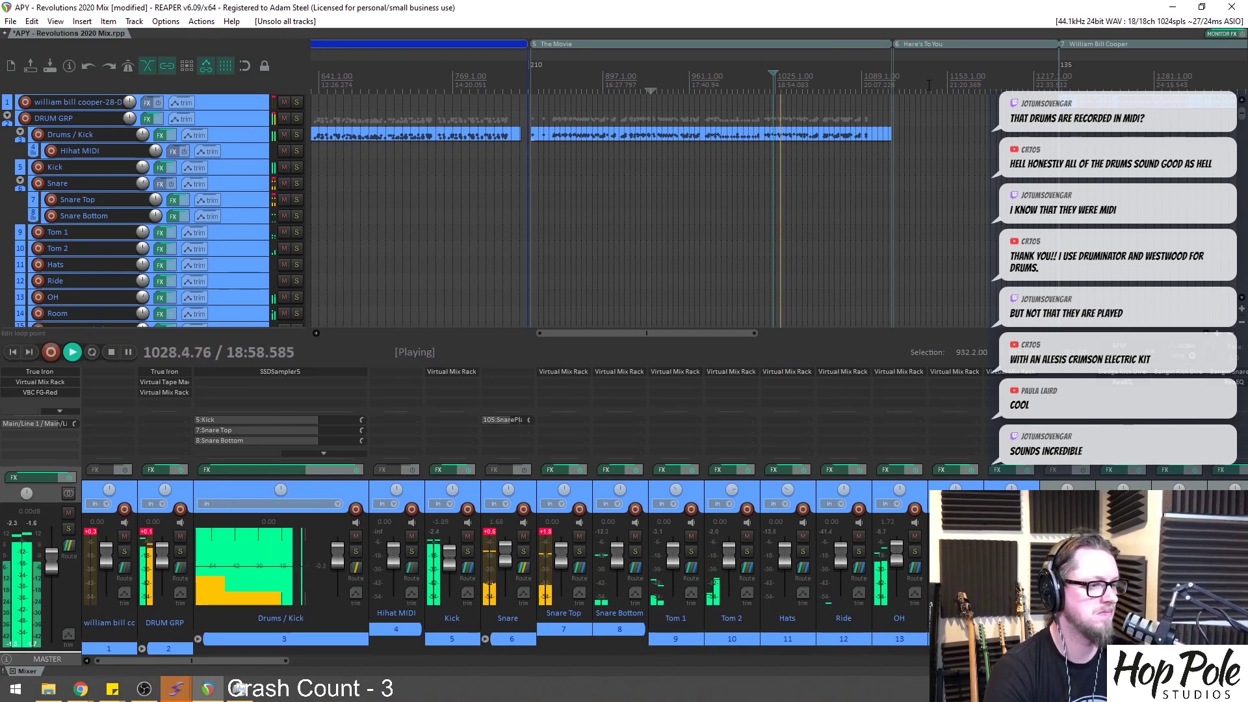
Play from bar 1269, solo track 1, and open its Add FX list
{"action": "key", "text": "space"}
{"action": "left_click", "coordinate": [1129, 75]}
{"action": "scroll", "coordinate": [987, 112], "scroll_direction": "up", "scroll_amount": 6}
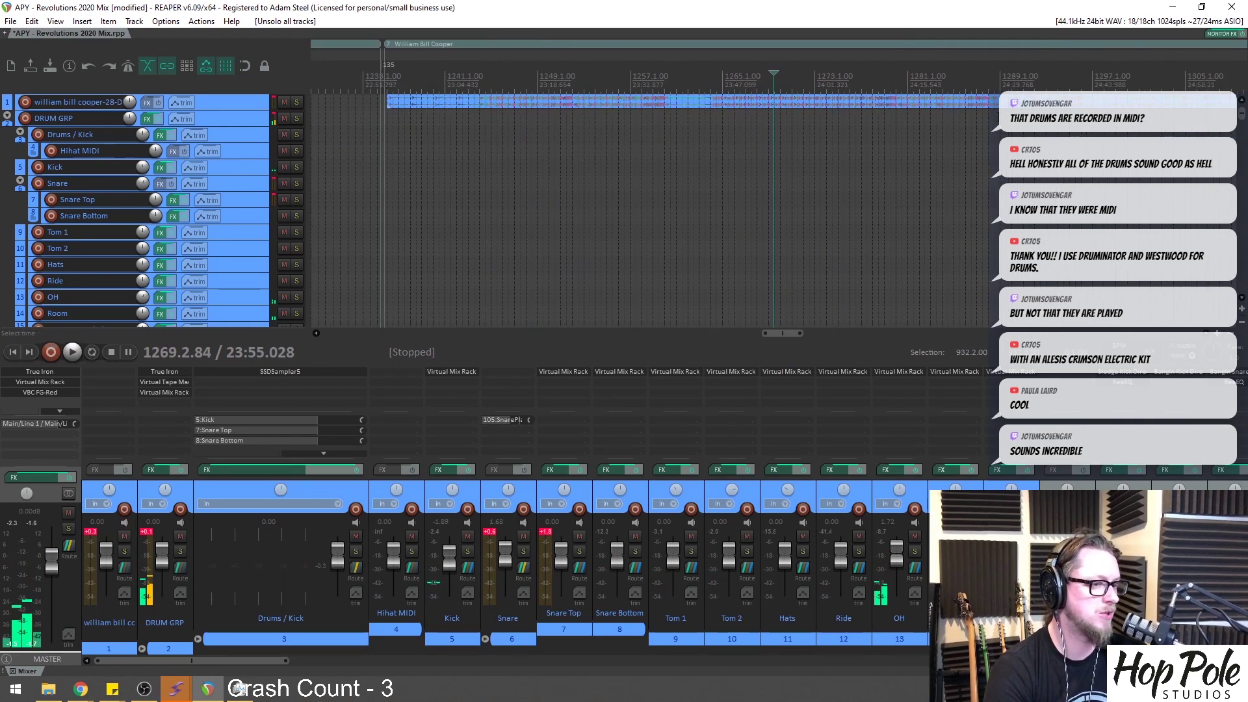
{"action": "key", "text": "space"}
{"action": "left_click", "coordinate": [233, 104]}
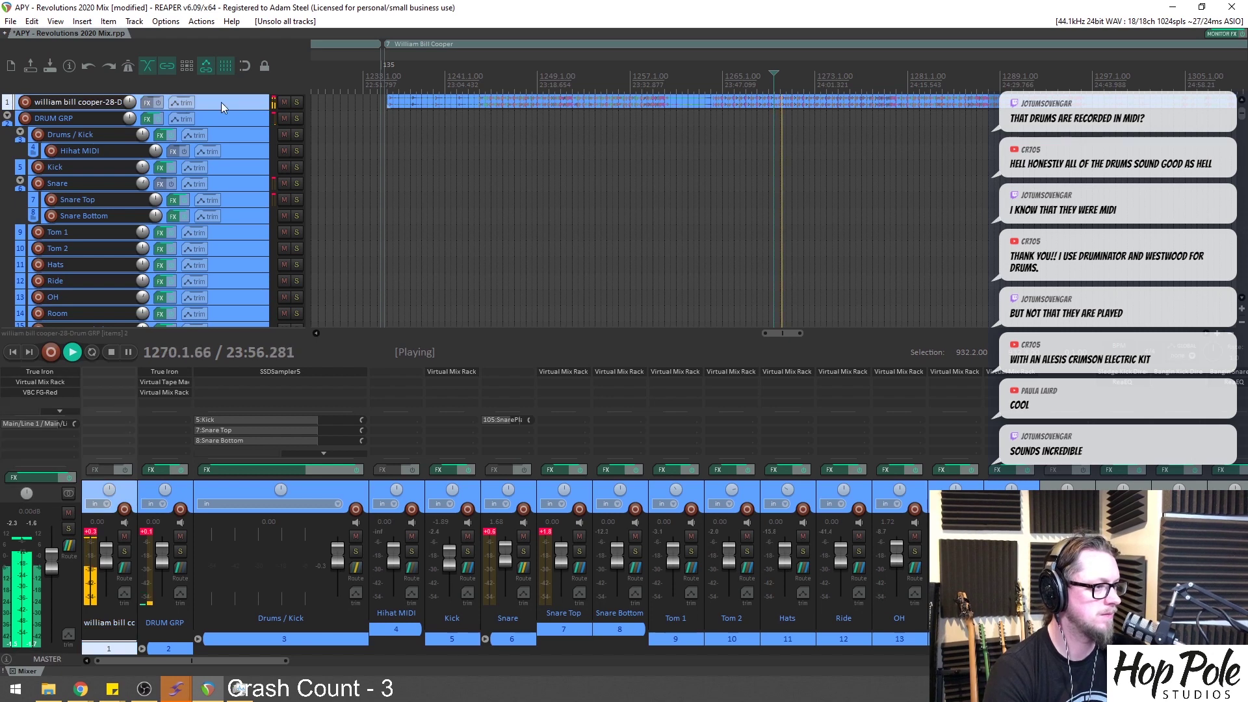
{"action": "left_click", "coordinate": [297, 102]}
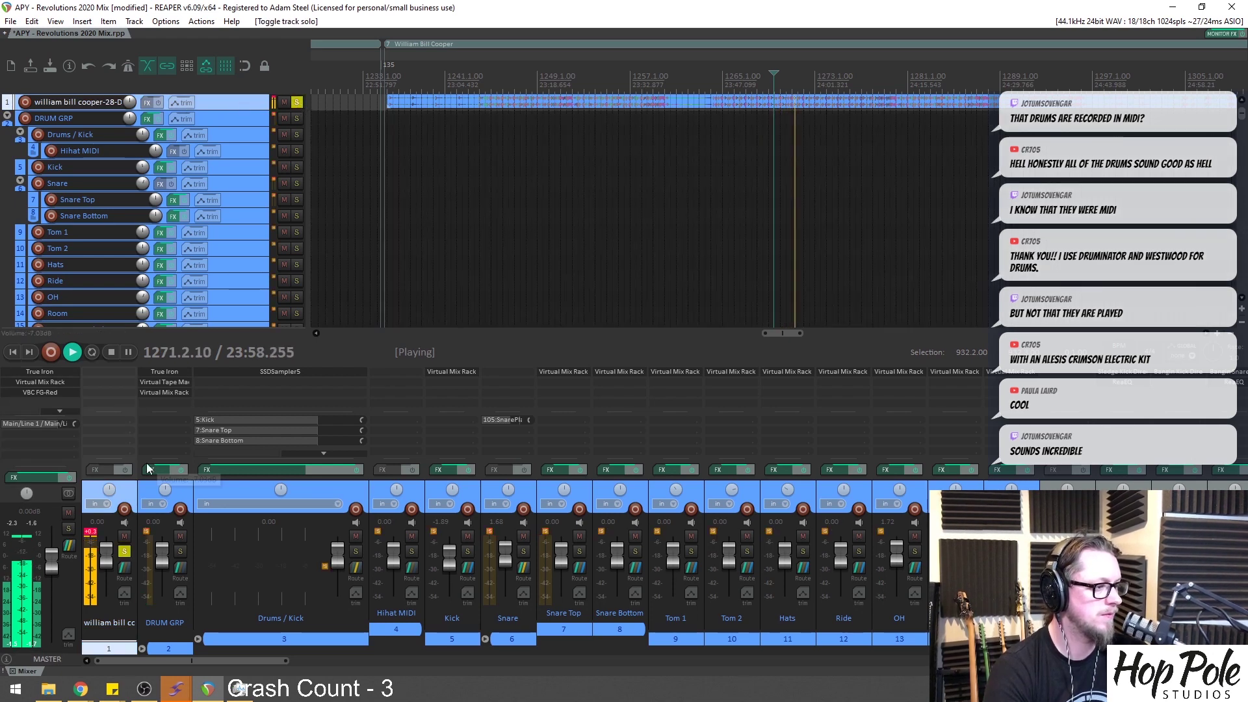
{"action": "key", "text": "space"}
{"action": "double_click", "coordinate": [101, 379]}
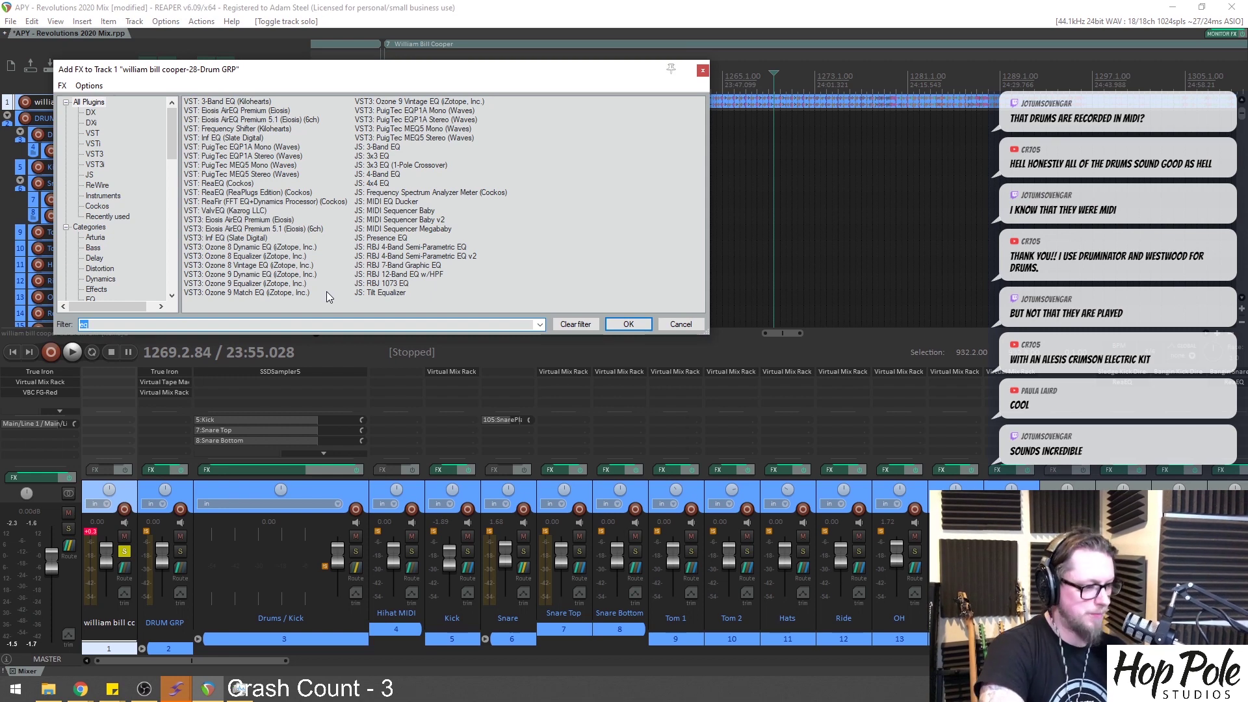
Add Virtual Mix Rack to track 1 with AirEQ Air at about 1.35 dB
{"action": "type", "text": "mix"}
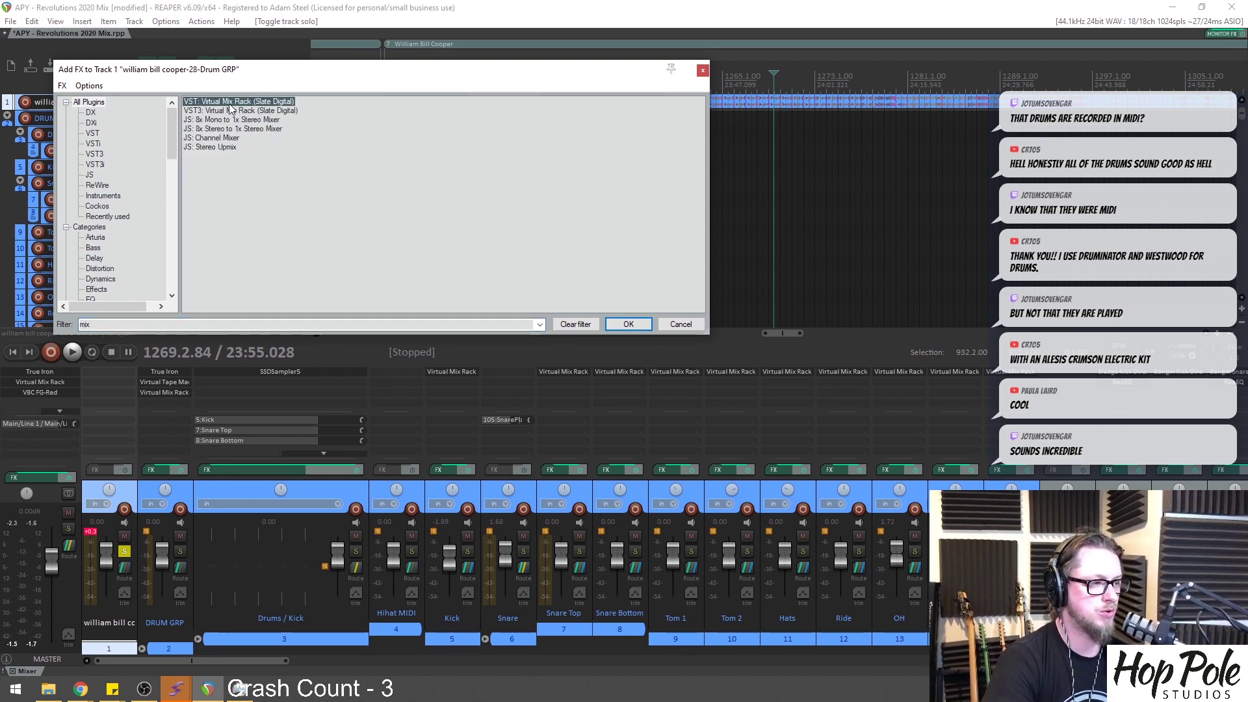
{"action": "double_click", "coordinate": [232, 105]}
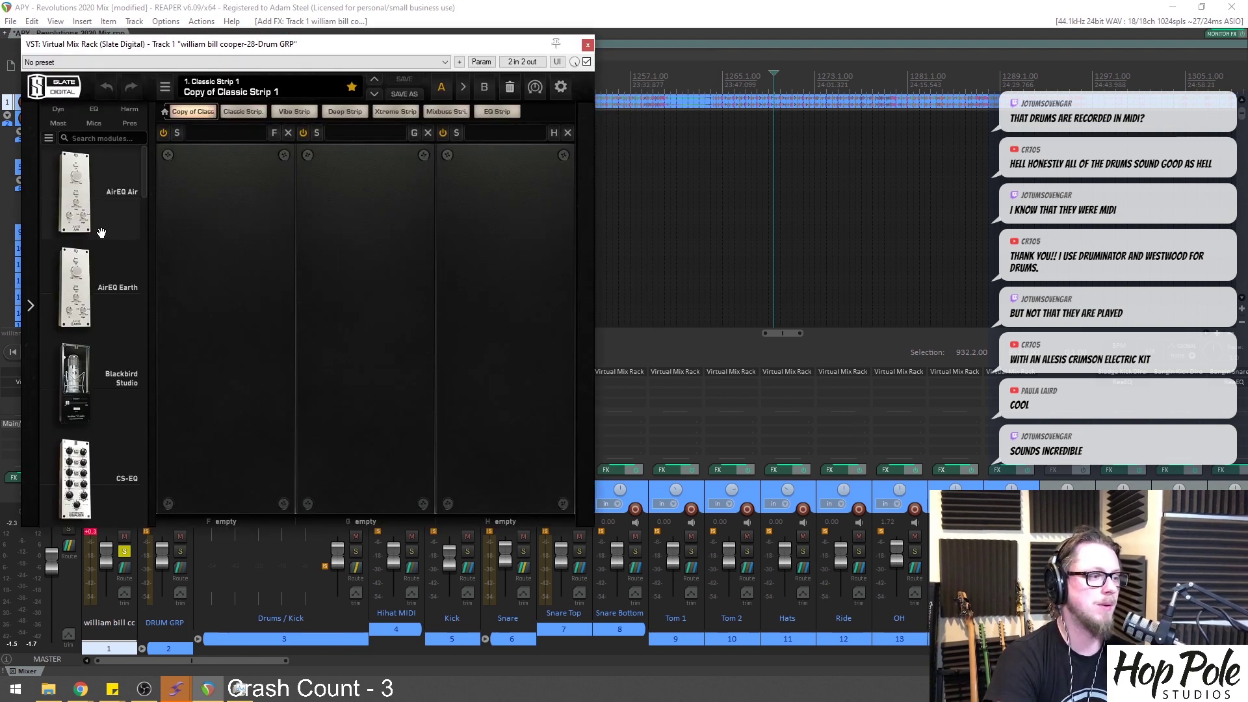
{"action": "double_click", "coordinate": [101, 221]}
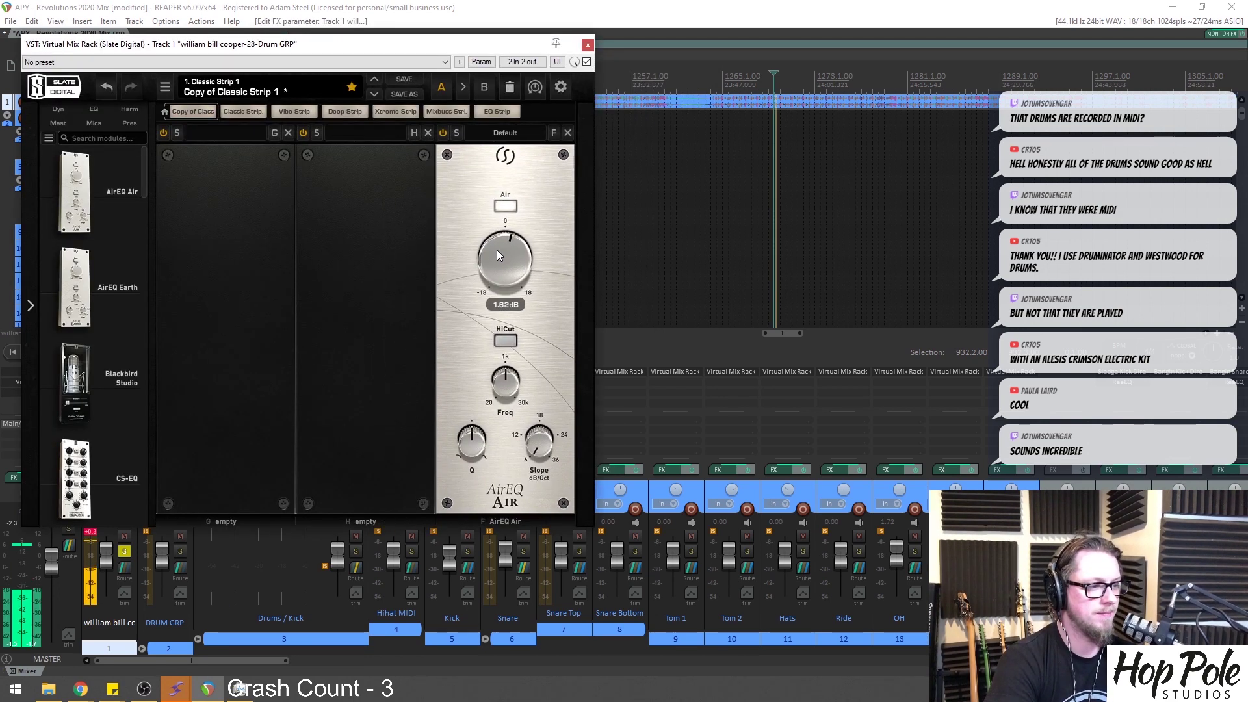
{"action": "left_click_drag", "start_coordinate": [499, 243], "coordinate": [496, 251]}
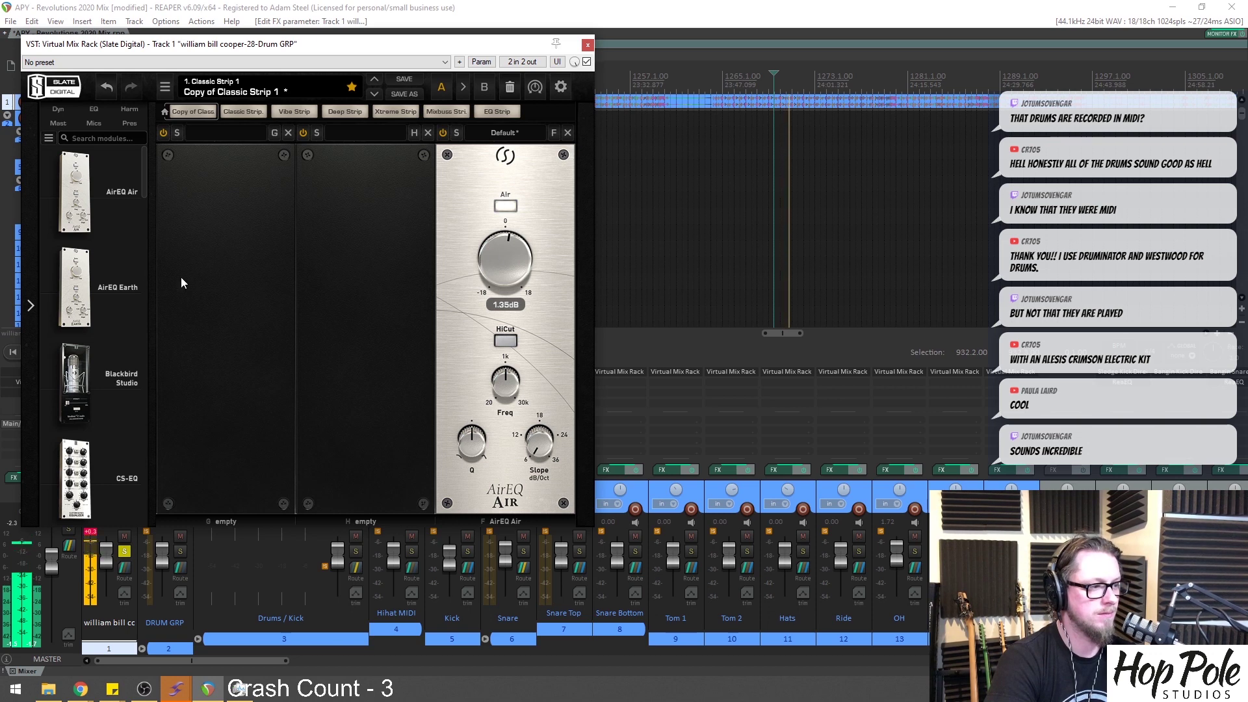
Put AirEQ Earth in the first slot at about 6 dB, then A/B the rack bypass
{"action": "left_click_drag", "start_coordinate": [144, 286], "coordinate": [247, 248]}
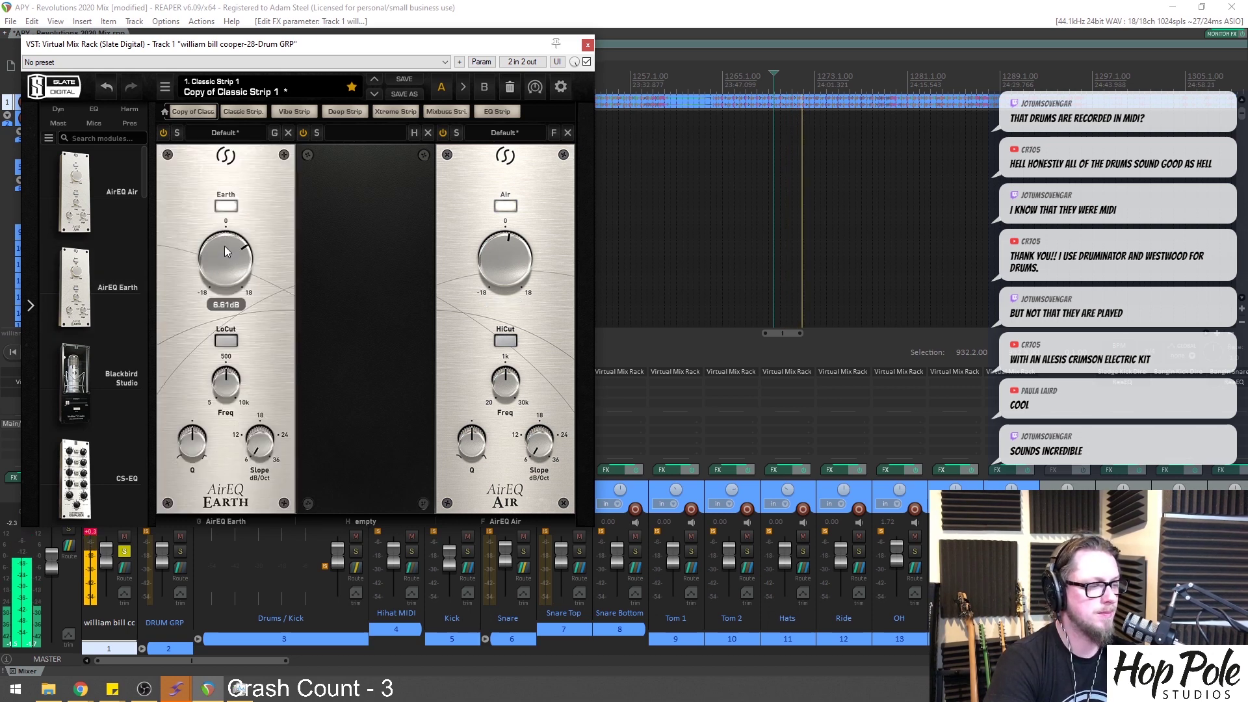
{"action": "left_click_drag", "start_coordinate": [229, 237], "coordinate": [225, 239]}
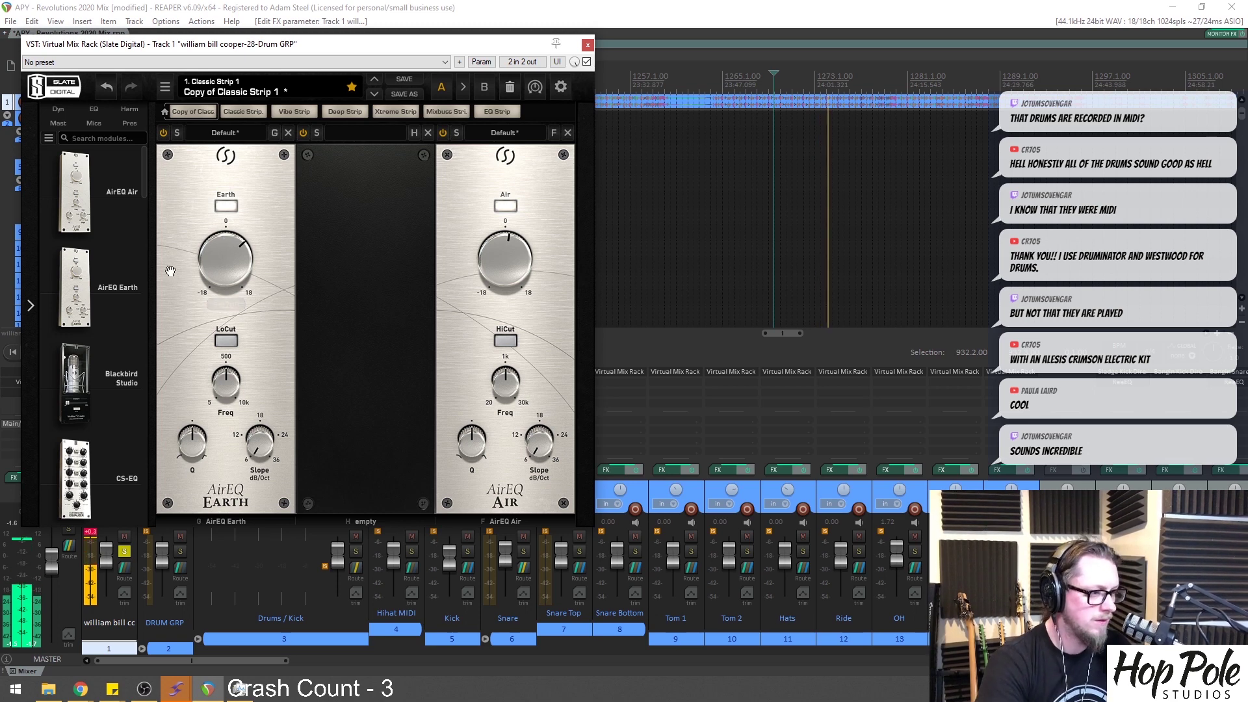
{"action": "left_click", "coordinate": [587, 63]}
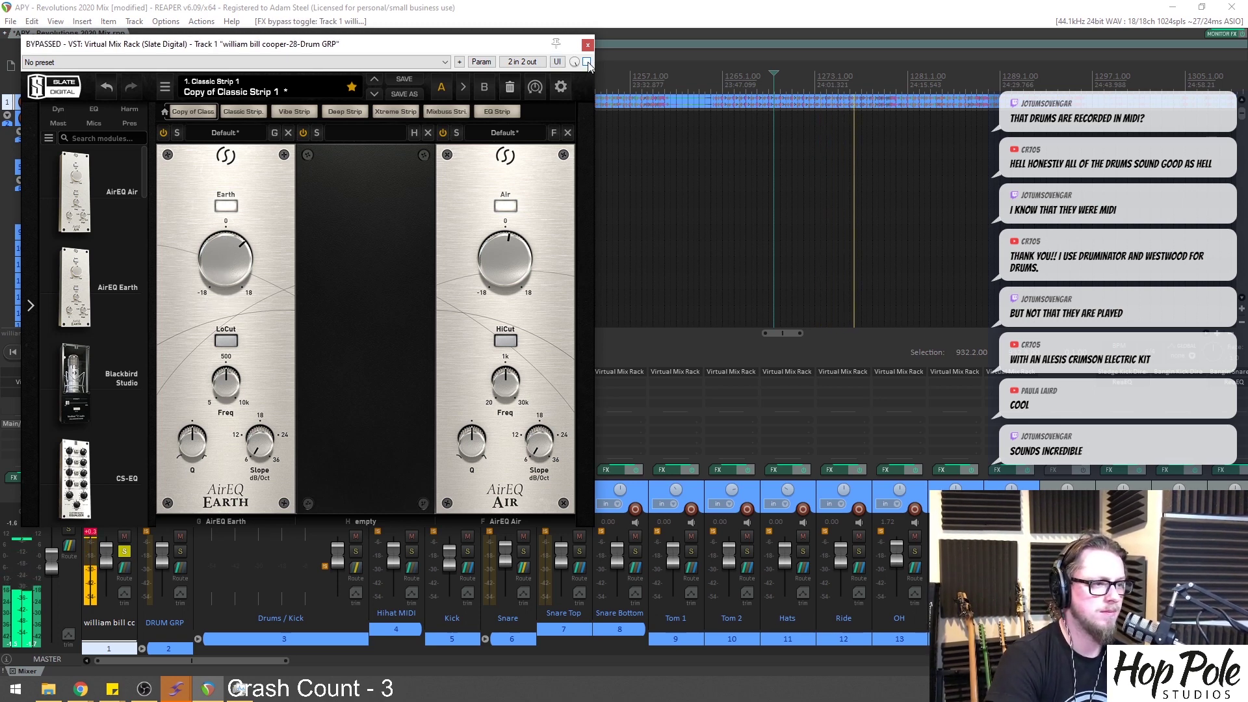
{"action": "left_click", "coordinate": [587, 62]}
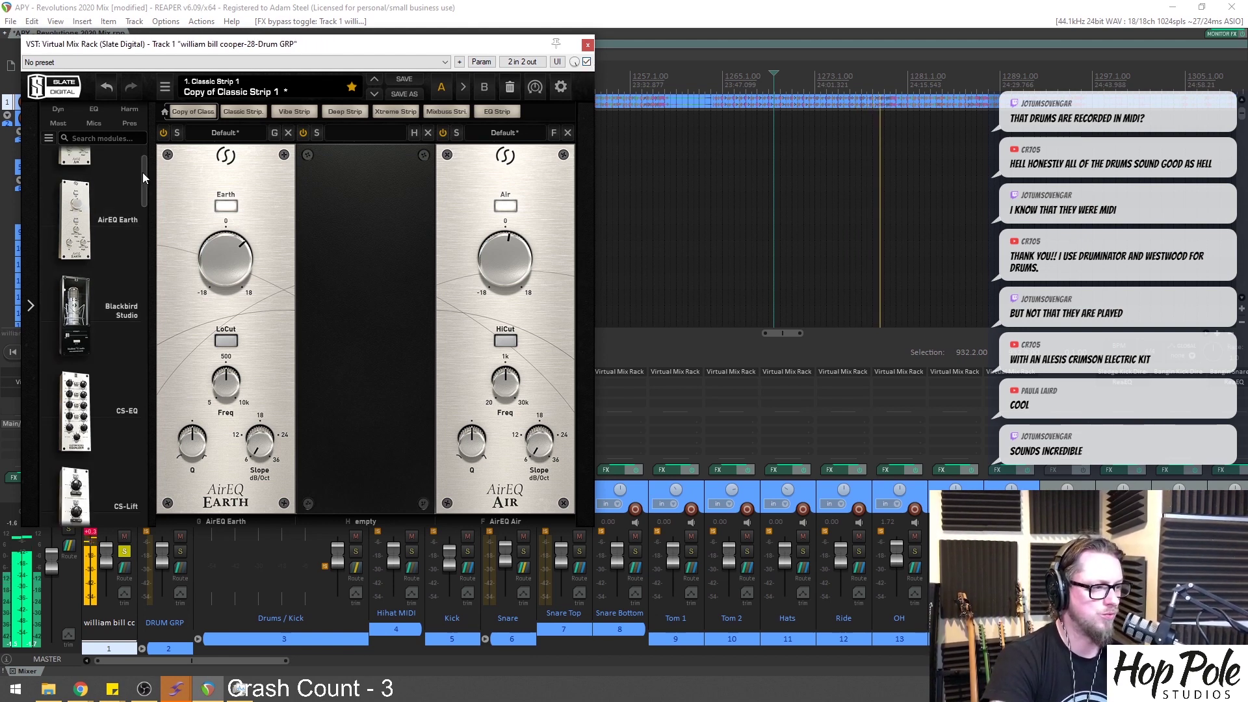
{"action": "scroll", "coordinate": [145, 173], "scroll_direction": "down", "scroll_amount": 1}
{"action": "scroll", "coordinate": [147, 178], "scroll_direction": "down", "scroll_amount": 5}
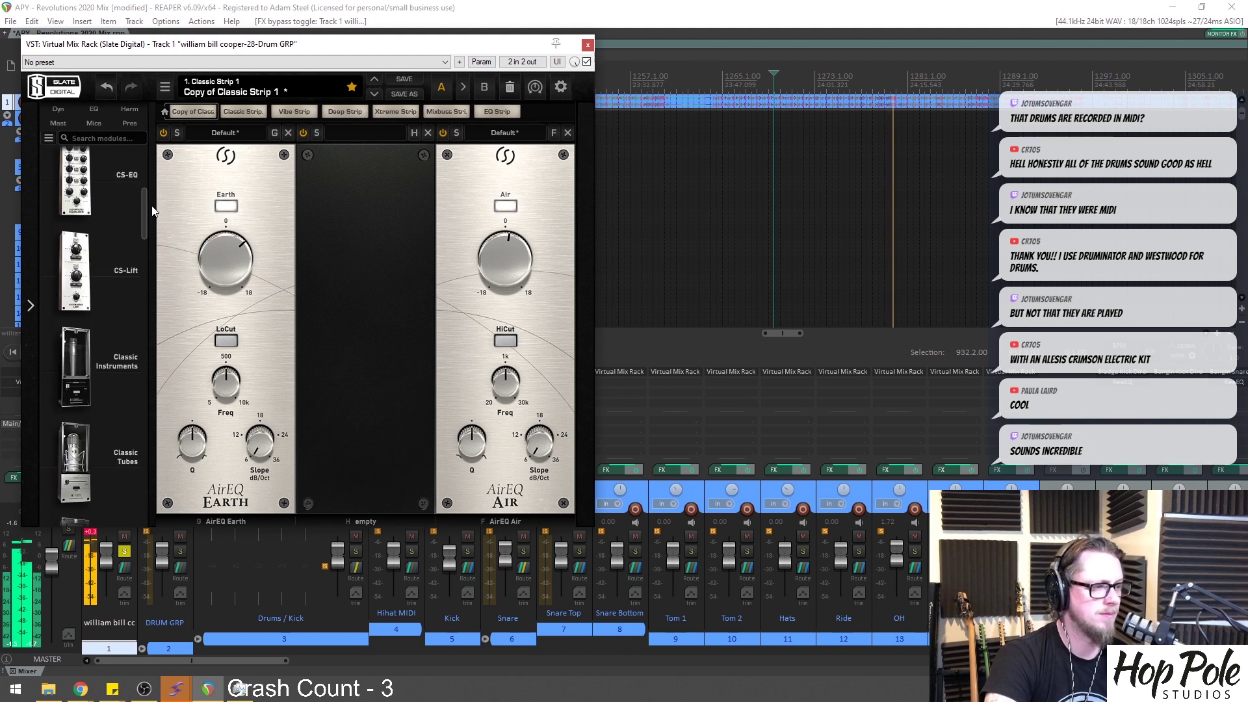
{"action": "scroll", "coordinate": [149, 279], "scroll_direction": "down", "scroll_amount": 4}
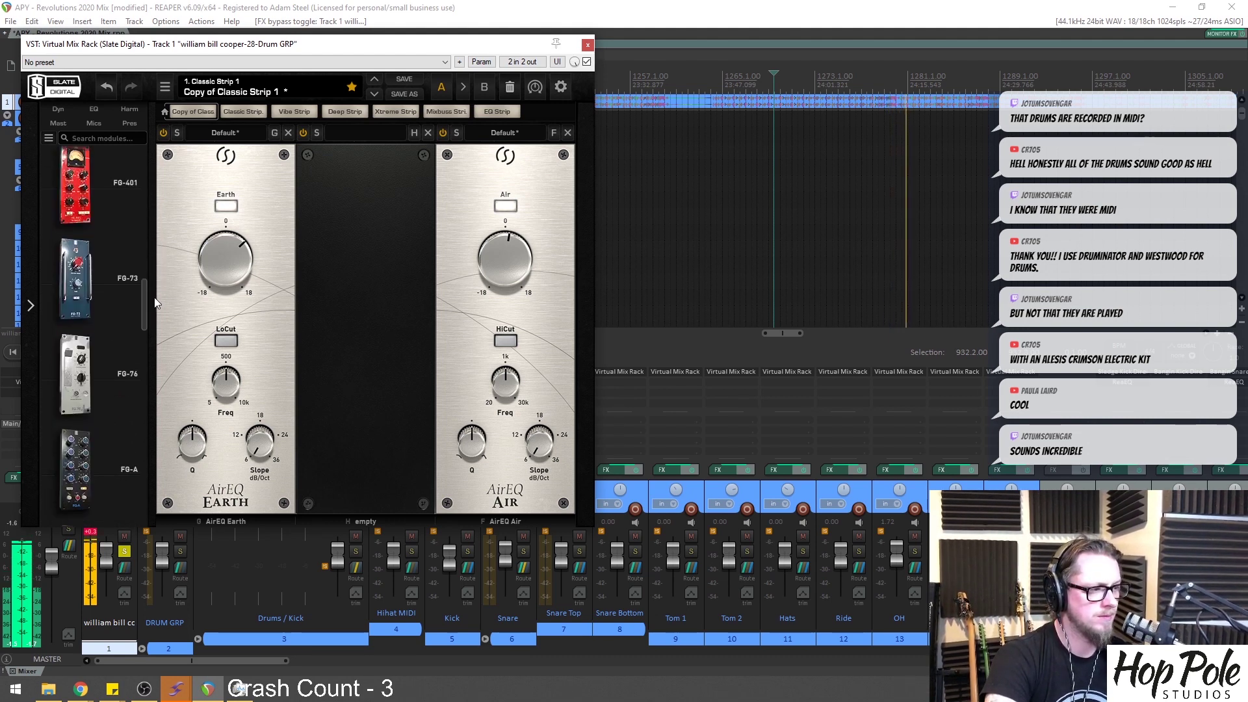
{"action": "left_click_drag", "start_coordinate": [141, 338], "coordinate": [138, 473]}
Add The Monster to the middle rack slot with its mix at 22.4%
{"action": "left_click_drag", "start_coordinate": [75, 279], "coordinate": [375, 297]}
{"action": "left_click_drag", "start_coordinate": [369, 455], "coordinate": [364, 522]}
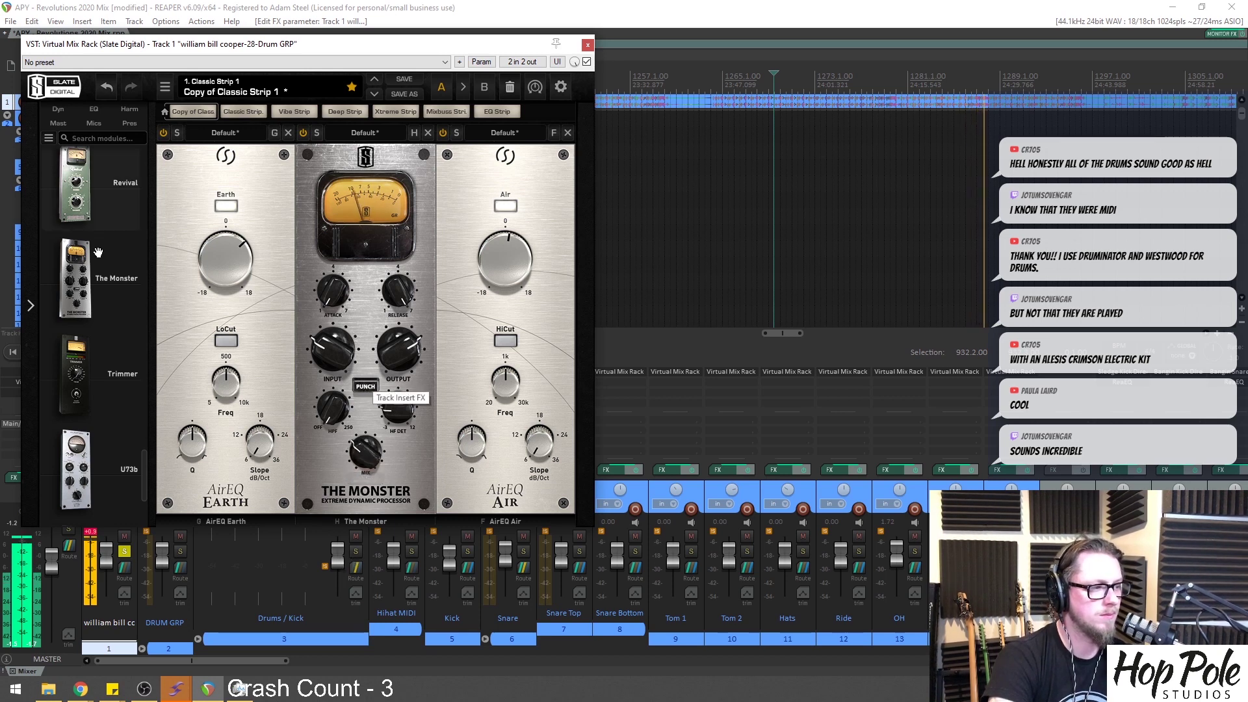
{"action": "scroll", "coordinate": [154, 434], "scroll_direction": "up", "scroll_amount": 2}
{"action": "scroll", "coordinate": [154, 434], "scroll_direction": "up", "scroll_amount": 5}
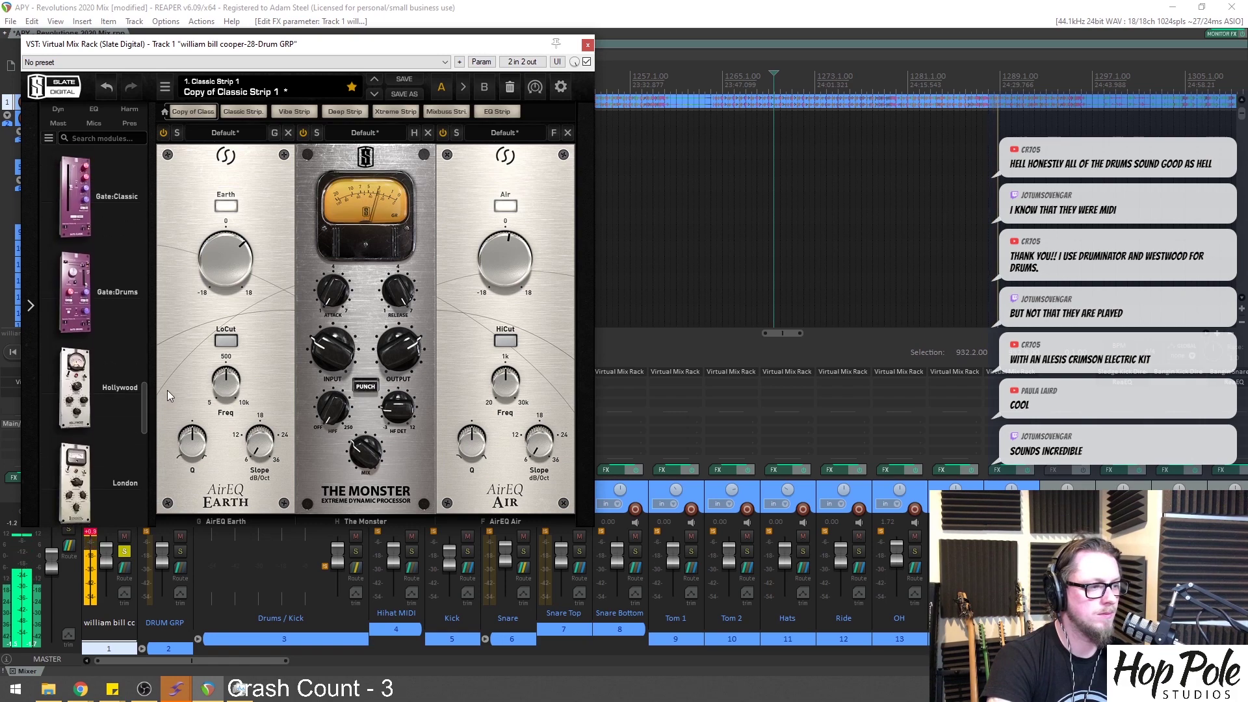
Insert FG-N after The Monster with its low band at about +2.4 dB
{"action": "left_click_drag", "start_coordinate": [143, 303], "coordinate": [501, 312]}
{"action": "left_click_drag", "start_coordinate": [619, 44], "coordinate": [1073, 133]}
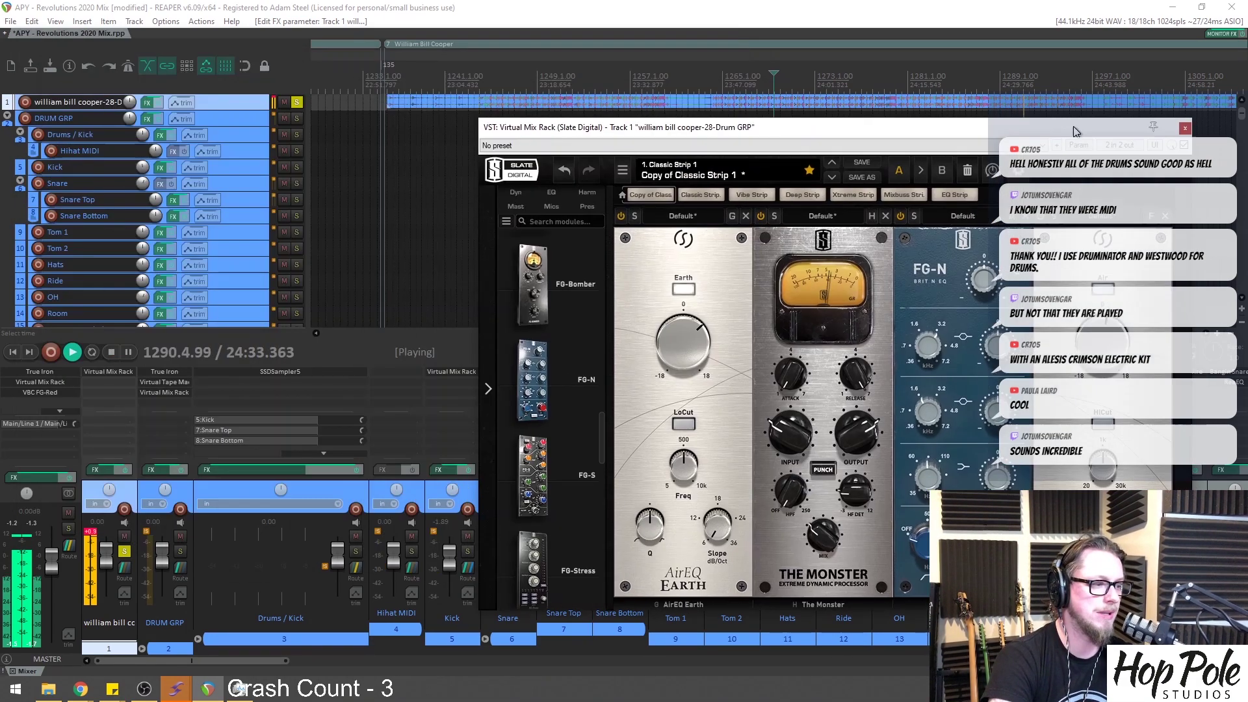
{"action": "left_click_drag", "start_coordinate": [659, 134], "coordinate": [356, 118]}
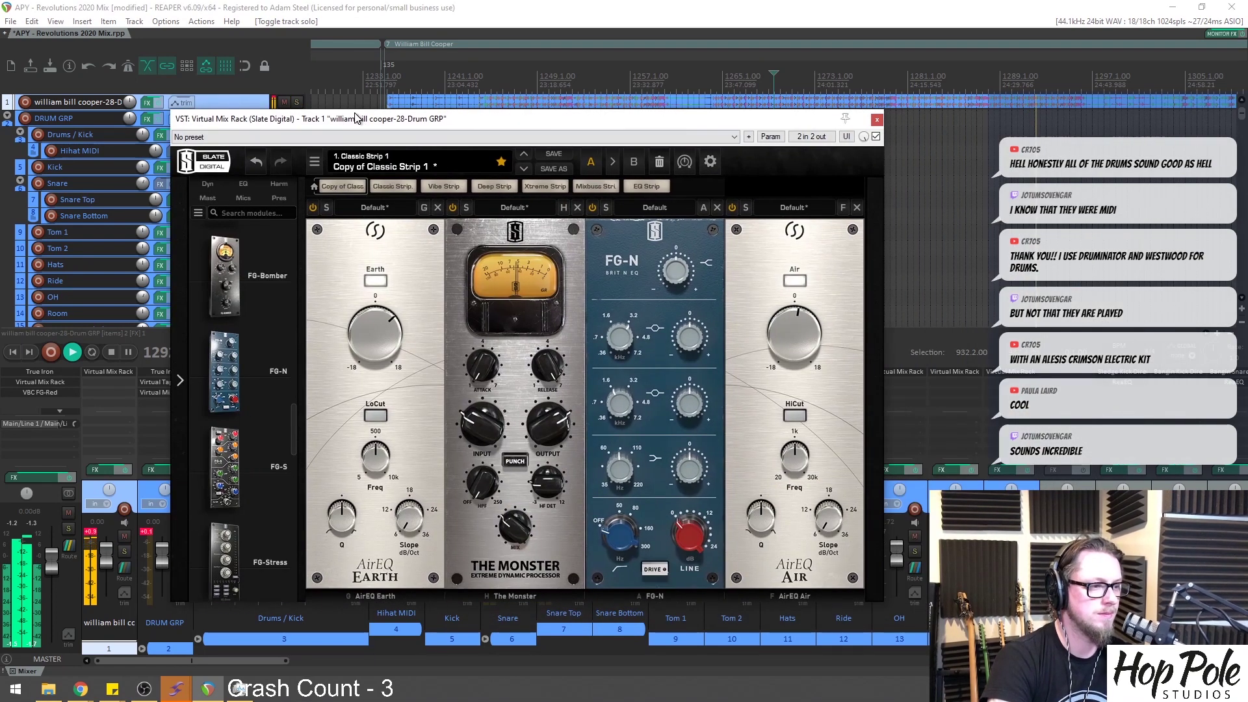
{"action": "left_click_drag", "start_coordinate": [687, 476], "coordinate": [694, 468]}
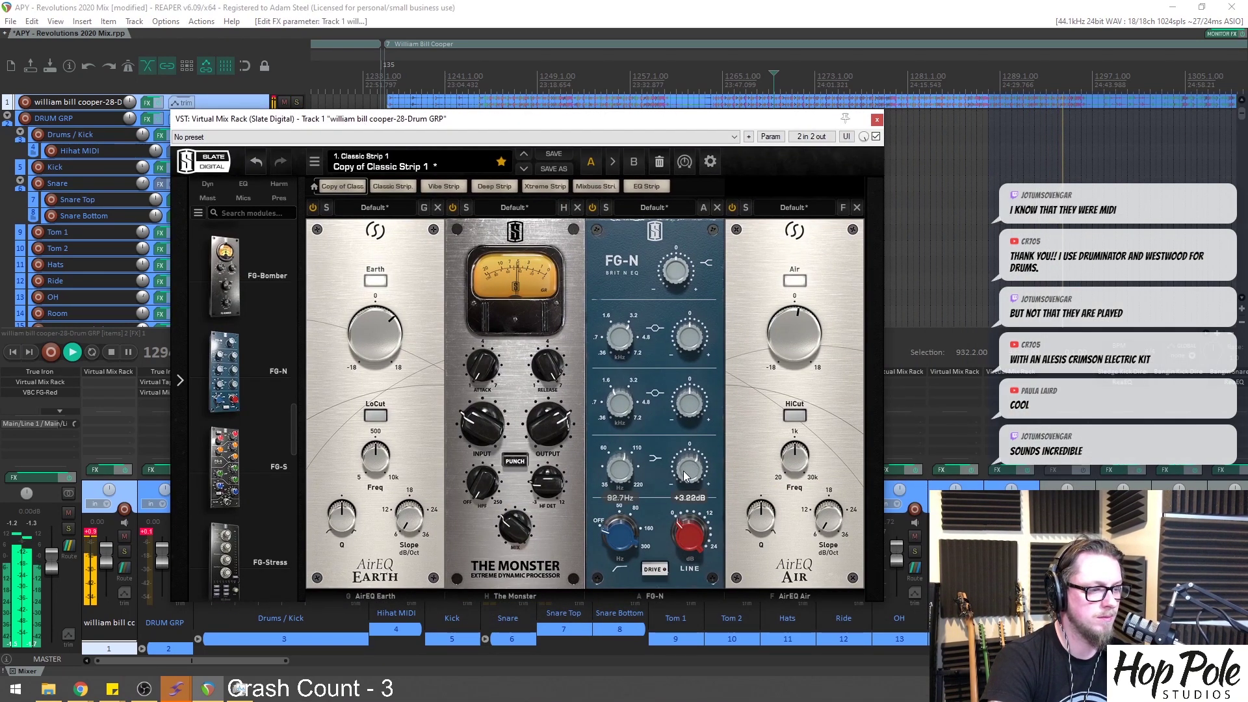
{"action": "left_click_drag", "start_coordinate": [677, 475], "coordinate": [678, 486]}
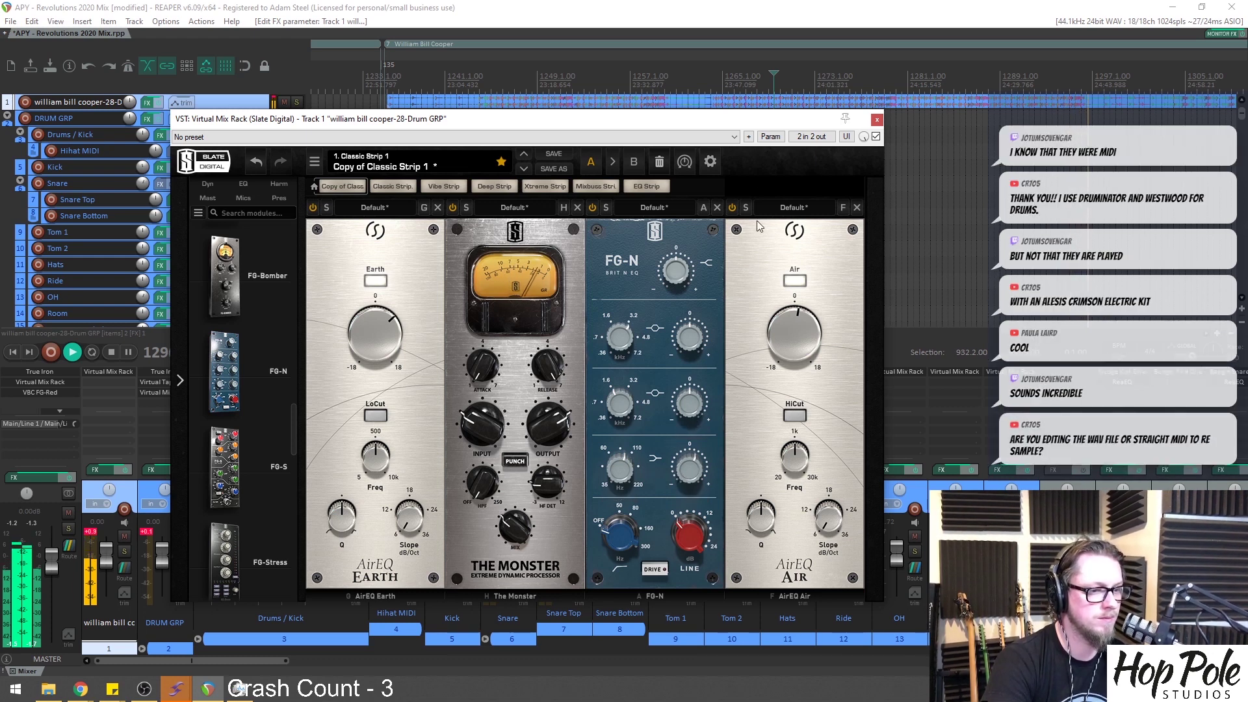
Close the track 1 rack window and save the project
{"action": "left_click", "coordinate": [876, 121]}
{"action": "scroll", "coordinate": [832, 166], "scroll_direction": "down", "scroll_amount": 6}
{"action": "key", "text": "ctrl+s"}
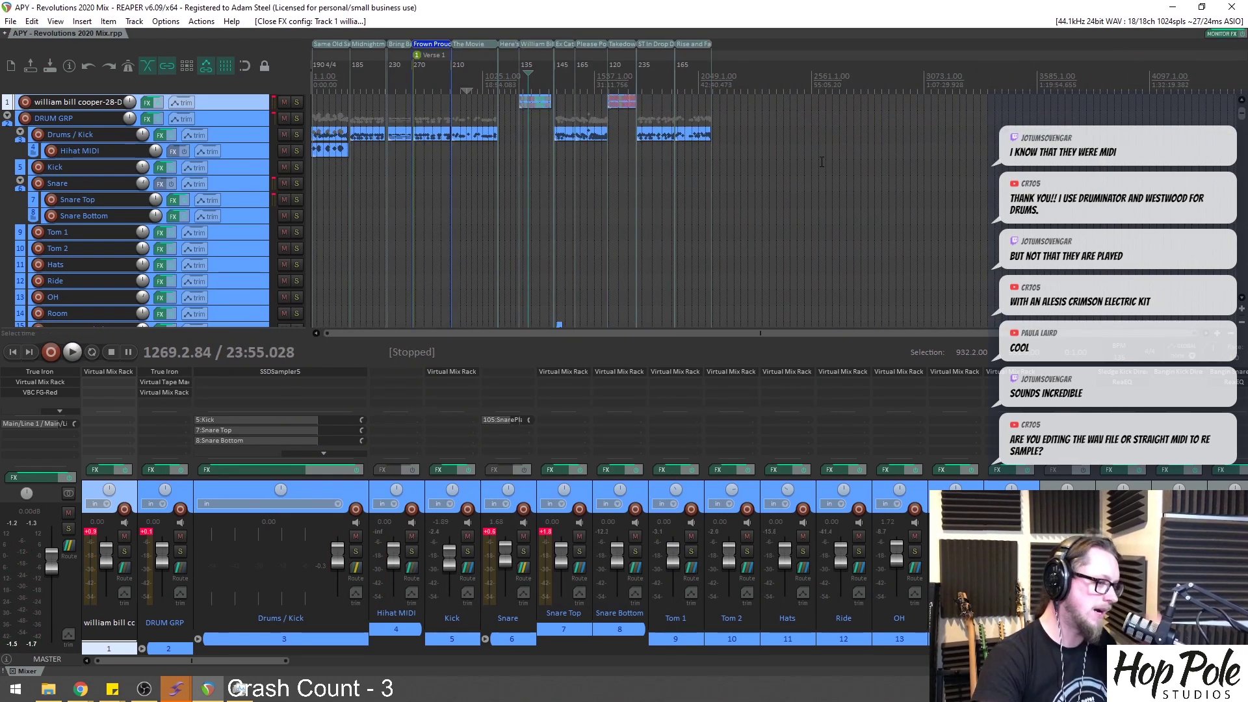
Solo Drums / Kick and play it from bar 315, then clear the solo and stop
{"action": "left_click", "coordinate": [379, 69]}
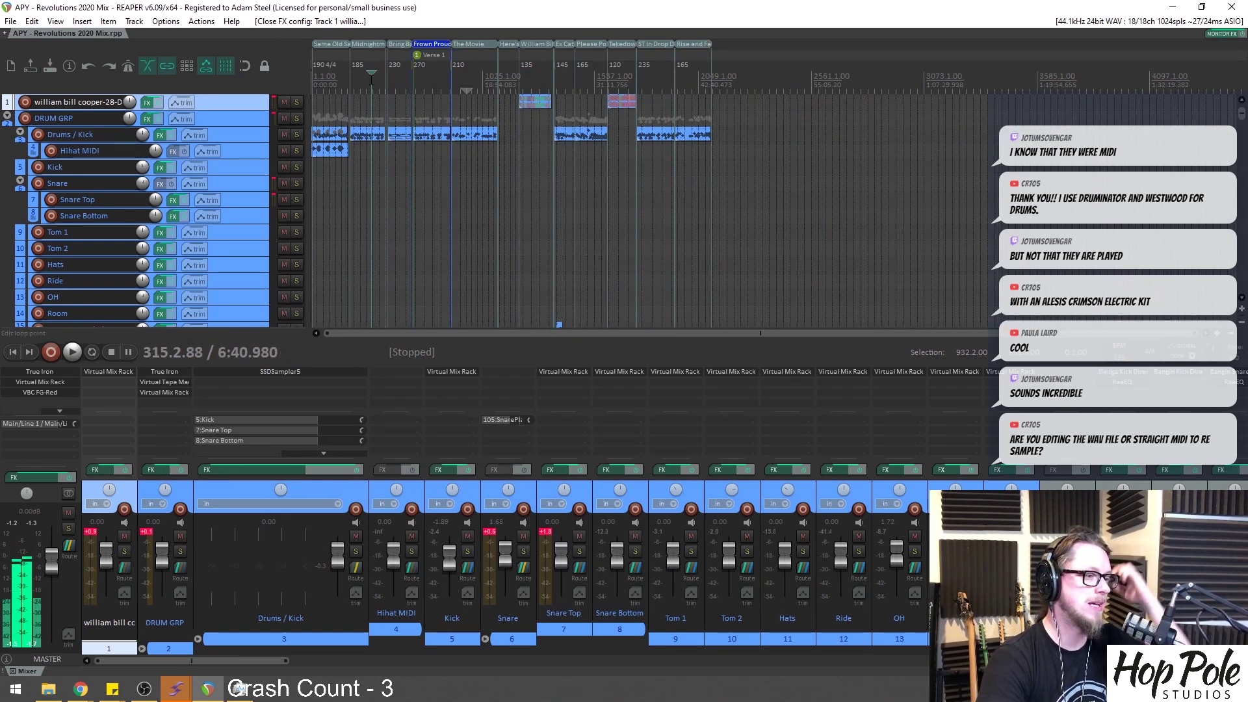
{"action": "scroll", "coordinate": [379, 68], "scroll_direction": "up", "scroll_amount": 3}
{"action": "left_click", "coordinate": [270, 136]}
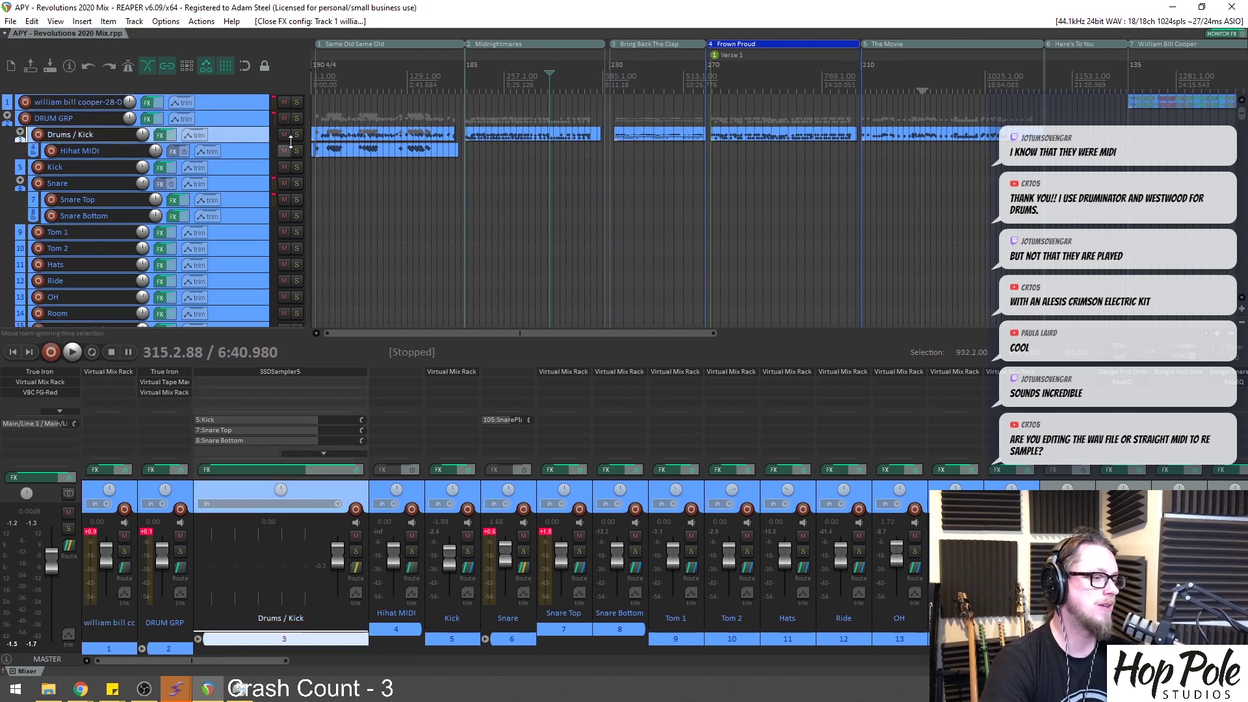
{"action": "left_click", "coordinate": [297, 135]}
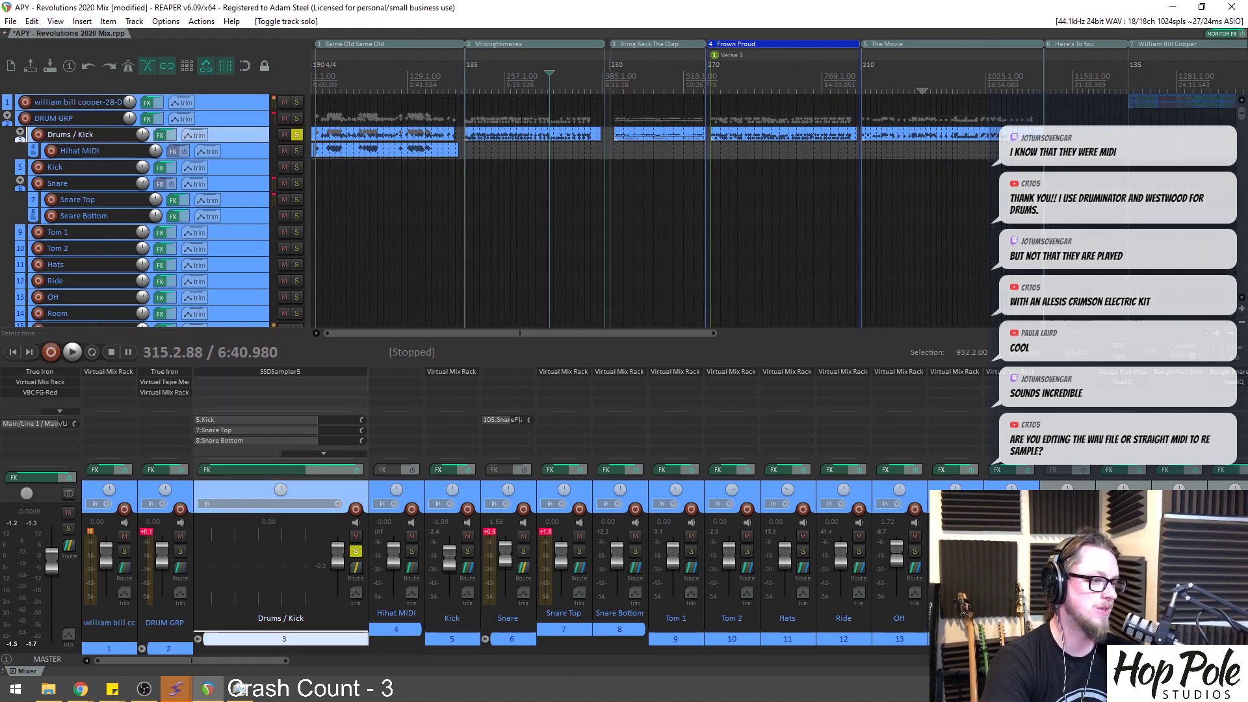
{"action": "key", "text": "space"}
{"action": "scroll", "coordinate": [651, 78], "scroll_direction": "up", "scroll_amount": 2}
{"action": "key", "text": "ctrl+alt+s"}
{"action": "key", "text": "space"}
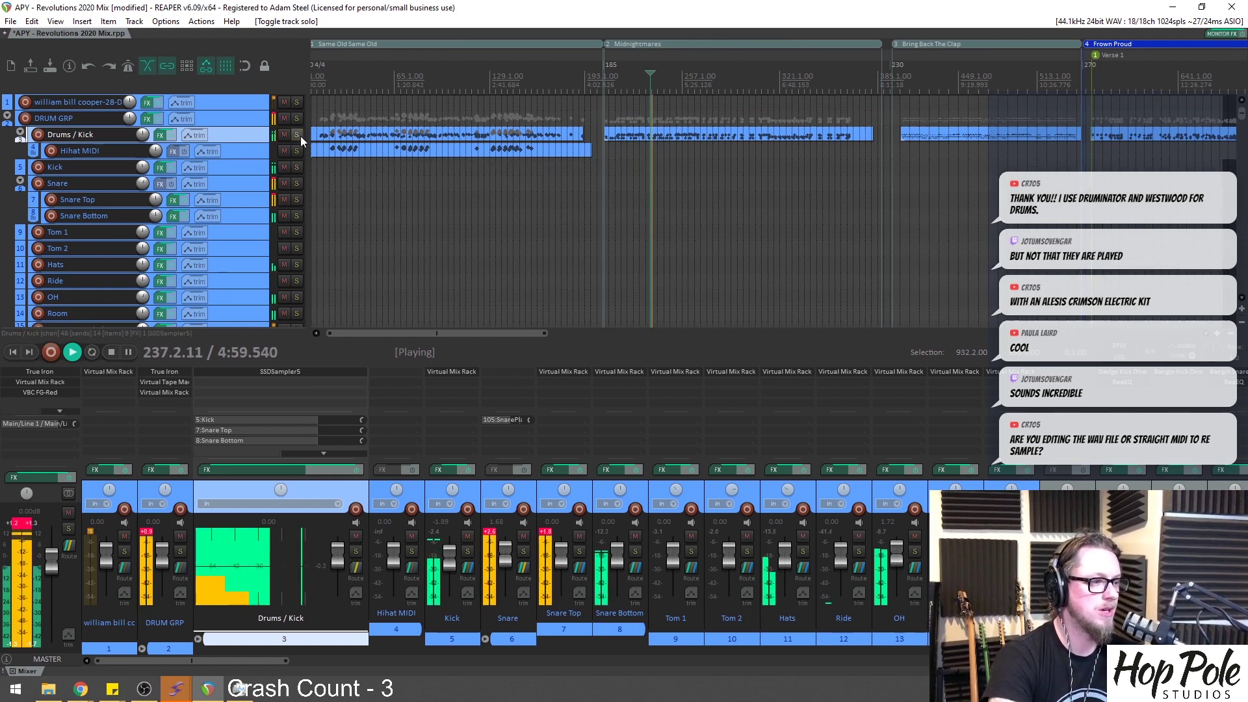
Move the edit position to bar 1310 and save the project
{"action": "scroll", "coordinate": [624, 91], "scroll_direction": "down", "scroll_amount": 5}
{"action": "left_click", "coordinate": [543, 102]}
{"action": "scroll", "coordinate": [676, 101], "scroll_direction": "up", "scroll_amount": 4}
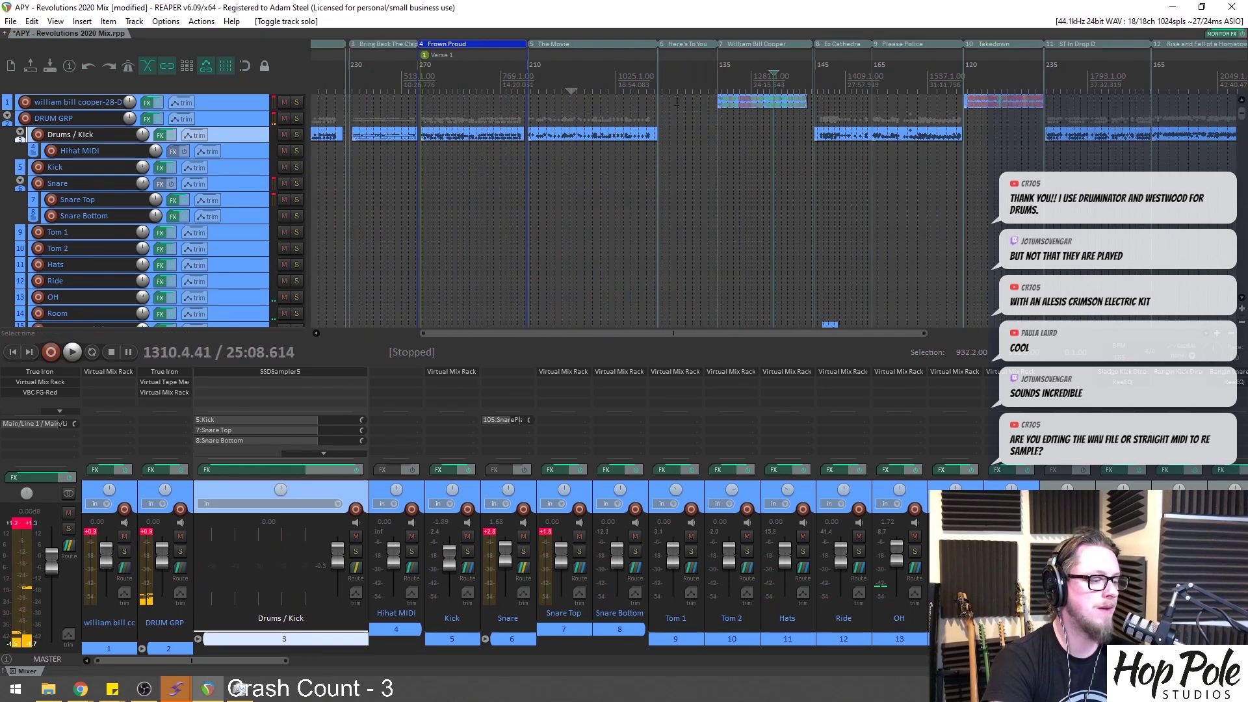
{"action": "key", "text": "ctrl+s"}
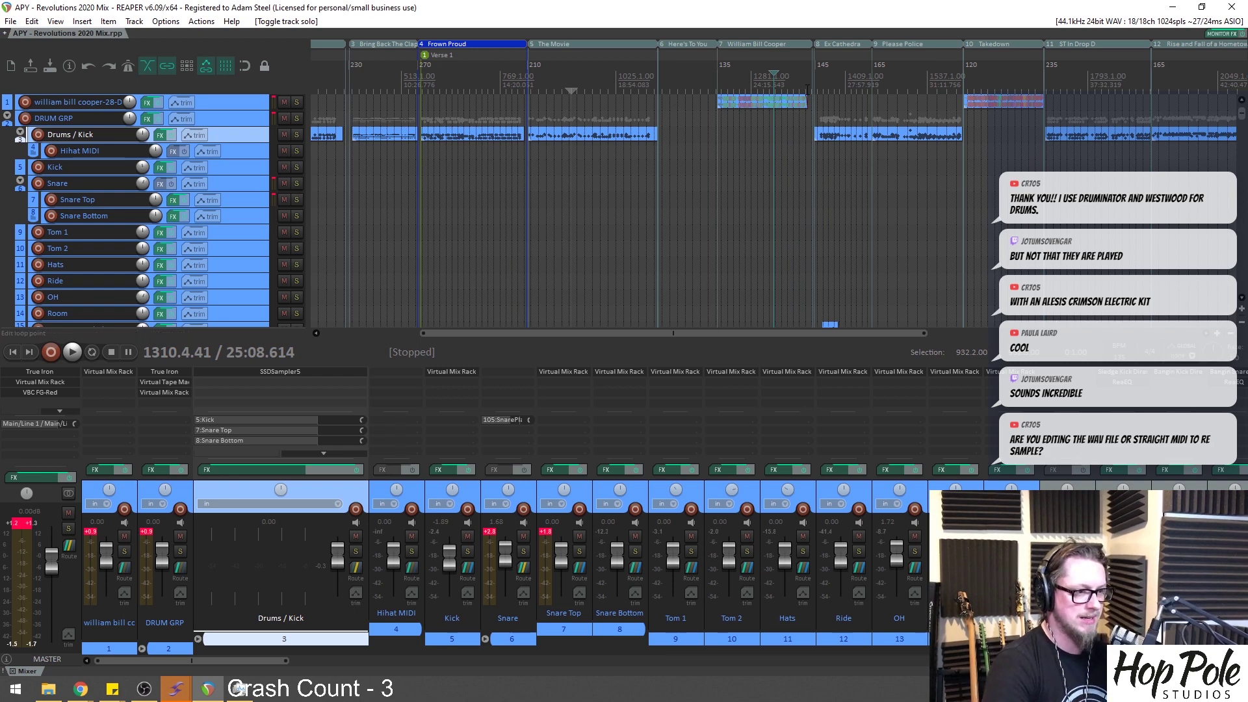
Select the reference items, including Takedown, and move the edit position to bar 1273
{"action": "left_click", "coordinate": [751, 106]}
{"action": "left_click", "coordinate": [988, 104]}
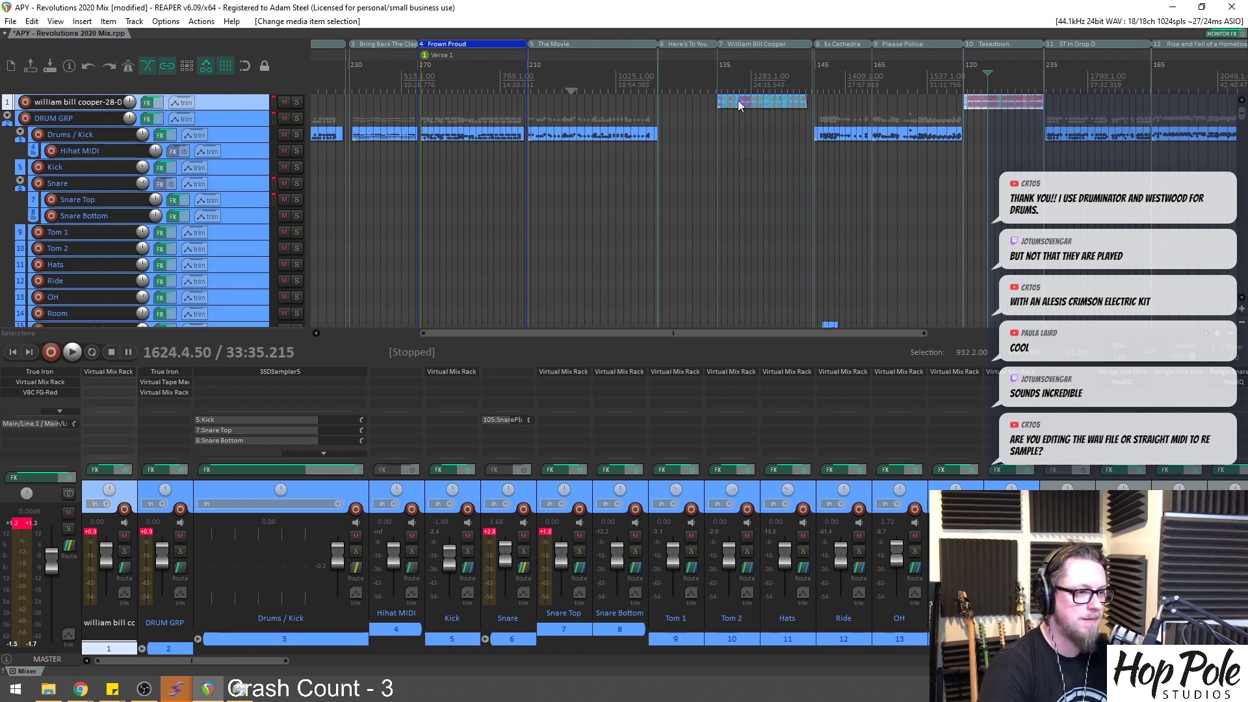
{"action": "left_click", "coordinate": [746, 71]}
{"action": "scroll", "coordinate": [765, 69], "scroll_direction": "down", "scroll_amount": 1}
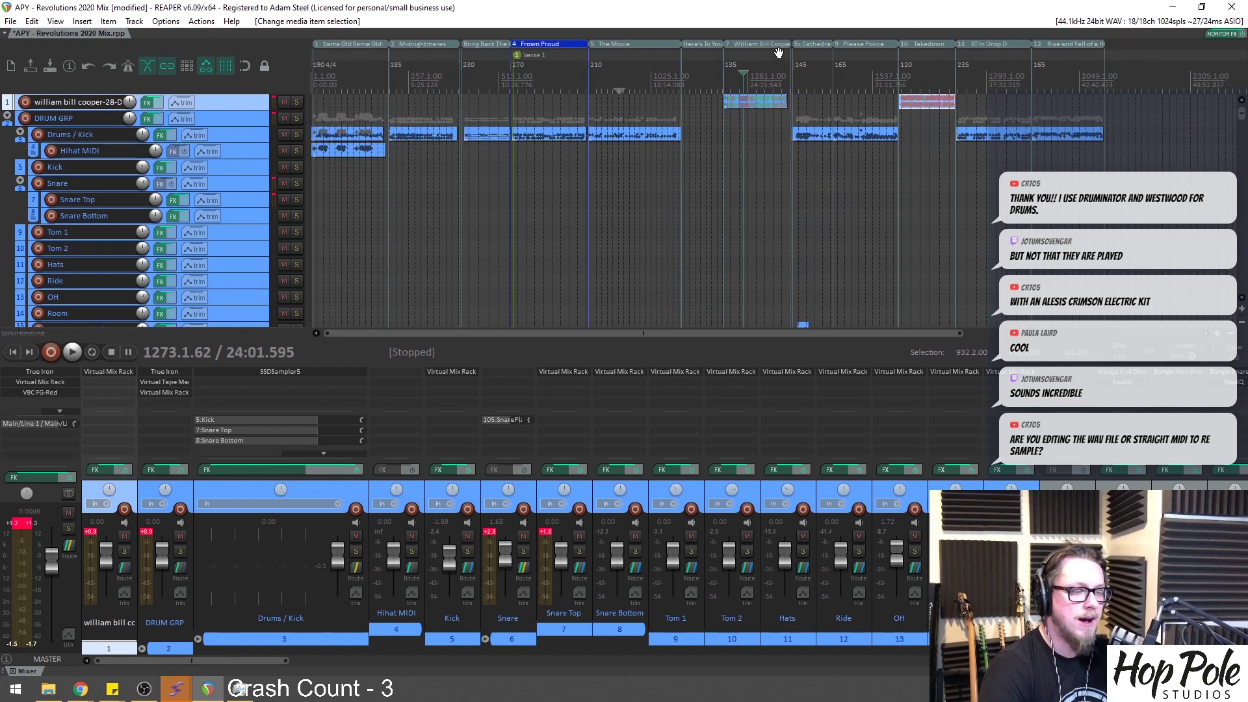
{"action": "scroll", "coordinate": [854, 78], "scroll_direction": "up", "scroll_amount": 1}
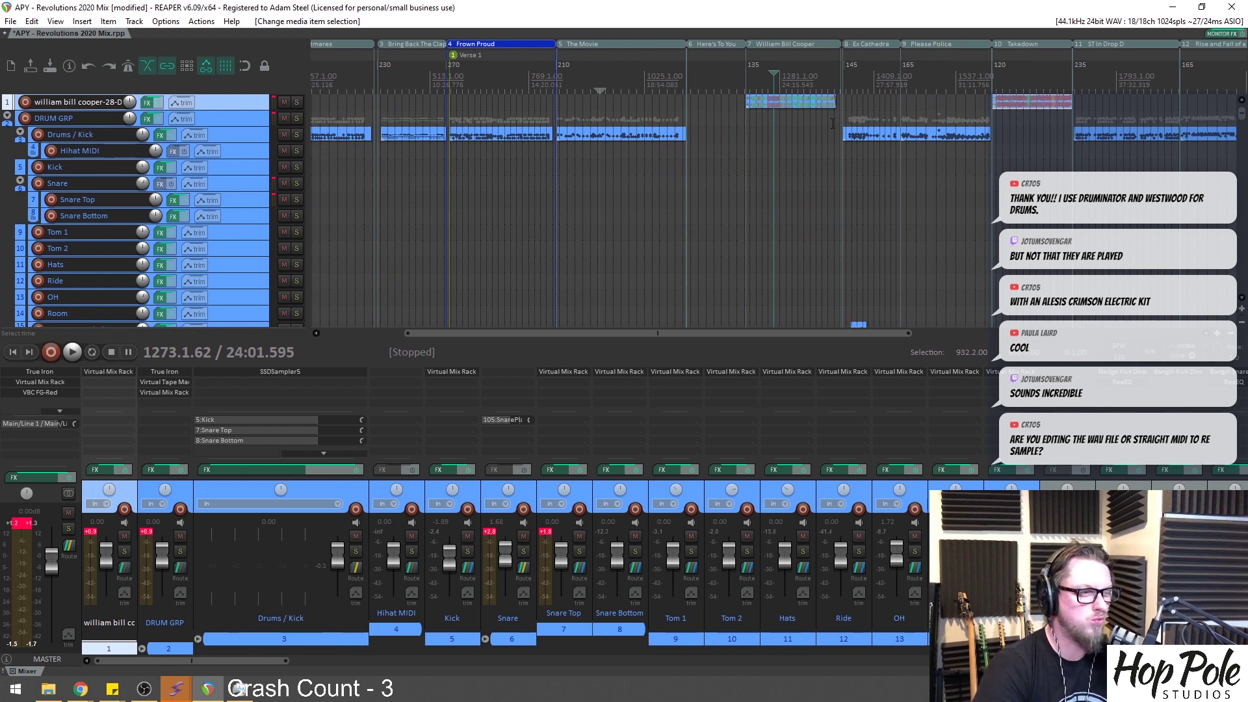
{"action": "scroll", "coordinate": [423, 130], "scroll_direction": "up", "scroll_amount": 2}
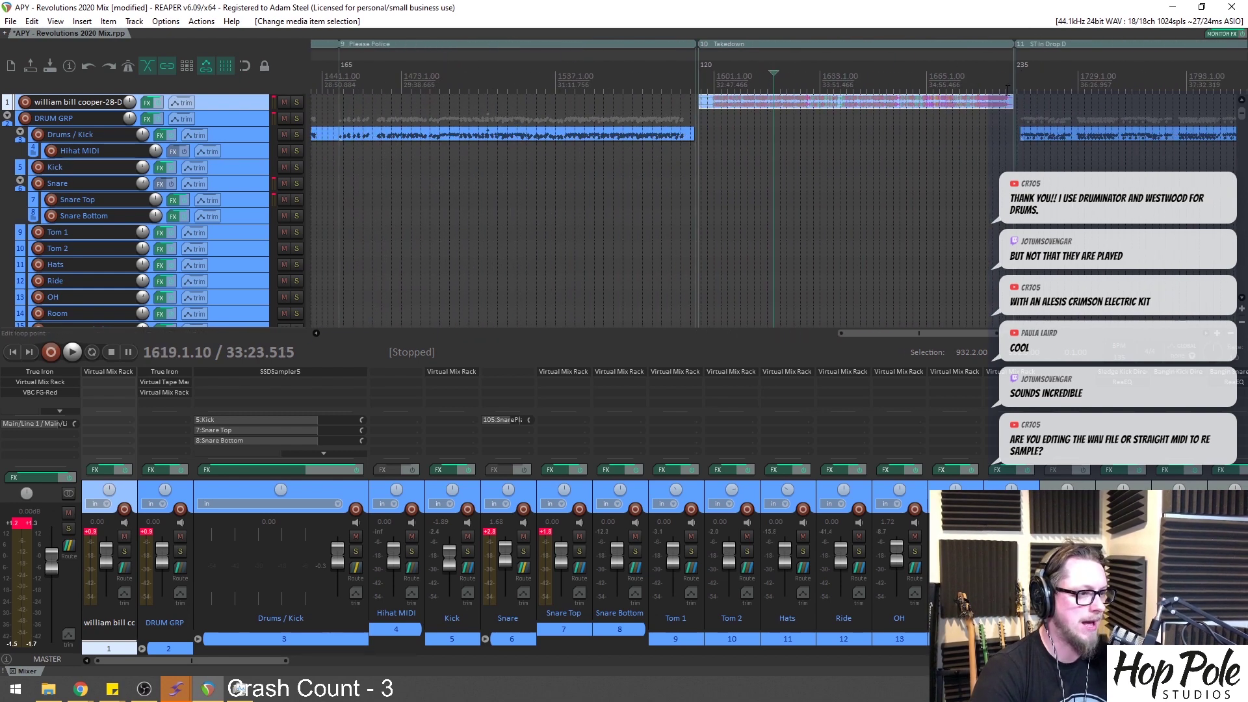
Enlarge the top reference track and start playing the old Takedown reference mix
{"action": "left_click_drag", "start_coordinate": [275, 112], "coordinate": [275, 173]}
{"action": "scroll", "coordinate": [846, 93], "scroll_direction": "up", "scroll_amount": 3}
{"action": "scroll", "coordinate": [845, 93], "scroll_direction": "up", "scroll_amount": 2}
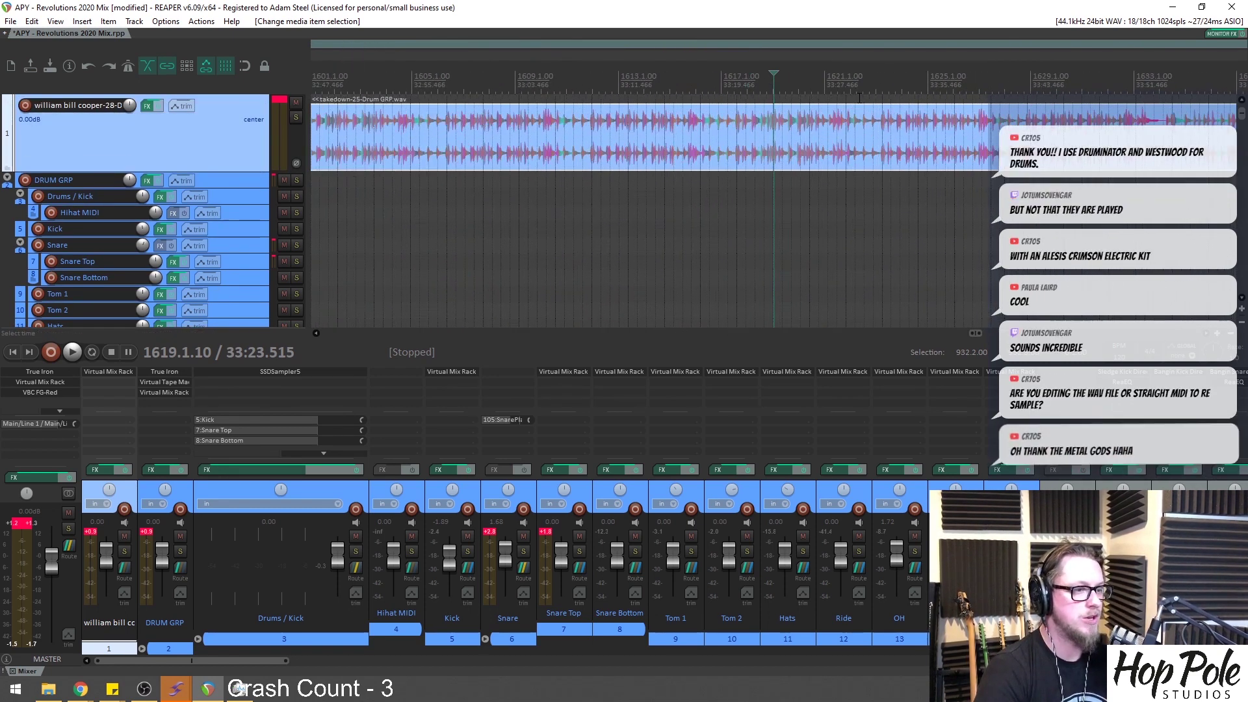
{"action": "key", "text": "space"}
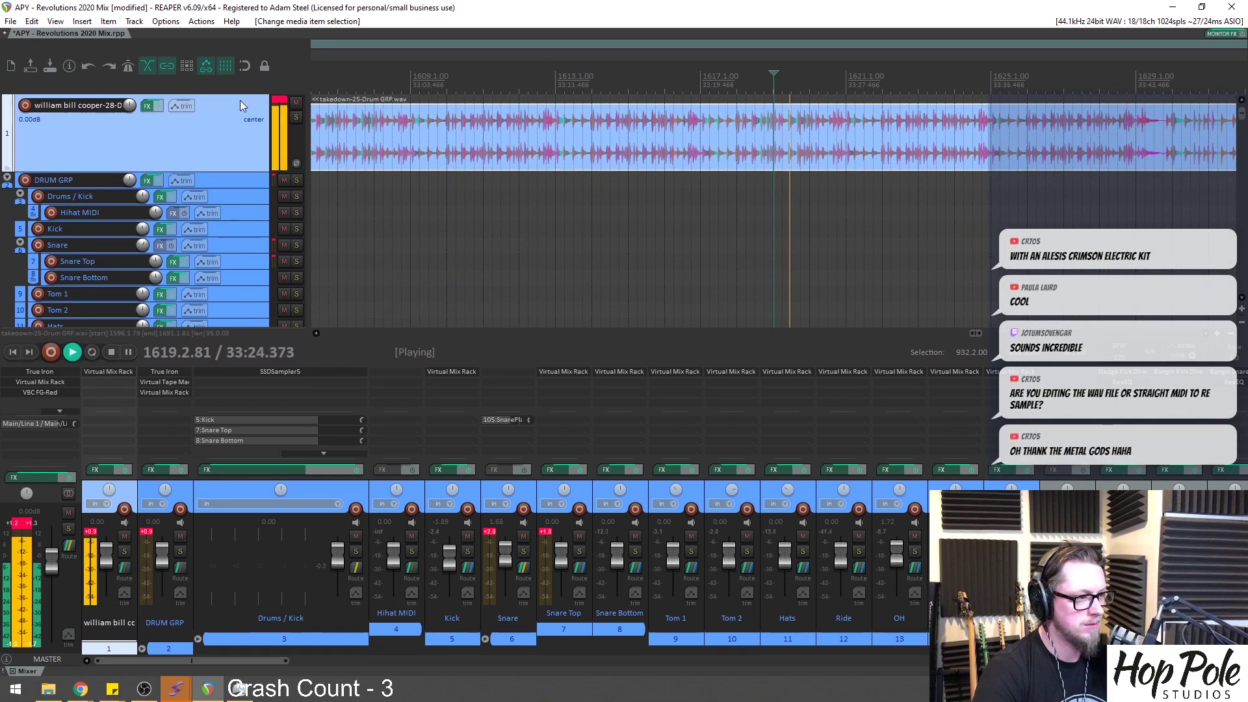
{"action": "scroll", "coordinate": [468, 94], "scroll_direction": "down", "scroll_amount": 6}
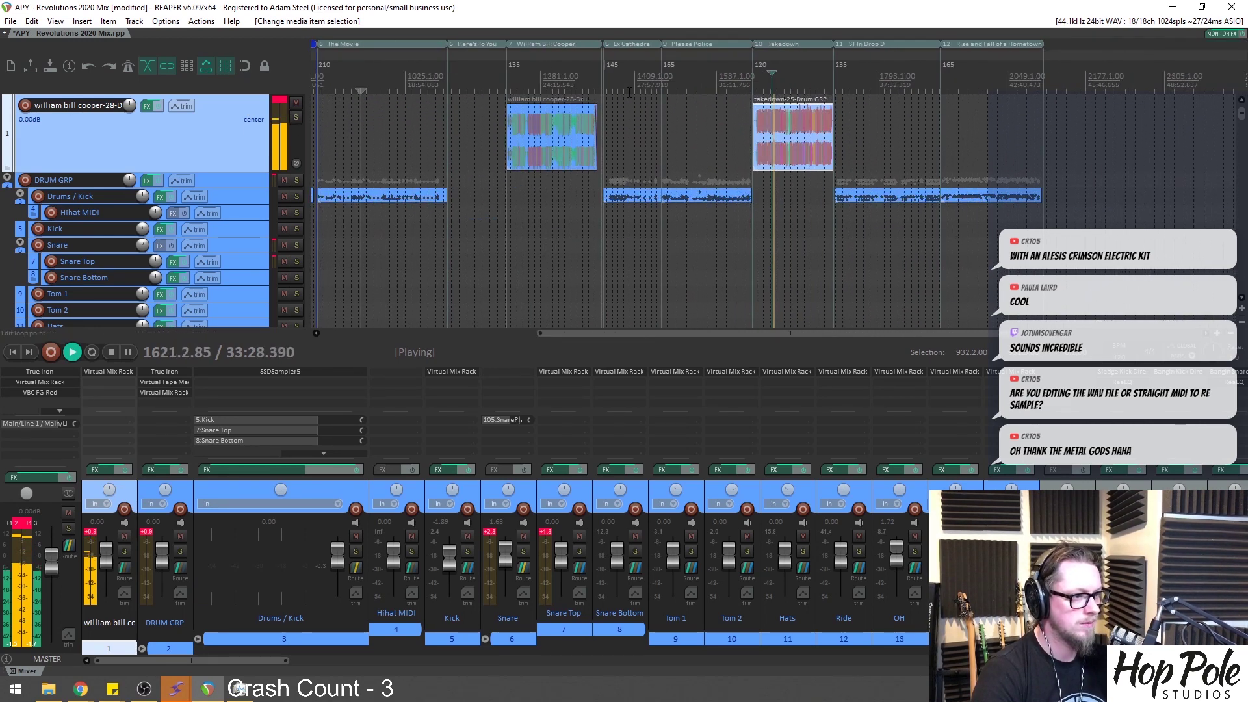
{"action": "scroll", "coordinate": [726, 104], "scroll_direction": "up", "scroll_amount": 5}
{"action": "scroll", "coordinate": [675, 113], "scroll_direction": "down", "scroll_amount": 3}
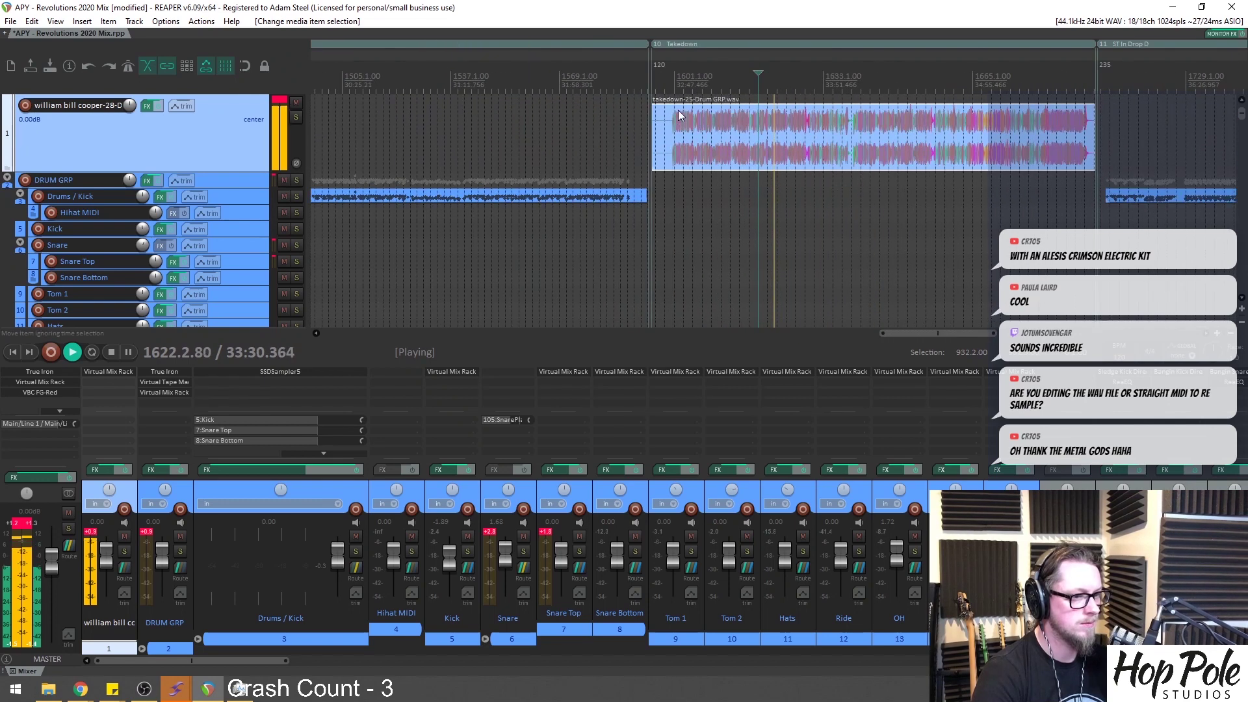
{"action": "scroll", "coordinate": [674, 114], "scroll_direction": "down", "scroll_amount": 3}
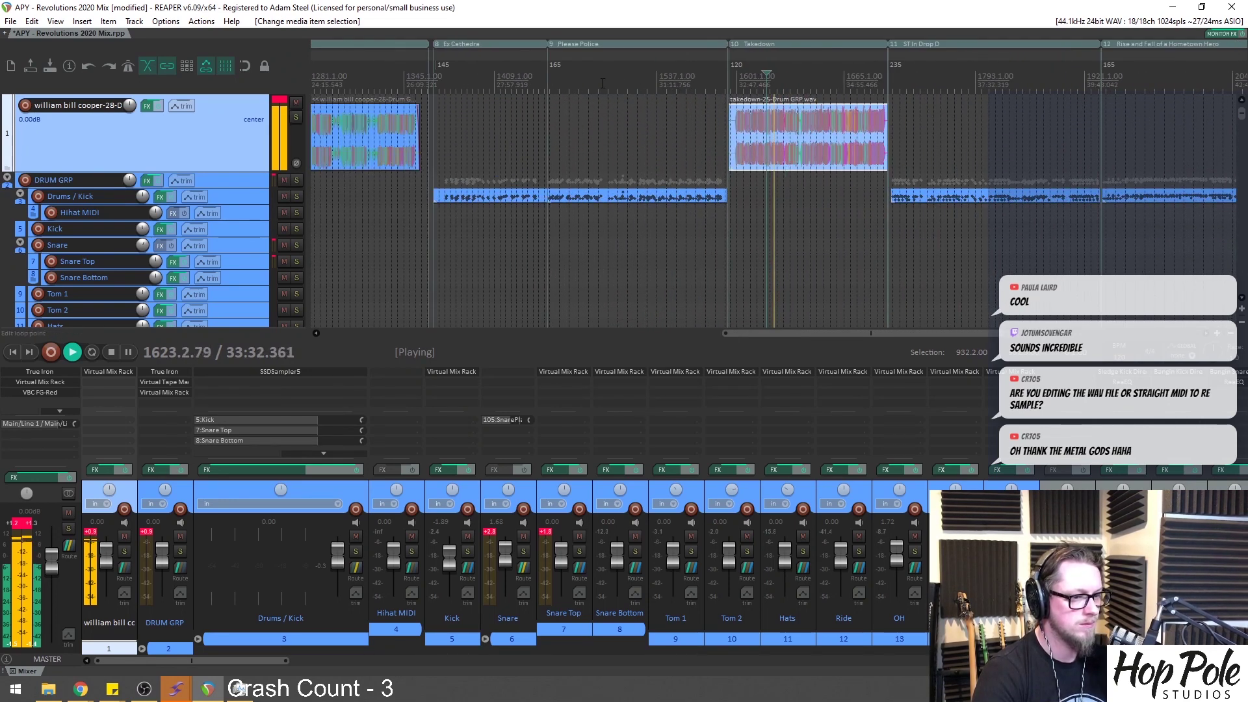
{"action": "scroll", "coordinate": [413, 62], "scroll_direction": "down", "scroll_amount": 2}
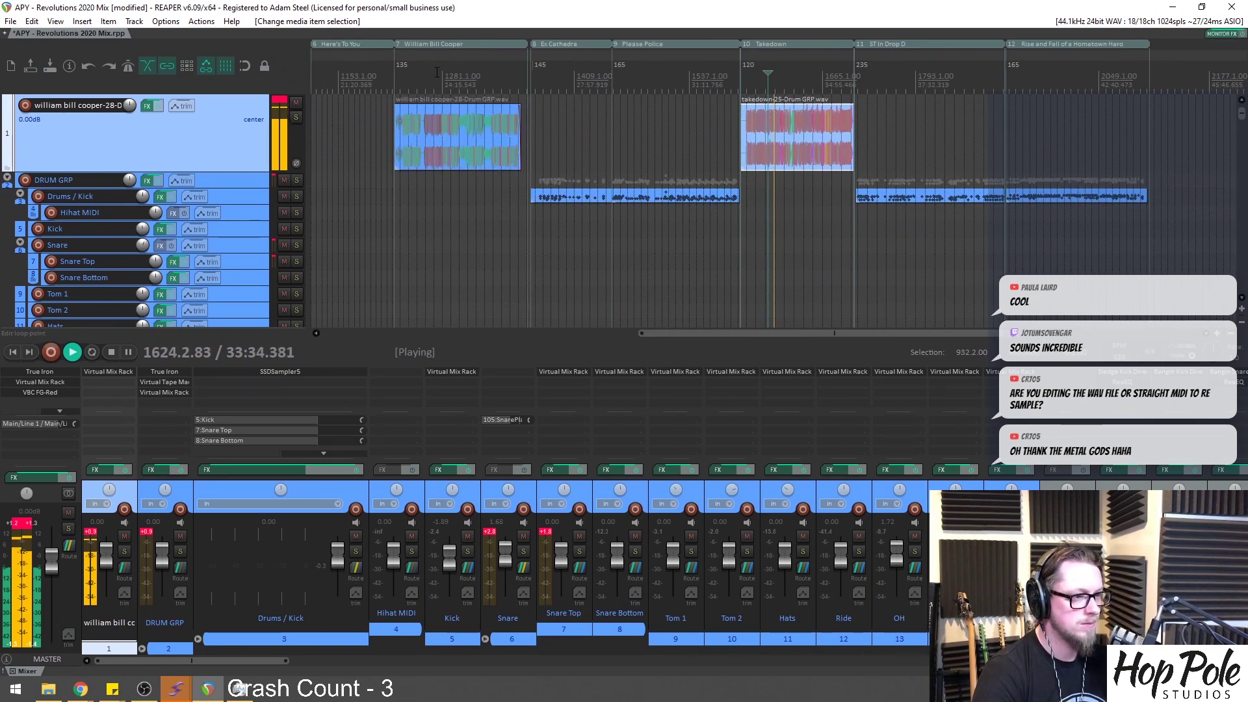
Jump playback to the William Bill Cooper reference mix for comparison
{"action": "left_click", "coordinate": [437, 72]}
{"action": "scroll", "coordinate": [774, 104], "scroll_direction": "up", "scroll_amount": 5}
{"action": "scroll", "coordinate": [775, 103], "scroll_direction": "down", "scroll_amount": 2}
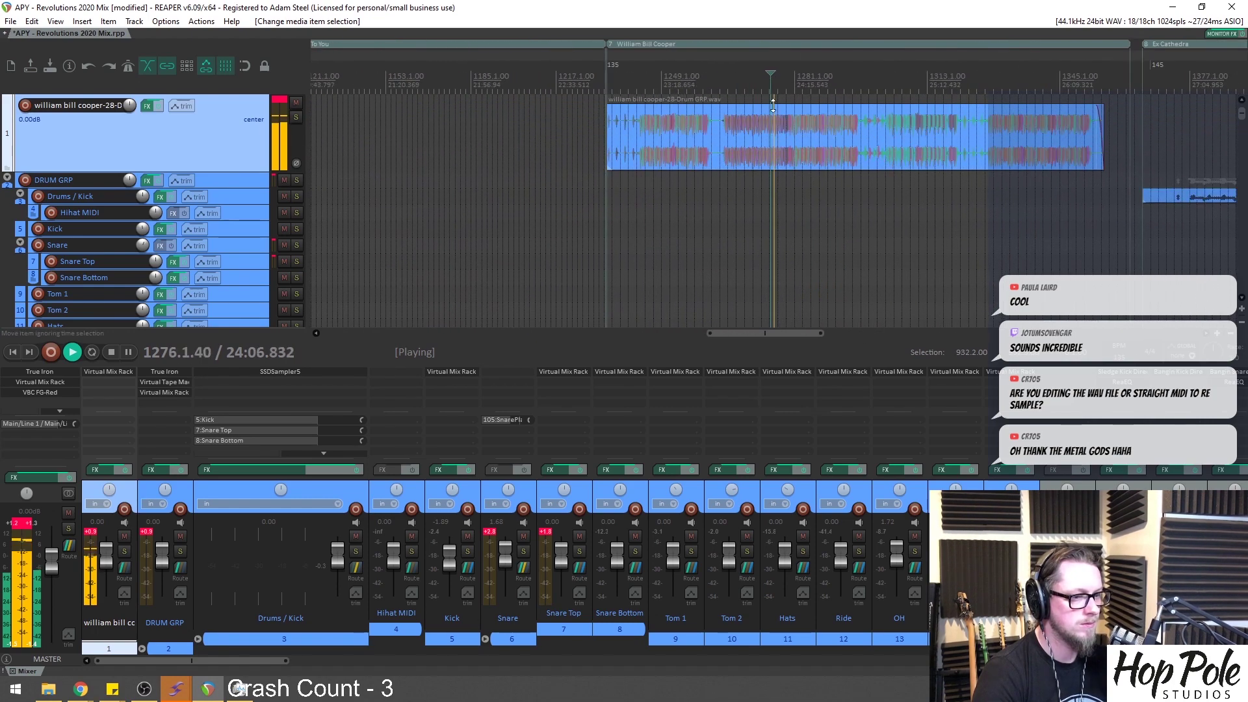
{"action": "scroll", "coordinate": [775, 104], "scroll_direction": "down", "scroll_amount": 3}
{"action": "scroll", "coordinate": [835, 117], "scroll_direction": "up", "scroll_amount": 5}
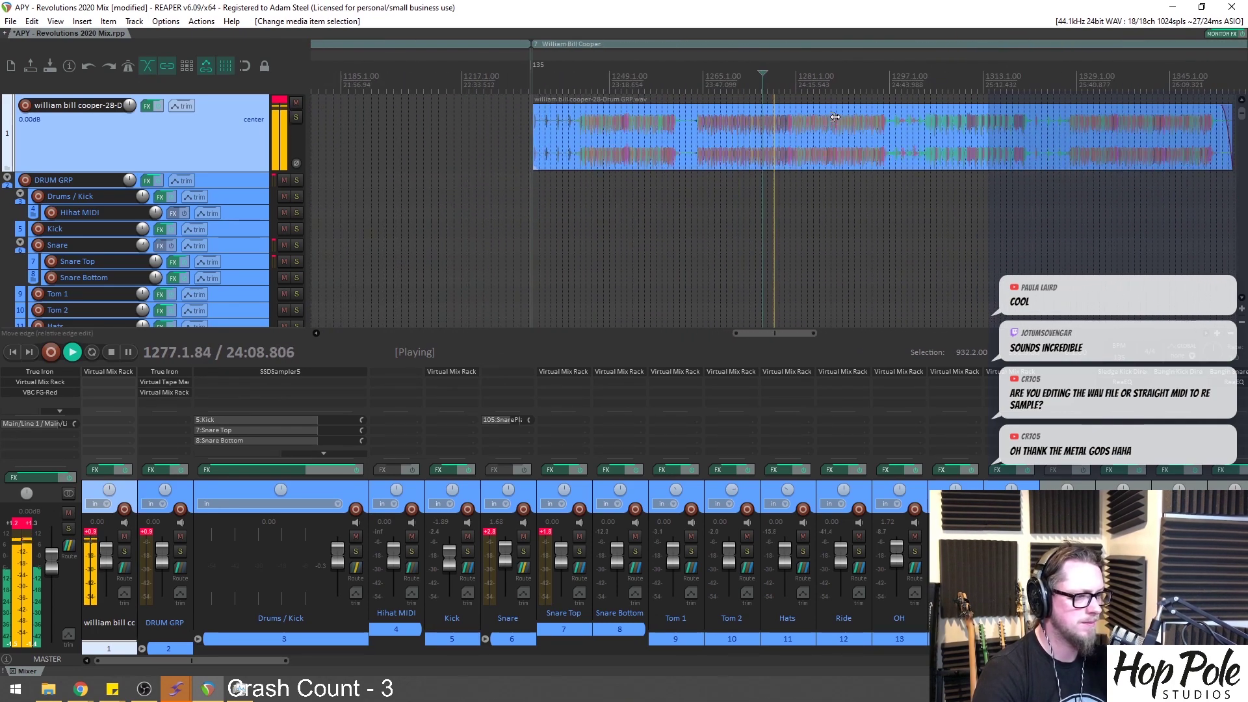
{"action": "scroll", "coordinate": [840, 116], "scroll_direction": "up", "scroll_amount": 2}
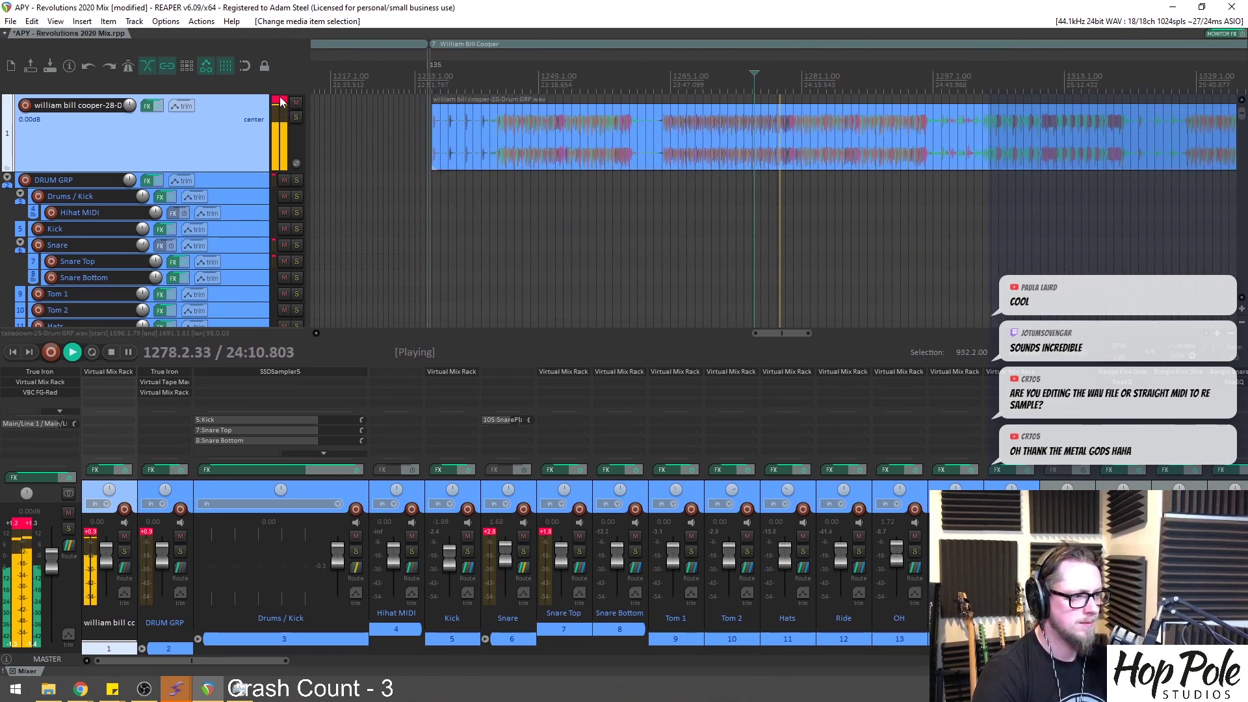
{"action": "scroll", "coordinate": [752, 133], "scroll_direction": "down", "scroll_amount": 4}
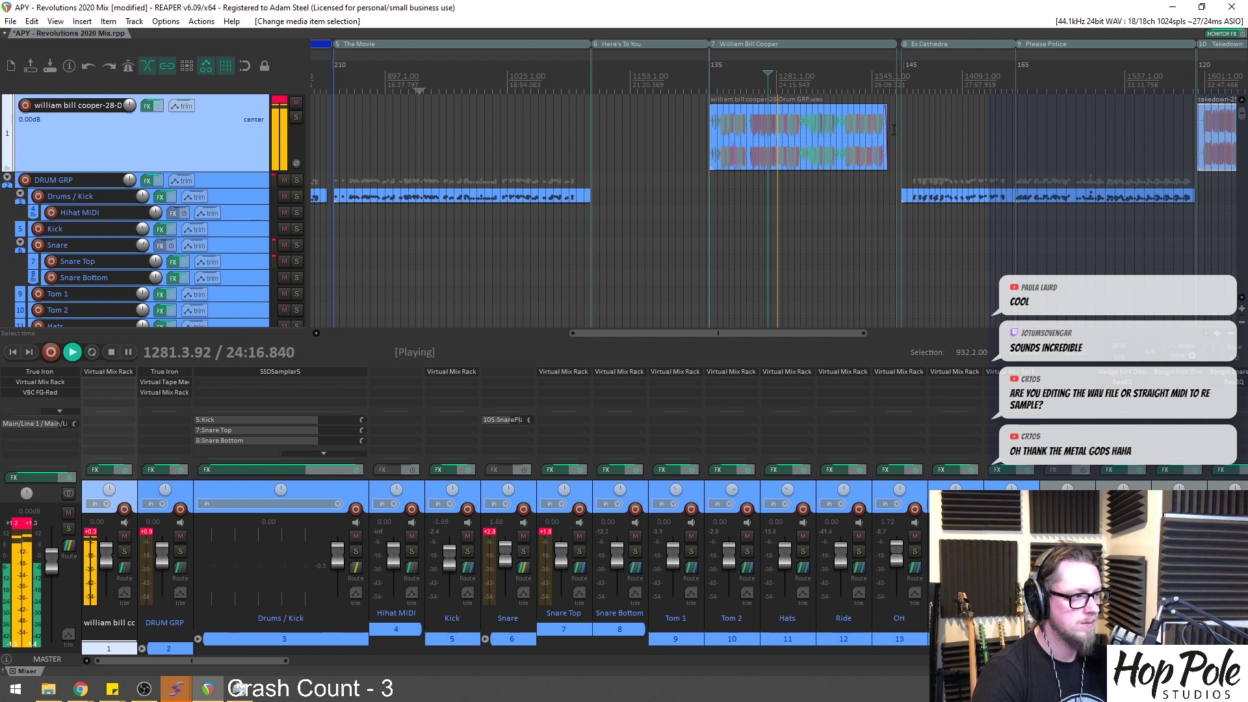
Save the project while the reference keeps playing
{"action": "key", "text": "ctrl+s"}
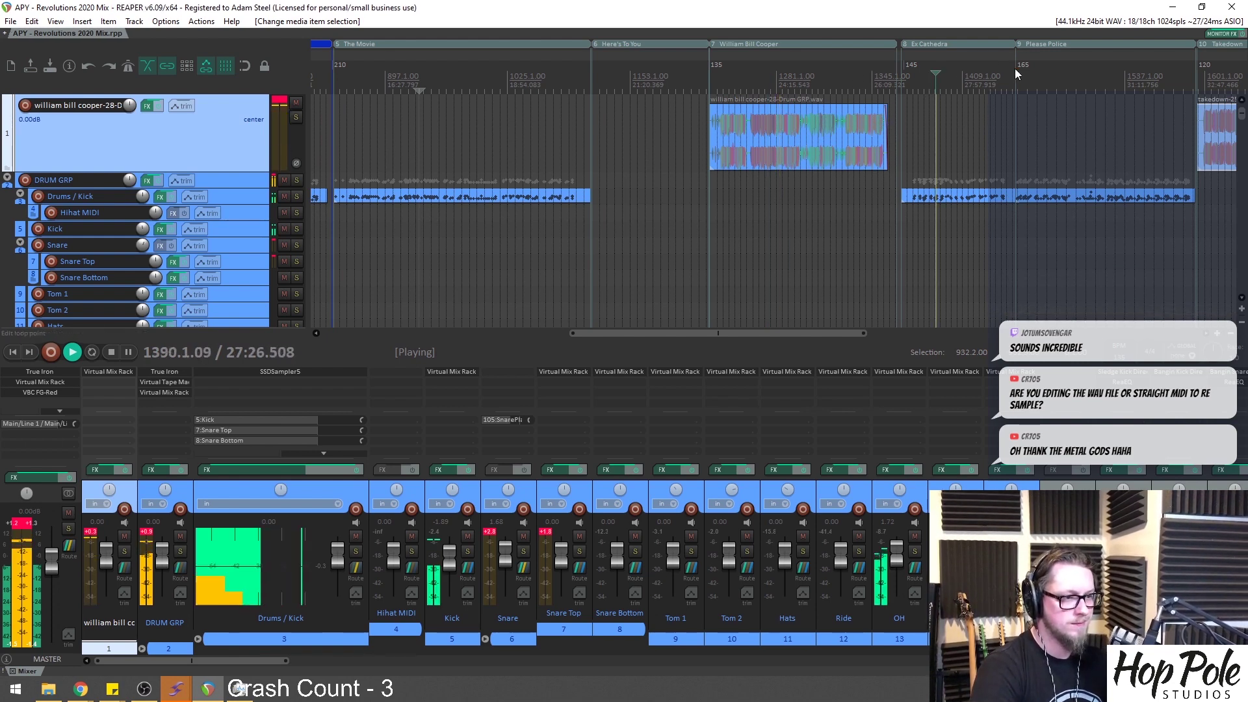
{"action": "scroll", "coordinate": [971, 78], "scroll_direction": "down", "scroll_amount": 3}
{"action": "scroll", "coordinate": [891, 130], "scroll_direction": "up", "scroll_amount": 2}
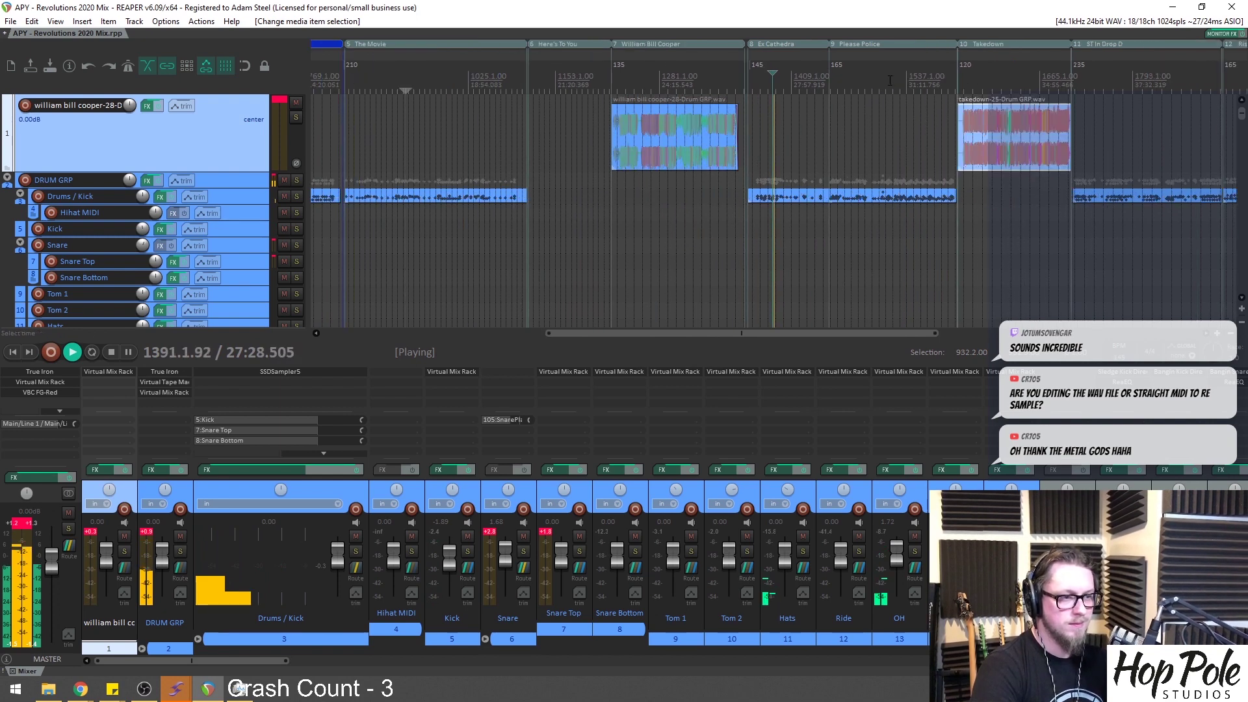
{"action": "scroll", "coordinate": [1036, 106], "scroll_direction": "down", "scroll_amount": 2}
{"action": "scroll", "coordinate": [1008, 97], "scroll_direction": "up", "scroll_amount": 6}
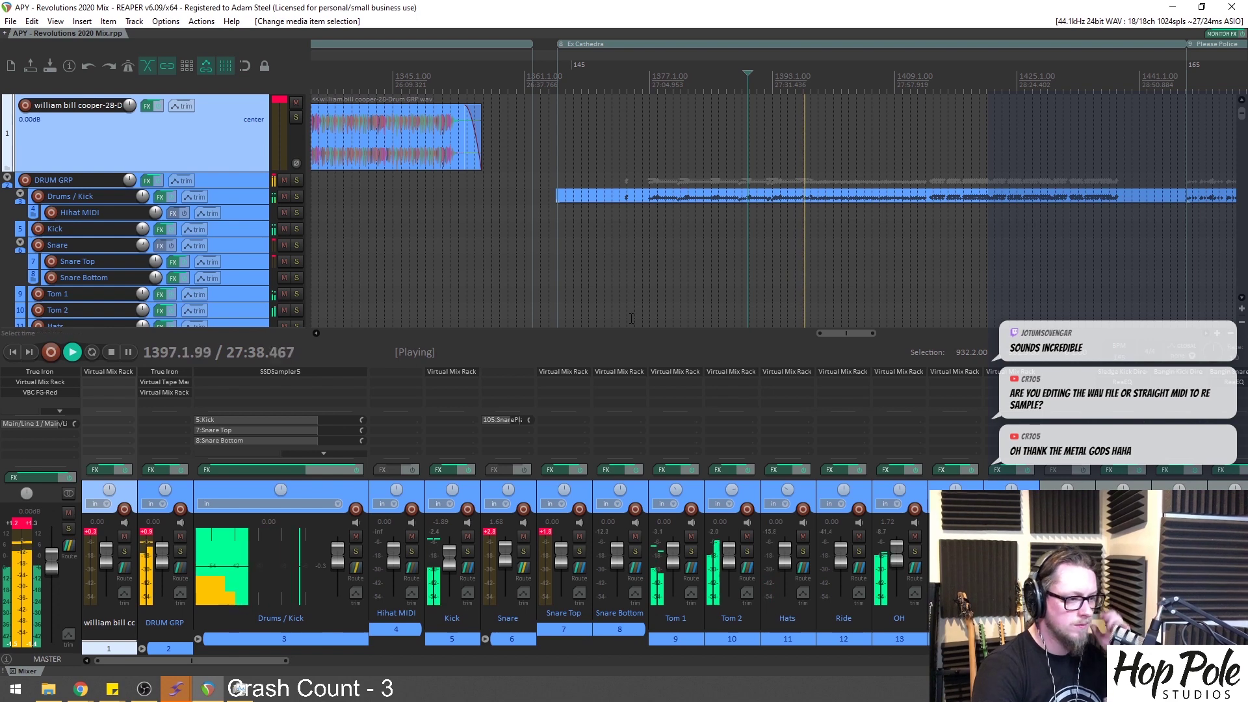
Copy the Snare's 105:SnarePlate send onto Tom 1 and Tom 2, and replay from bar 1394
{"action": "left_click_drag", "start_coordinate": [499, 419], "coordinate": [696, 415]}
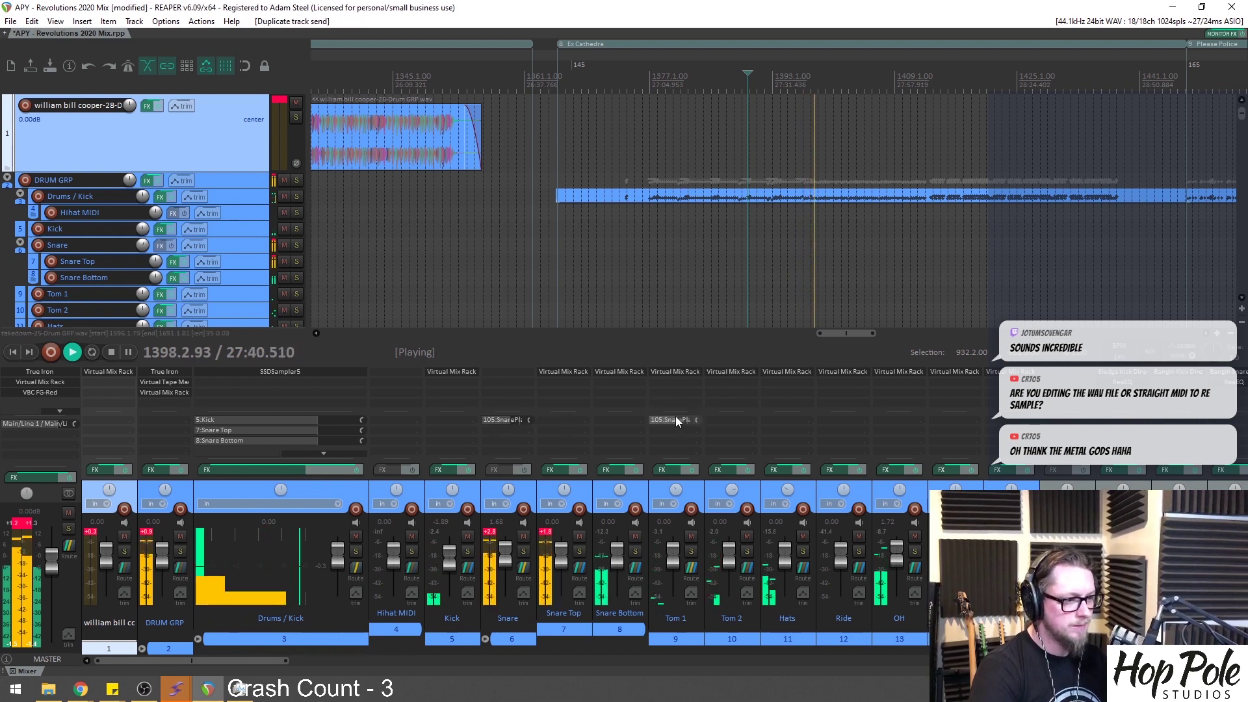
{"action": "left_click_drag", "start_coordinate": [503, 419], "coordinate": [728, 419]}
{"action": "scroll", "coordinate": [777, 107], "scroll_direction": "up", "scroll_amount": 3}
{"action": "left_click", "coordinate": [778, 107]}
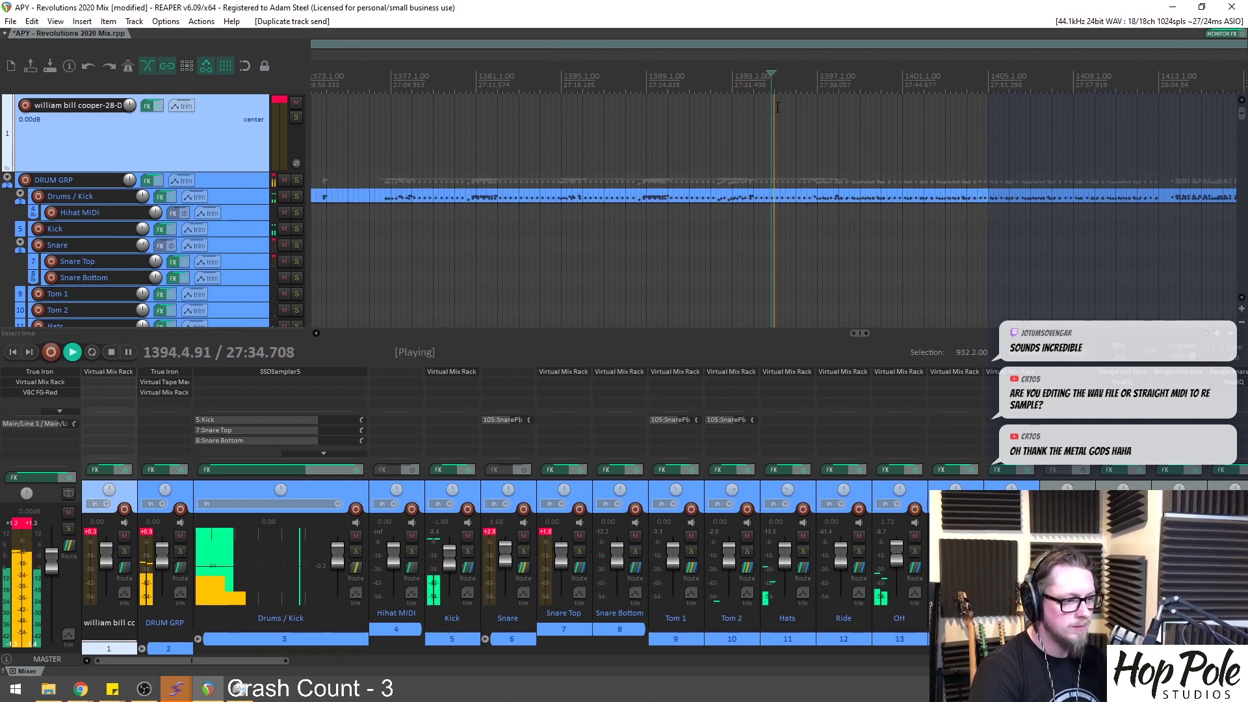
{"action": "scroll", "coordinate": [789, 114], "scroll_direction": "up", "scroll_amount": 2}
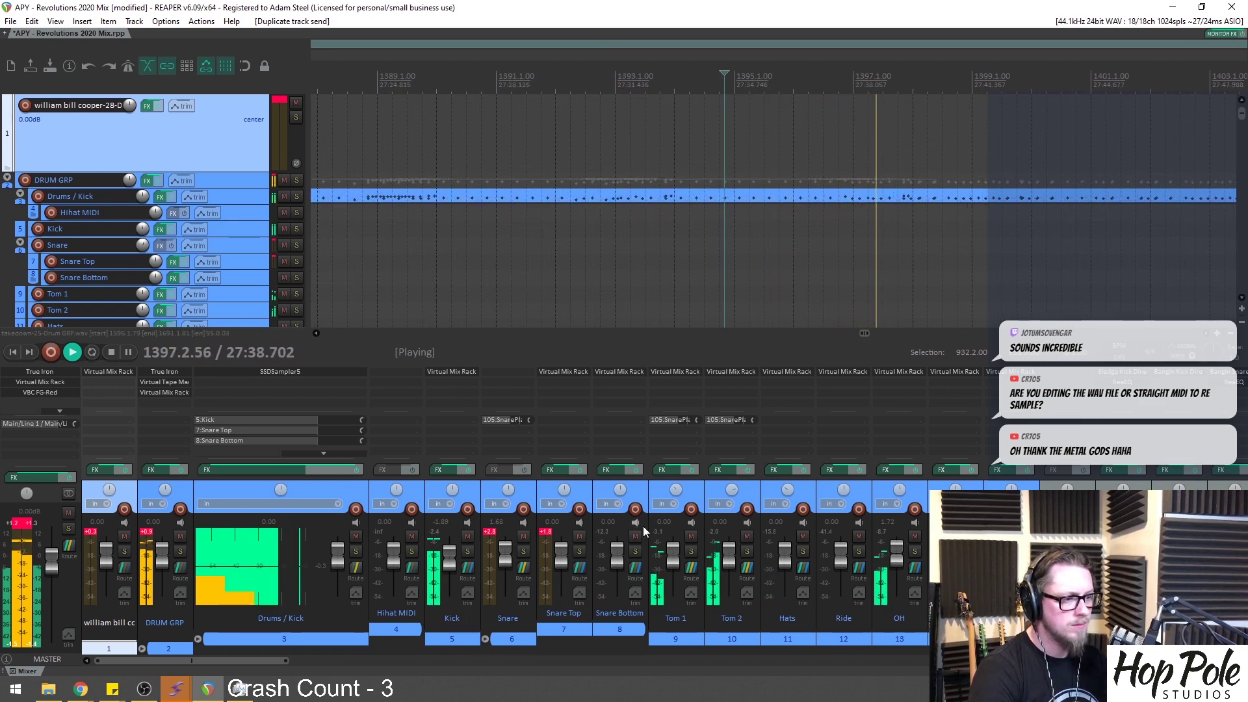
Raise Tom 1 to +2.30 dB and set its SnarePlate send to -2.56 dB
{"action": "left_click_drag", "start_coordinate": [678, 563], "coordinate": [673, 560]}
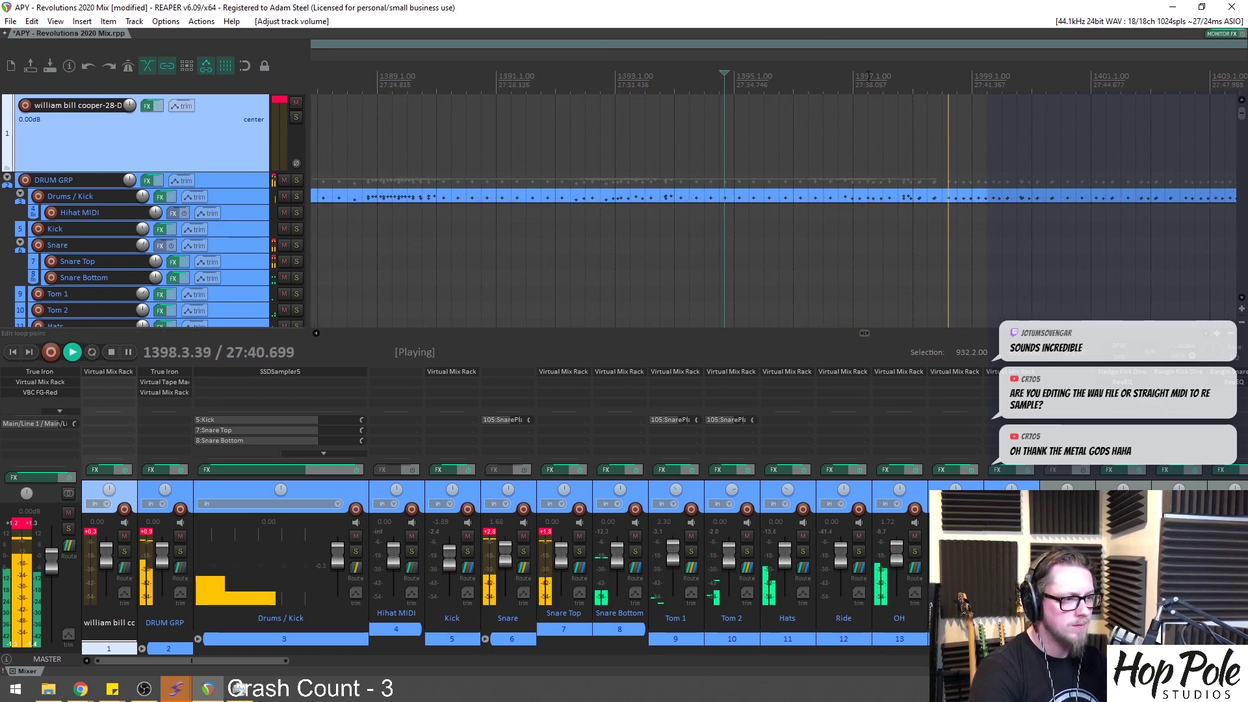
{"action": "left_click_drag", "start_coordinate": [679, 424], "coordinate": [681, 425]}
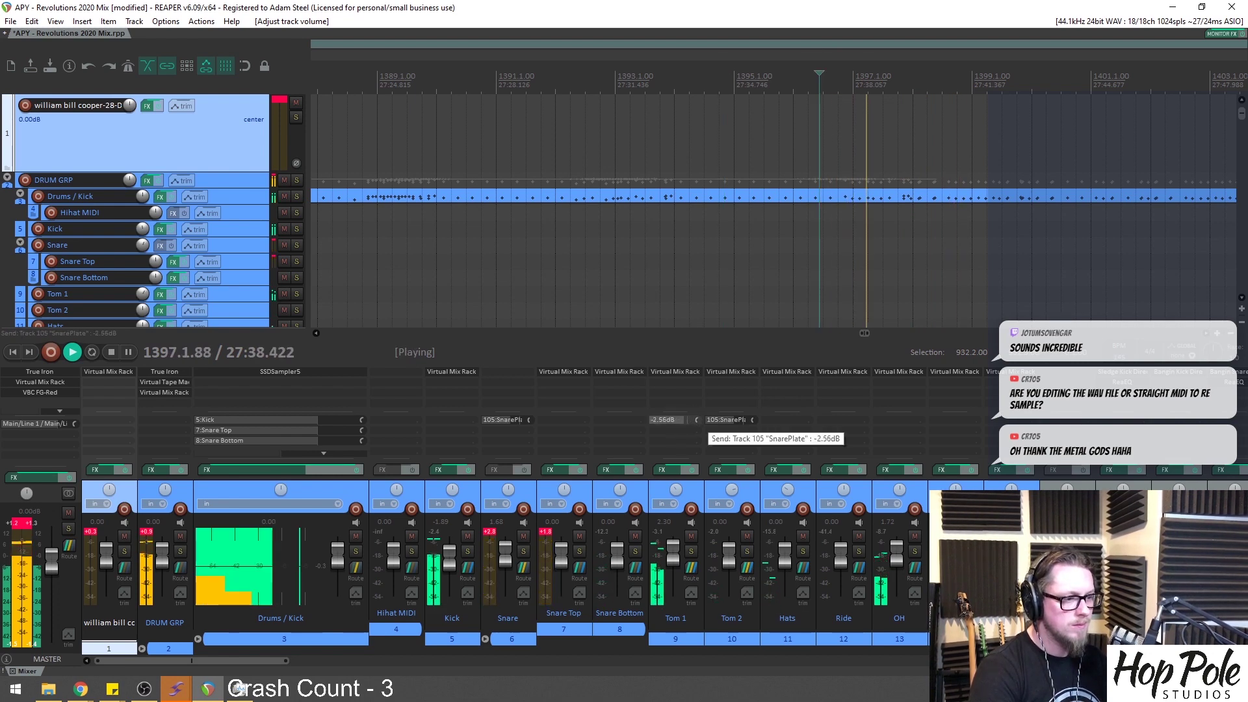
{"action": "scroll", "coordinate": [900, 239], "scroll_direction": "down", "scroll_amount": 5}
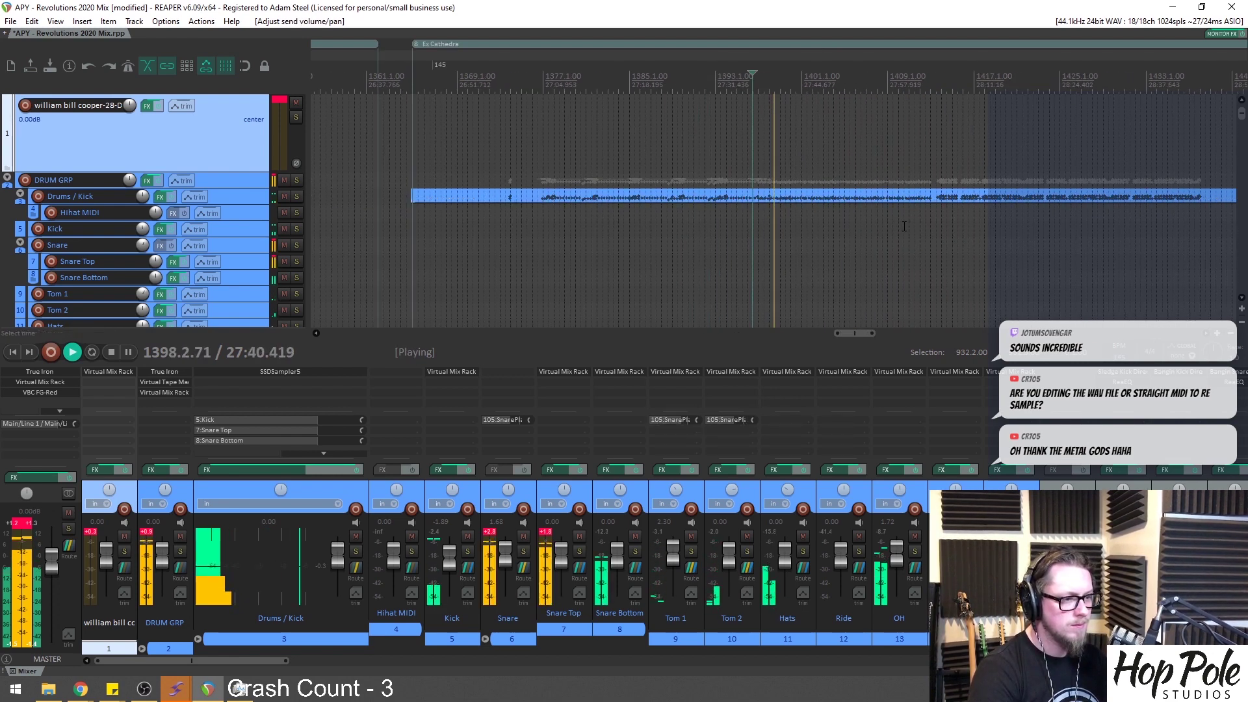
{"action": "scroll", "coordinate": [895, 147], "scroll_direction": "down", "scroll_amount": 8}
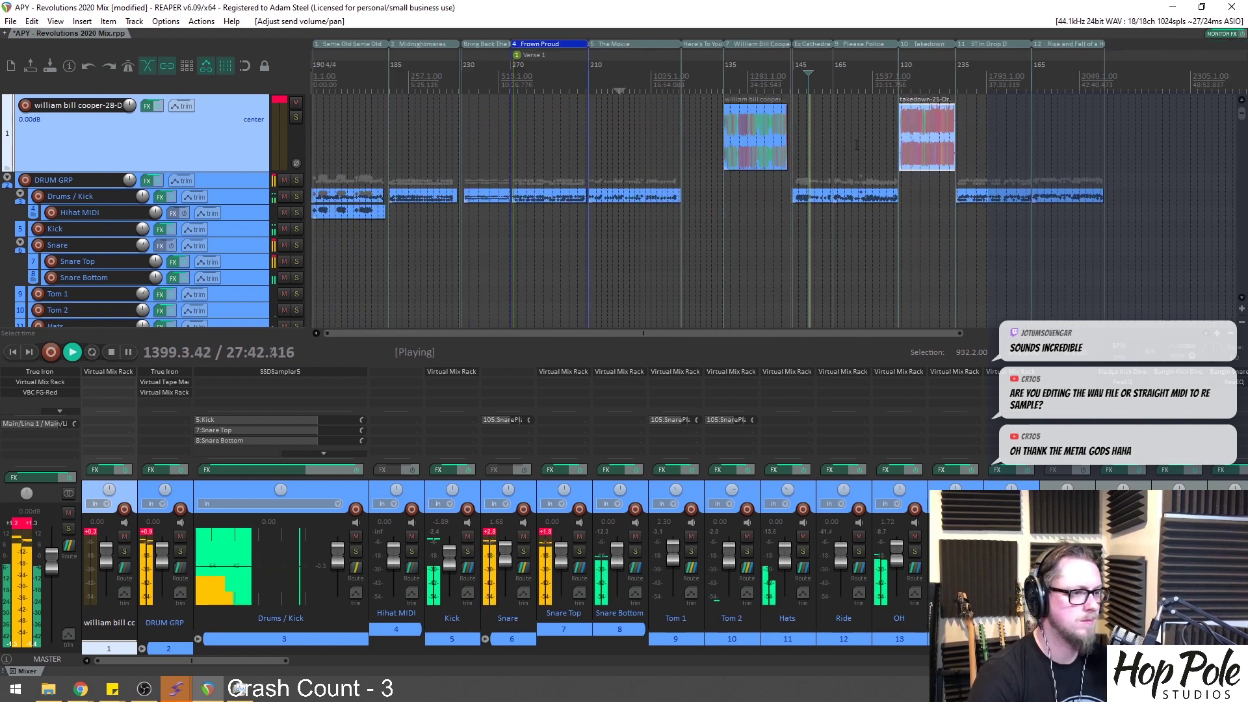
Restart playback from the Takedown reference section
{"action": "key", "text": "space"}
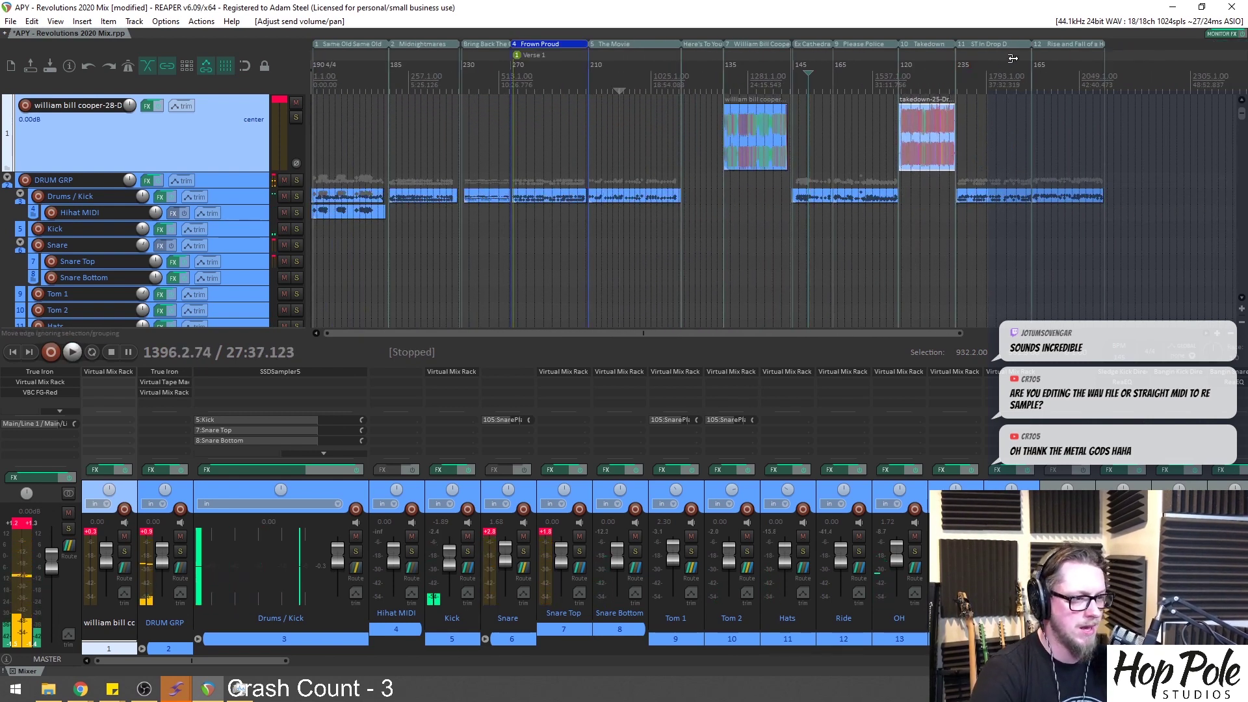
{"action": "left_click", "coordinate": [975, 68]}
{"action": "scroll", "coordinate": [923, 89], "scroll_direction": "up", "scroll_amount": 4}
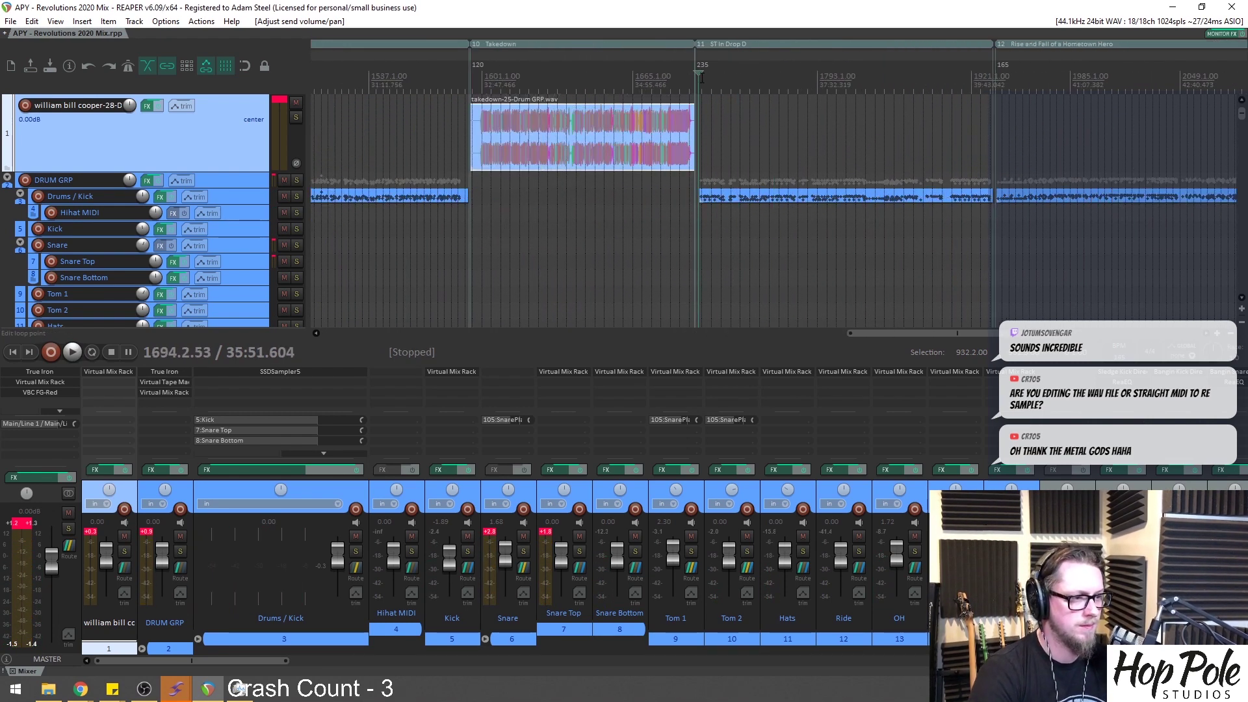
{"action": "scroll", "coordinate": [847, 160], "scroll_direction": "up", "scroll_amount": 5}
{"action": "key", "text": "space"}
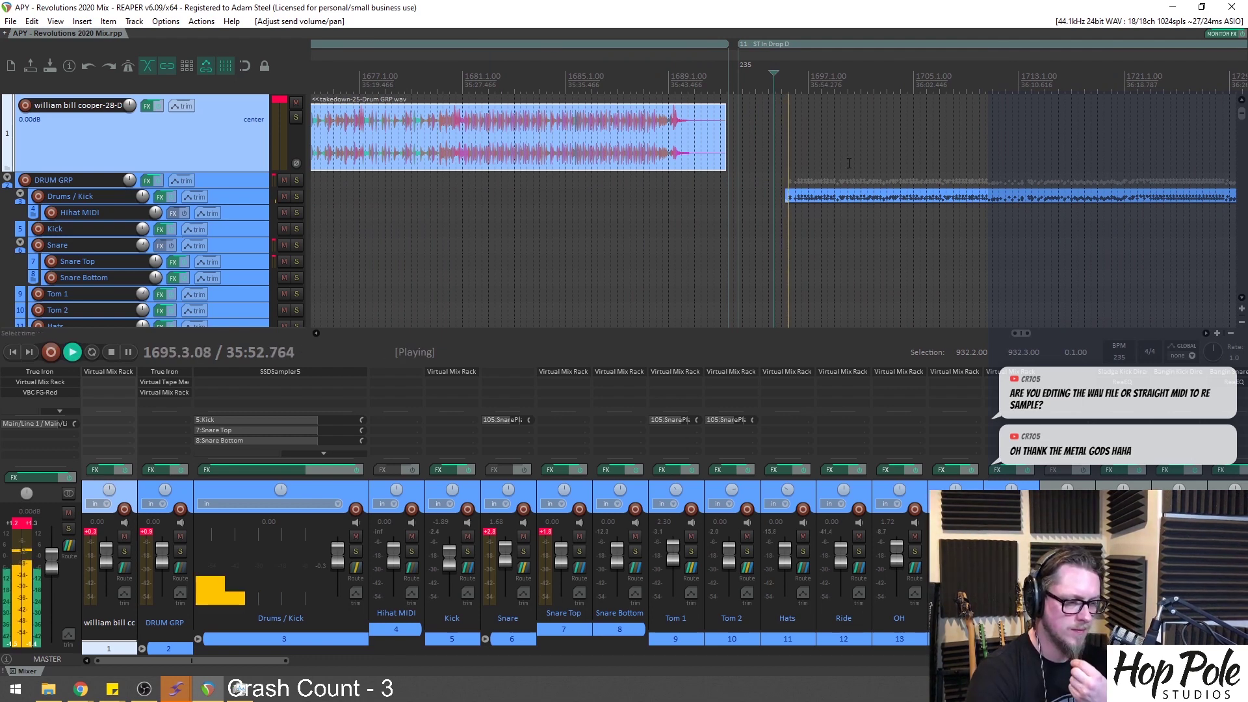
{"action": "scroll", "coordinate": [849, 162], "scroll_direction": "up", "scroll_amount": 3}
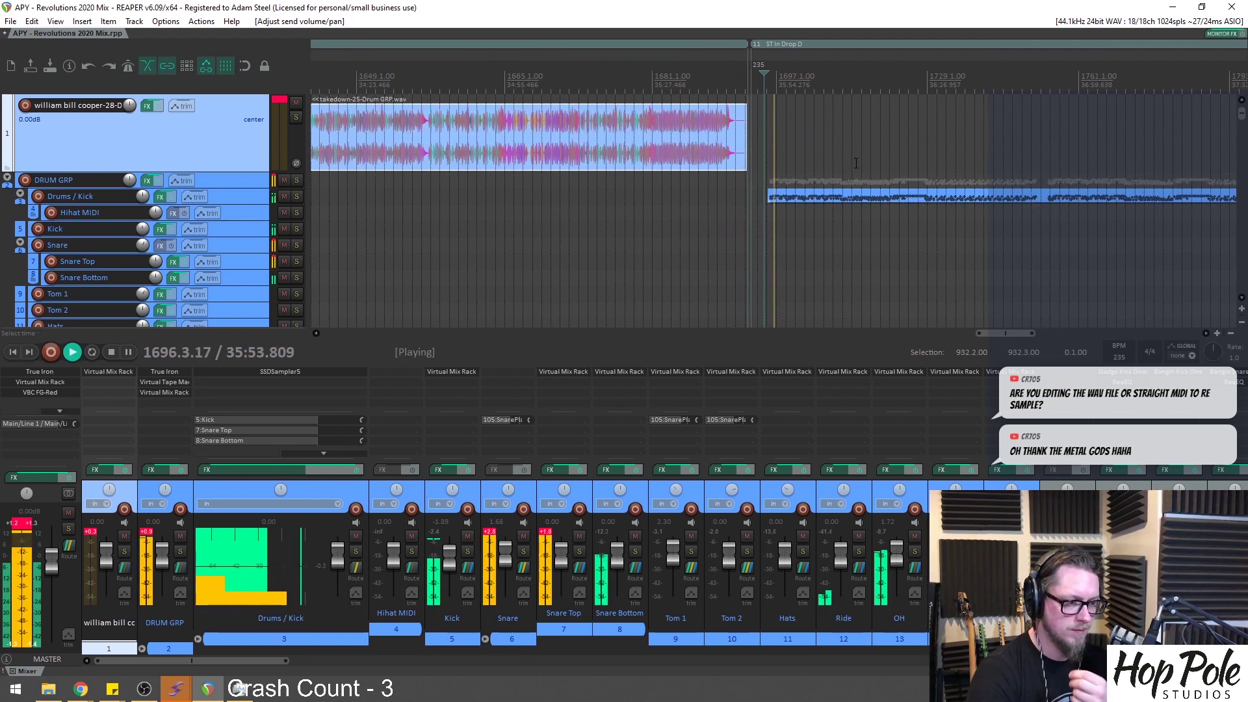
Open the Drums/Kick consolidated MIDI take in the MIDI editor and zoom around its notes
{"action": "double_click", "coordinate": [803, 198]}
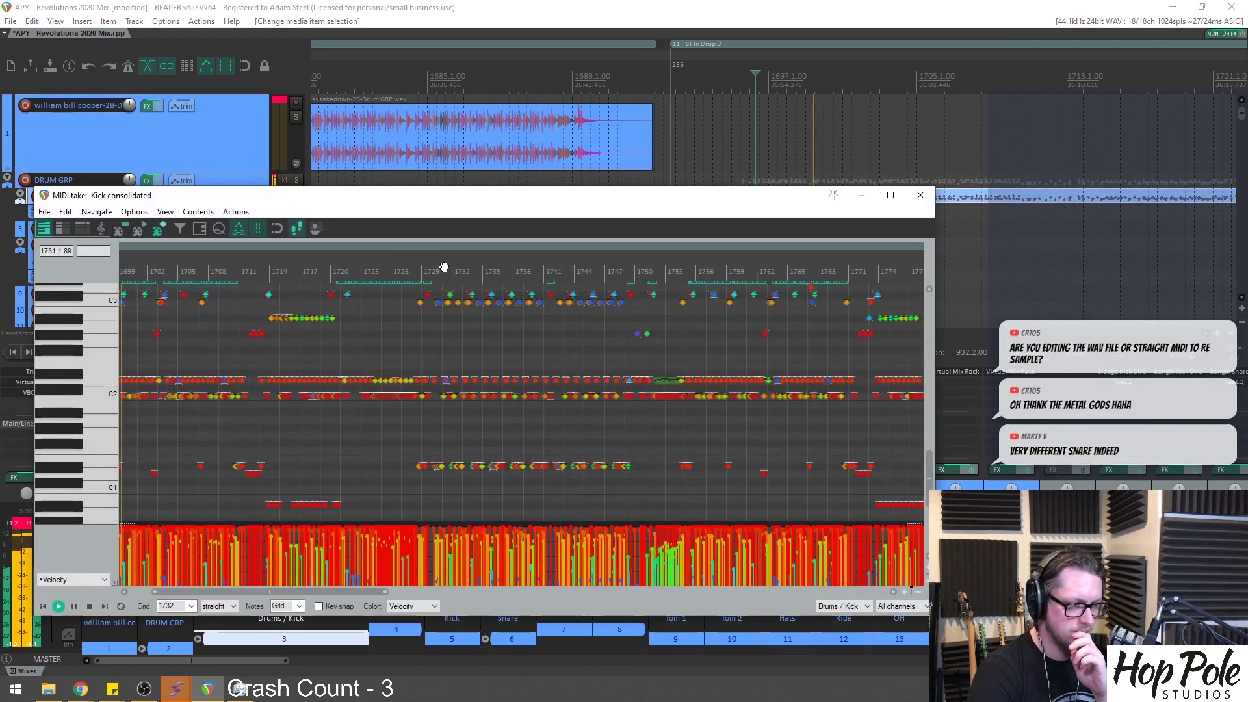
{"action": "scroll", "coordinate": [931, 436], "scroll_direction": "down", "scroll_amount": 3}
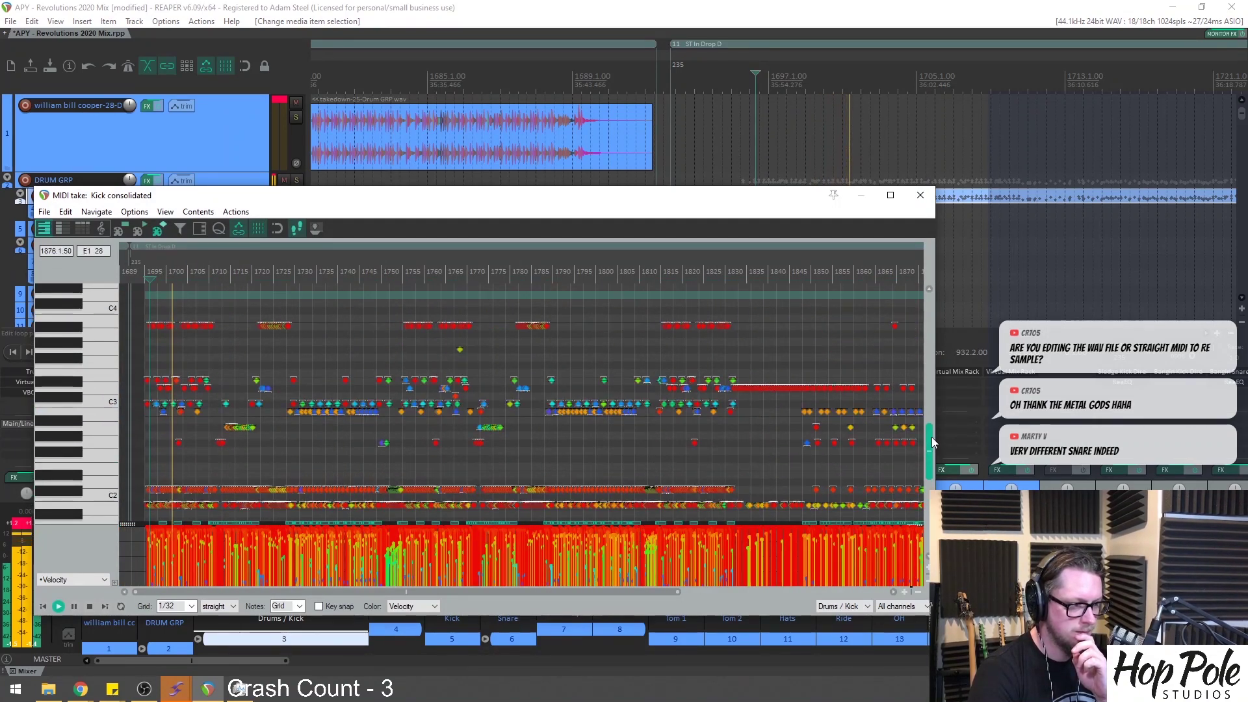
{"action": "scroll", "coordinate": [546, 296], "scroll_direction": "up", "scroll_amount": 5}
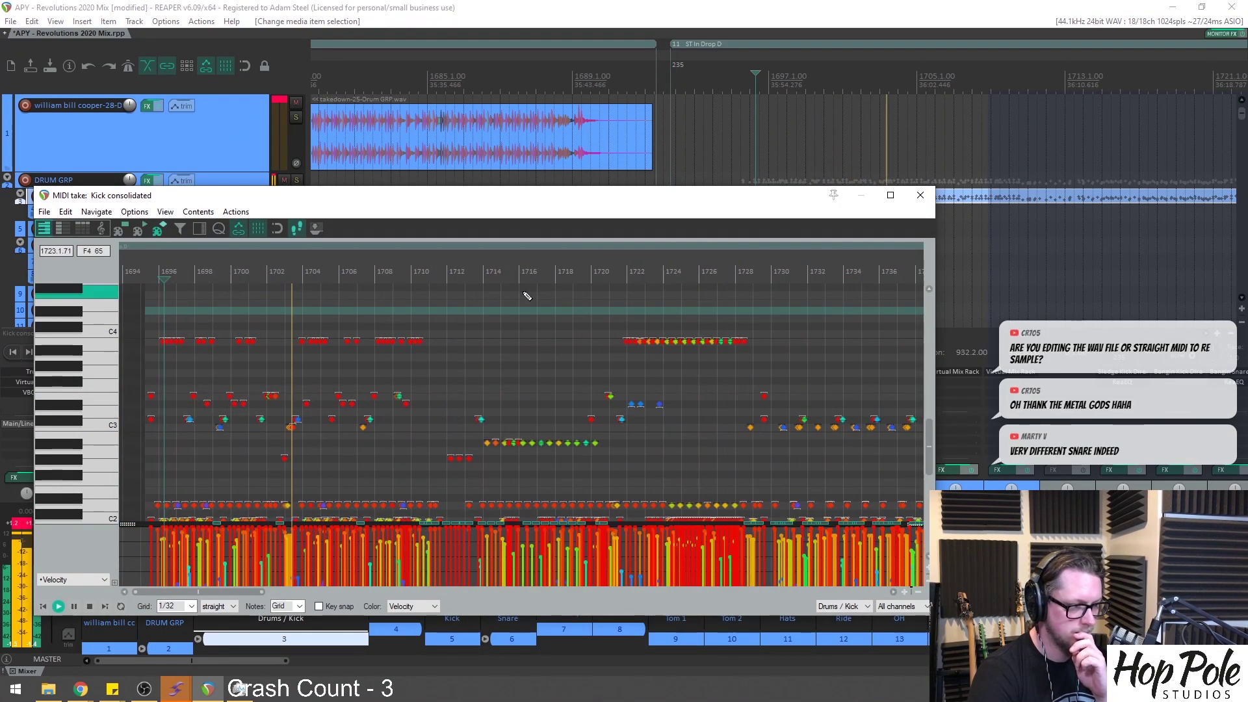
{"action": "scroll", "coordinate": [527, 296], "scroll_direction": "up", "scroll_amount": 3}
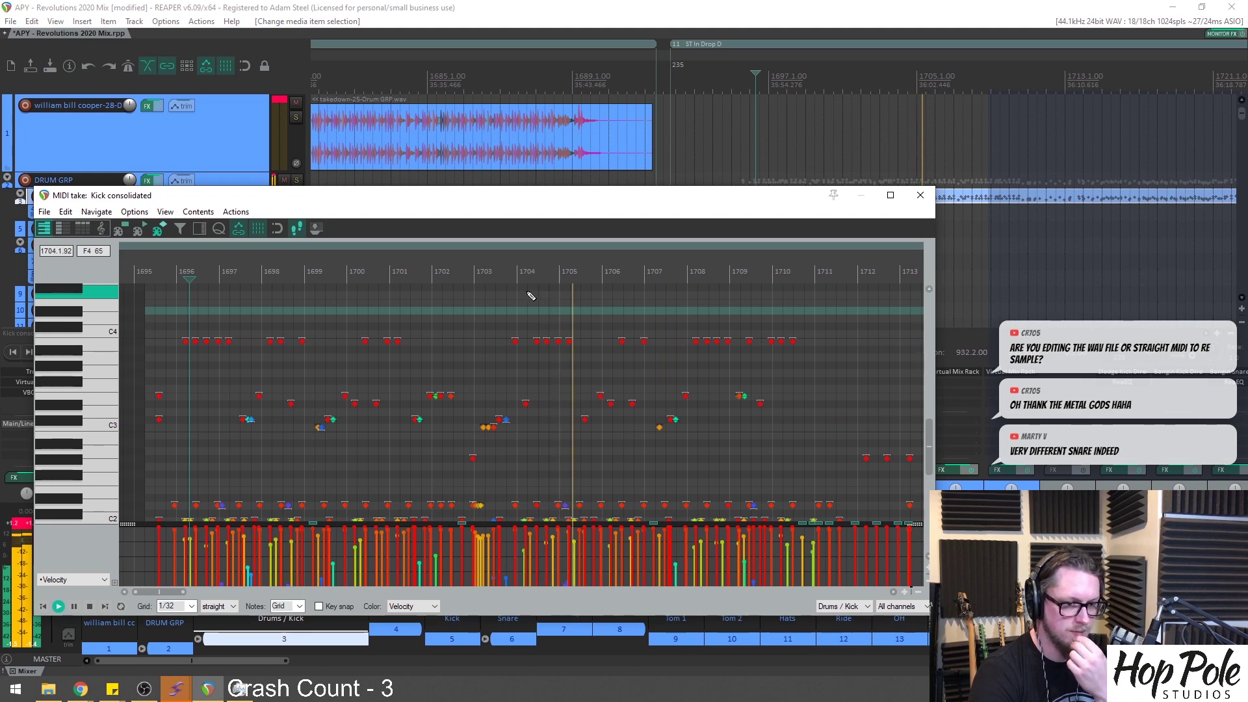
{"action": "scroll", "coordinate": [601, 296], "scroll_direction": "down", "scroll_amount": 3}
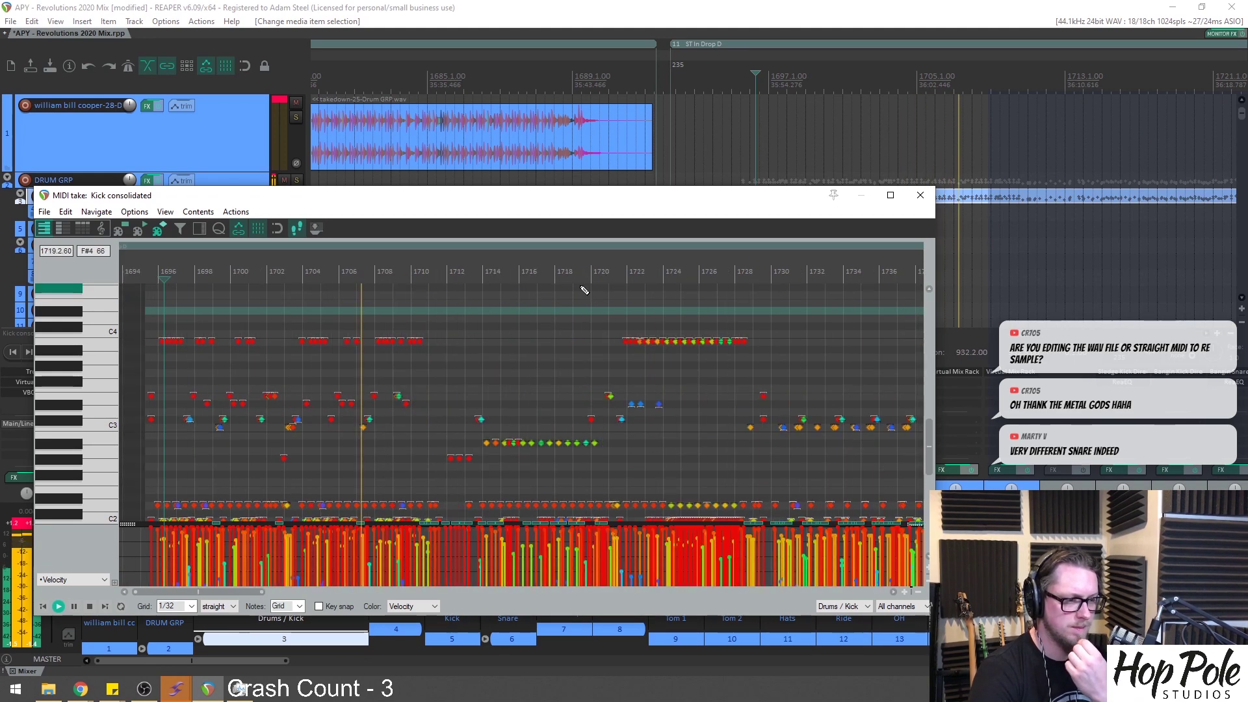
{"action": "scroll", "coordinate": [585, 291], "scroll_direction": "up", "scroll_amount": 2}
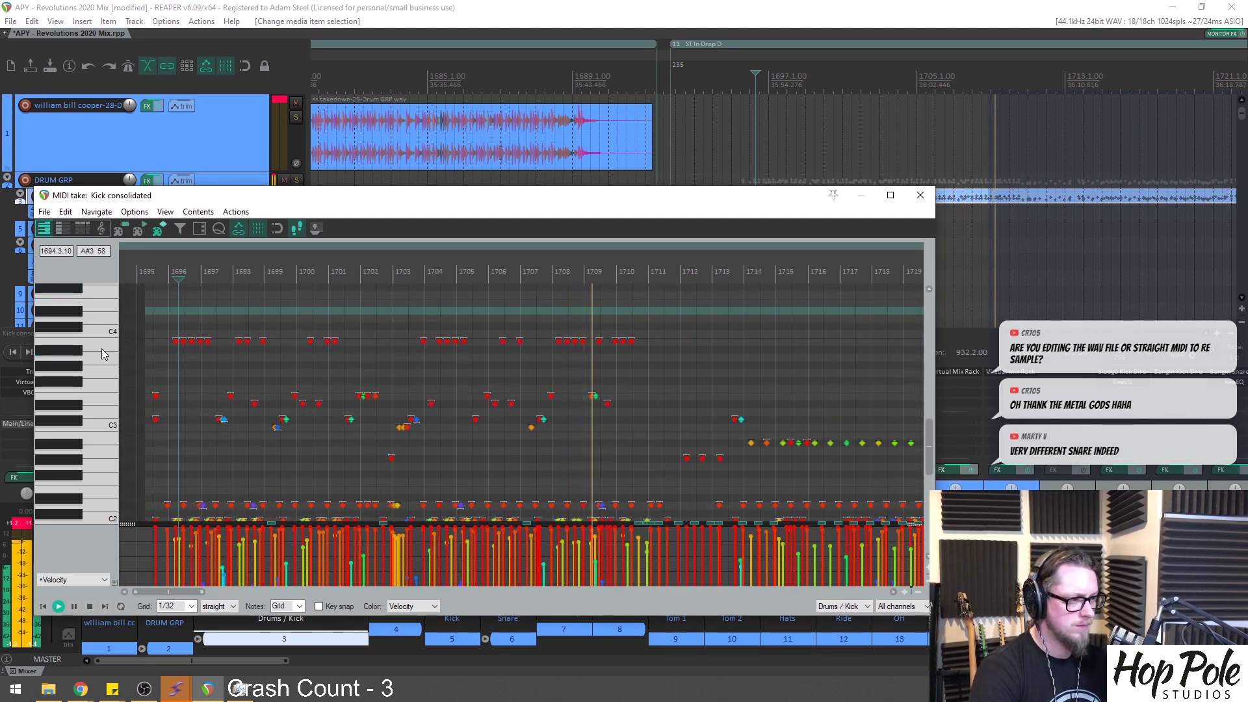
{"action": "scroll", "coordinate": [98, 337], "scroll_direction": "down", "scroll_amount": 2}
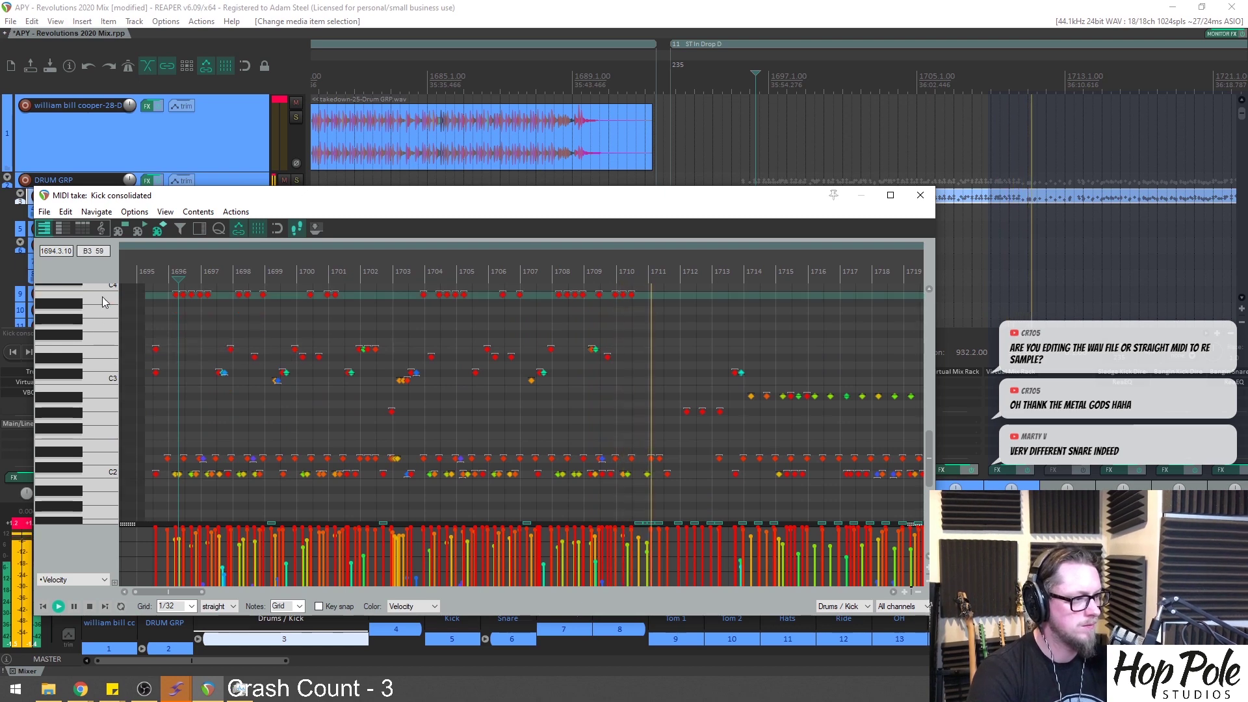
{"action": "scroll", "coordinate": [752, 305], "scroll_direction": "down", "scroll_amount": 8}
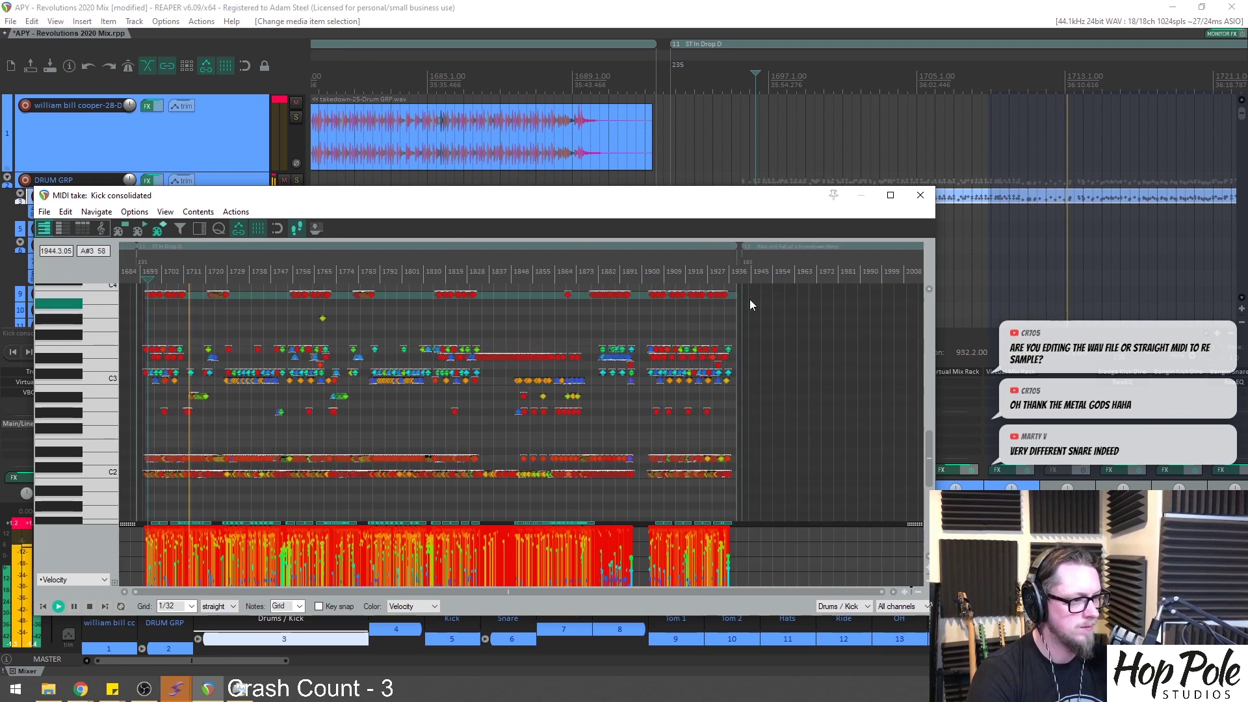
Select the notes in the top pitch row and play them back
{"action": "left_click", "coordinate": [65, 295]}
{"action": "scroll", "coordinate": [156, 306], "scroll_direction": "up", "scroll_amount": 7}
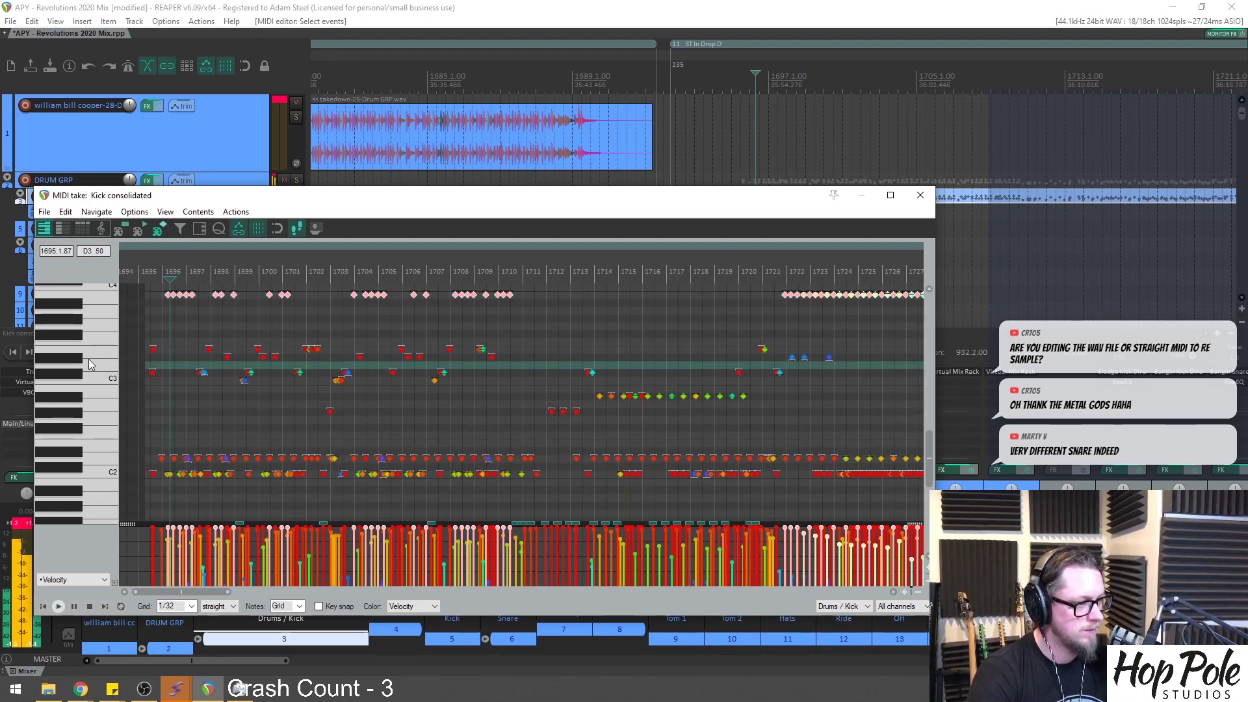
{"action": "key", "text": "space"}
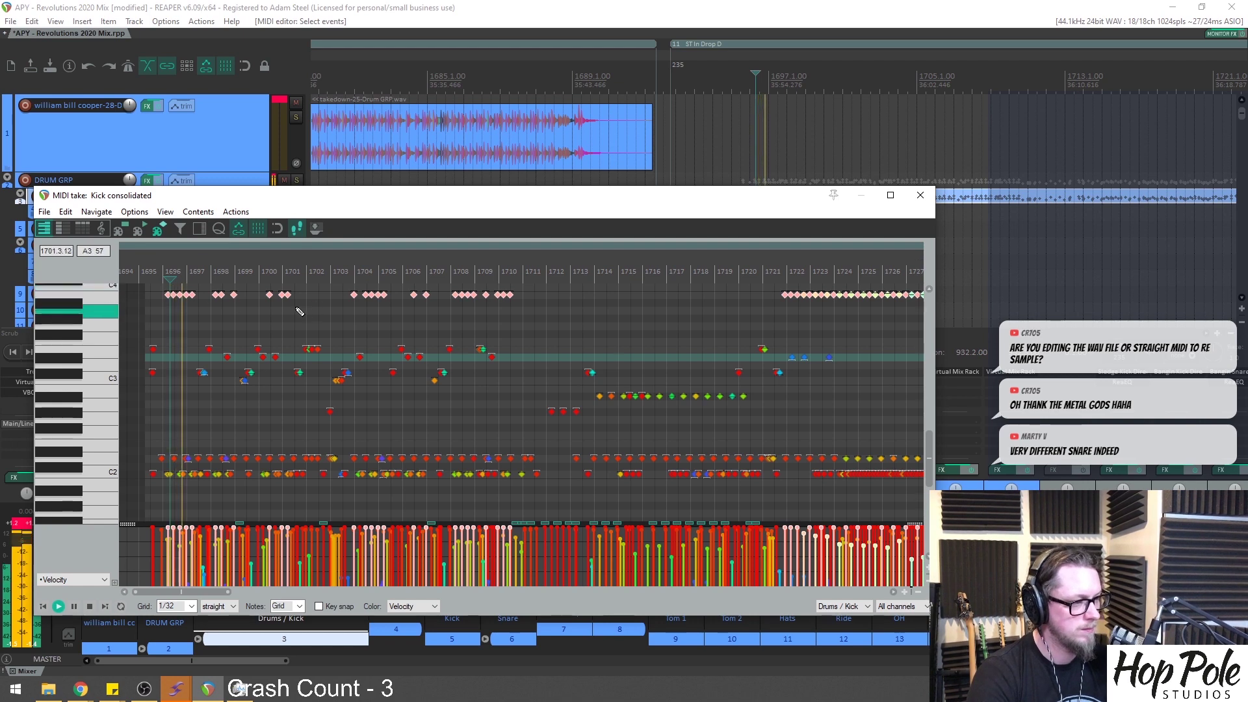
{"action": "scroll", "coordinate": [338, 318], "scroll_direction": "down", "scroll_amount": 5}
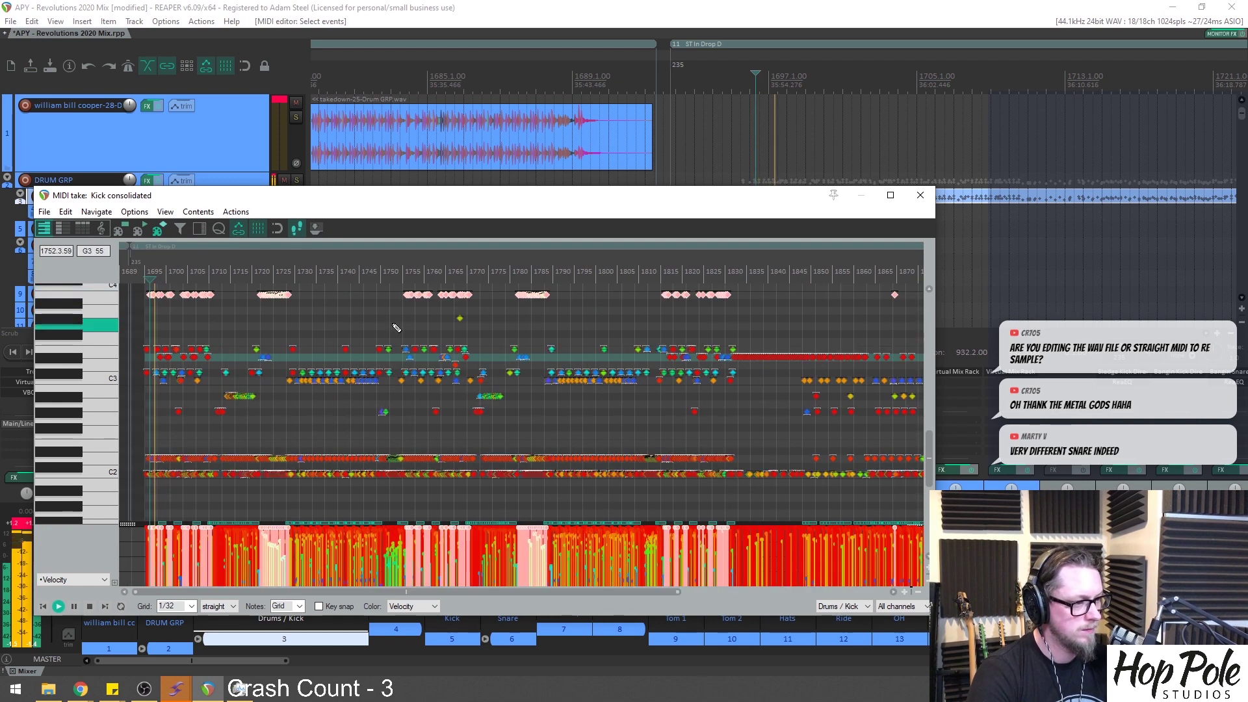
Select all the top-row C4 notes and lower their velocity to about 115
{"action": "left_click", "coordinate": [468, 532]}
{"action": "scroll", "coordinate": [475, 296], "scroll_direction": "down", "scroll_amount": 4}
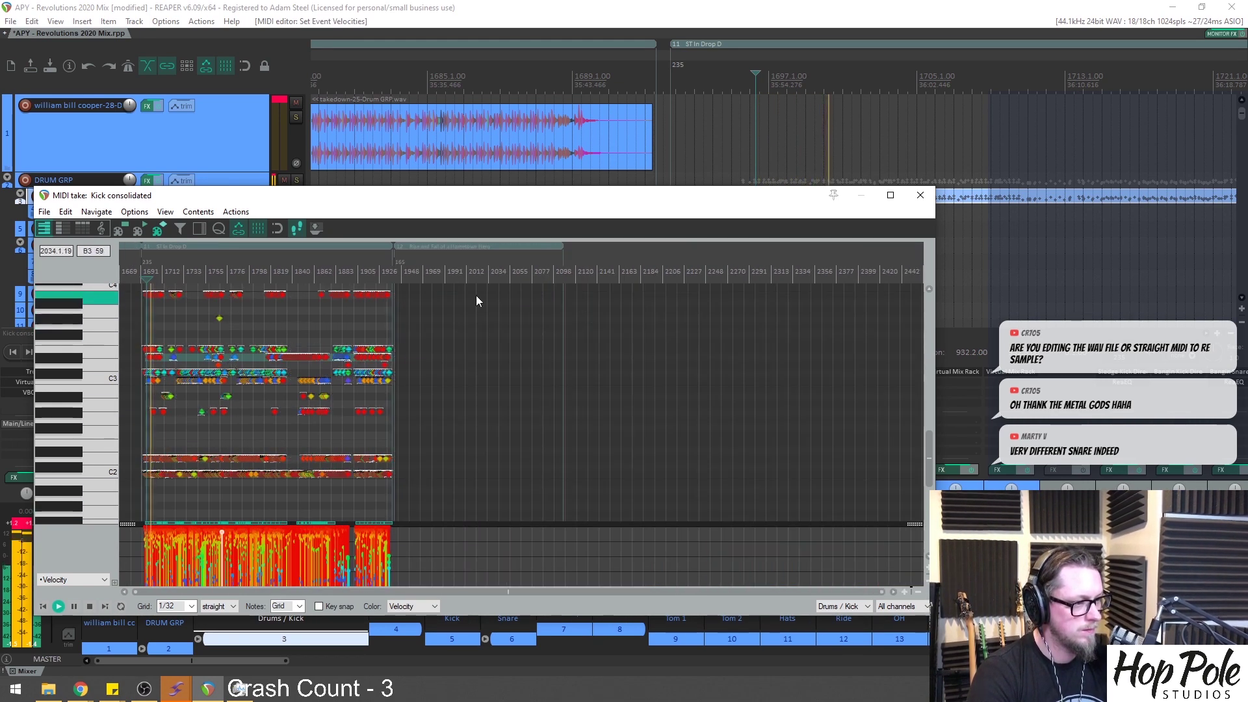
{"action": "left_click", "coordinate": [78, 288]}
{"action": "scroll", "coordinate": [78, 288], "scroll_direction": "up", "scroll_amount": 4}
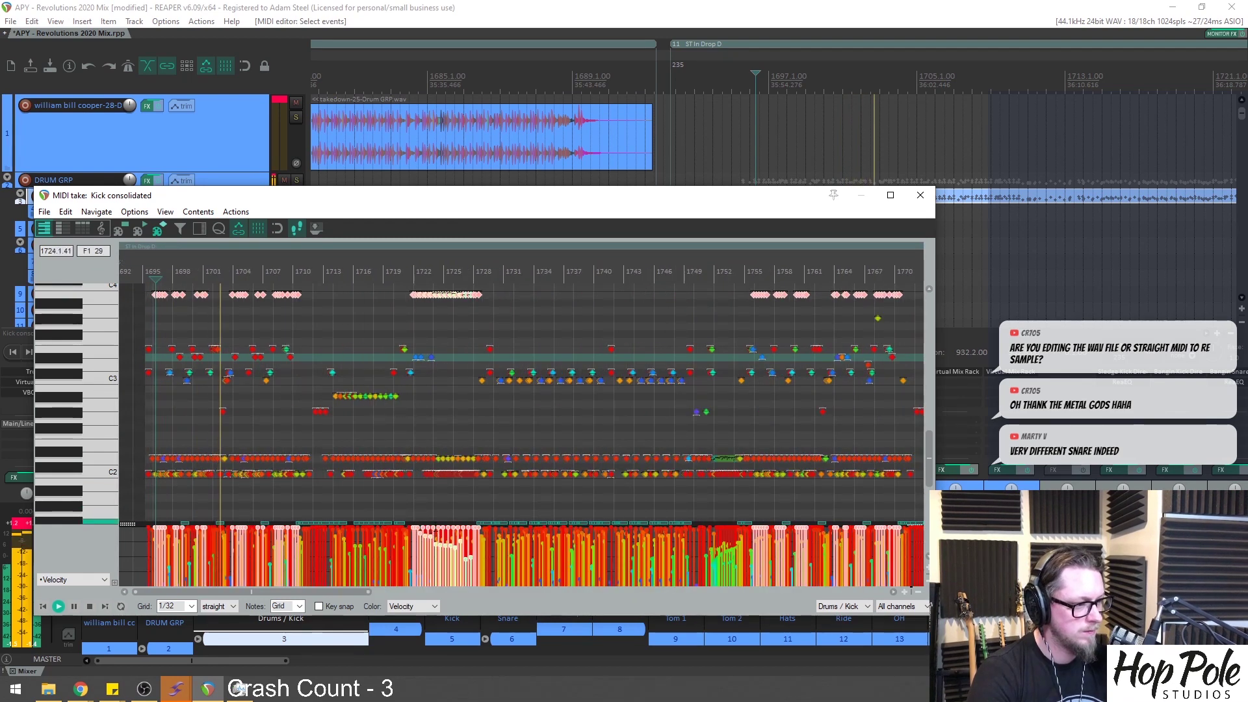
{"action": "left_click_drag", "start_coordinate": [433, 528], "coordinate": [435, 536]}
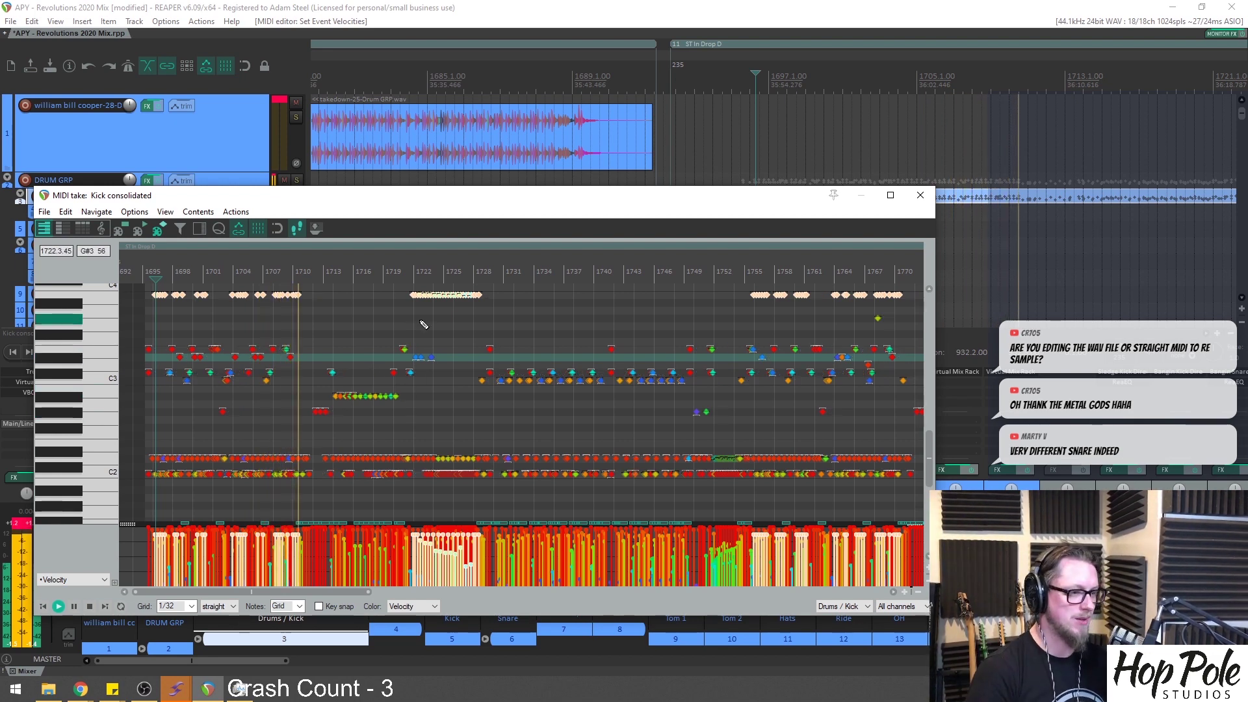
{"action": "scroll", "coordinate": [520, 319], "scroll_direction": "up", "scroll_amount": 3}
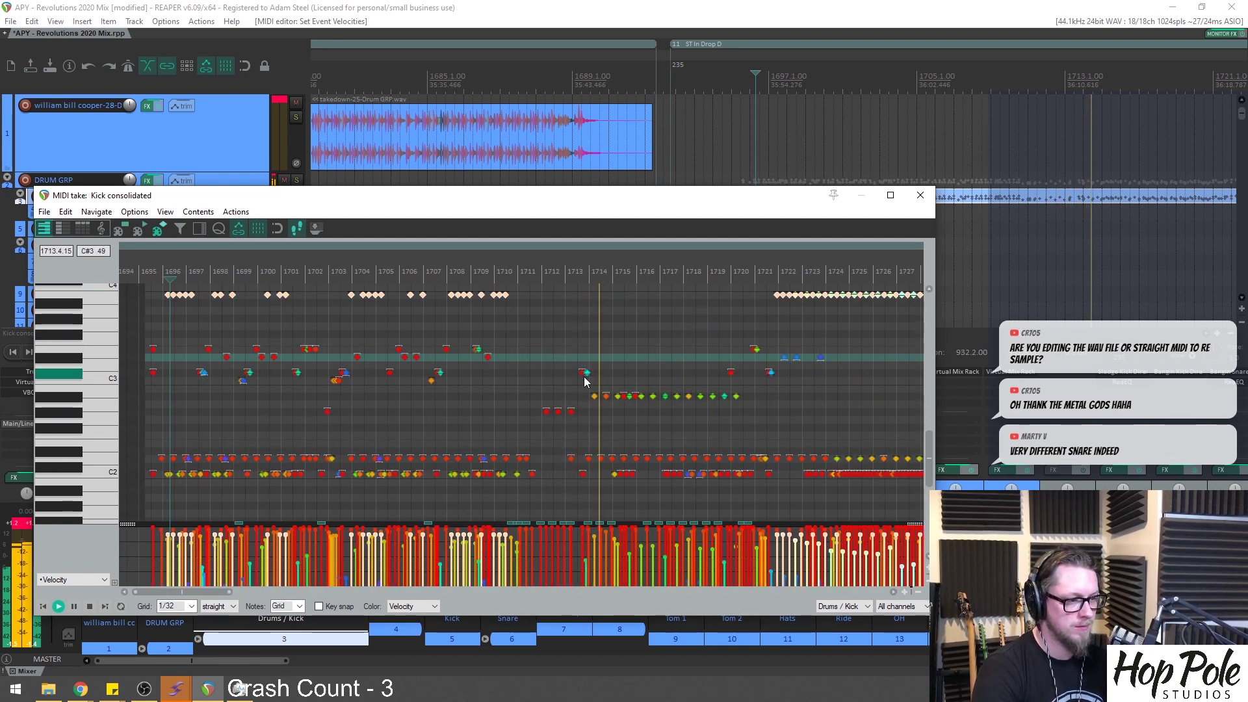
{"action": "scroll", "coordinate": [643, 394], "scroll_direction": "down", "scroll_amount": 8}
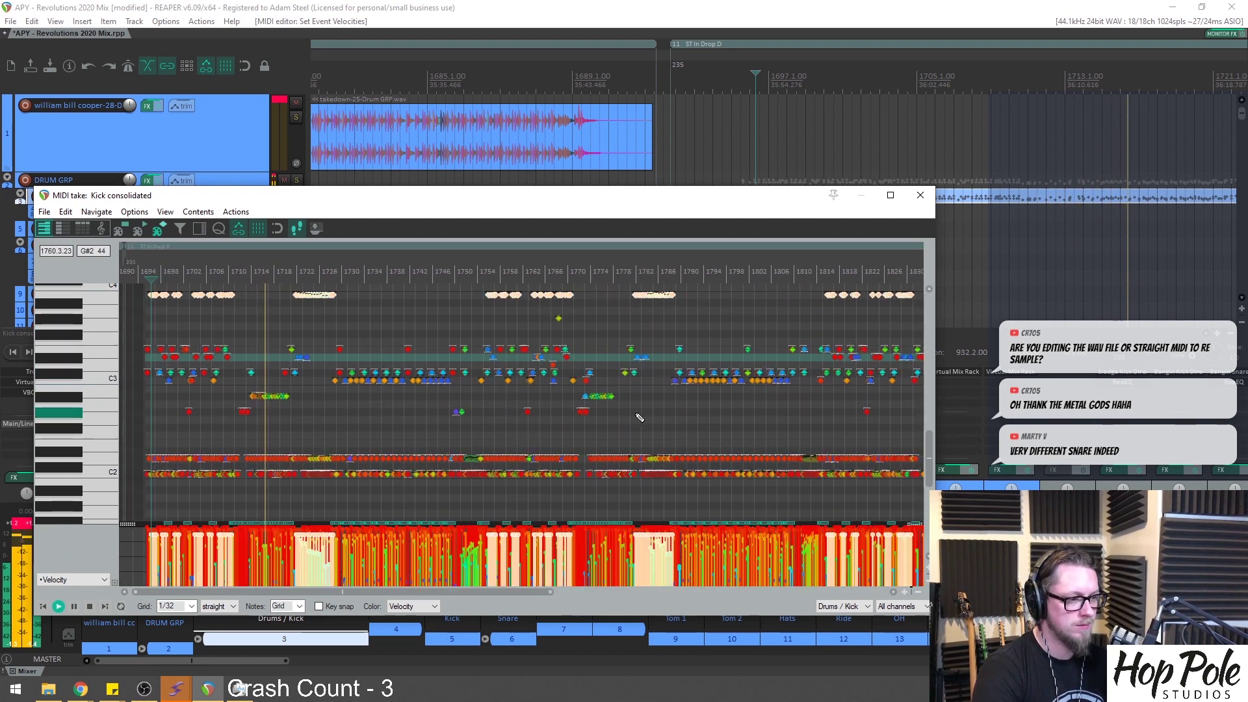
{"action": "scroll", "coordinate": [746, 453], "scroll_direction": "down", "scroll_amount": 3}
Drag-select the notes along a lower pitch row, then along the top pitch row
{"action": "left_click_drag", "start_coordinate": [685, 455], "coordinate": [272, 470]}
{"action": "scroll", "coordinate": [276, 474], "scroll_direction": "up", "scroll_amount": 8}
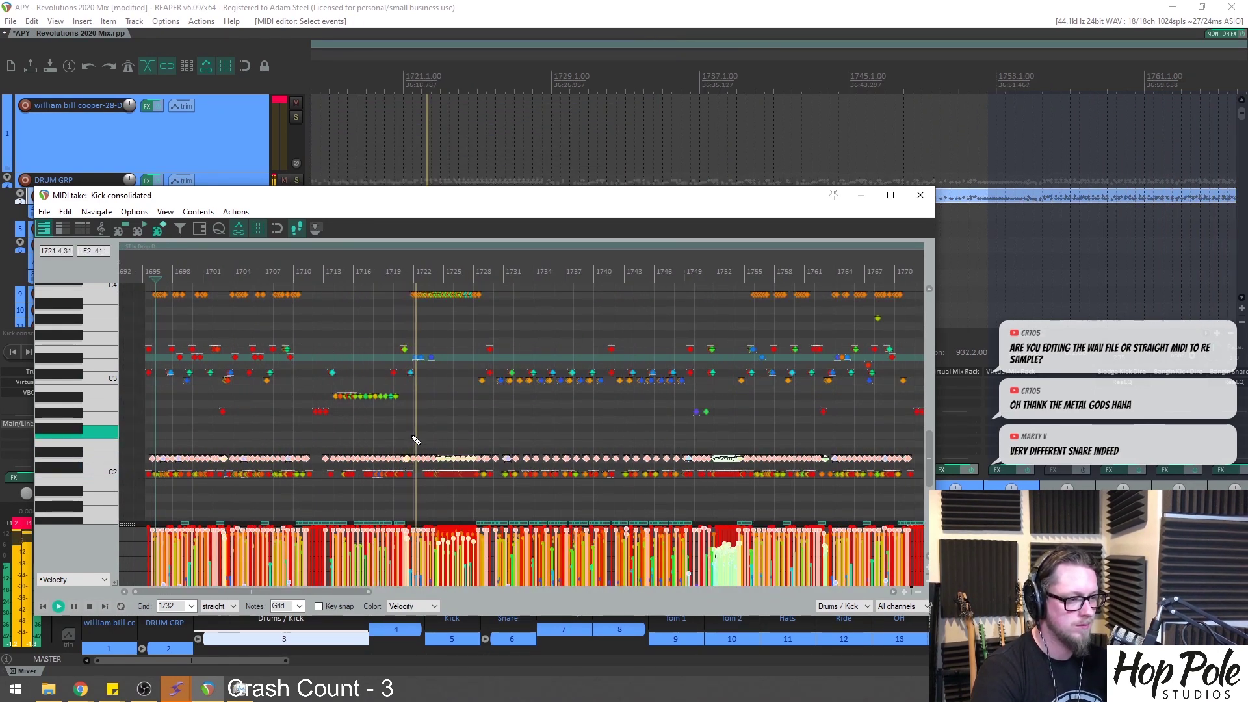
{"action": "scroll", "coordinate": [412, 437], "scroll_direction": "up", "scroll_amount": 5}
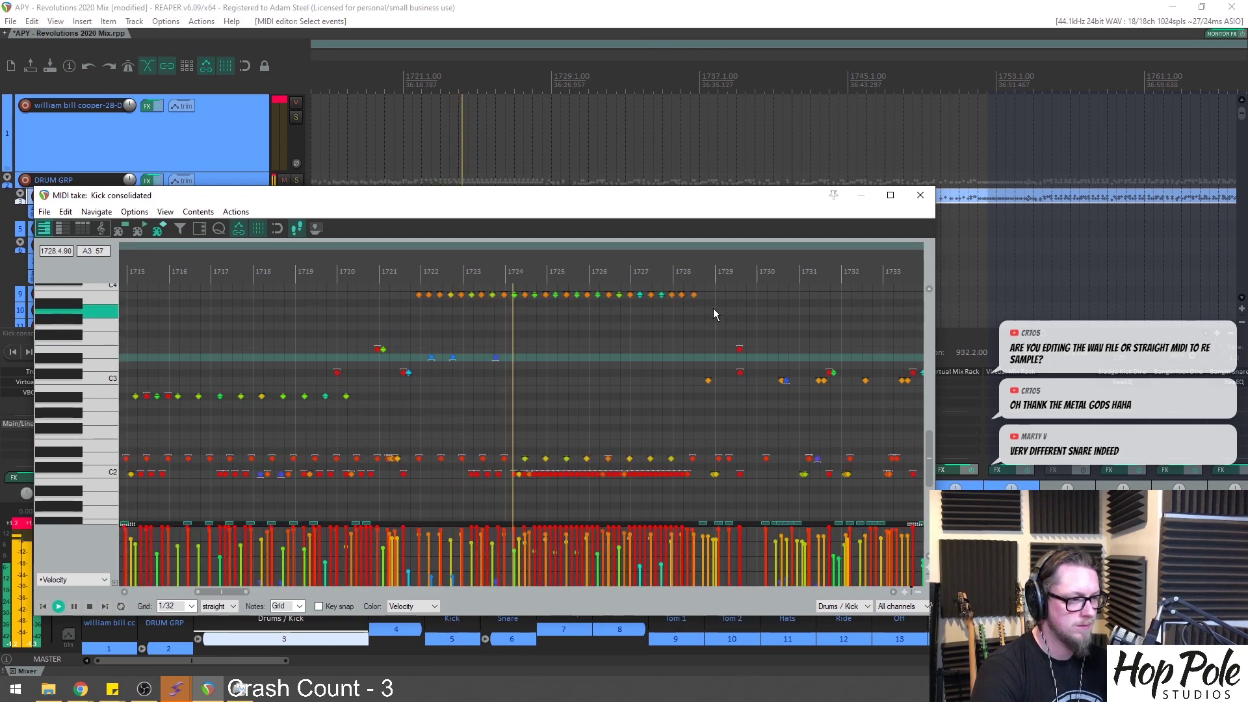
{"action": "left_click_drag", "start_coordinate": [714, 309], "coordinate": [406, 294]}
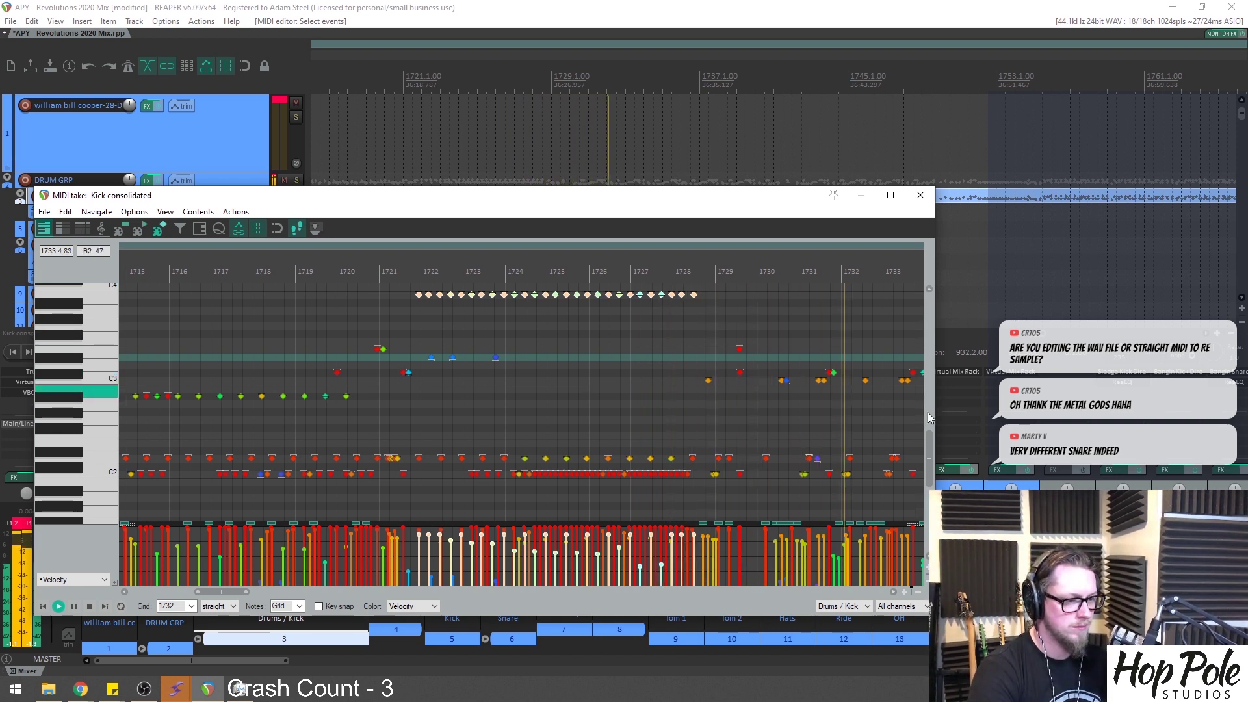
{"action": "scroll", "coordinate": [930, 445], "scroll_direction": "down", "scroll_amount": 3}
{"action": "scroll", "coordinate": [869, 455], "scroll_direction": "down", "scroll_amount": 4}
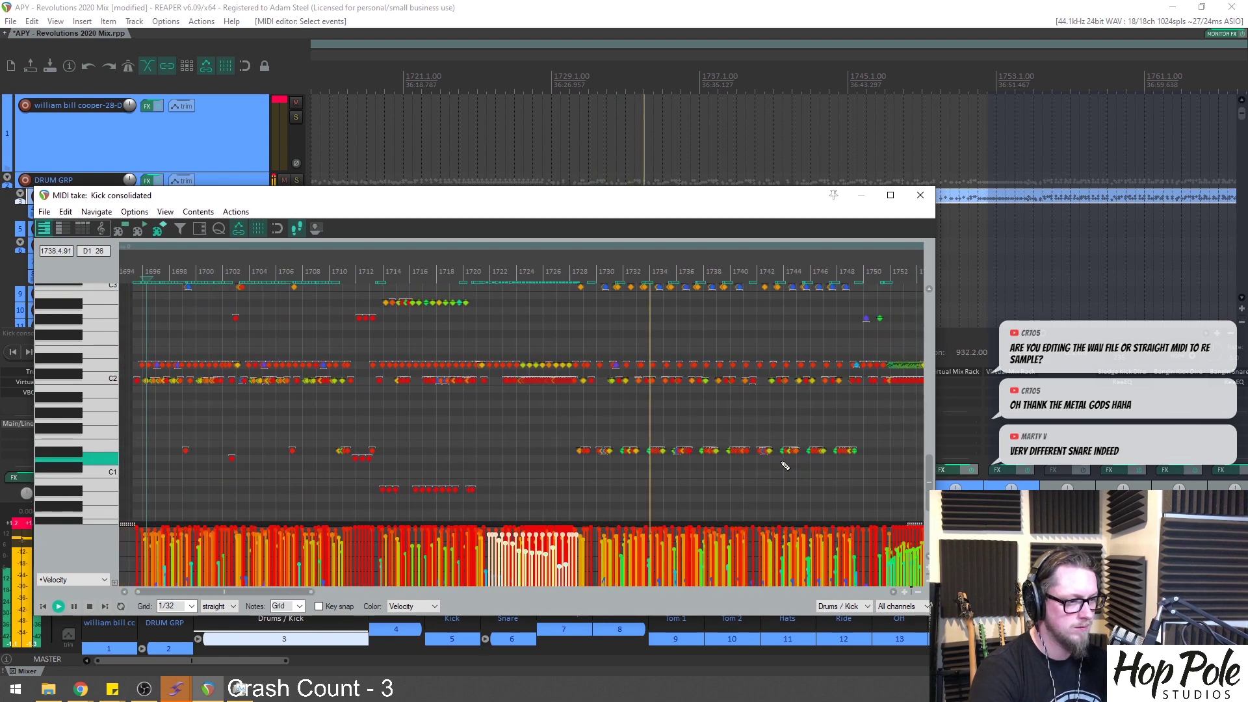
{"action": "scroll", "coordinate": [869, 455], "scroll_direction": "down", "scroll_amount": 3}
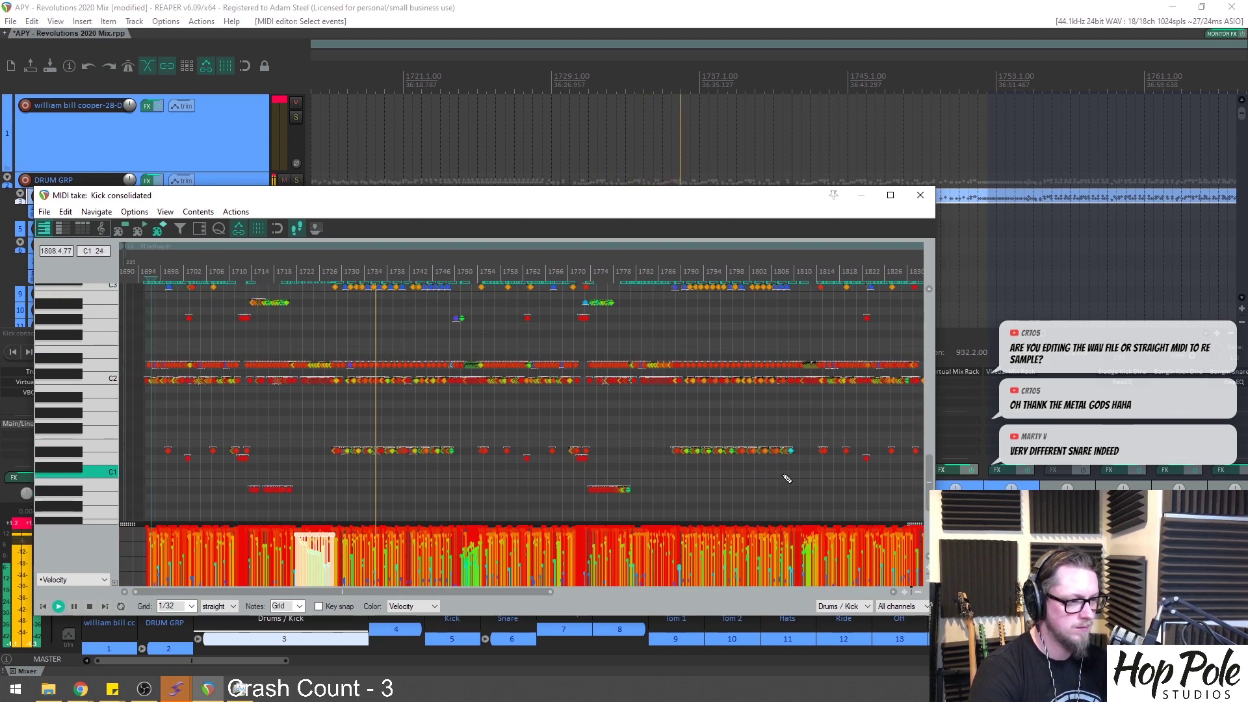
{"action": "scroll", "coordinate": [630, 464], "scroll_direction": "down", "scroll_amount": 3}
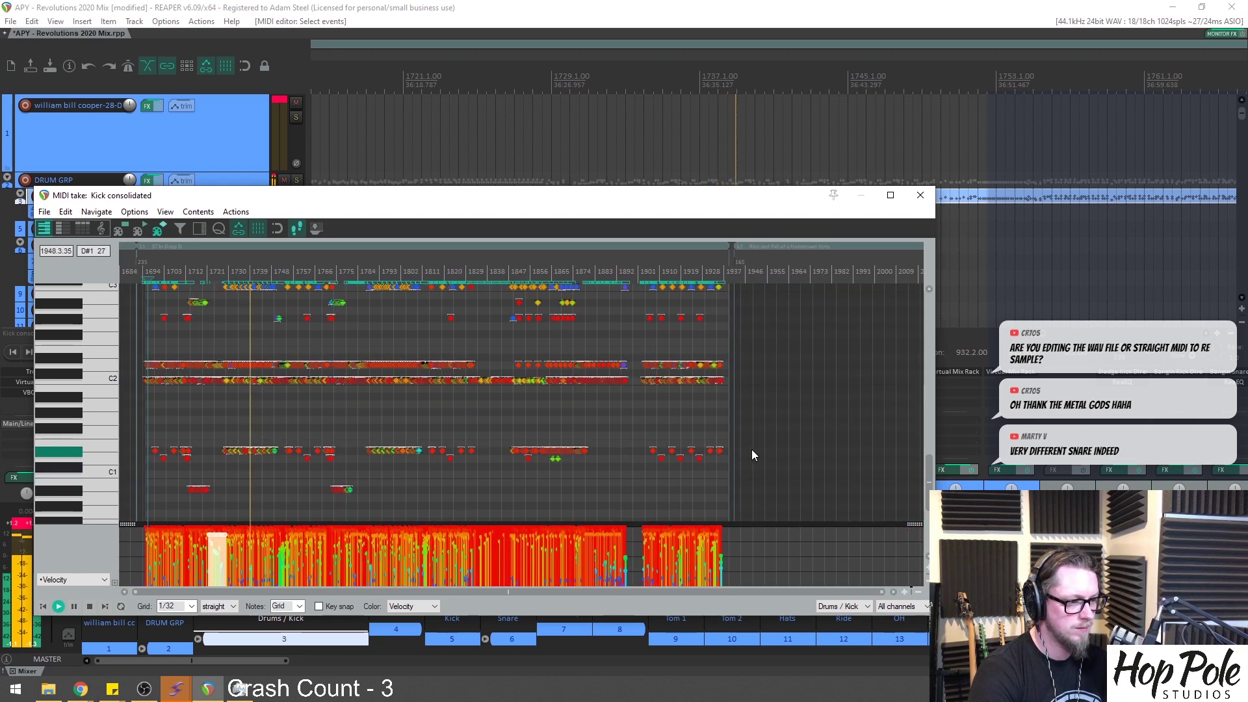
Select a lower row of kick notes and audition C3 and other target pitches
{"action": "left_click", "coordinate": [130, 447]}
{"action": "scroll", "coordinate": [497, 409], "scroll_direction": "up", "scroll_amount": 5}
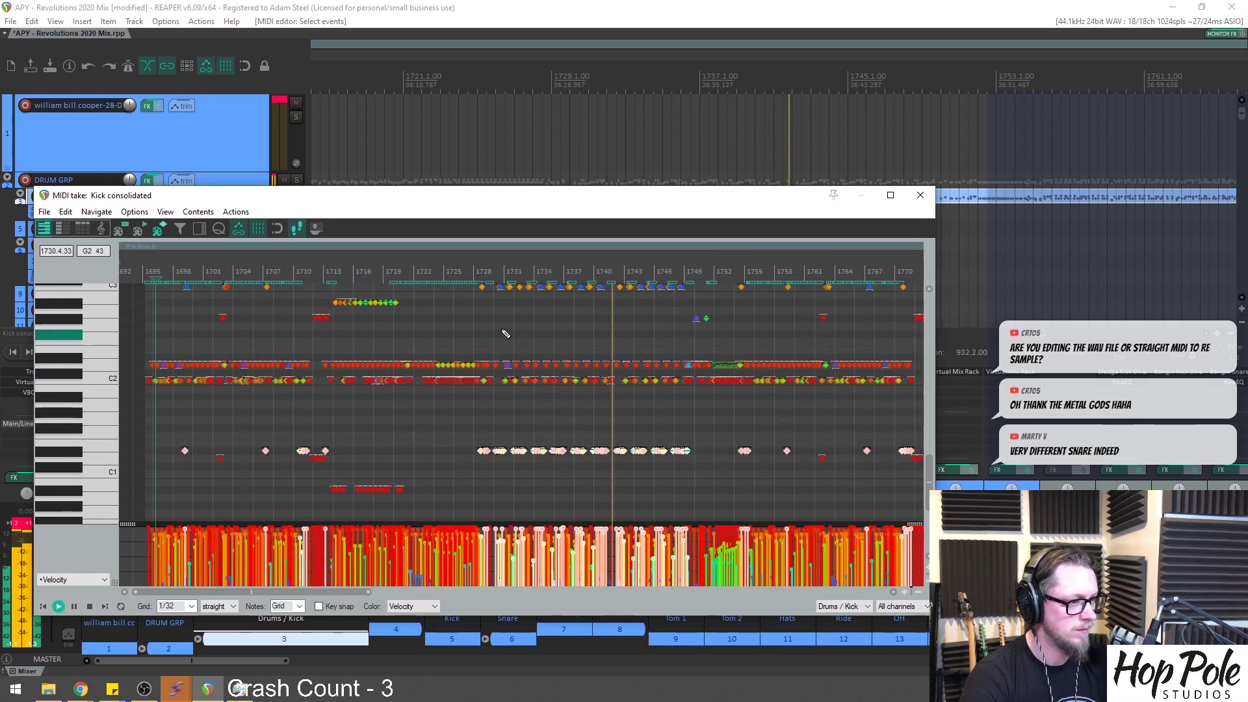
{"action": "scroll", "coordinate": [609, 288], "scroll_direction": "up", "scroll_amount": 8}
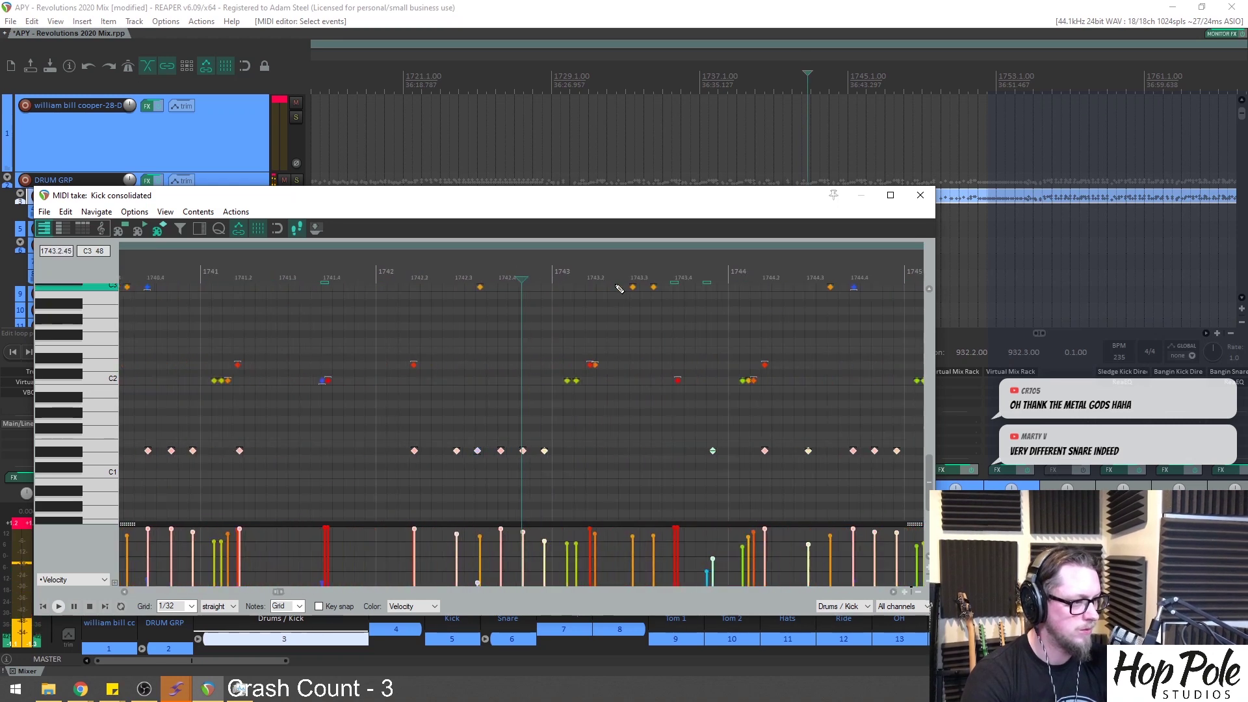
{"action": "left_click", "coordinate": [95, 455]}
{"action": "left_click", "coordinate": [72, 452]}
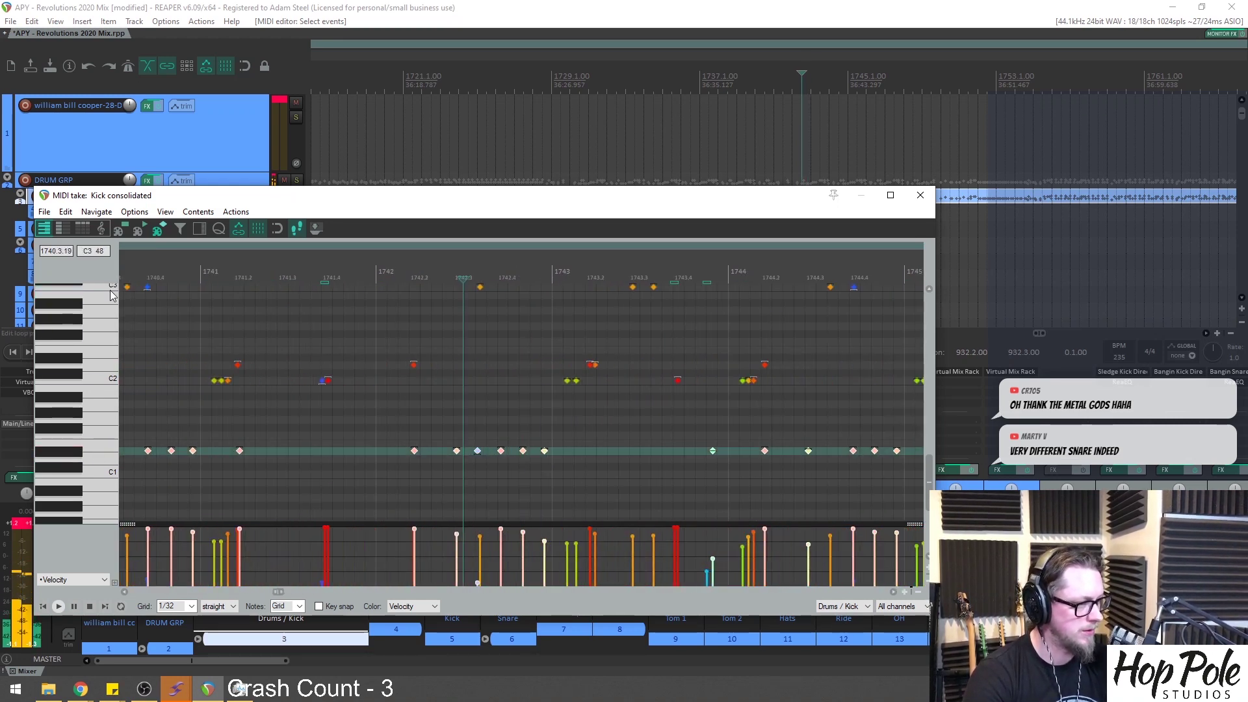
{"action": "scroll", "coordinate": [924, 444], "scroll_direction": "up", "scroll_amount": 2}
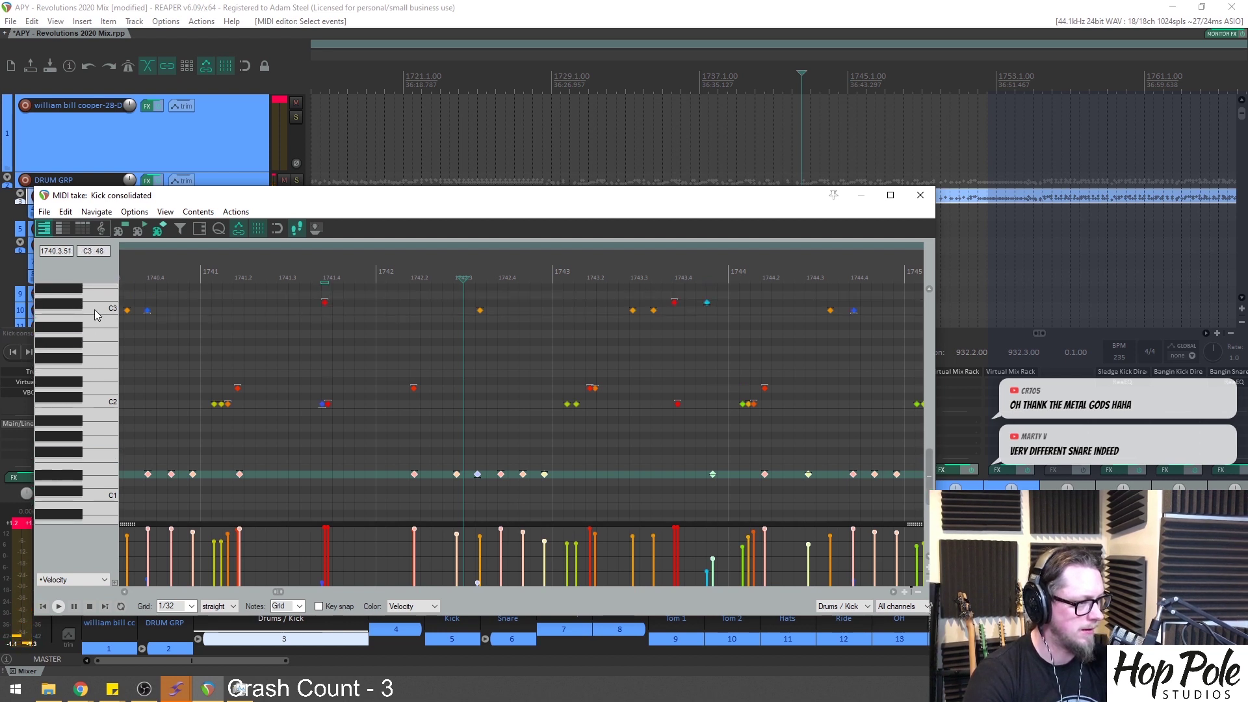
{"action": "left_click", "coordinate": [95, 309]}
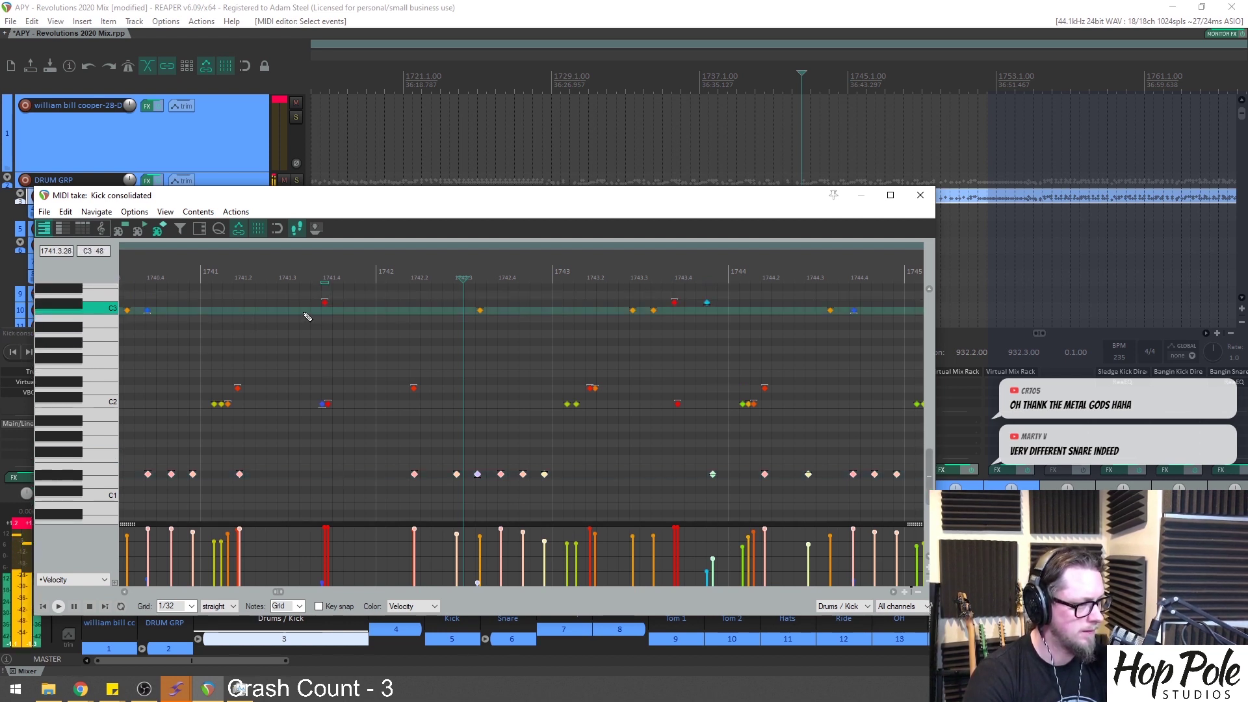
{"action": "left_click", "coordinate": [101, 359]}
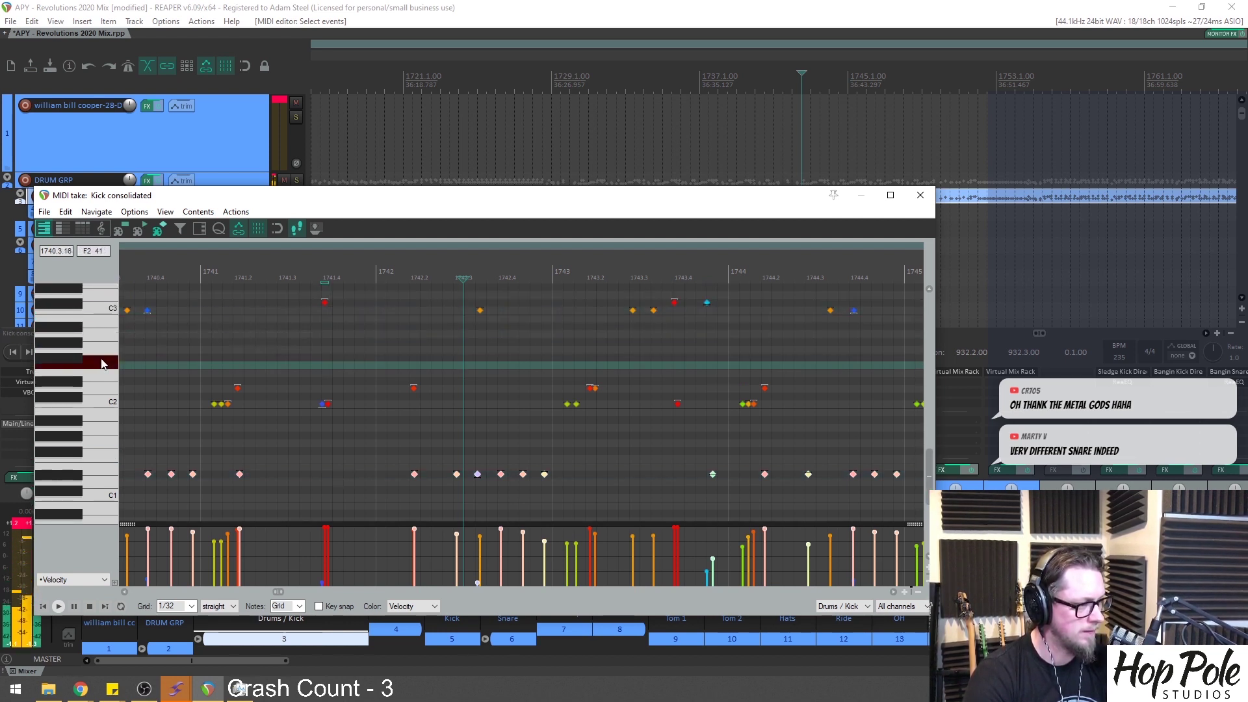
{"action": "scroll", "coordinate": [455, 479], "scroll_direction": "up", "scroll_amount": 5}
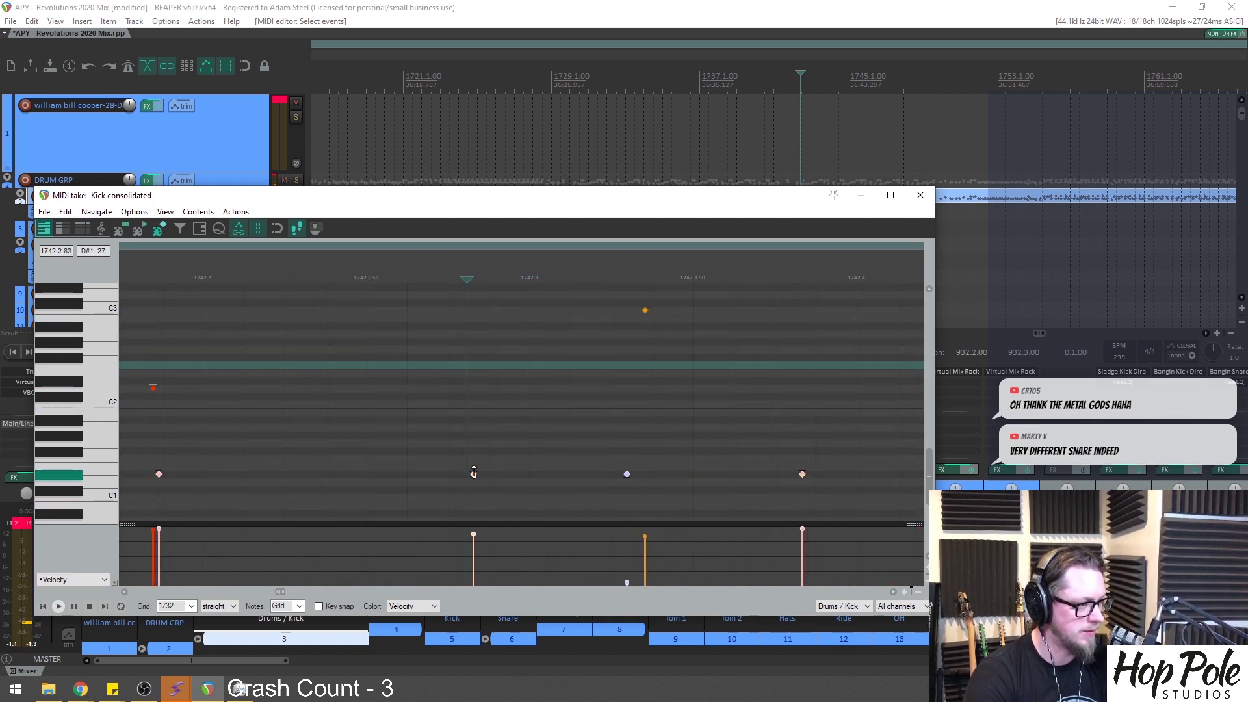
Move the selected notes up to a higher pitch and play to hear them
{"action": "left_click_drag", "start_coordinate": [473, 472], "coordinate": [474, 351]}
{"action": "scroll", "coordinate": [473, 351], "scroll_direction": "down", "scroll_amount": 4}
{"action": "key", "text": "space"}
{"action": "scroll", "coordinate": [490, 368], "scroll_direction": "down", "scroll_amount": 5}
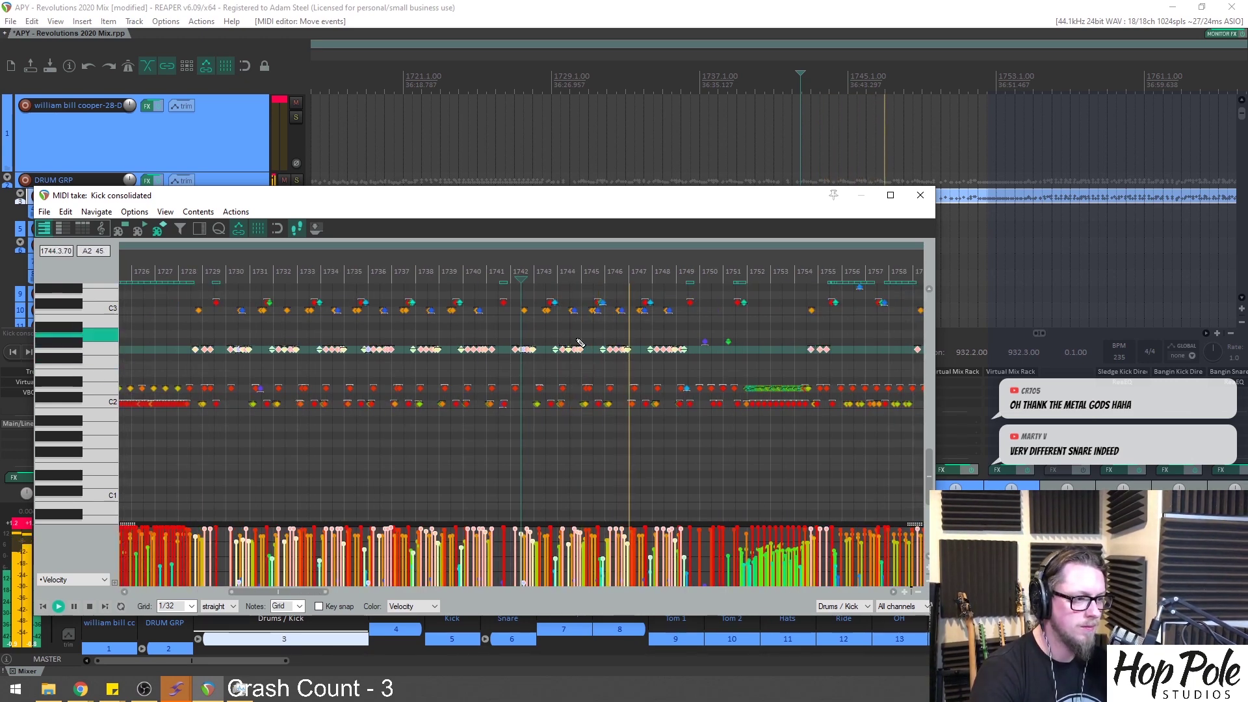
{"action": "scroll", "coordinate": [650, 367], "scroll_direction": "down", "scroll_amount": 3}
{"action": "scroll", "coordinate": [634, 370], "scroll_direction": "up", "scroll_amount": 4}
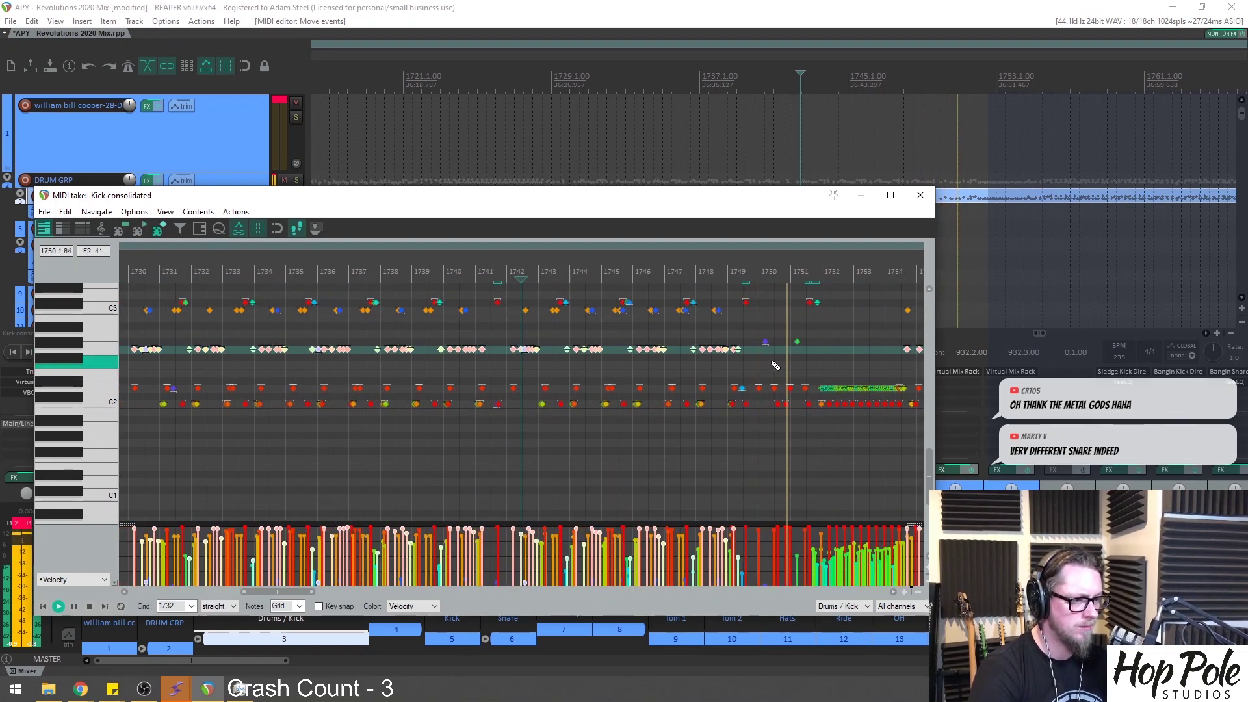
{"action": "scroll", "coordinate": [777, 371], "scroll_direction": "up", "scroll_amount": 2}
{"action": "scroll", "coordinate": [783, 367], "scroll_direction": "up", "scroll_amount": 1}
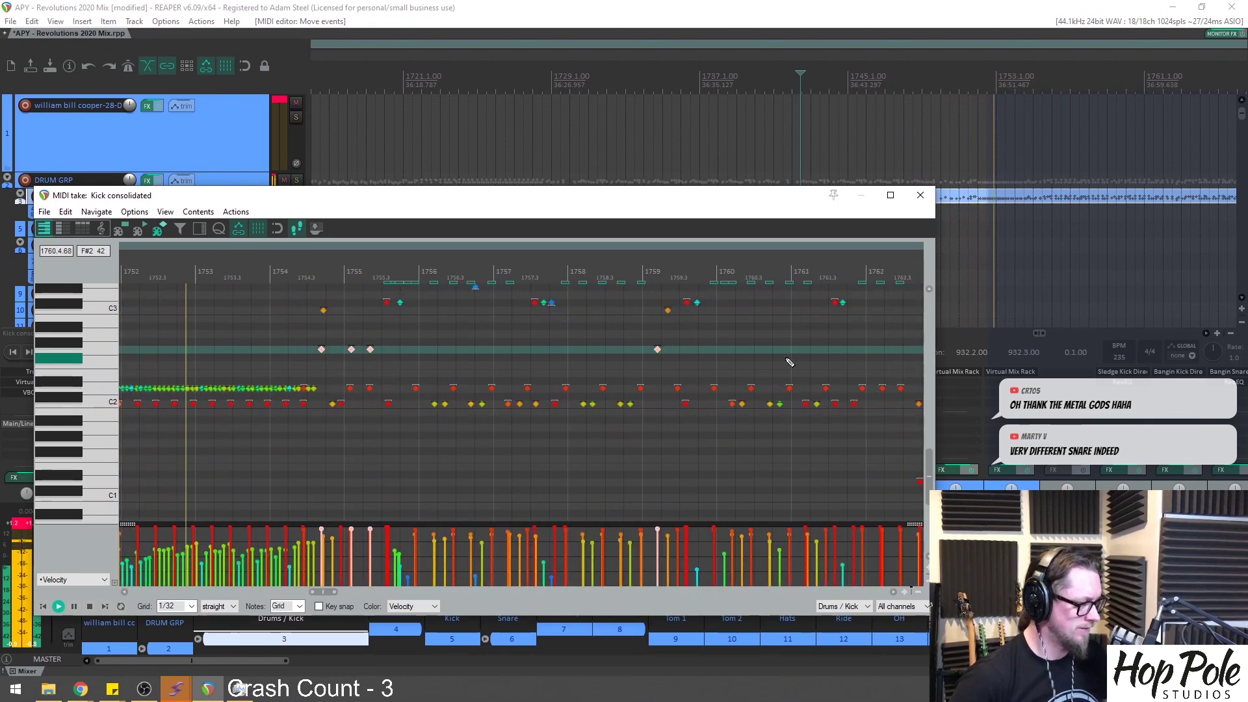
{"action": "scroll", "coordinate": [785, 357], "scroll_direction": "down", "scroll_amount": 2}
Jump playback back to around bar 1752 and close the Kick consolidated MIDI editor
{"action": "left_click", "coordinate": [294, 279]}
{"action": "scroll", "coordinate": [294, 280], "scroll_direction": "up", "scroll_amount": 4}
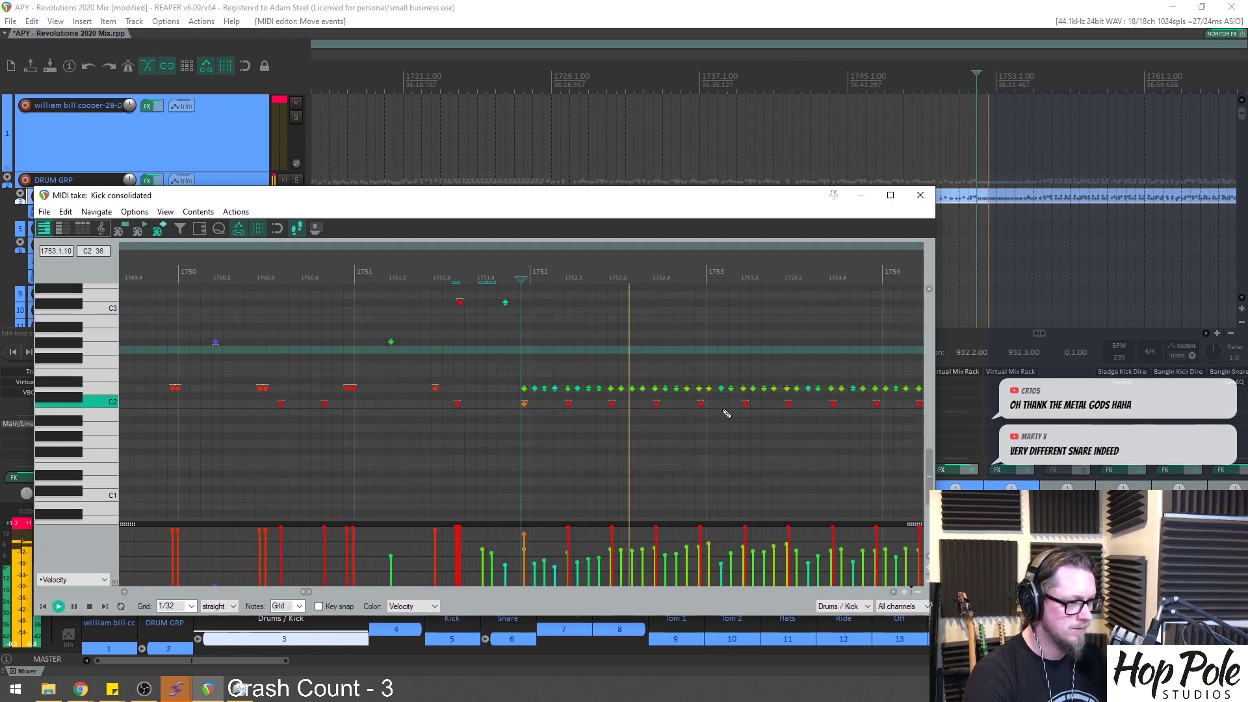
{"action": "scroll", "coordinate": [741, 423], "scroll_direction": "down", "scroll_amount": 4}
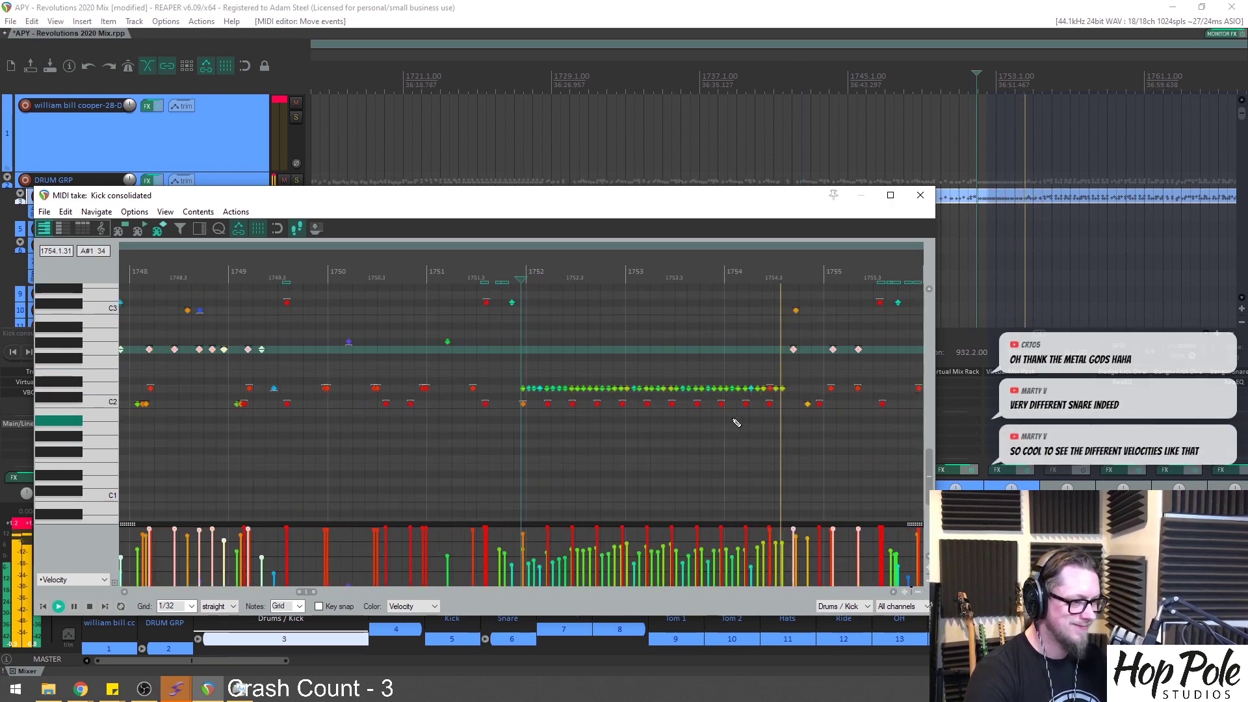
{"action": "scroll", "coordinate": [682, 370], "scroll_direction": "down", "scroll_amount": 2}
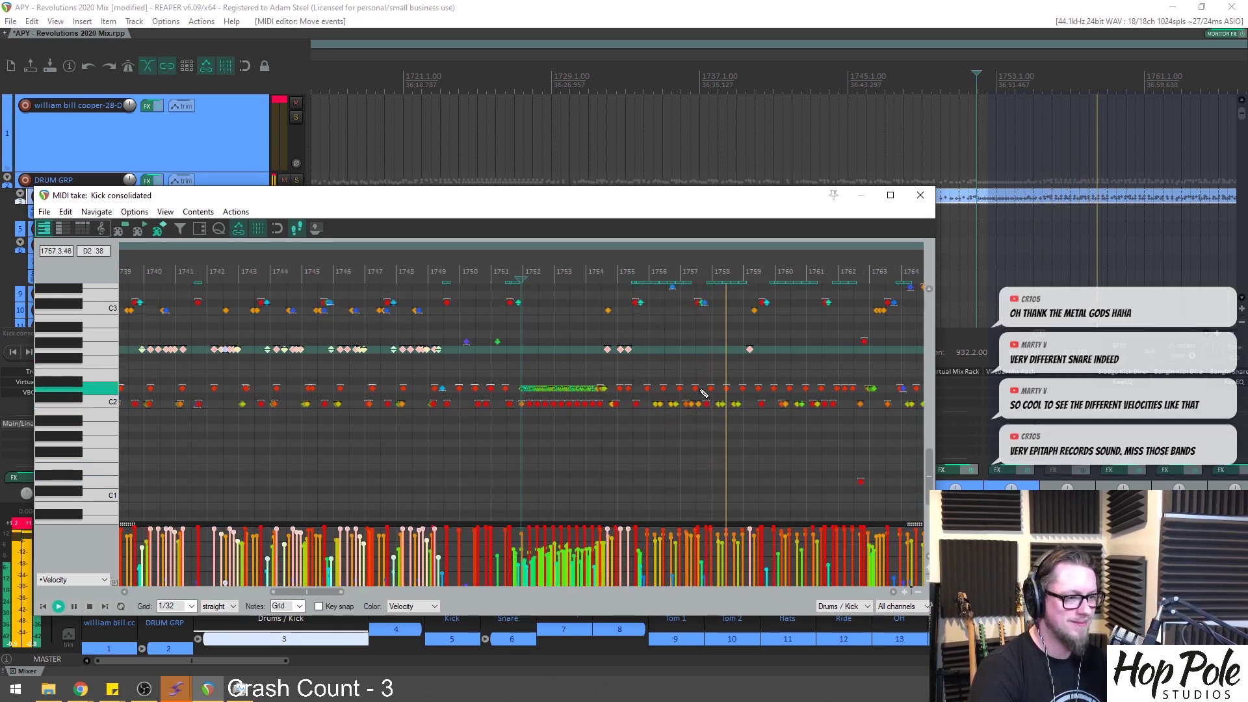
{"action": "scroll", "coordinate": [703, 394], "scroll_direction": "down", "scroll_amount": 3}
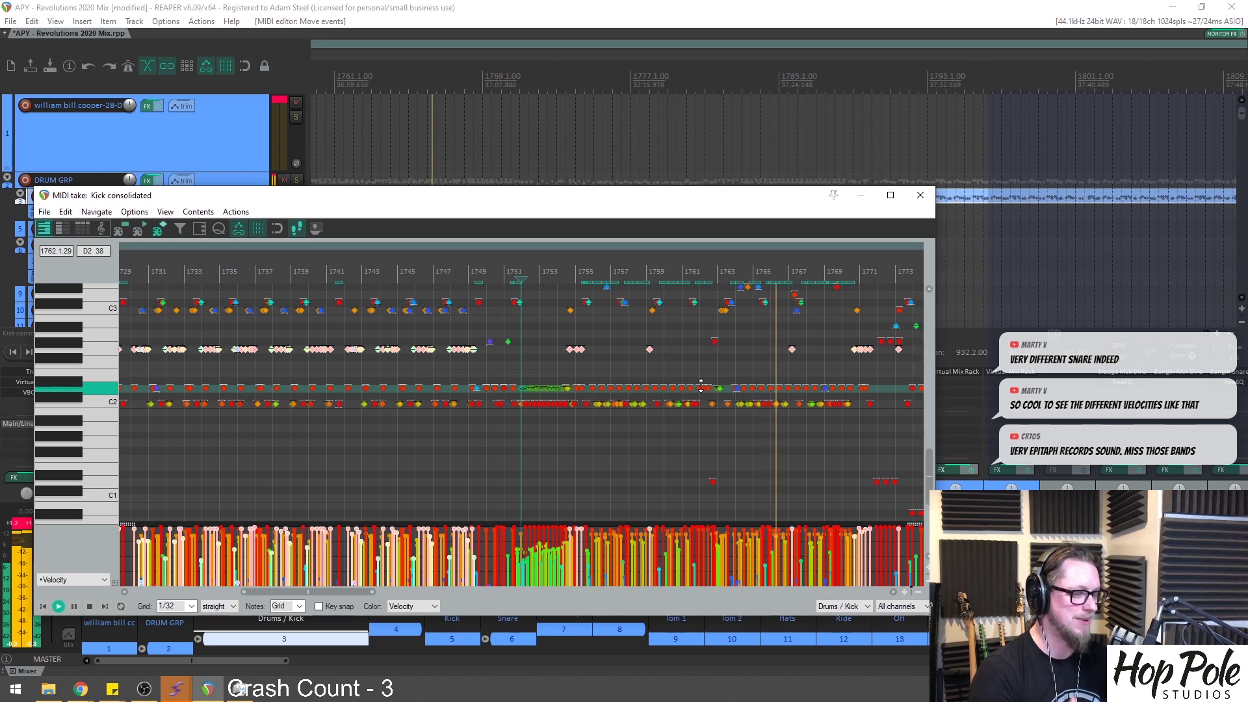
{"action": "scroll", "coordinate": [684, 355], "scroll_direction": "down", "scroll_amount": 2}
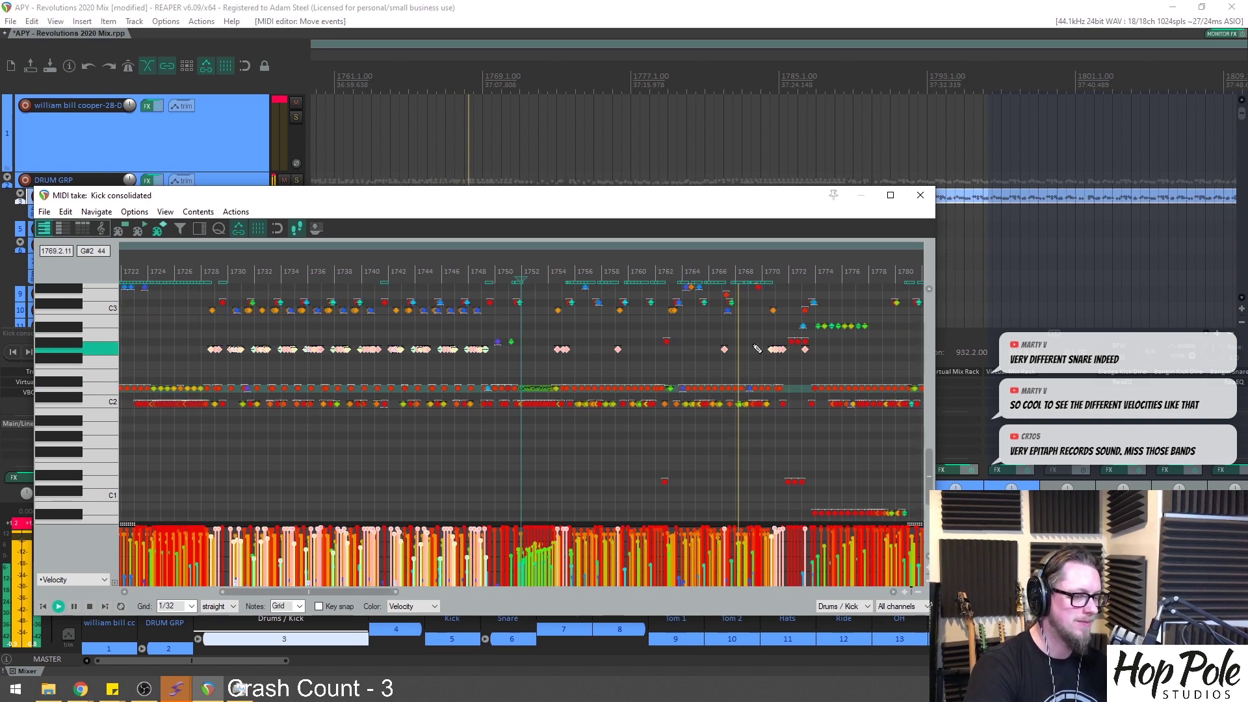
{"action": "scroll", "coordinate": [760, 347], "scroll_direction": "down", "scroll_amount": 2}
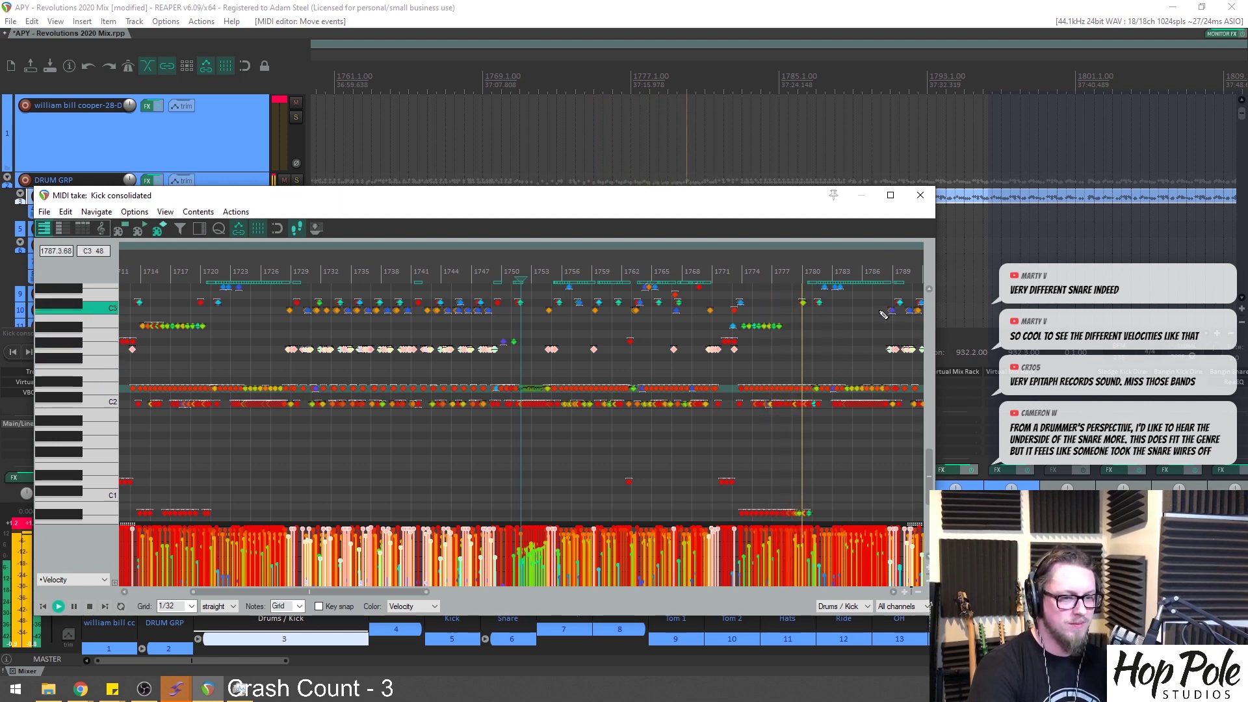
{"action": "left_click", "coordinate": [920, 195]}
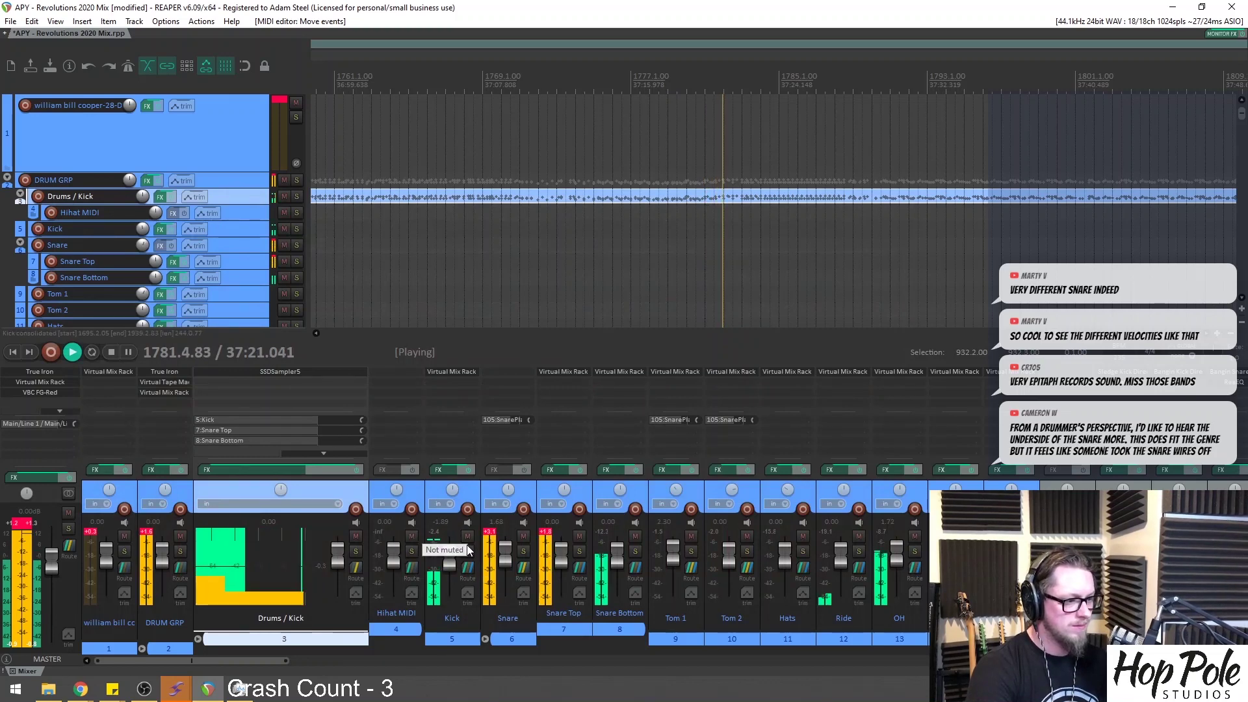
{"action": "left_click", "coordinate": [523, 551]}
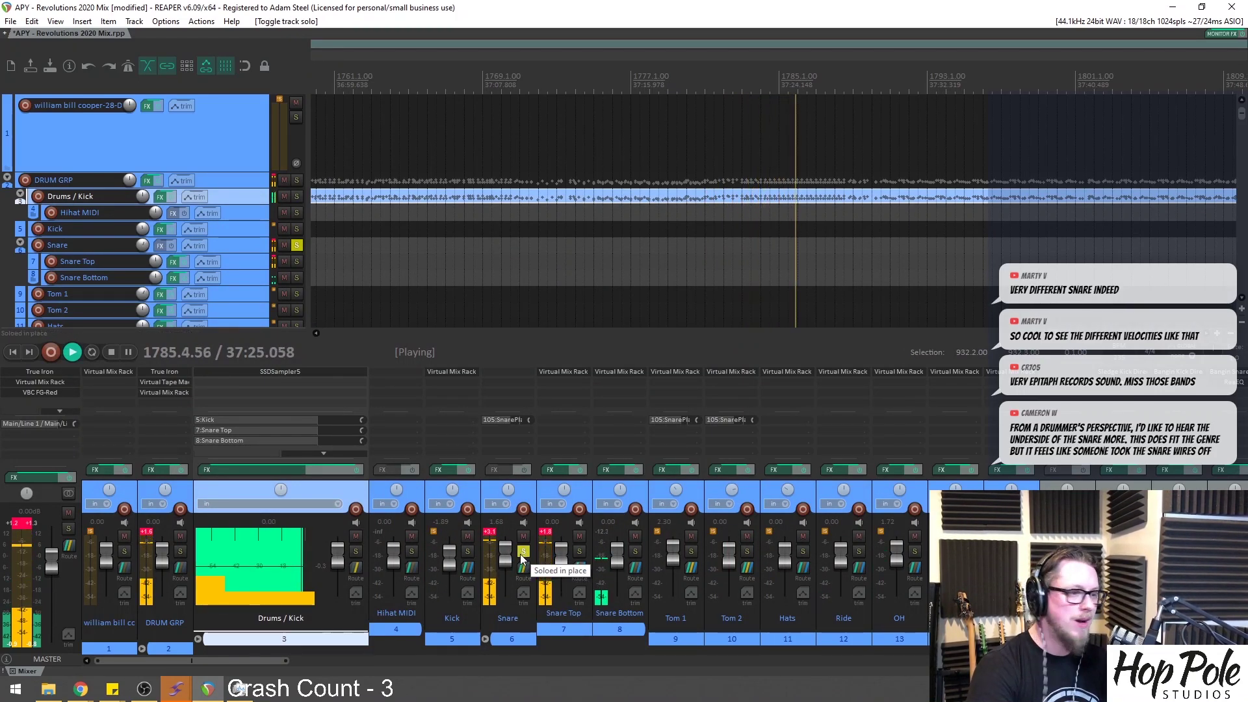
{"action": "left_click", "coordinate": [524, 552]}
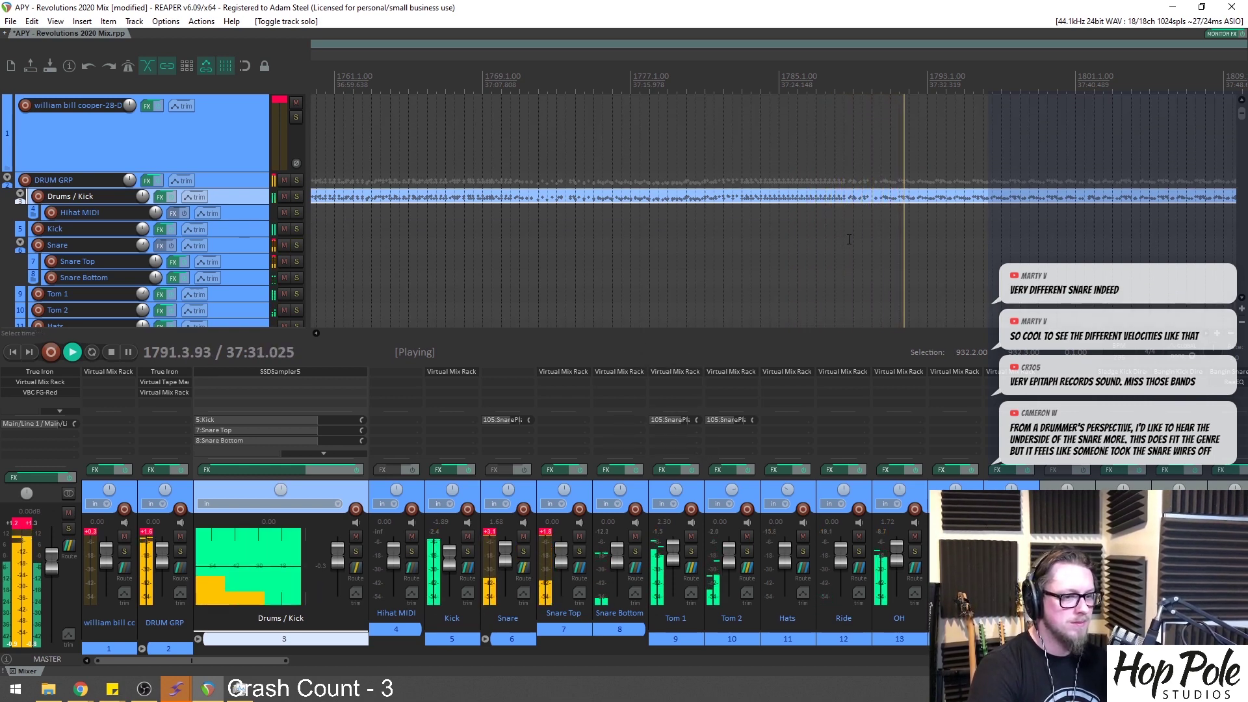
{"action": "scroll", "coordinate": [974, 219], "scroll_direction": "up", "scroll_amount": 2}
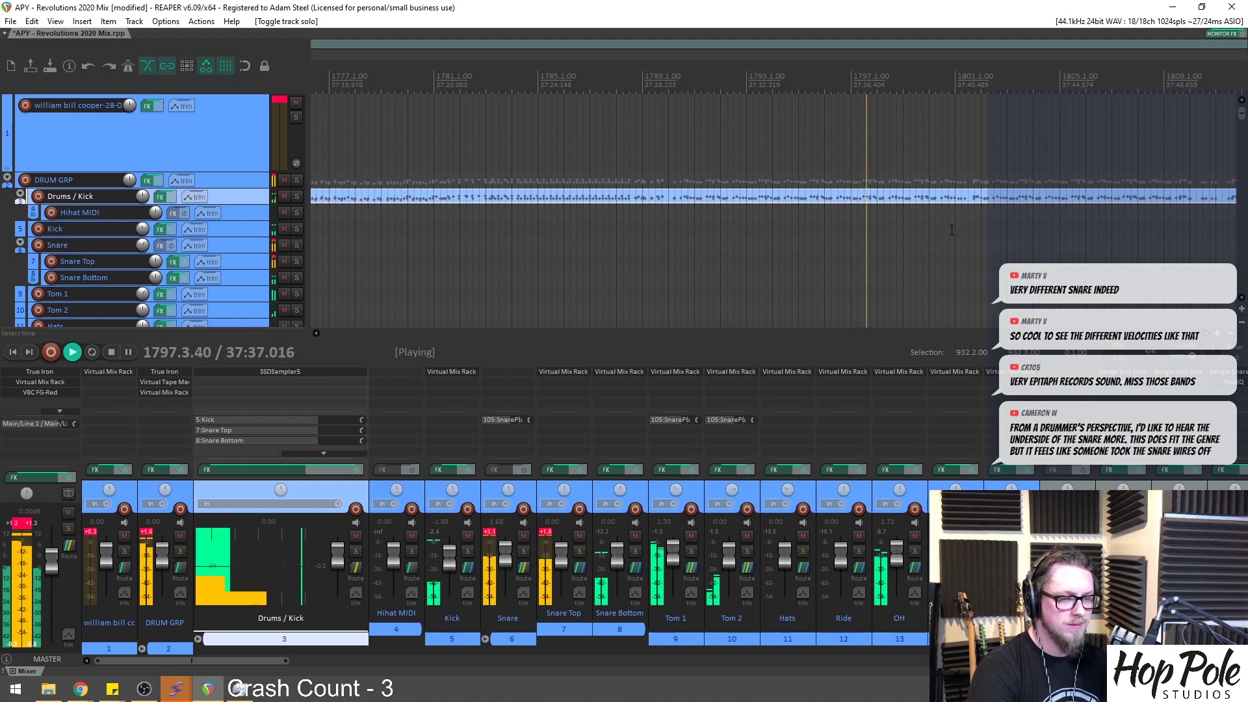
{"action": "scroll", "coordinate": [923, 244], "scroll_direction": "down", "scroll_amount": 2}
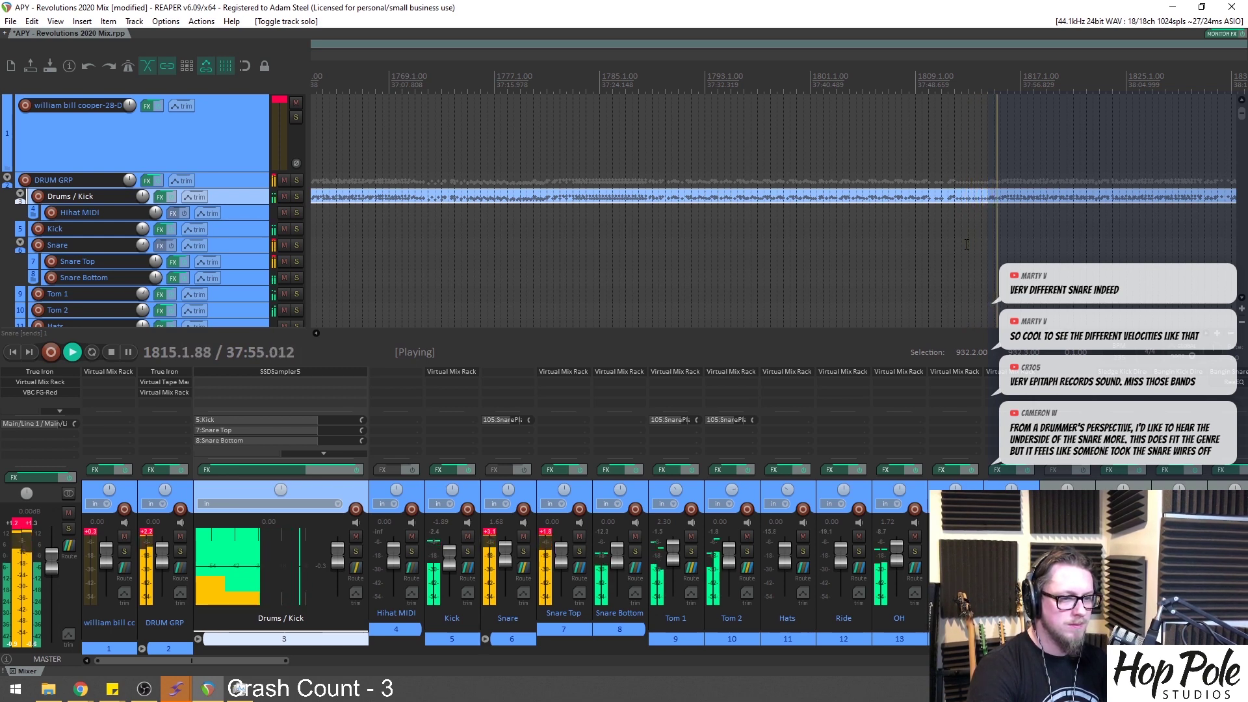
{"action": "scroll", "coordinate": [966, 243], "scroll_direction": "down", "scroll_amount": 2}
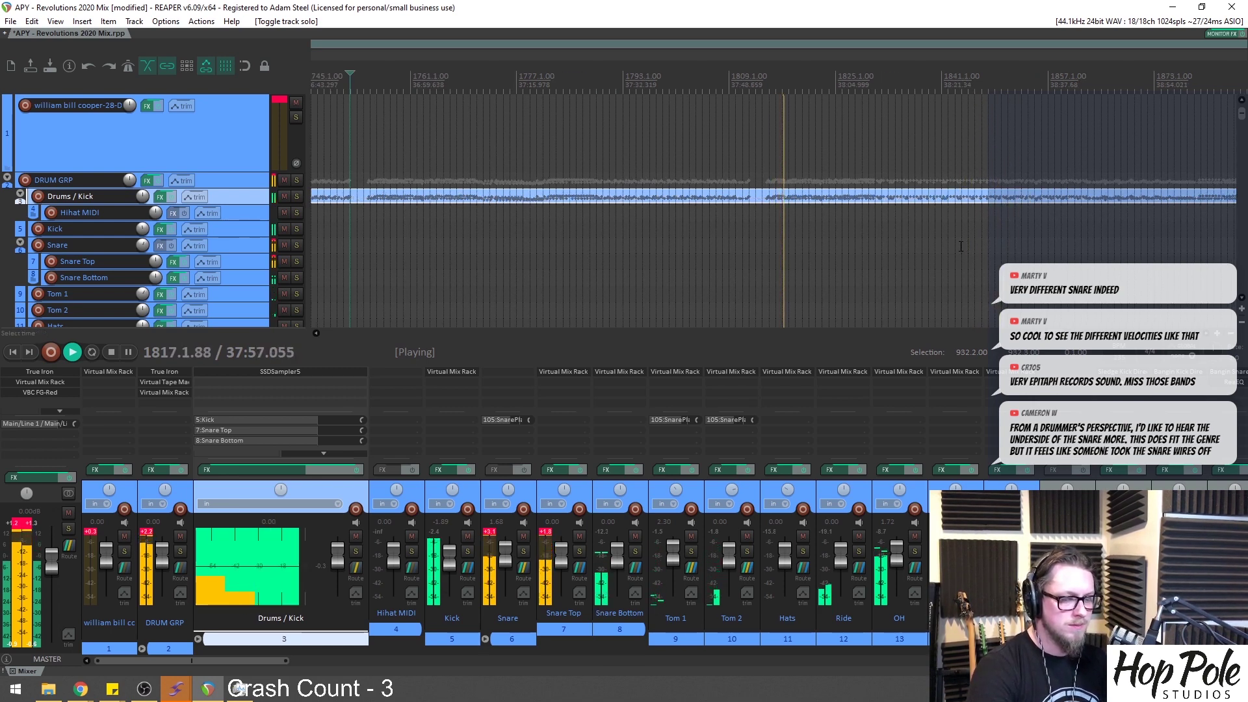
{"action": "scroll", "coordinate": [961, 246], "scroll_direction": "down", "scroll_amount": 2}
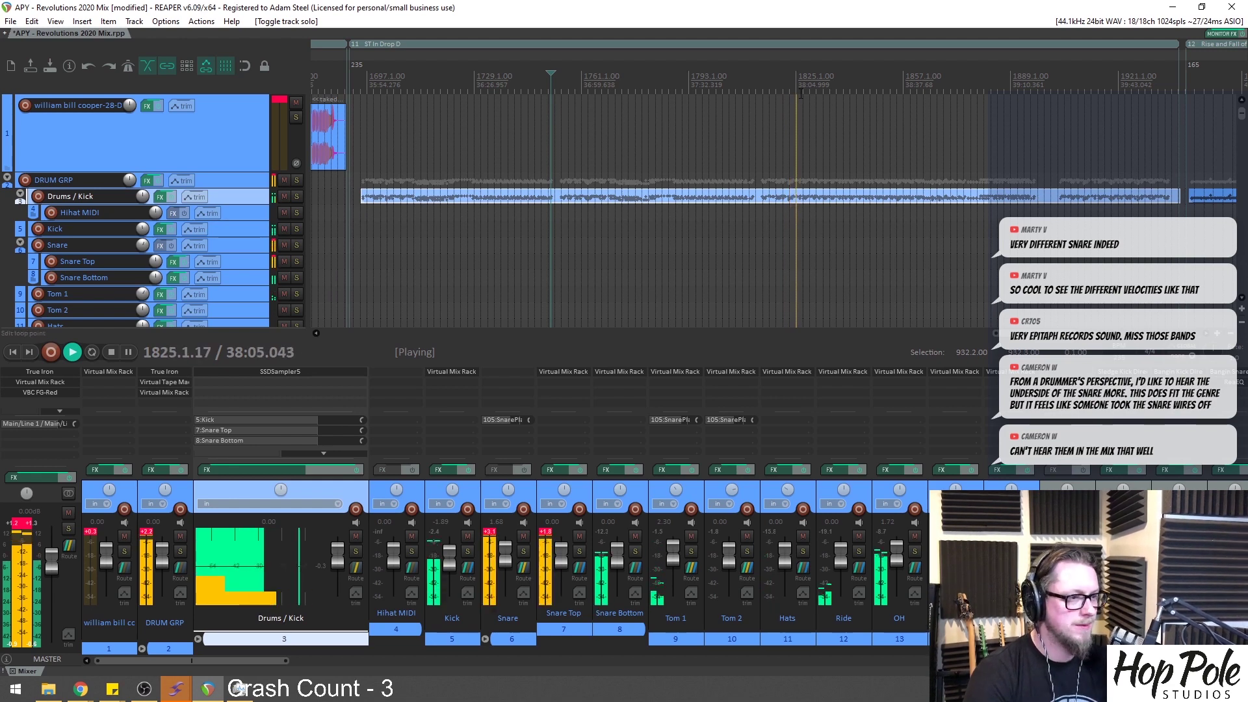
Stop playback and move the play position to bar 600 in the Frown Proud region
{"action": "key", "text": "space"}
{"action": "left_click", "coordinate": [794, 91]}
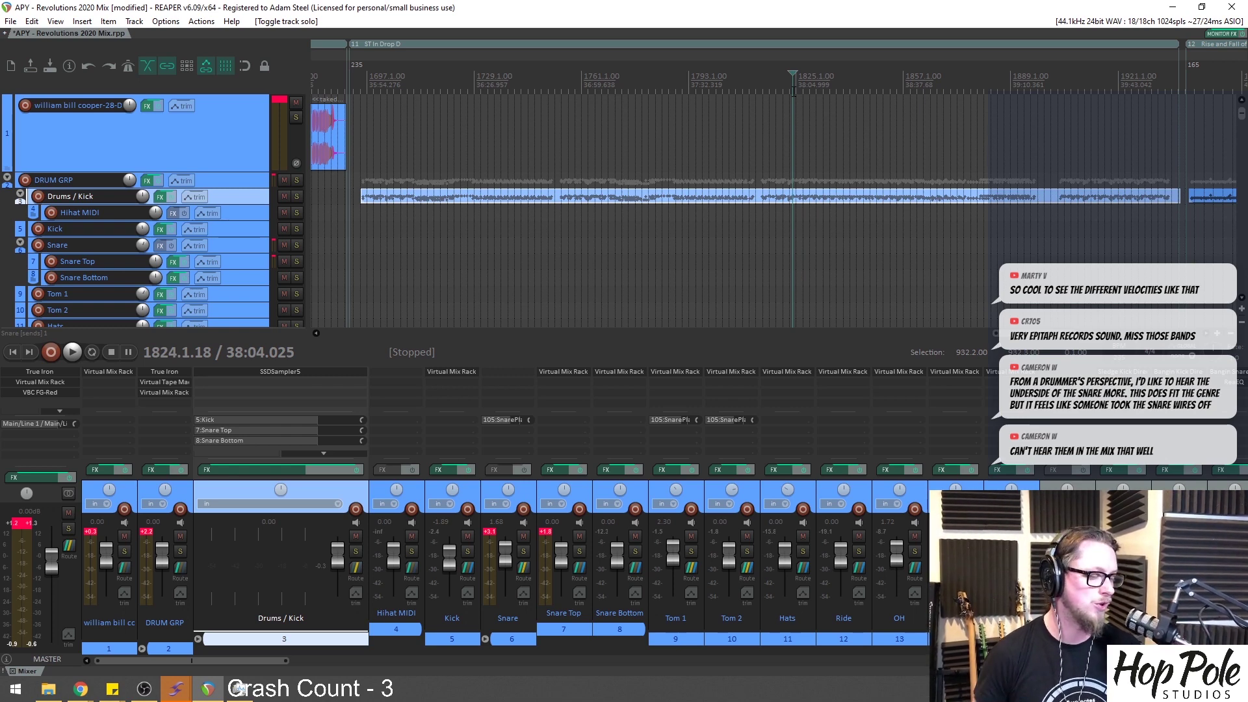
{"action": "scroll", "coordinate": [574, 154], "scroll_direction": "down", "scroll_amount": 10}
{"action": "left_click", "coordinate": [566, 74]}
{"action": "scroll", "coordinate": [566, 75], "scroll_direction": "up", "scroll_amount": 5}
Play from the start of Same Old Same Old, hiding the mixer to review guitar tracks, then restore it
{"action": "scroll", "coordinate": [615, 63], "scroll_direction": "down", "scroll_amount": 3}
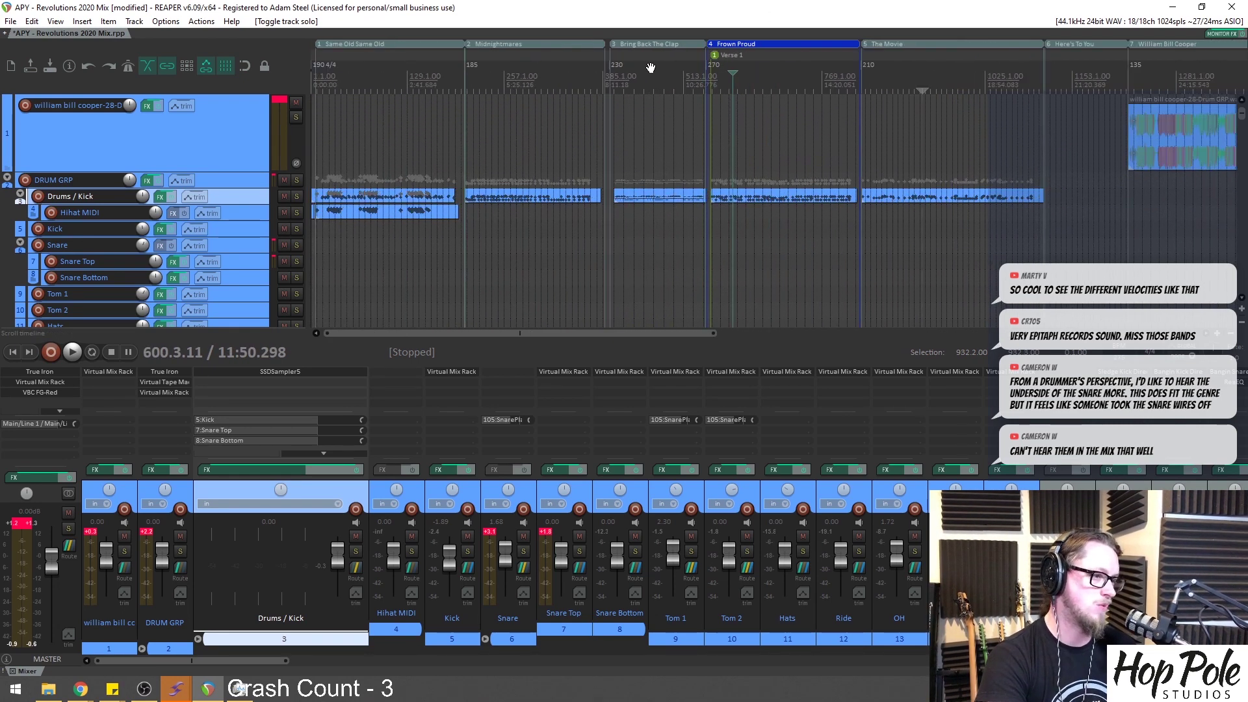
{"action": "left_click", "coordinate": [317, 75]}
{"action": "scroll", "coordinate": [635, 141], "scroll_direction": "up", "scroll_amount": 12}
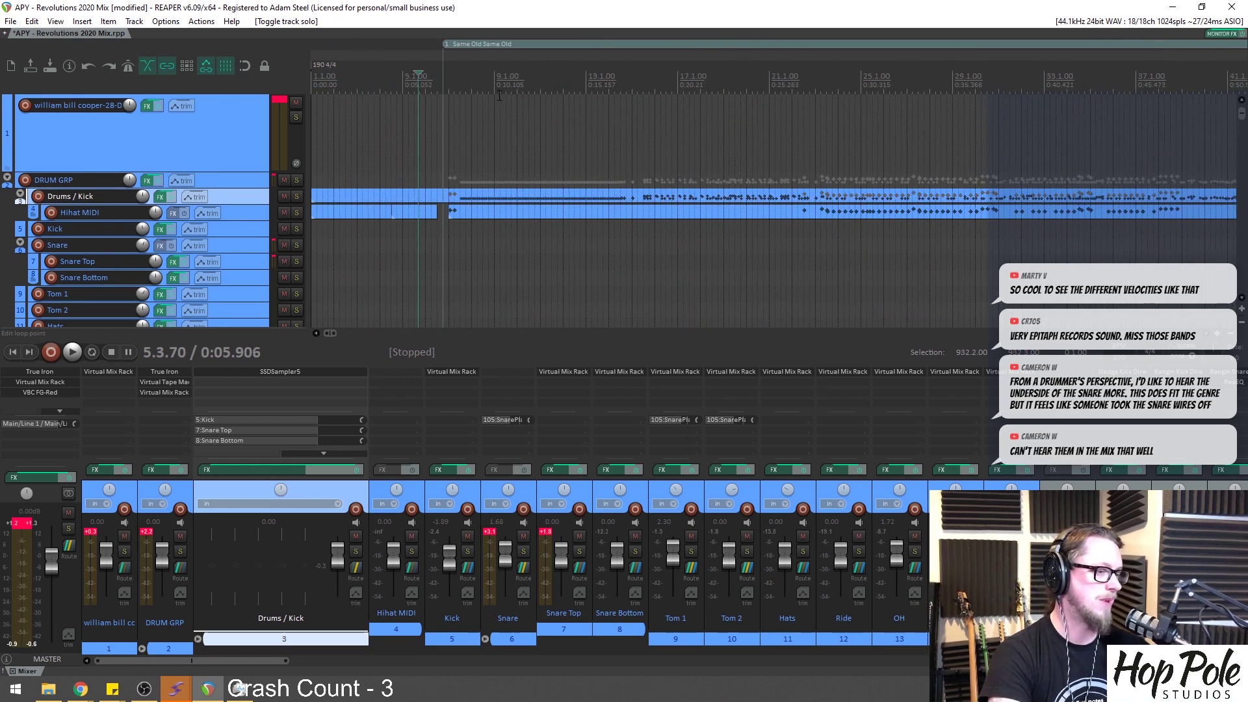
{"action": "scroll", "coordinate": [689, 104], "scroll_direction": "down", "scroll_amount": 4}
{"action": "key", "text": "ctrl+m"}
{"action": "key", "text": "ctrl+m"}
{"action": "scroll", "coordinate": [732, 131], "scroll_direction": "down", "scroll_amount": 4}
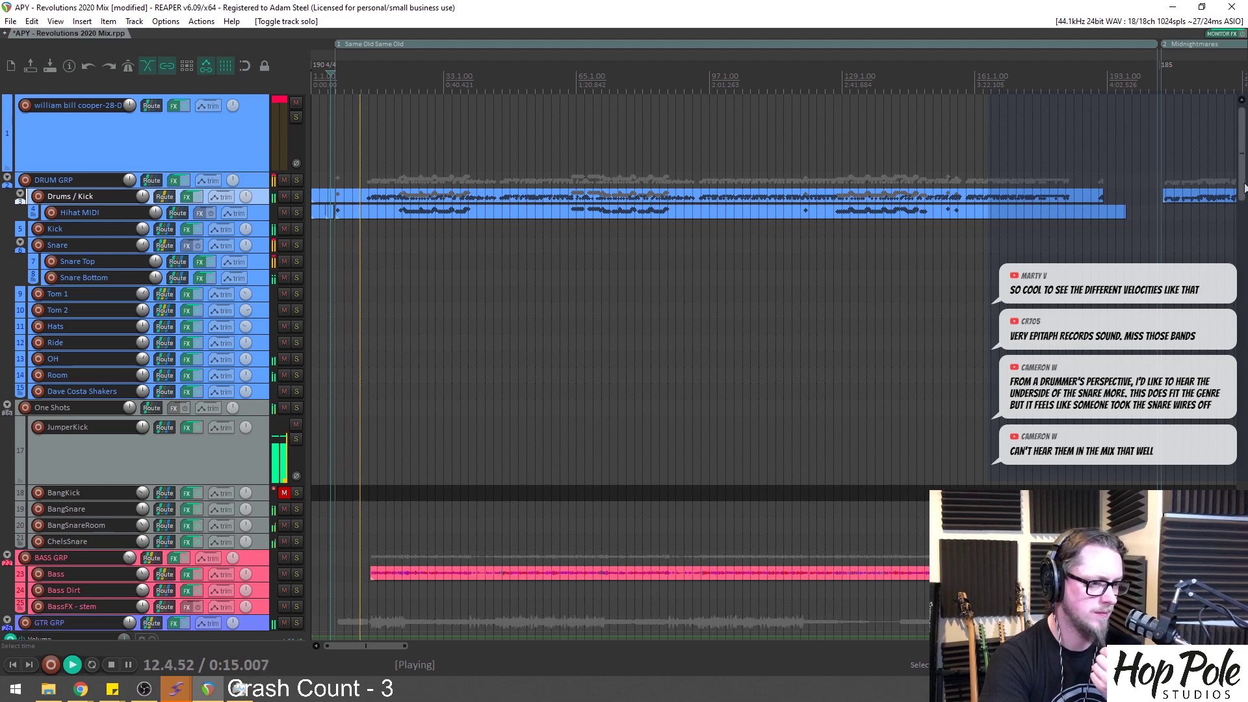
{"action": "left_click_drag", "start_coordinate": [1246, 188], "coordinate": [1246, 299]}
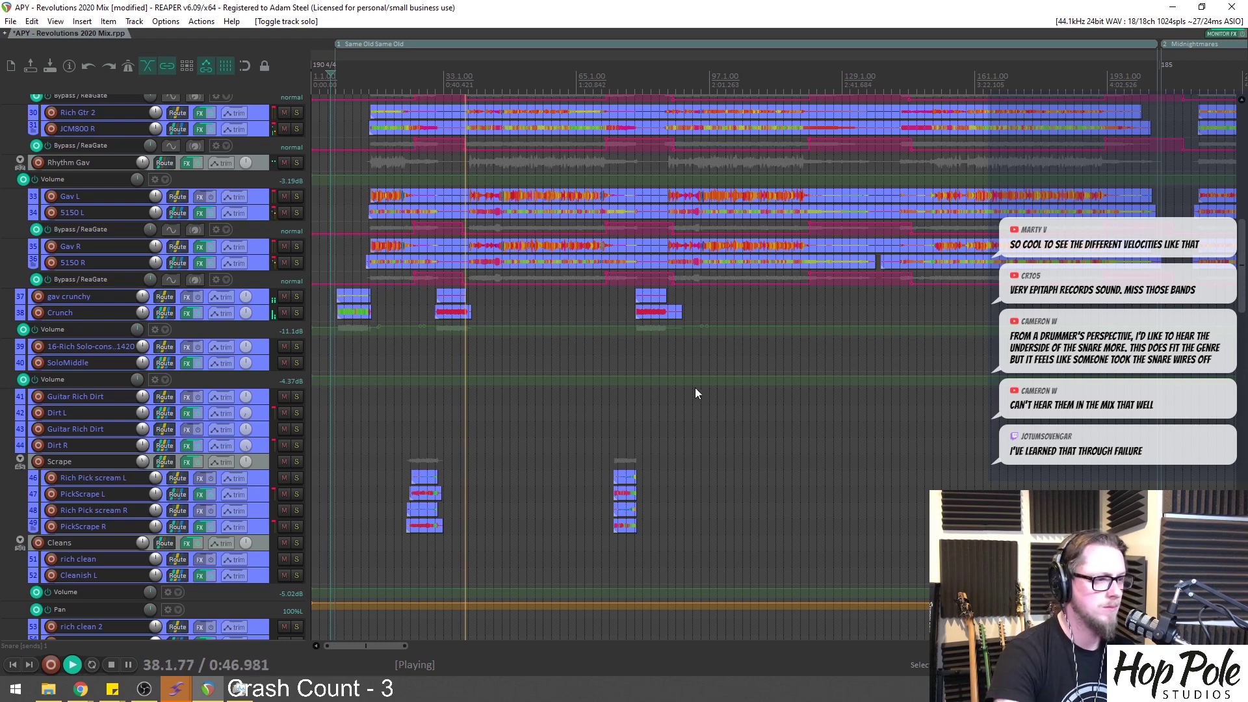
{"action": "scroll", "coordinate": [641, 317], "scroll_direction": "up", "scroll_amount": 3}
{"action": "scroll", "coordinate": [881, 337], "scroll_direction": "down", "scroll_amount": 3}
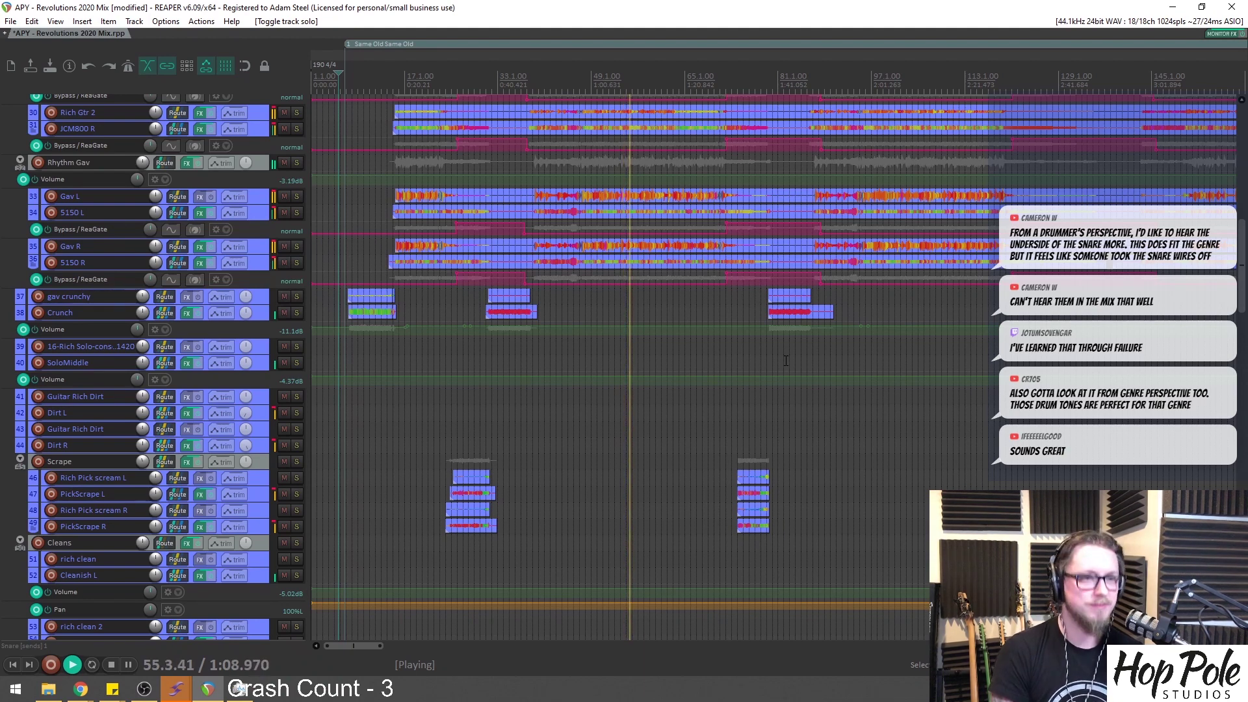
{"action": "key", "text": "ctrl+m"}
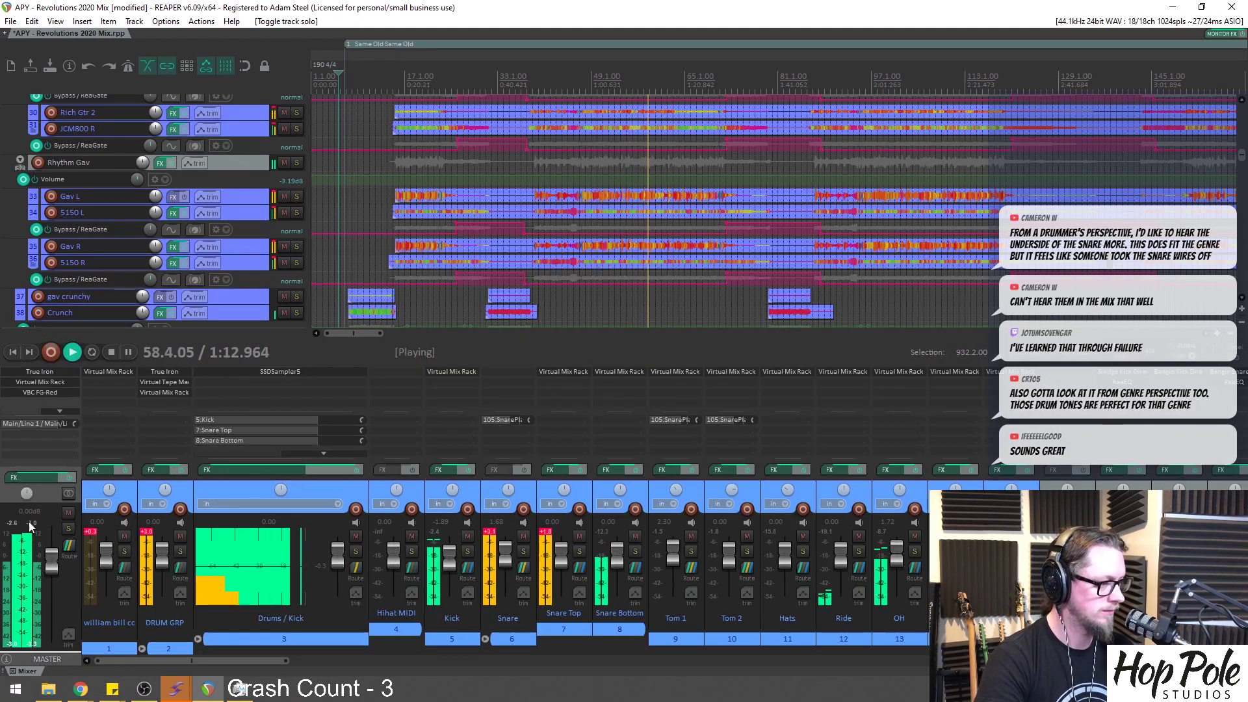
Insert a Trimmer module ahead of New York in the master's Virtual Mix Rack, then close it
{"action": "left_click", "coordinate": [693, 262]}
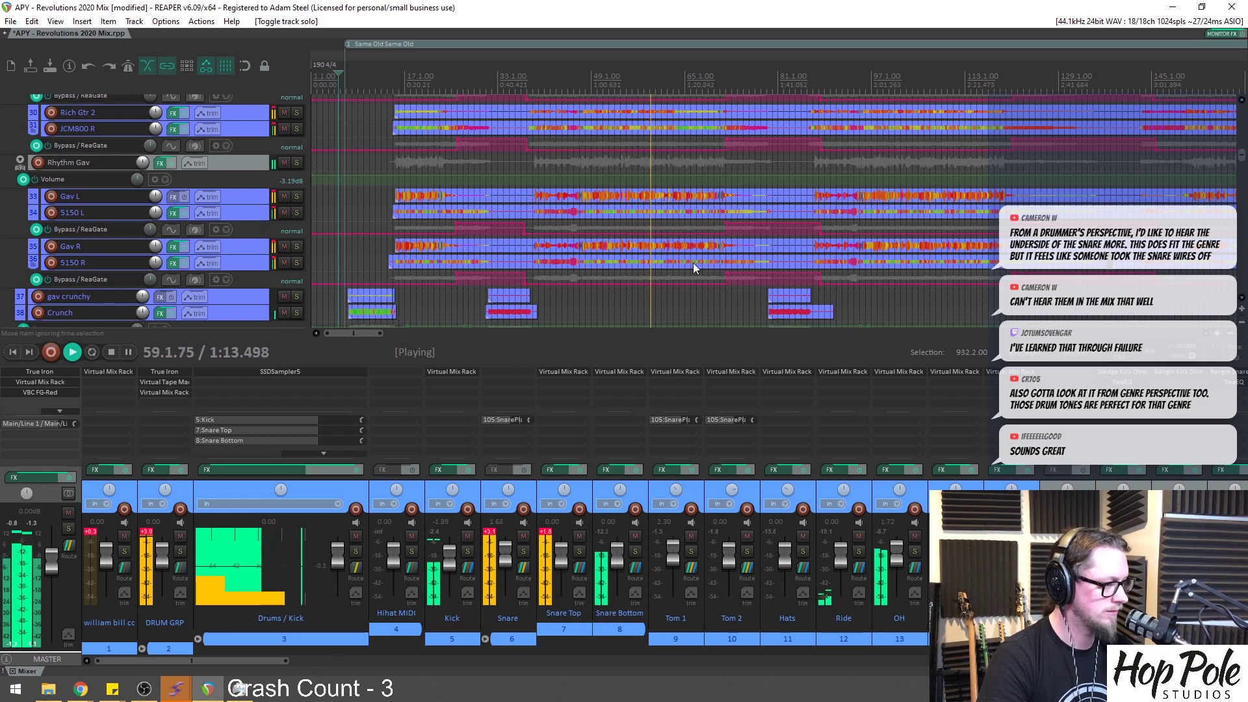
{"action": "left_click", "coordinate": [42, 384]}
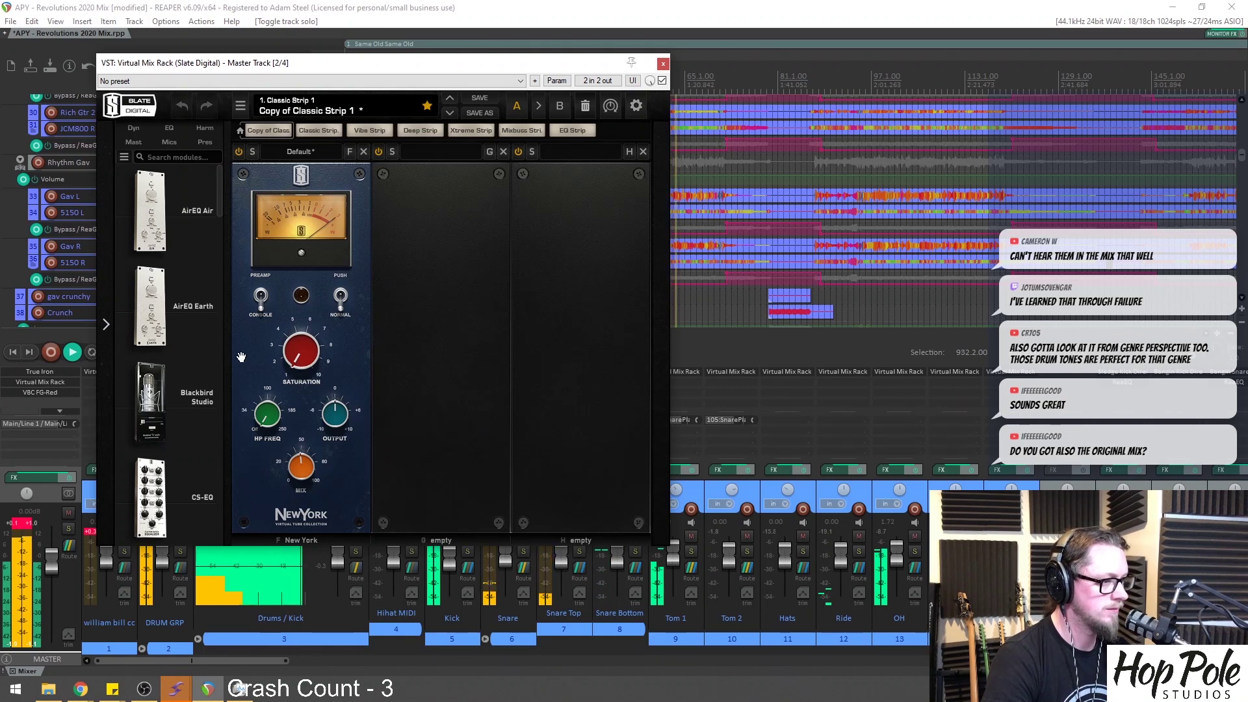
{"action": "left_click_drag", "start_coordinate": [220, 188], "coordinate": [215, 502]}
{"action": "left_click_drag", "start_coordinate": [151, 355], "coordinate": [305, 343]}
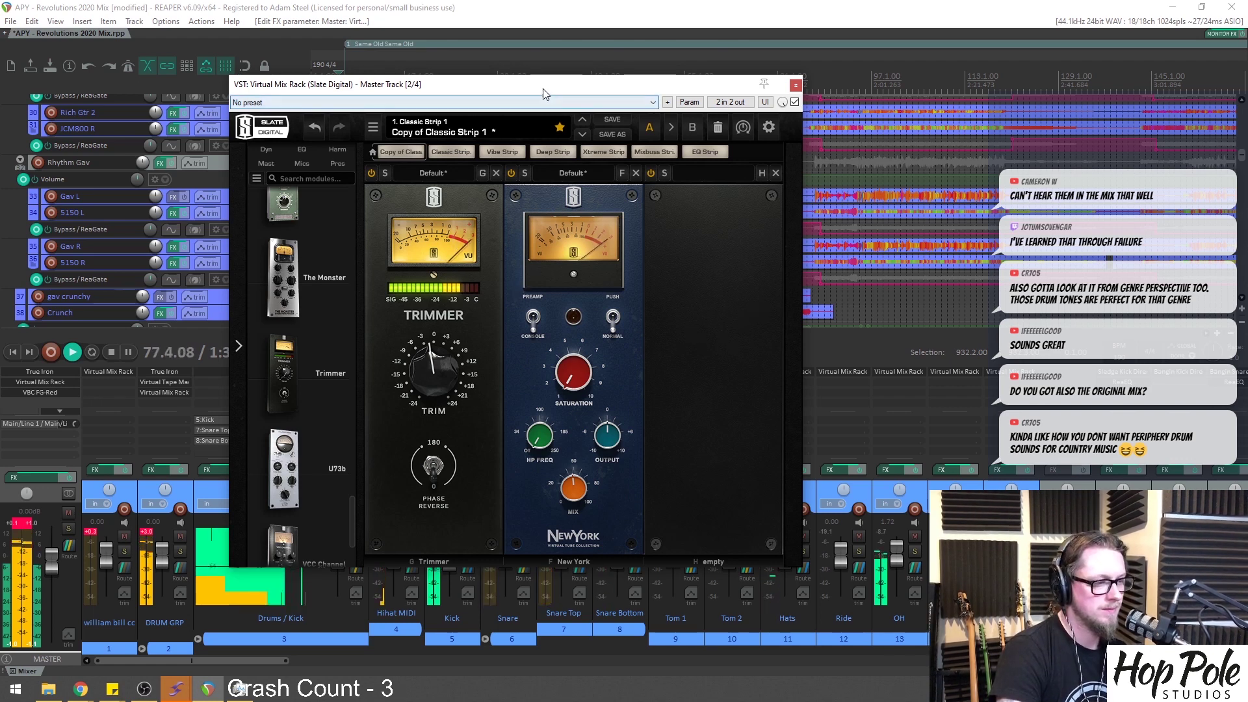
{"action": "left_click_drag", "start_coordinate": [543, 89], "coordinate": [572, 88]}
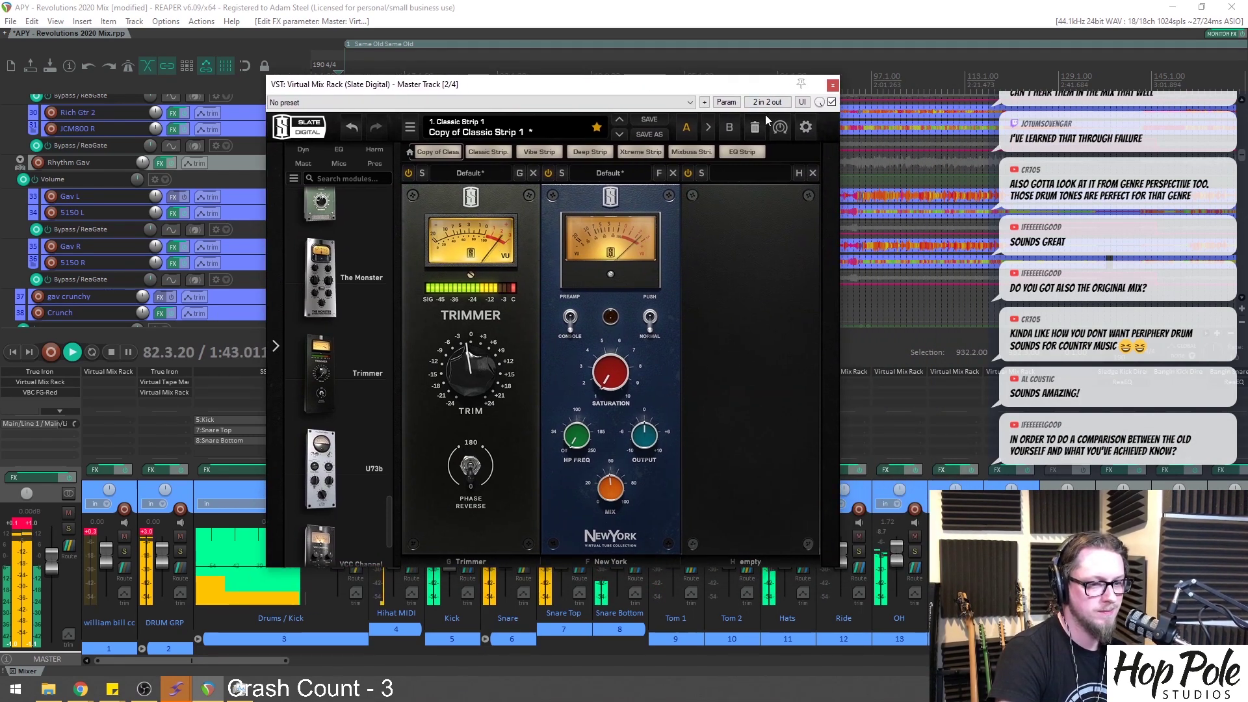
{"action": "left_click", "coordinate": [833, 85]}
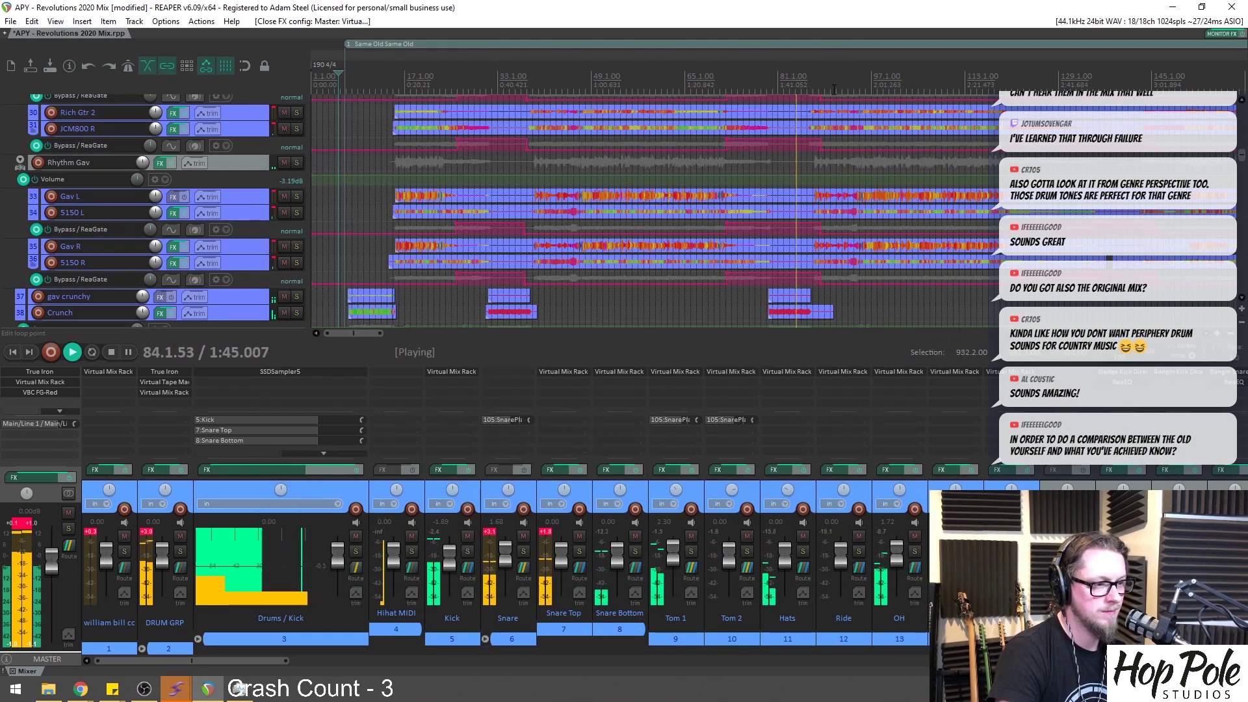
Insert a new empty track, move it above the first track, and mute it
{"action": "scroll", "coordinate": [520, 197], "scroll_direction": "down", "scroll_amount": 3}
{"action": "scroll", "coordinate": [551, 198], "scroll_direction": "up", "scroll_amount": 2}
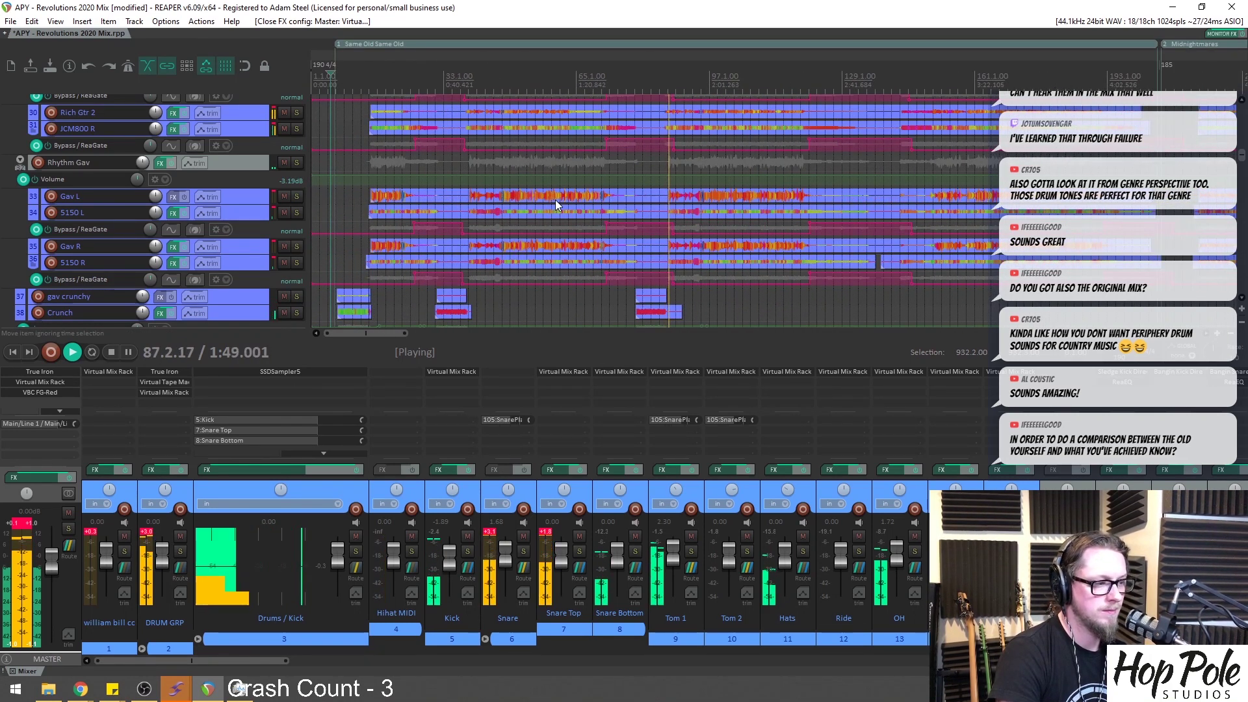
{"action": "left_click", "coordinate": [168, 650]}
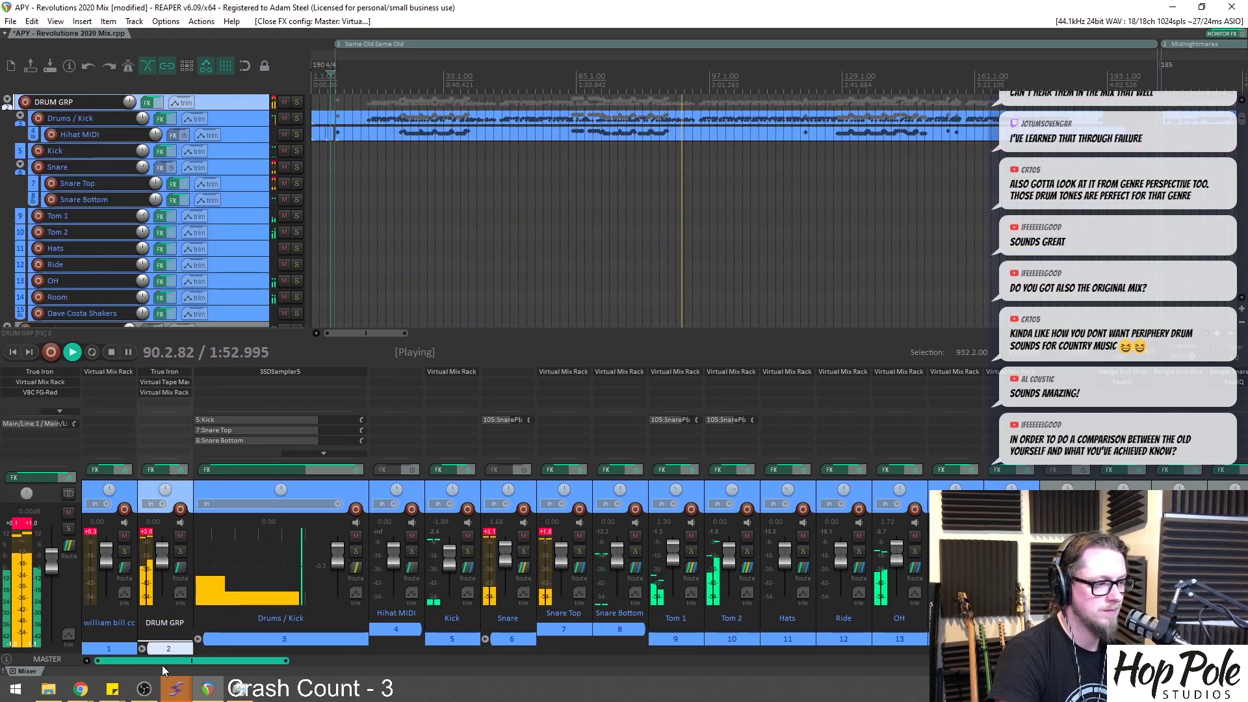
{"action": "left_click_drag", "start_coordinate": [161, 662], "coordinate": [130, 670]}
{"action": "left_click", "coordinate": [86, 498]}
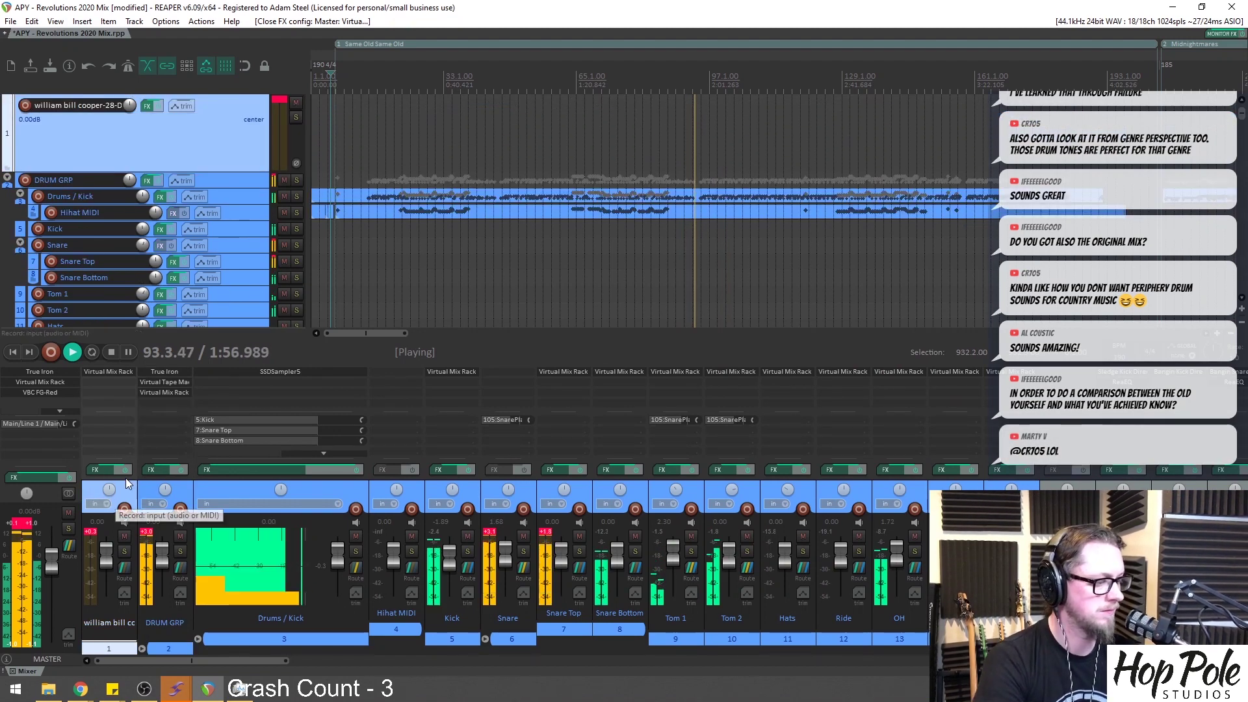
{"action": "key", "text": "ctrl+t"}
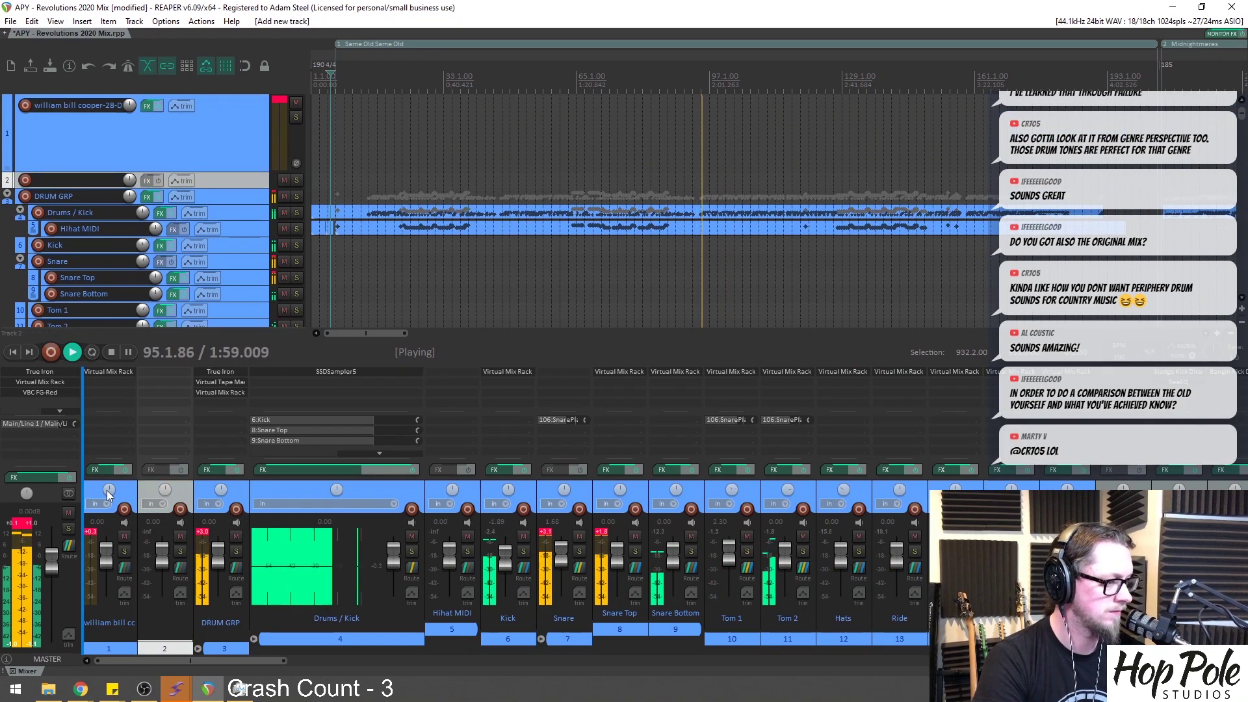
{"action": "left_click_drag", "start_coordinate": [154, 505], "coordinate": [91, 505]}
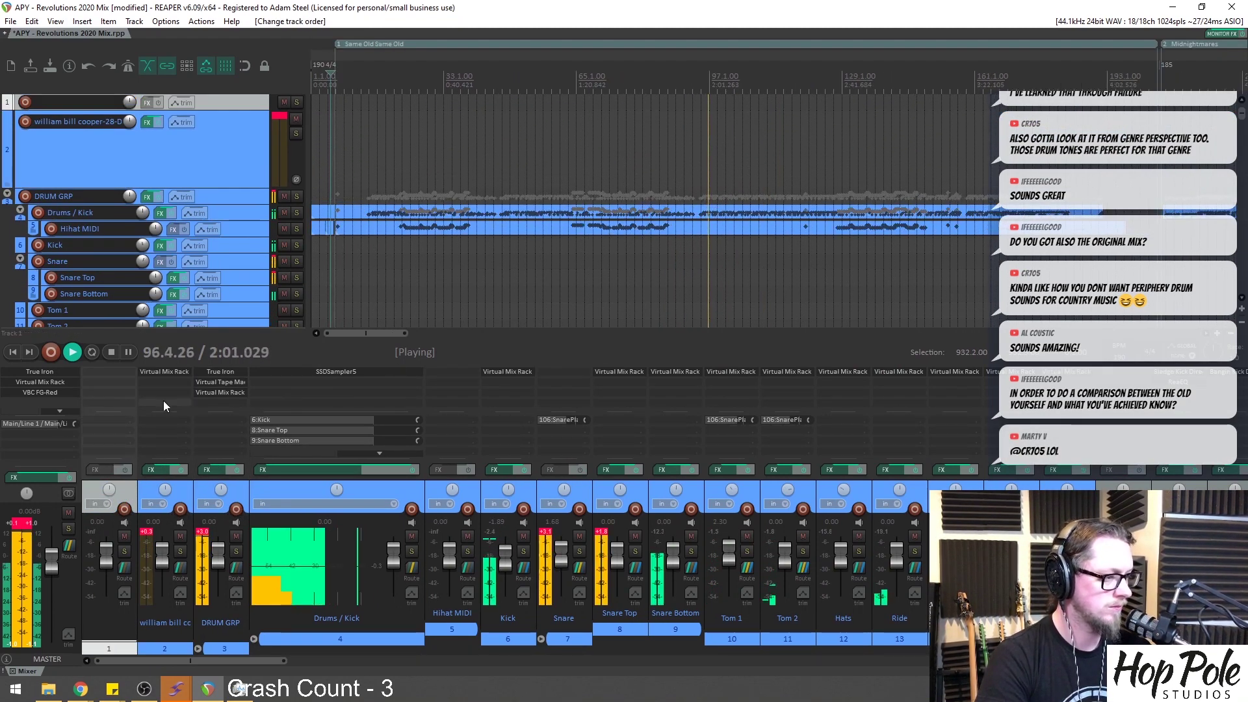
{"action": "left_click", "coordinate": [124, 535]}
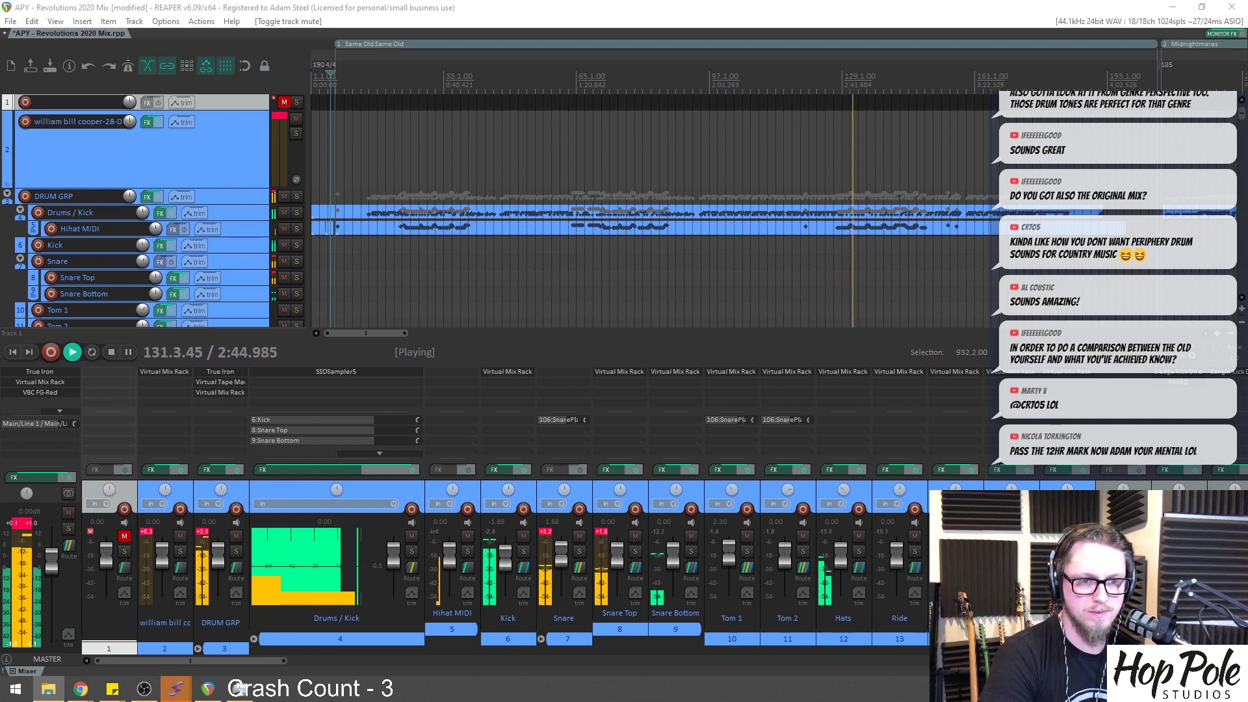
Drop the old '01 same old same old.wav' mix onto the new top track and enlarge it
{"action": "left_click_drag", "start_coordinate": [975, 212], "coordinate": [332, 101]}
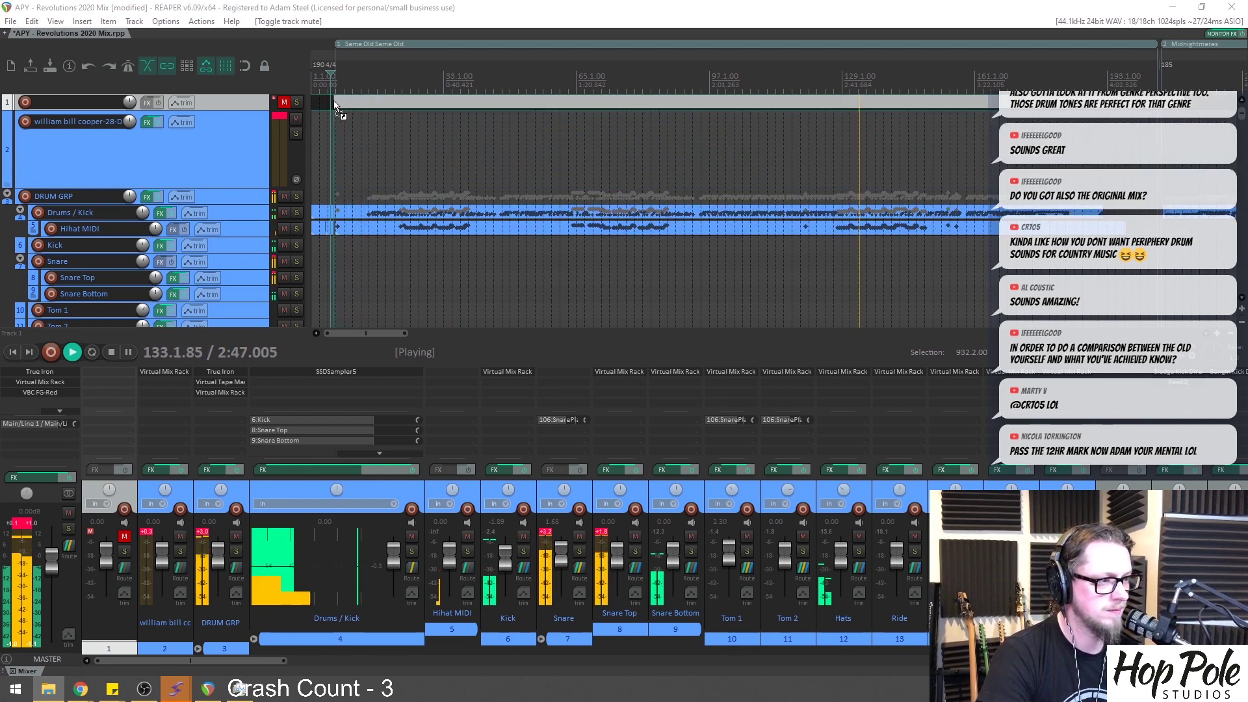
{"action": "left_click_drag", "start_coordinate": [235, 111], "coordinate": [235, 208]}
{"action": "scroll", "coordinate": [694, 167], "scroll_direction": "down", "scroll_amount": 2}
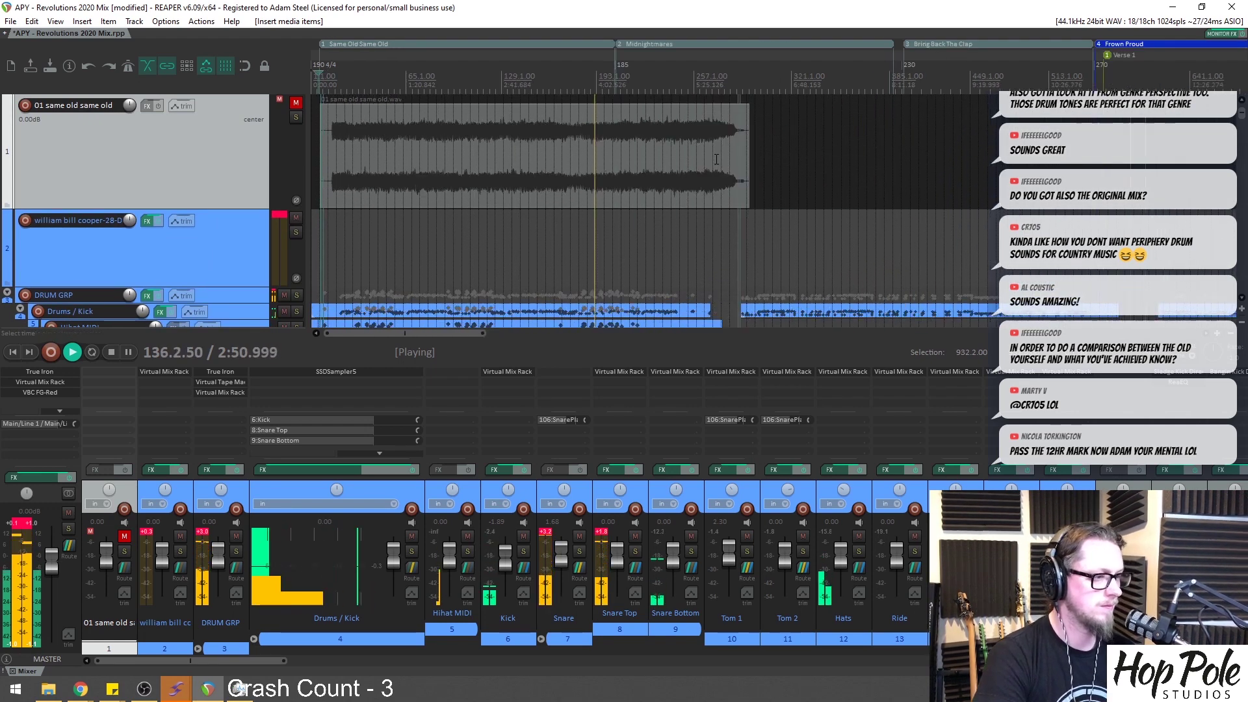
Stop playback at 0:13.884 and copy the master's ReaStream effect onto the reference track
{"action": "left_click", "coordinate": [333, 152]}
{"action": "key", "text": "space"}
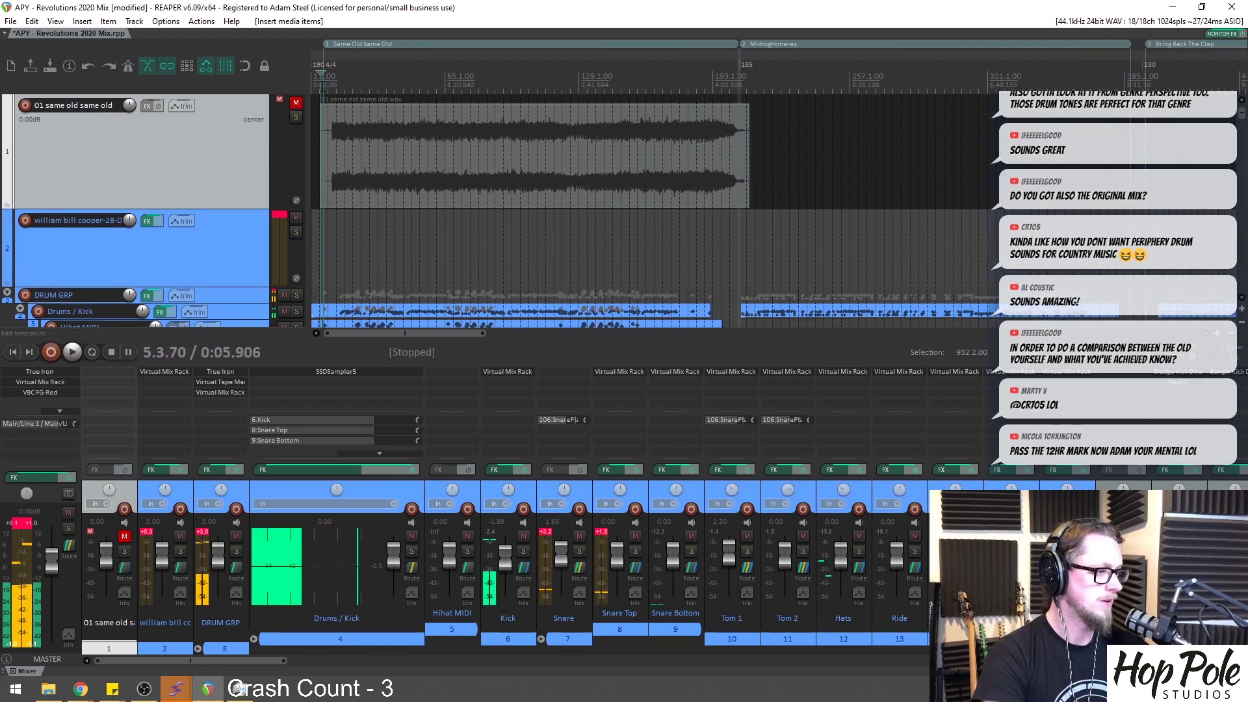
{"action": "left_click", "coordinate": [336, 153]}
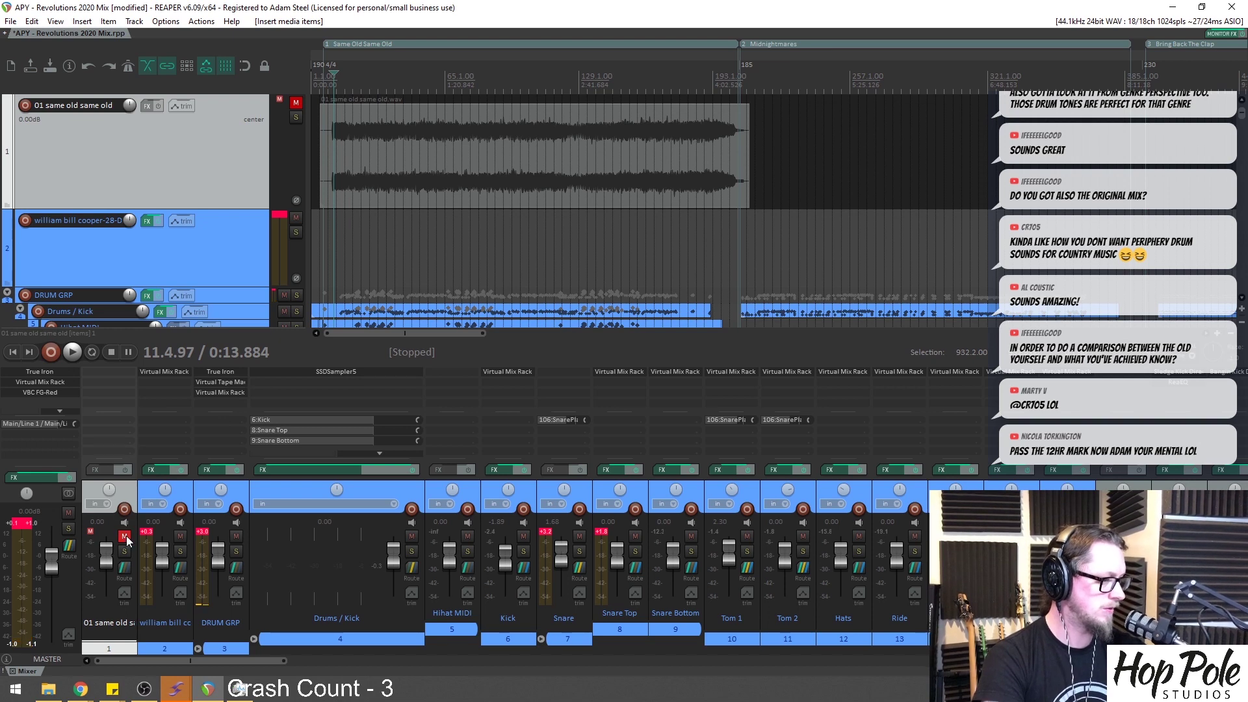
{"action": "scroll", "coordinate": [52, 395], "scroll_direction": "down", "scroll_amount": 2}
{"action": "left_click_drag", "start_coordinate": [46, 388], "coordinate": [117, 379]}
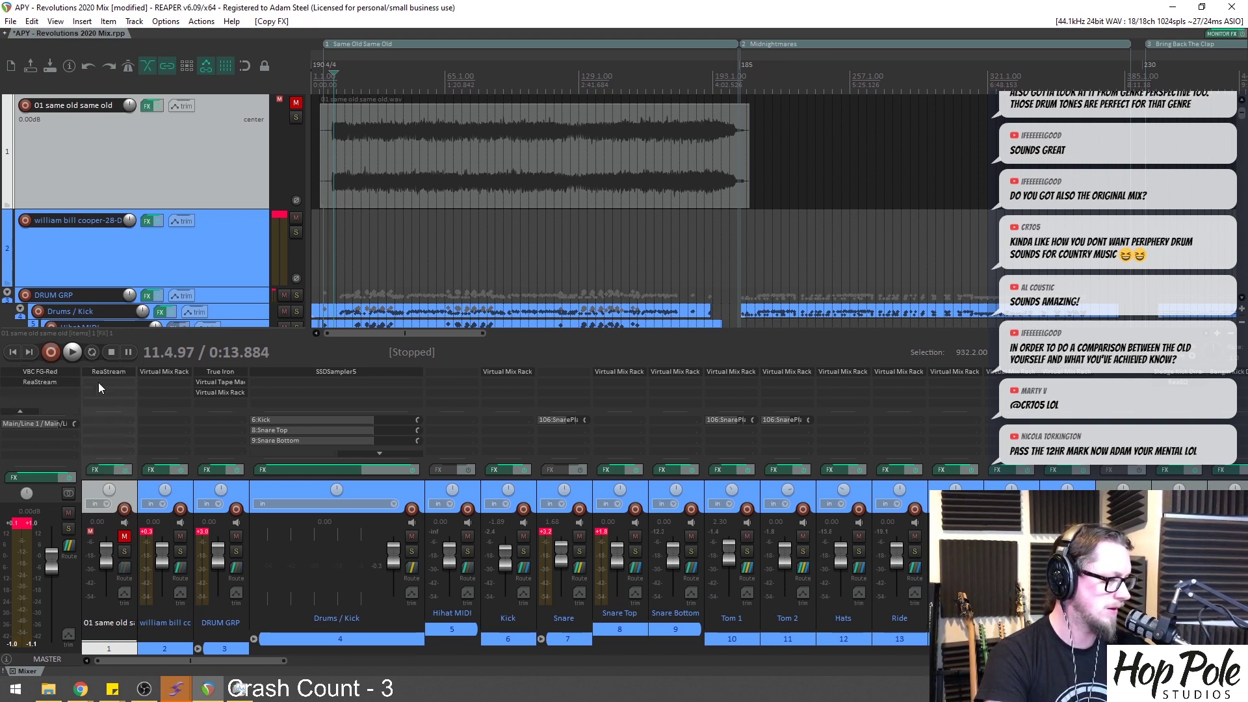
Solo the old reference mix track and briefly play it back
{"action": "left_click", "coordinate": [124, 551]}
{"action": "key", "text": "space"}
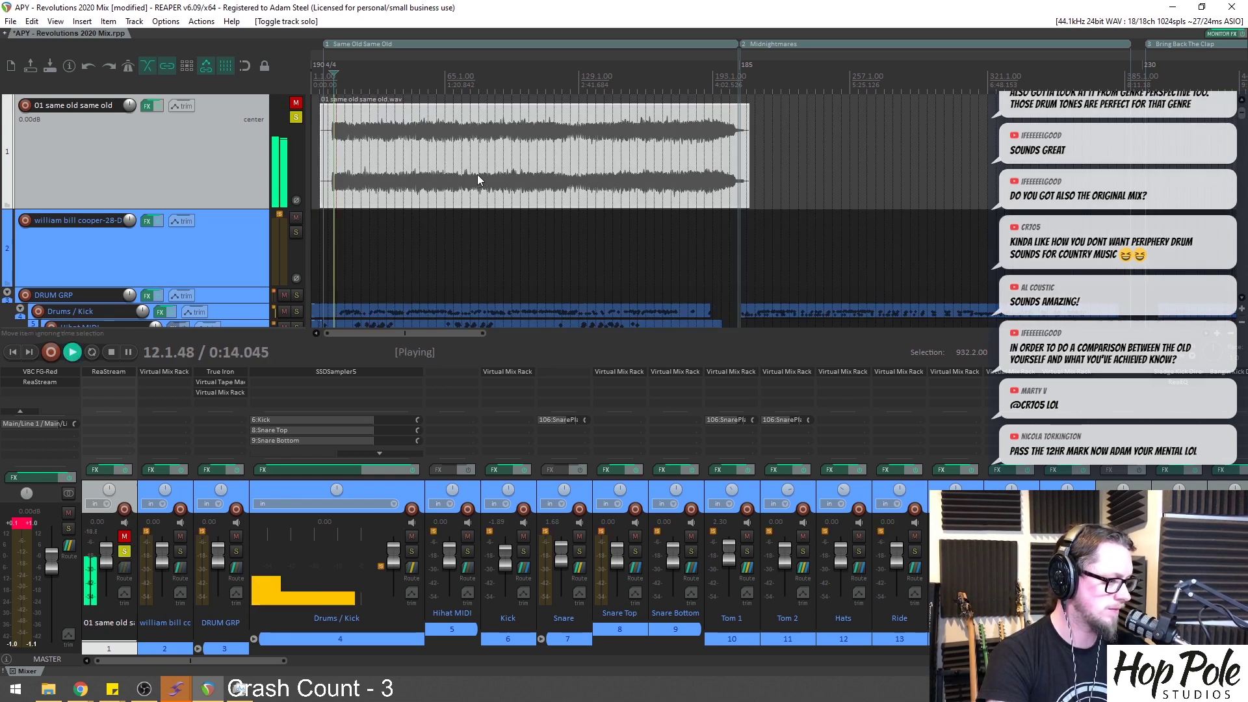
{"action": "key", "text": "equal"}
{"action": "key", "text": "equal"}
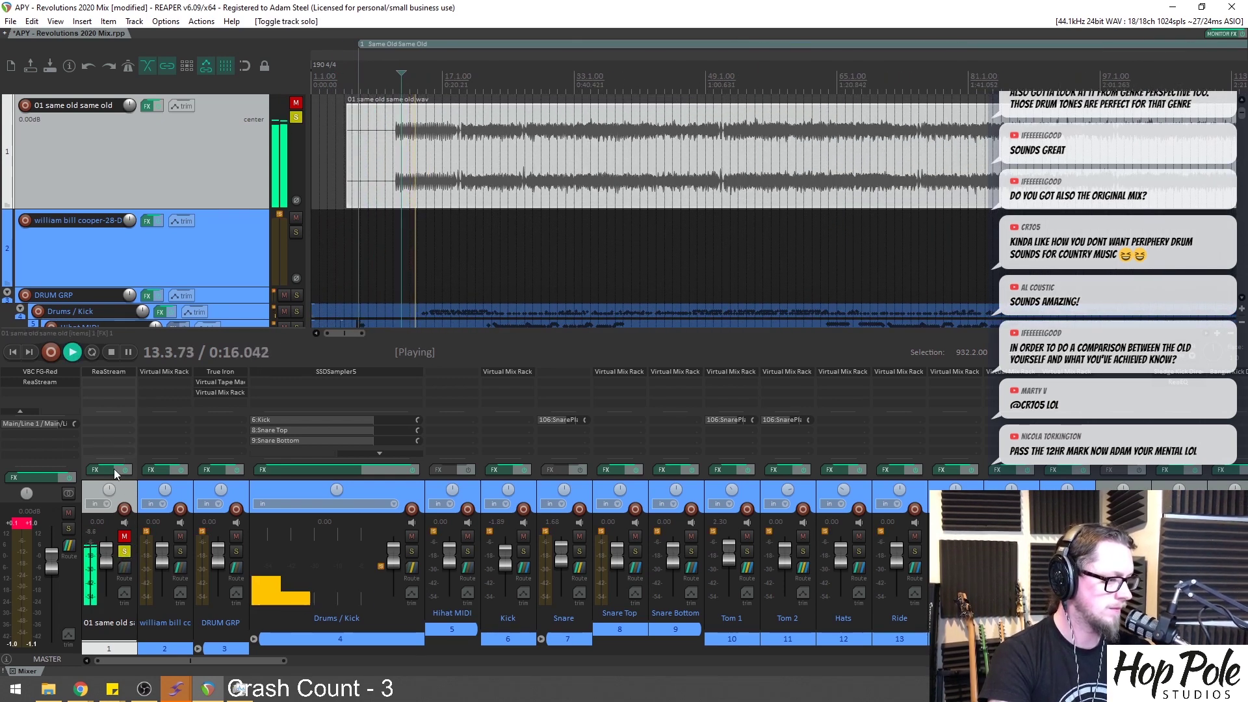
{"action": "key", "text": "space"}
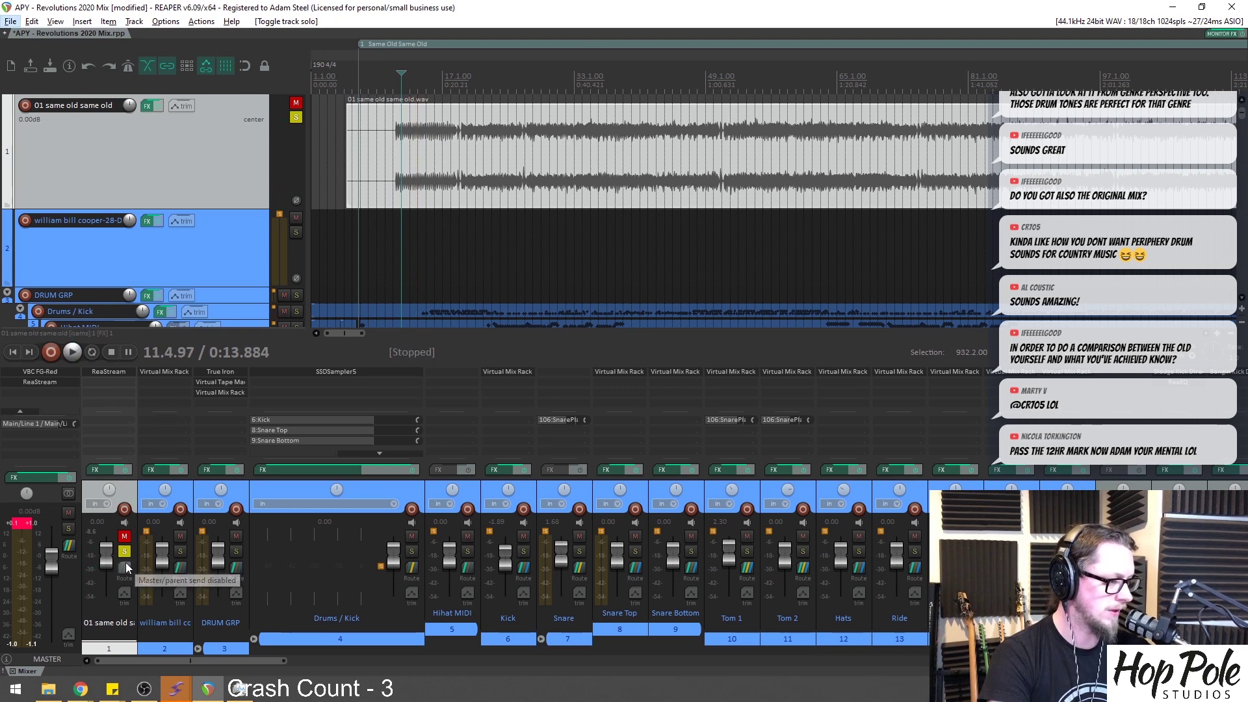
Route the reference track to the Main/Line 1 / Main/Line 2 hardware output
{"action": "double_click", "coordinate": [101, 432]}
{"action": "key", "text": "Escape"}
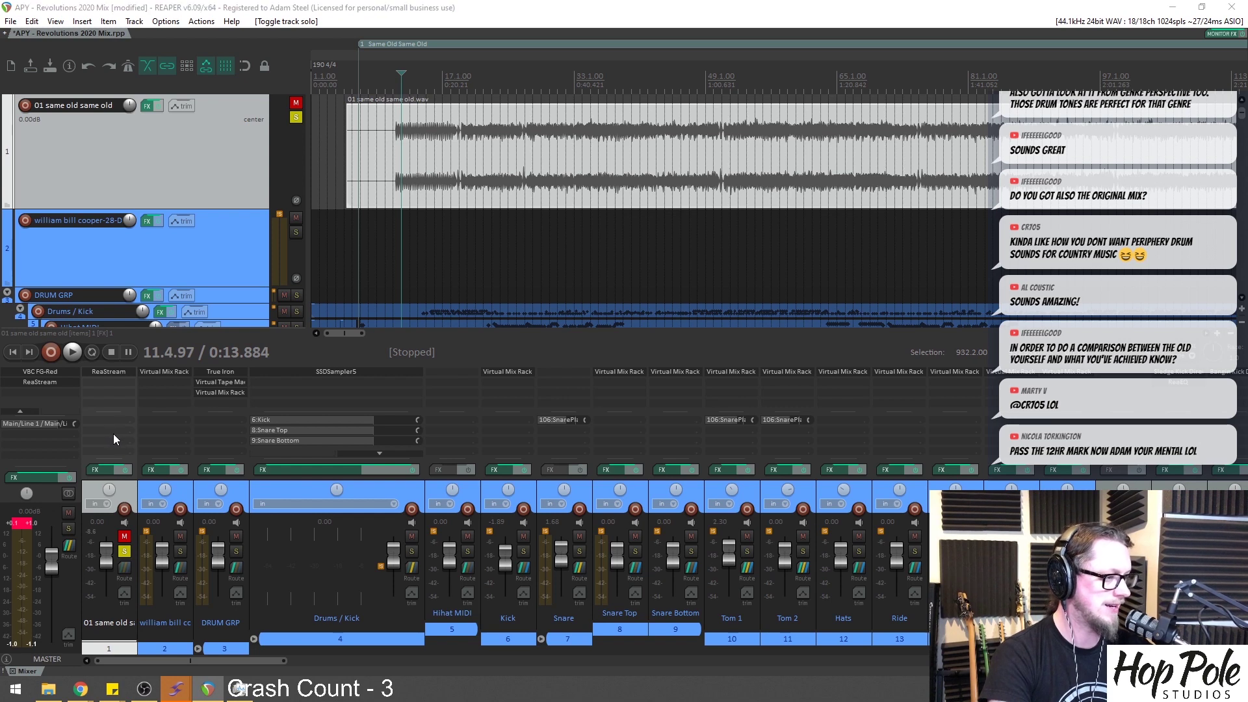
{"action": "left_click", "coordinate": [111, 433]}
{"action": "left_click", "coordinate": [218, 592]}
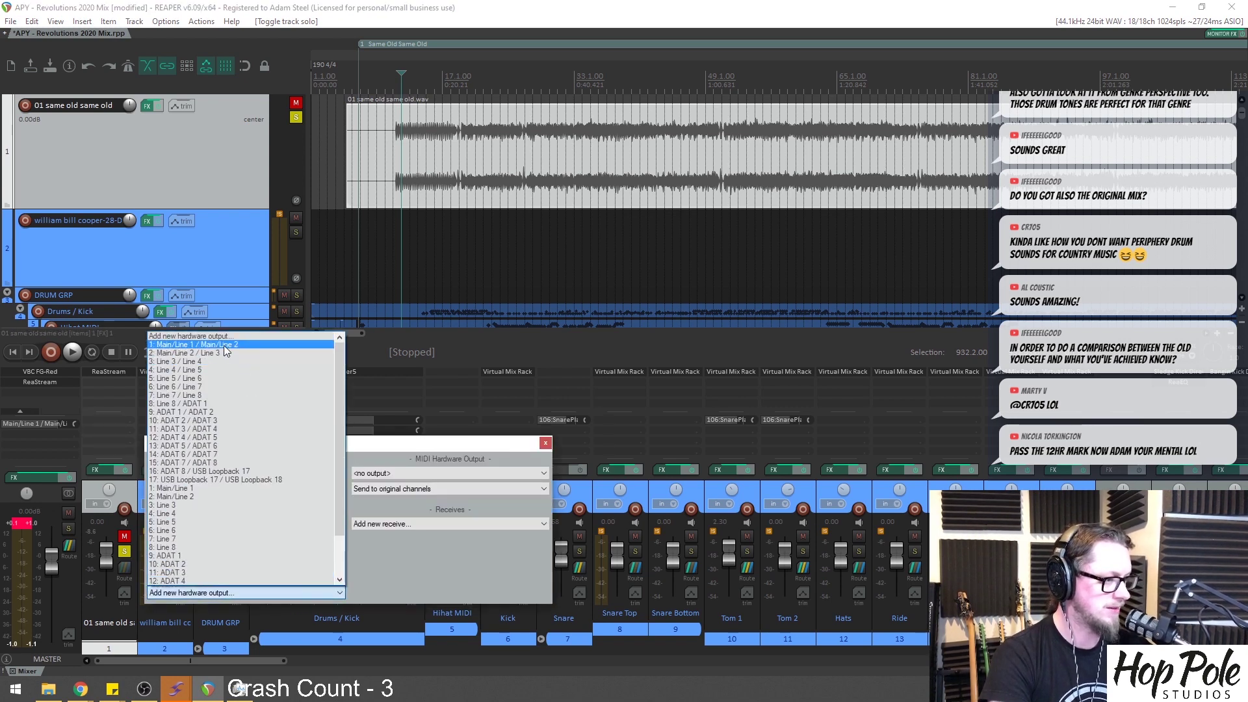
{"action": "left_click", "coordinate": [224, 345]}
{"action": "left_click_drag", "start_coordinate": [292, 443], "coordinate": [347, 343]}
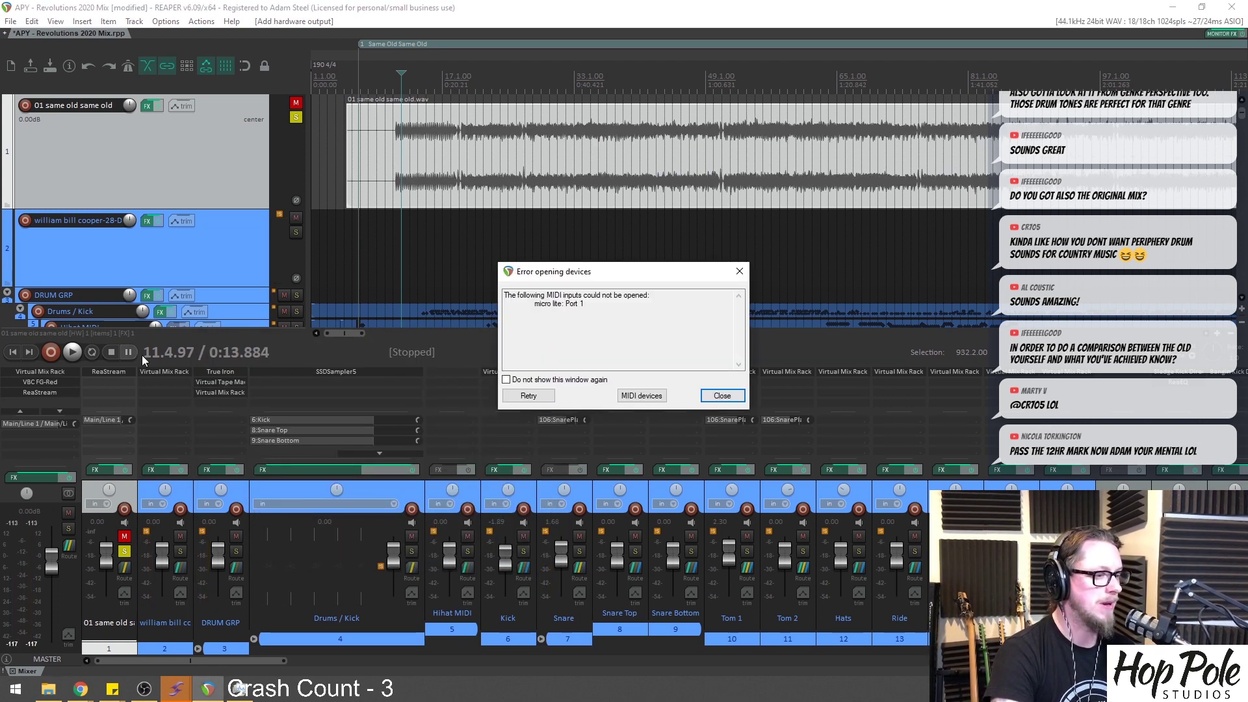
Dismiss the MIDI device error and resume playback of the reference mix
{"action": "left_click", "coordinate": [642, 322]}
{"action": "left_click", "coordinate": [722, 396]}
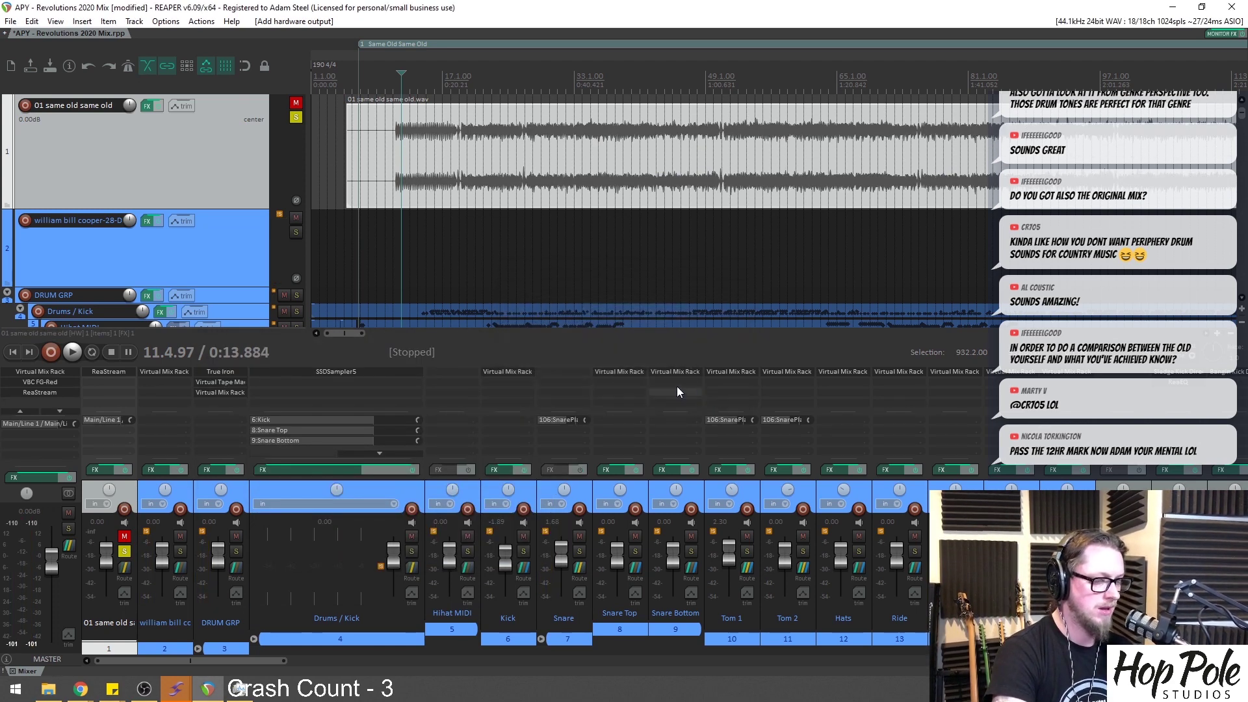
{"action": "scroll", "coordinate": [494, 312], "scroll_direction": "up", "scroll_amount": 2}
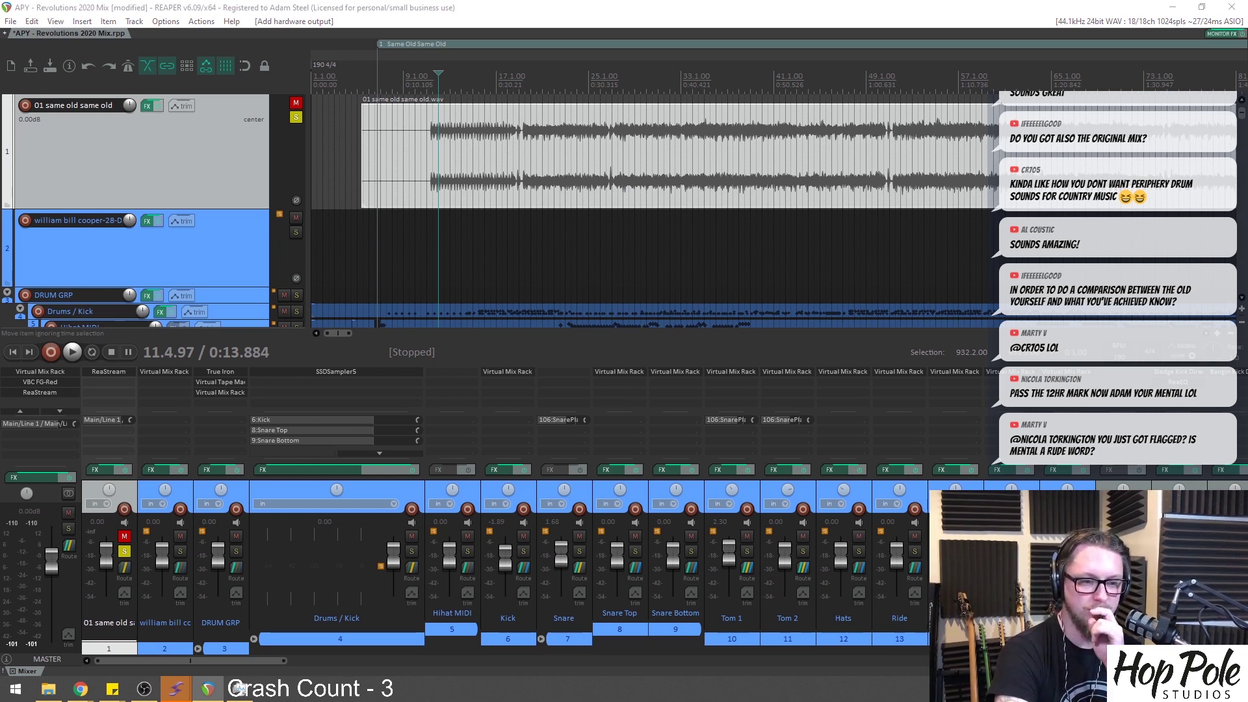
{"action": "key", "text": "alt+Tab"}
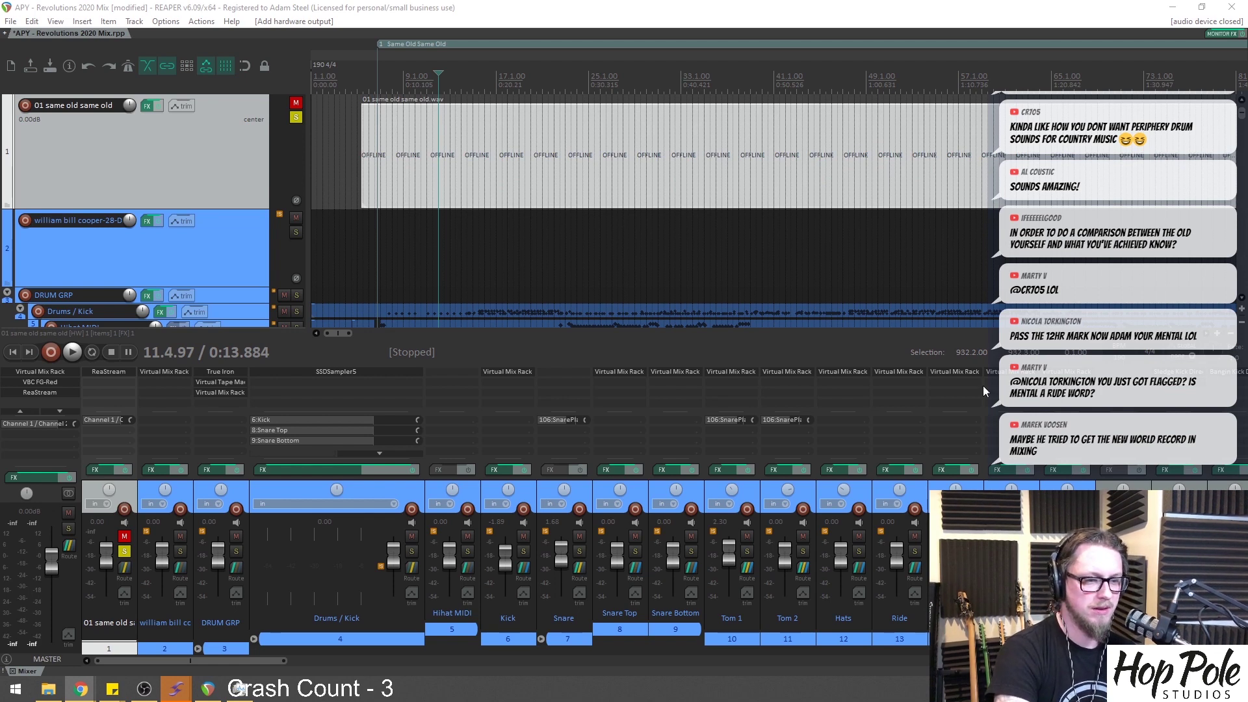
{"action": "key", "text": "alt+Tab"}
{"action": "key", "text": "space"}
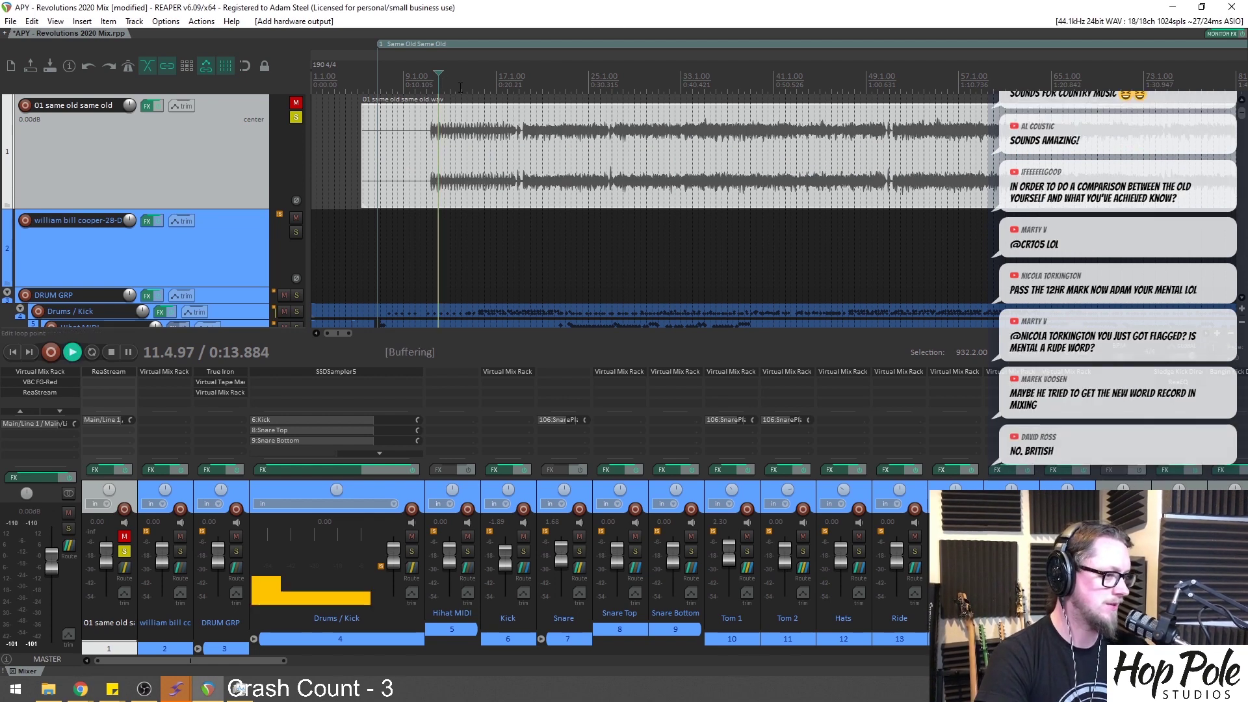
Nudge the 01 same old same old.wav item slightly earlier and play to check alignment
{"action": "scroll", "coordinate": [477, 91], "scroll_direction": "down", "scroll_amount": 5}
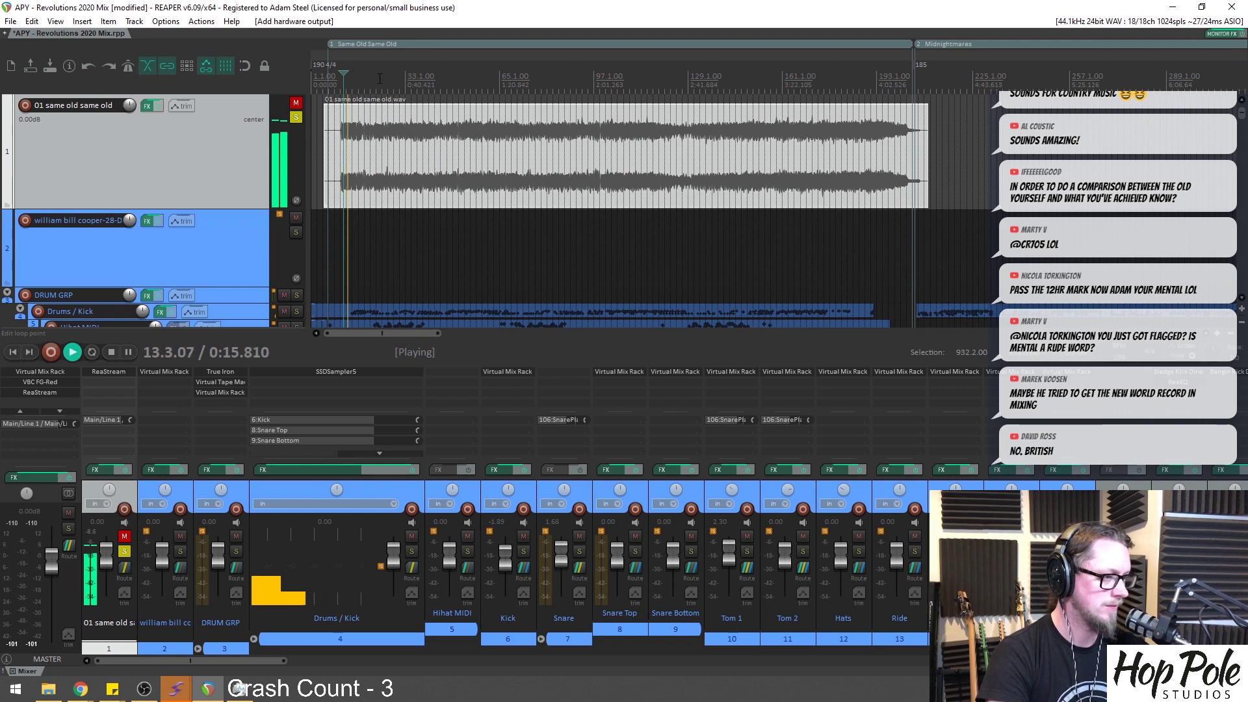
{"action": "scroll", "coordinate": [441, 97], "scroll_direction": "up", "scroll_amount": 5}
{"action": "left_click", "coordinate": [525, 81]}
{"action": "key", "text": "space"}
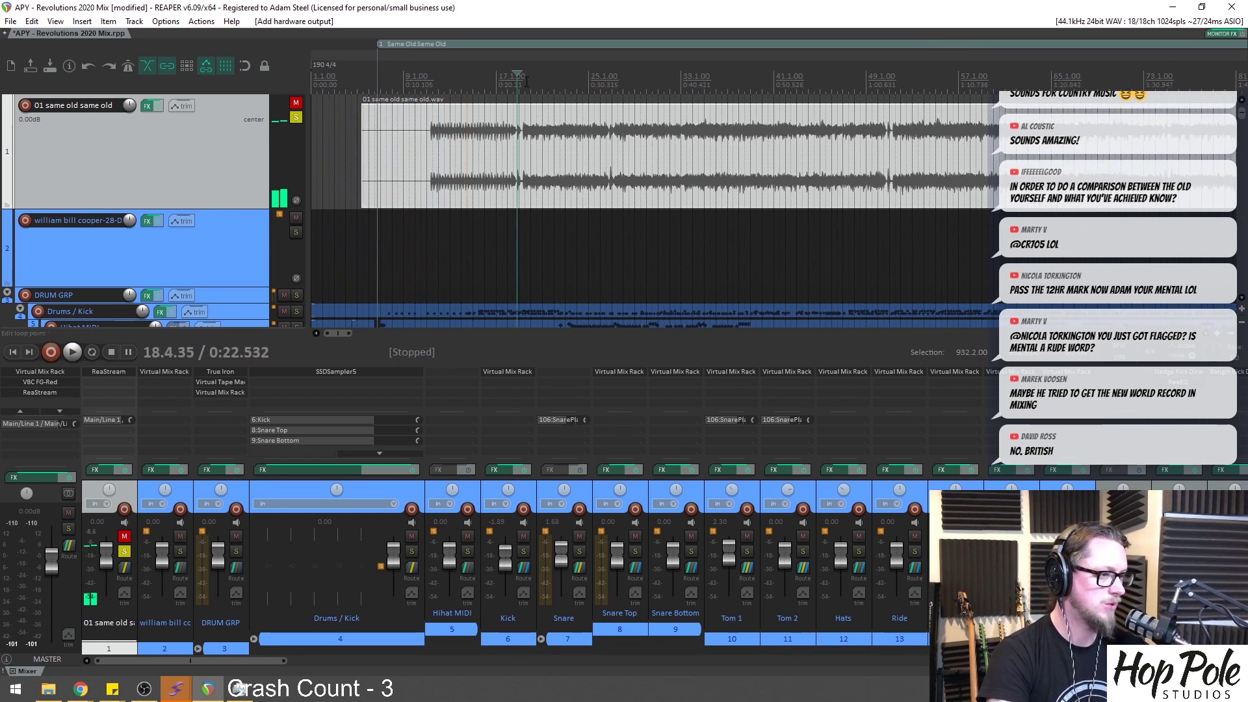
{"action": "left_click_drag", "start_coordinate": [566, 168], "coordinate": [520, 156]}
{"action": "key", "text": "space"}
{"action": "scroll", "coordinate": [585, 163], "scroll_direction": "up", "scroll_amount": 3}
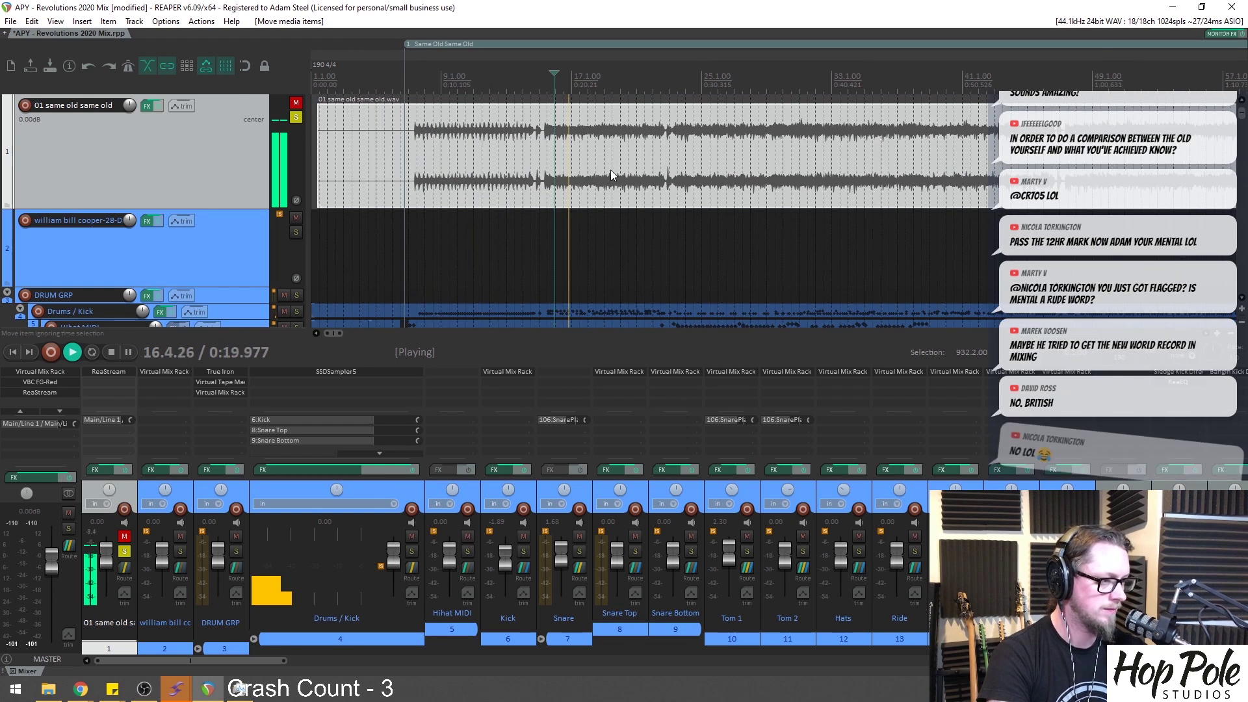
{"action": "scroll", "coordinate": [678, 171], "scroll_direction": "down", "scroll_amount": 3}
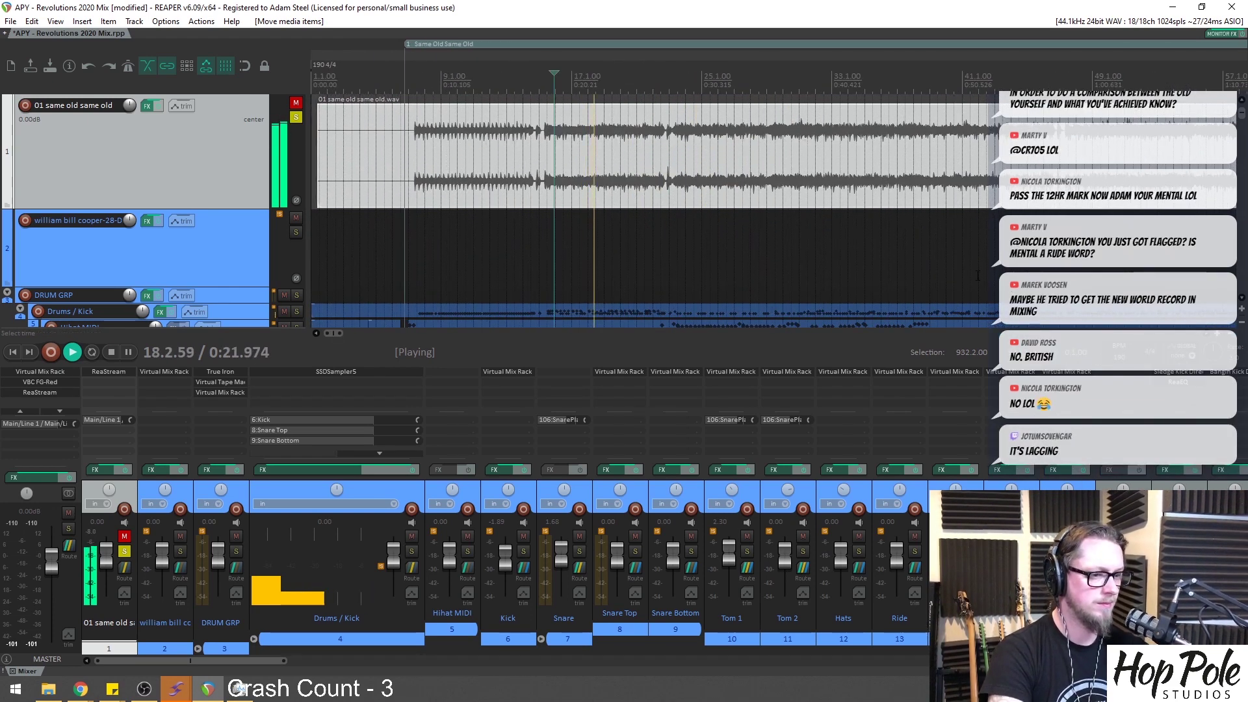
{"action": "key", "text": "space"}
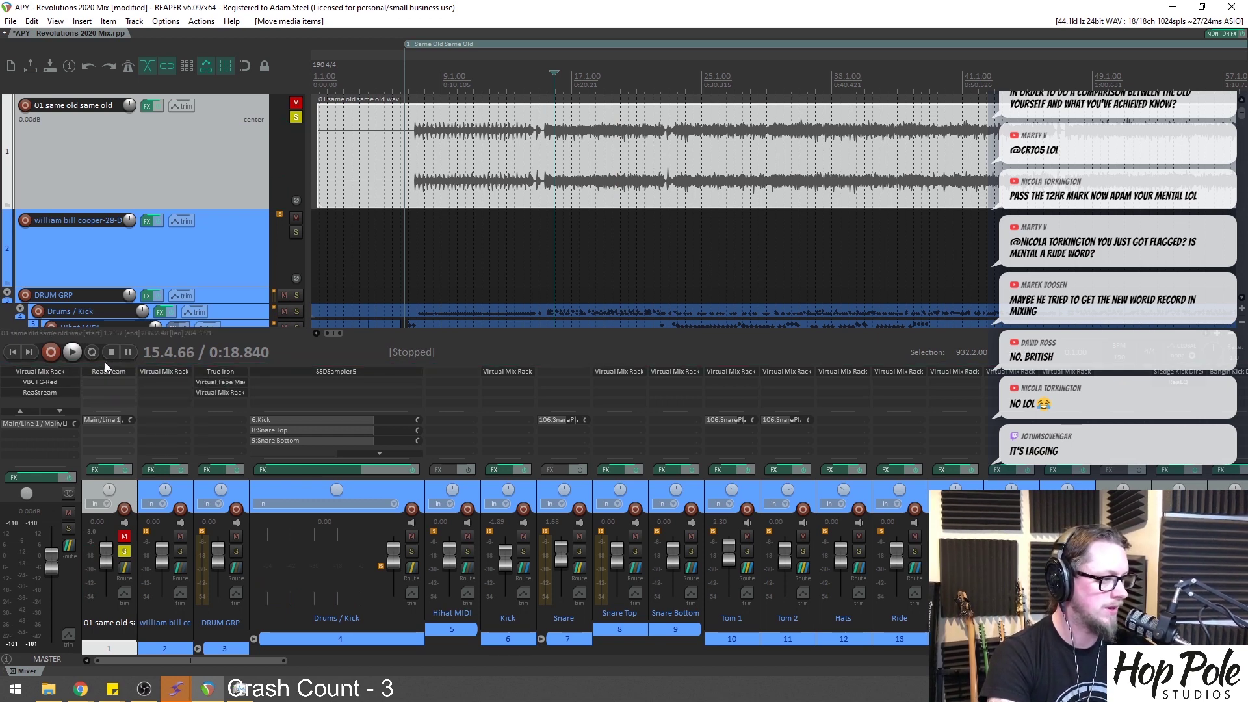
Remove ReaStream from the reference track and toggle its master send
{"action": "left_click", "coordinate": [104, 374], "text": "alt"}
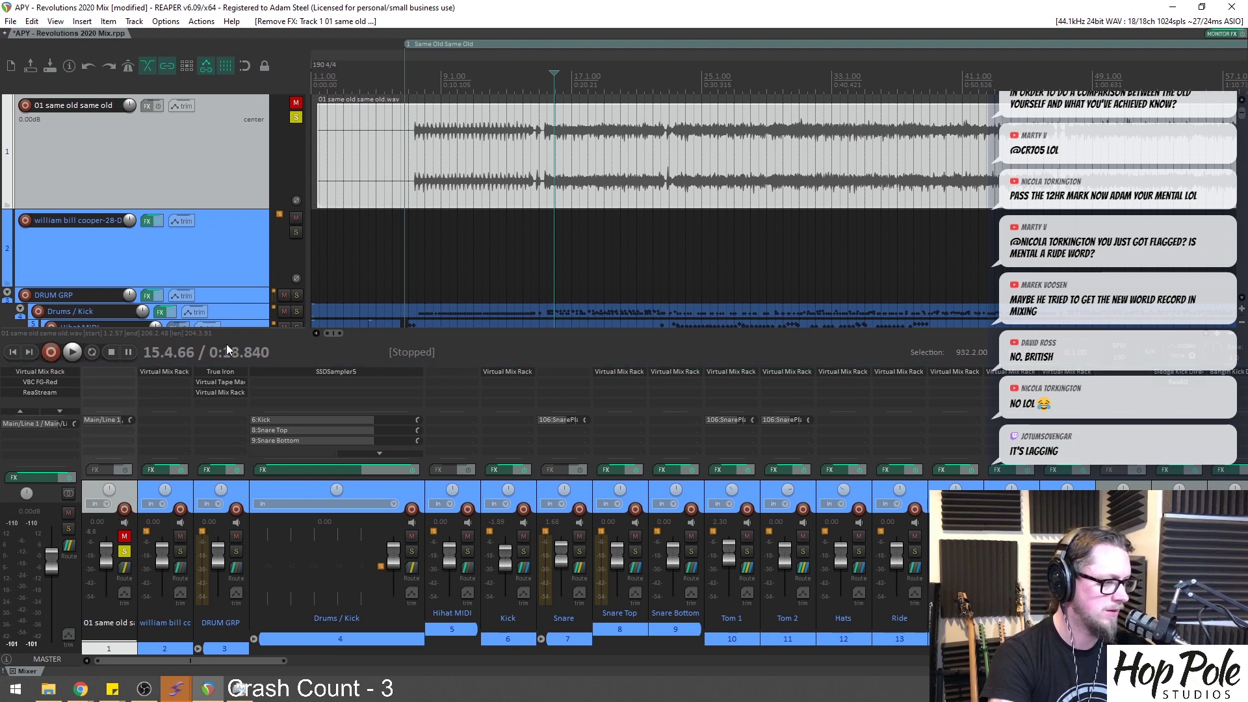
{"action": "left_click", "coordinate": [412, 84]}
{"action": "left_click", "coordinate": [126, 571], "text": "alt"}
Bypass VBC FG-Red on the master bus and audition the reference mix
{"action": "scroll", "coordinate": [26, 368], "scroll_direction": "up", "scroll_amount": 4}
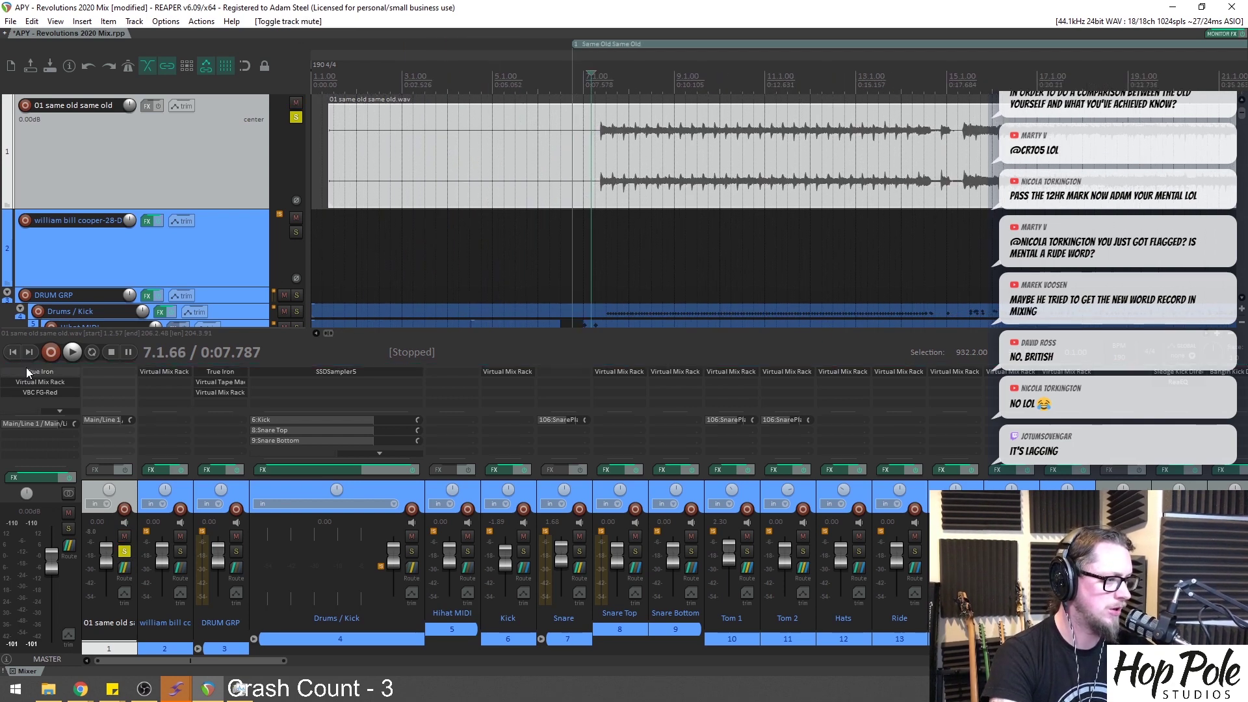
{"action": "left_click", "coordinate": [34, 381], "text": "shift"}
{"action": "scroll", "coordinate": [34, 381], "scroll_direction": "down", "scroll_amount": 1}
{"action": "key", "text": "space"}
{"action": "scroll", "coordinate": [676, 99], "scroll_direction": "down", "scroll_amount": 5}
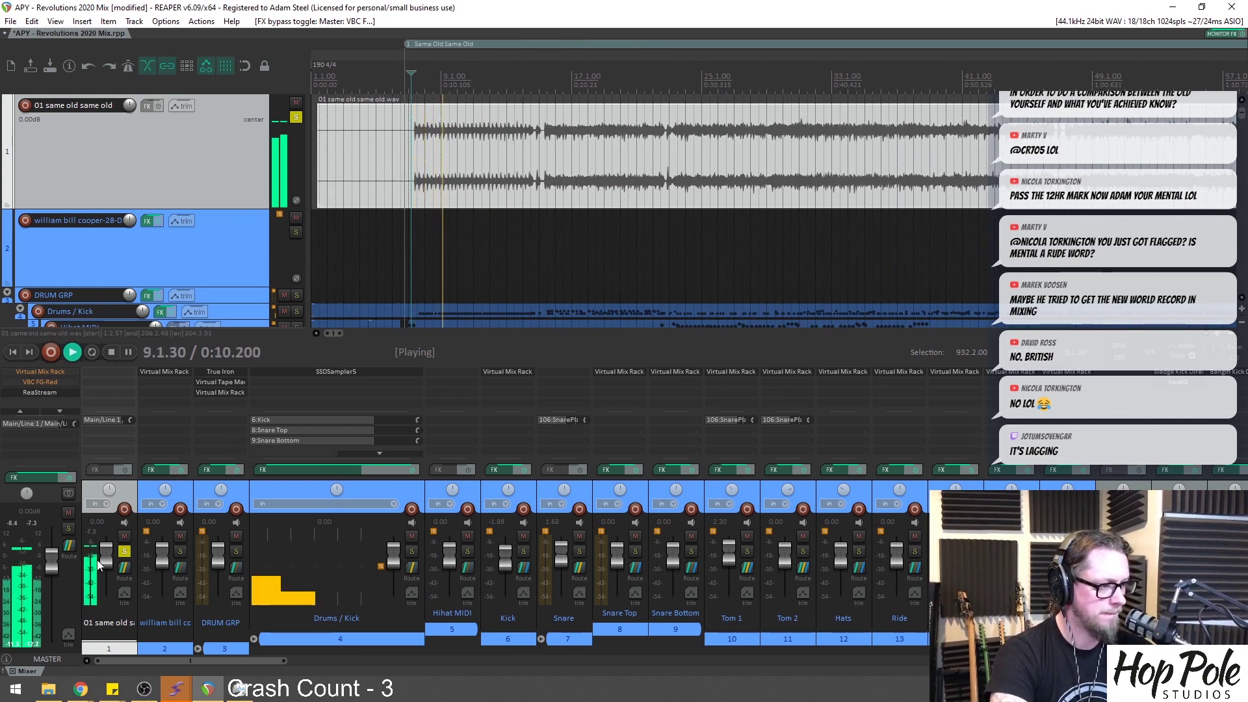
{"action": "scroll", "coordinate": [65, 385], "scroll_direction": "up", "scroll_amount": 1}
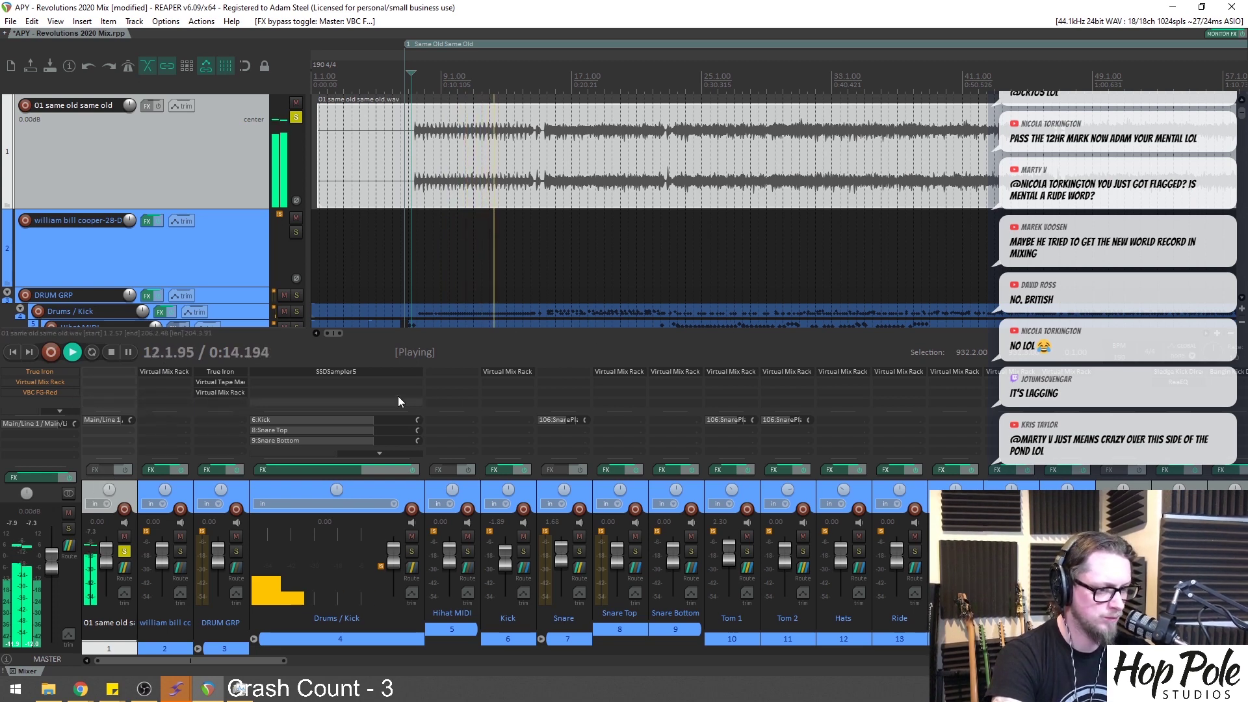
{"action": "scroll", "coordinate": [628, 143], "scroll_direction": "up", "scroll_amount": 3}
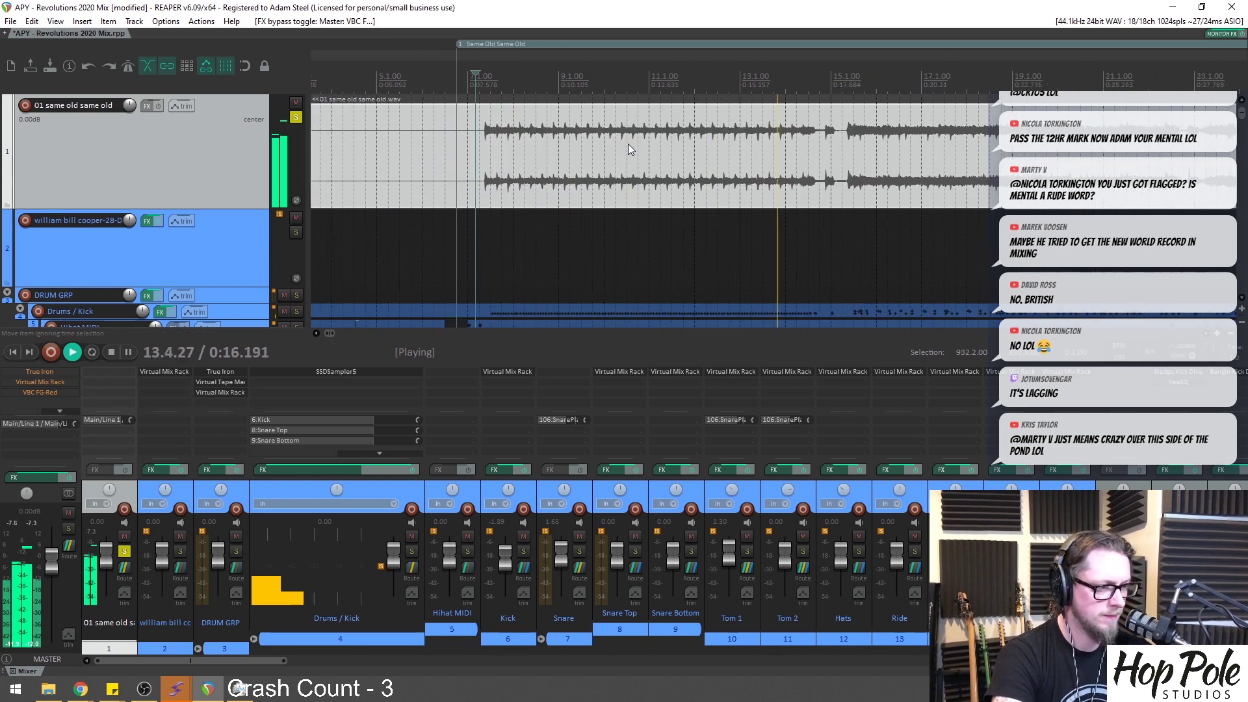
{"action": "scroll", "coordinate": [598, 142], "scroll_direction": "down", "scroll_amount": 3}
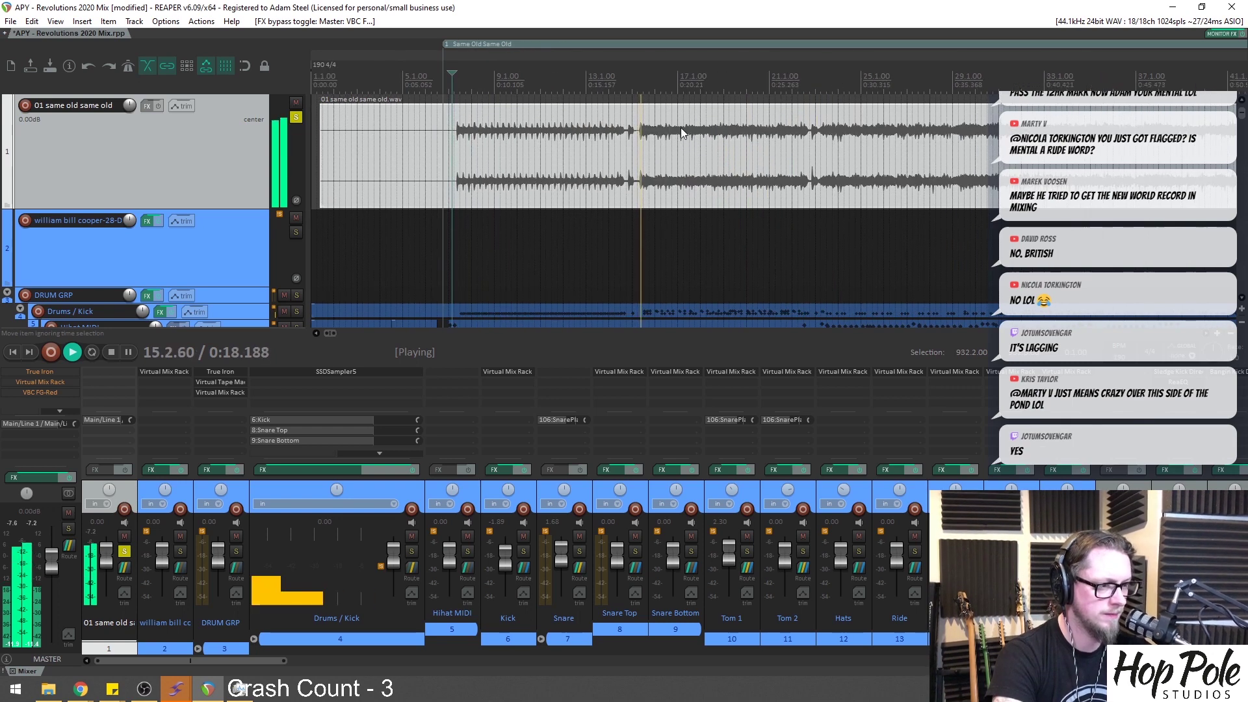
{"action": "scroll", "coordinate": [598, 142], "scroll_direction": "down", "scroll_amount": 2}
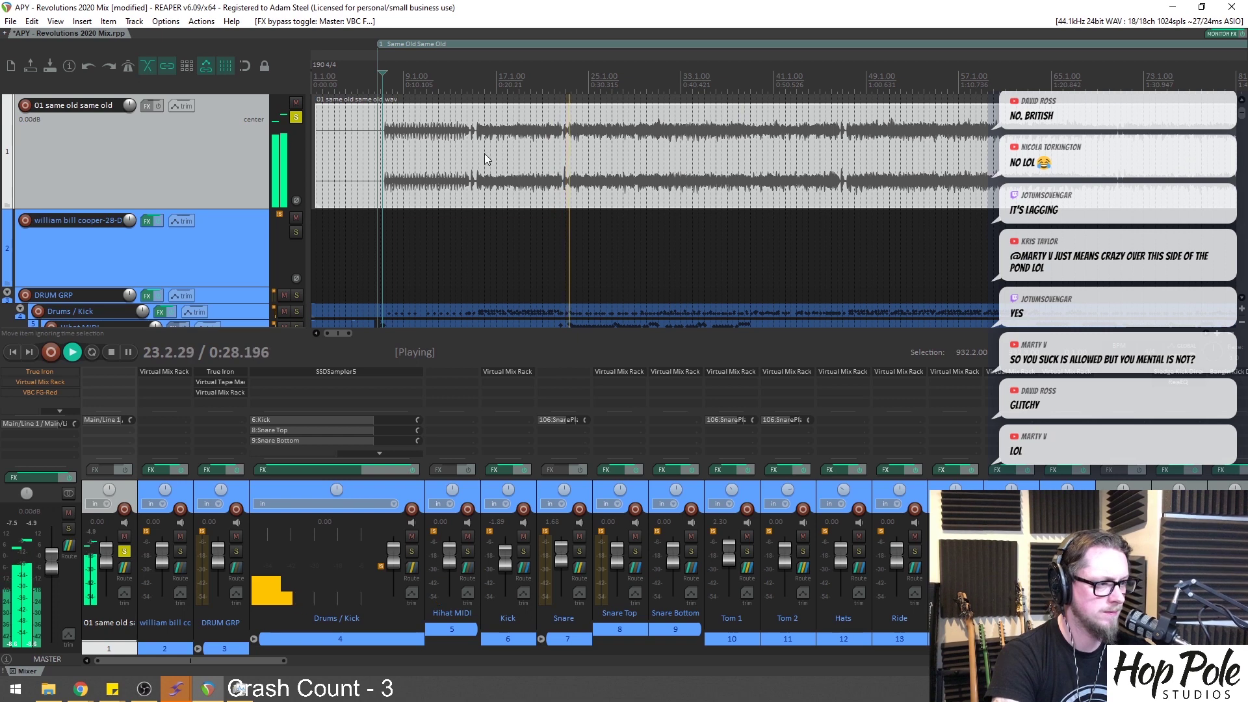
{"action": "key", "text": "space"}
Set the play position to 23.2.34 and save the project
{"action": "left_click", "coordinate": [570, 82]}
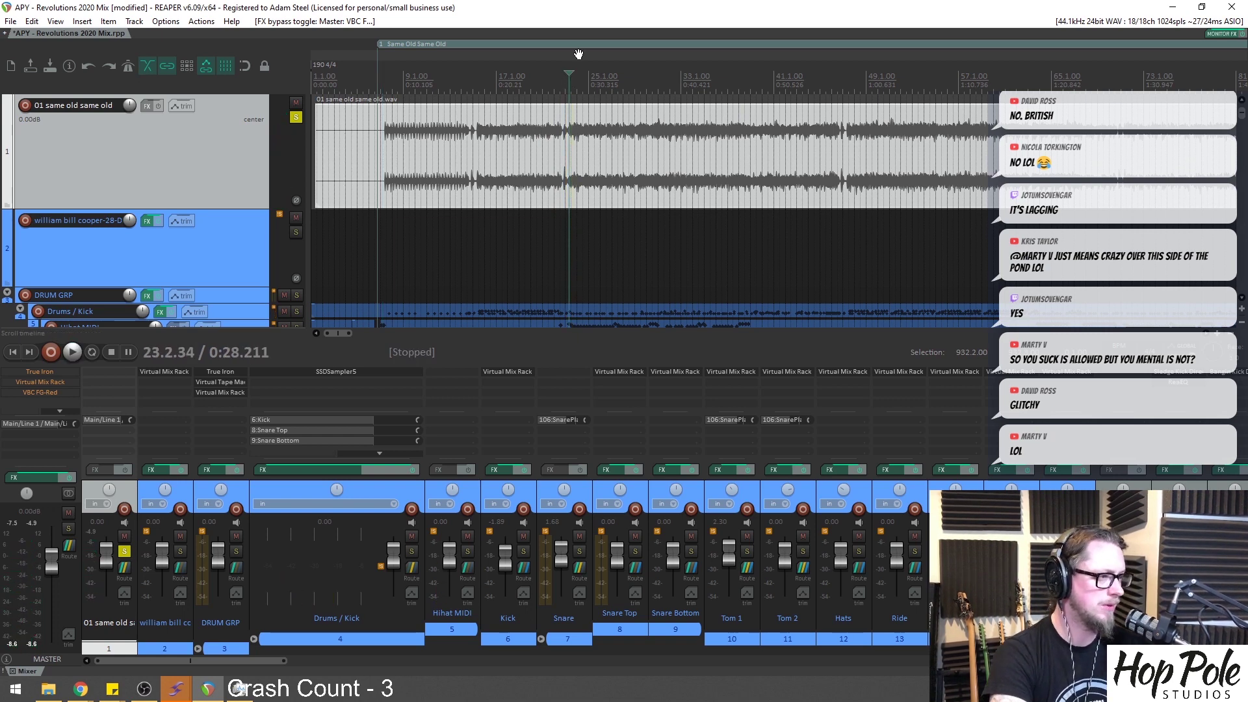
{"action": "key", "text": "ctrl+s"}
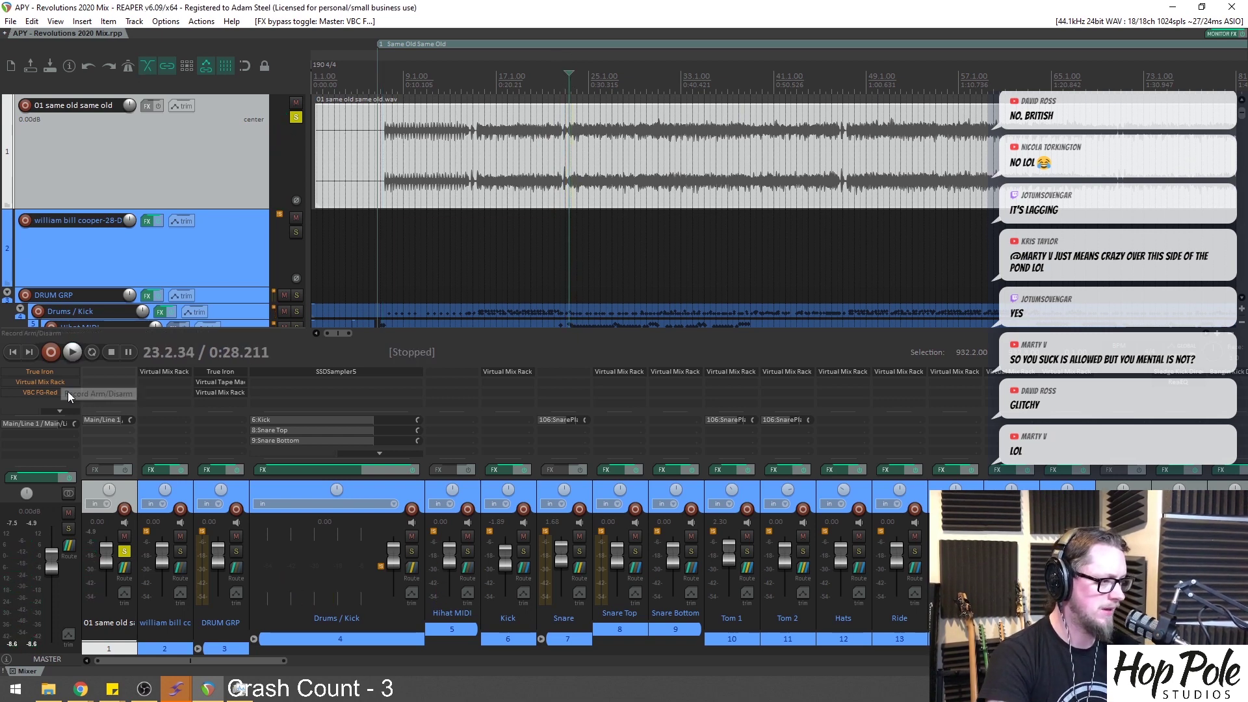
{"action": "scroll", "coordinate": [39, 384], "scroll_direction": "down", "scroll_amount": 1}
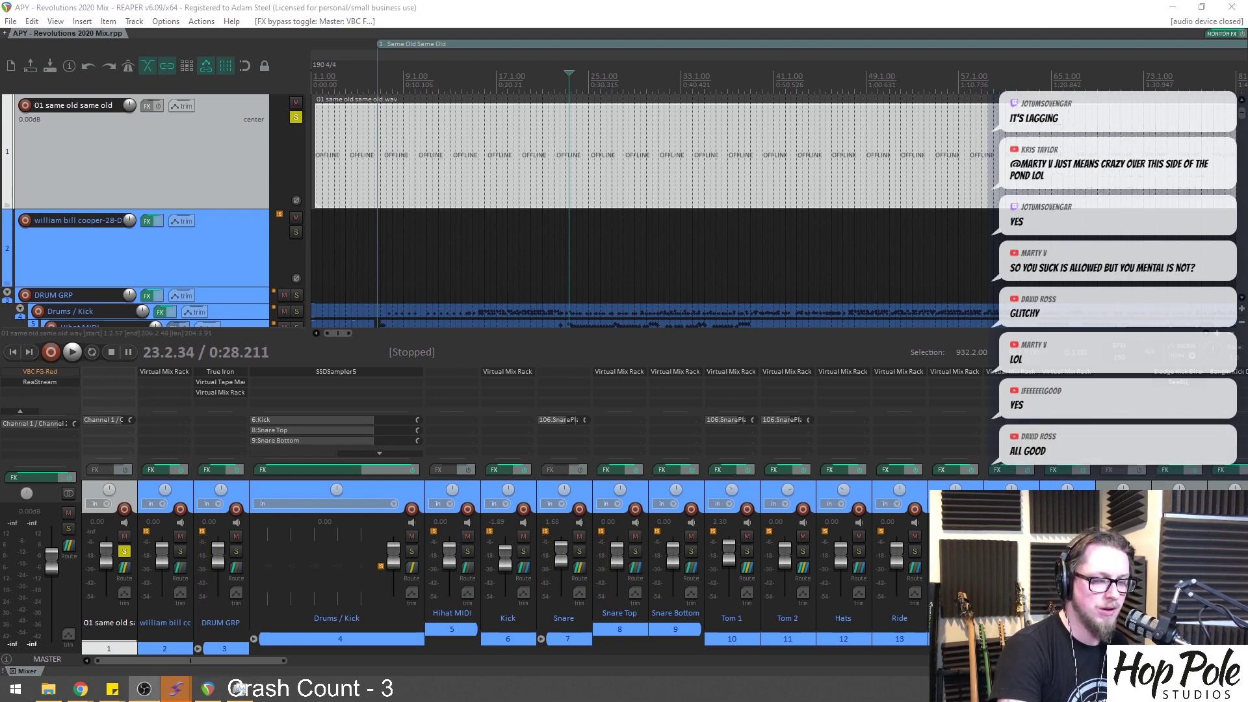
Play the soloed Same Old Same Old reference mix while scrolling the track view
{"action": "scroll", "coordinate": [617, 134], "scroll_direction": "down", "scroll_amount": 2}
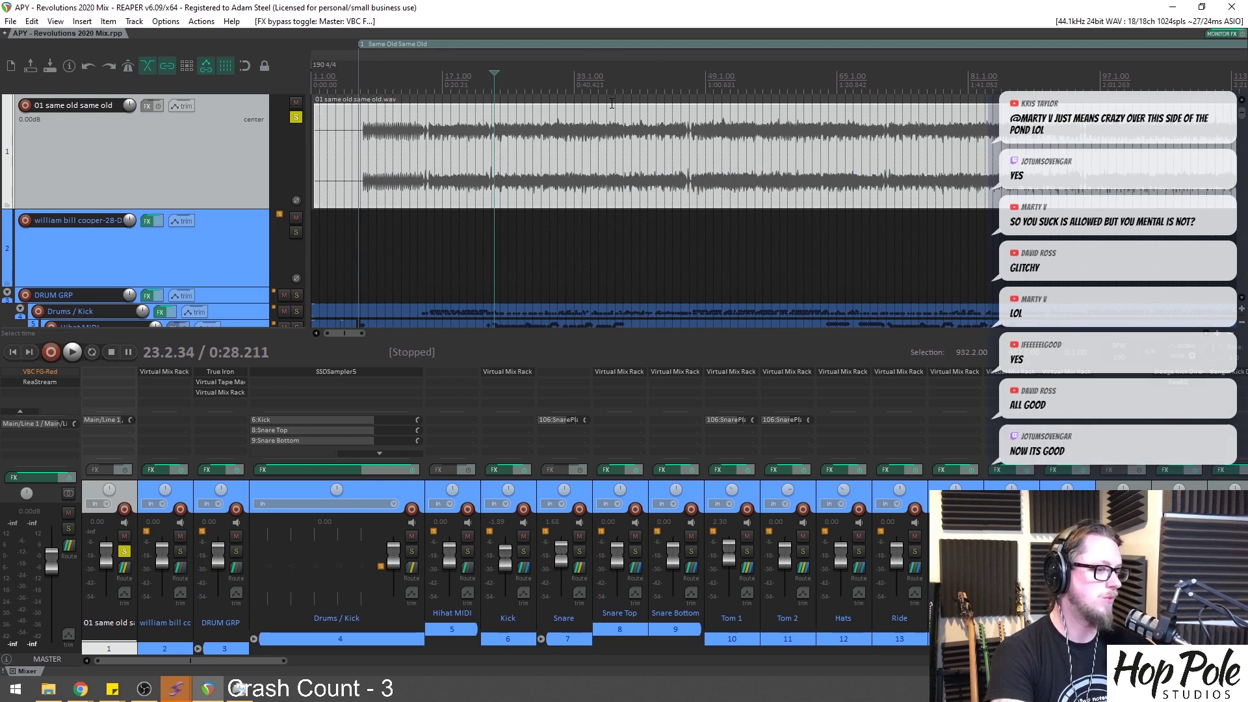
{"action": "key", "text": "space"}
{"action": "scroll", "coordinate": [646, 123], "scroll_direction": "up", "scroll_amount": 2}
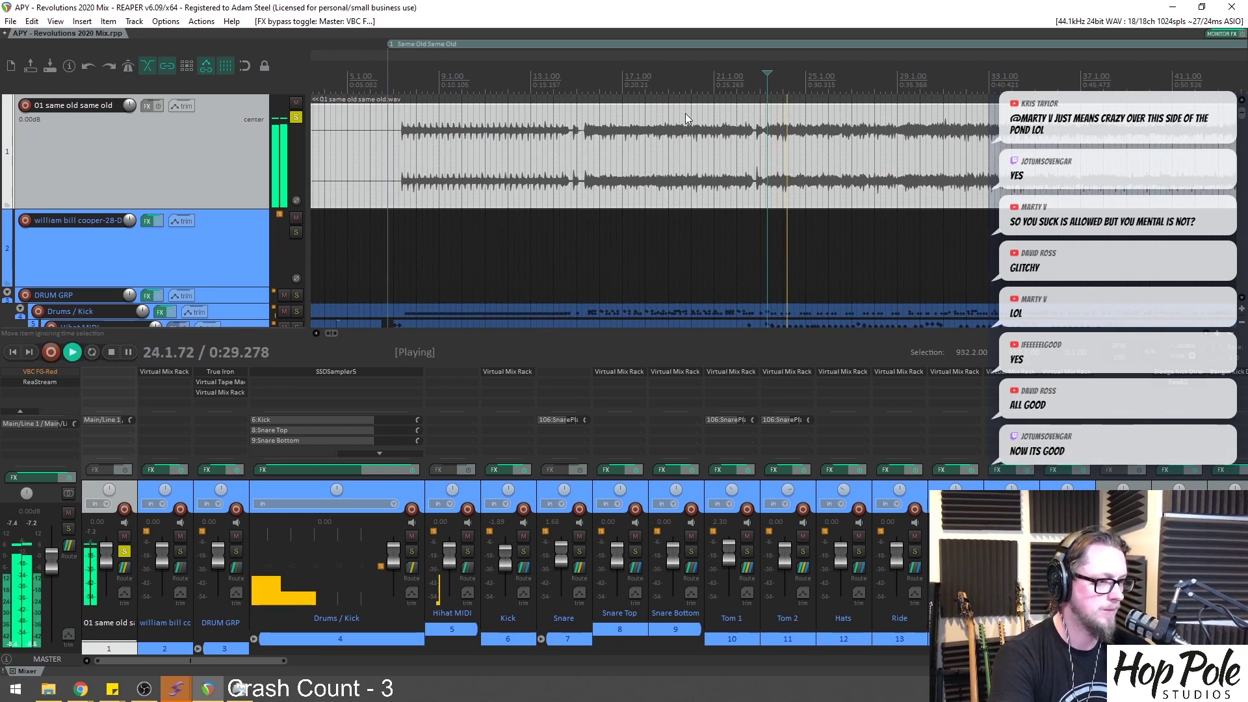
{"action": "scroll", "coordinate": [688, 113], "scroll_direction": "down", "scroll_amount": 1}
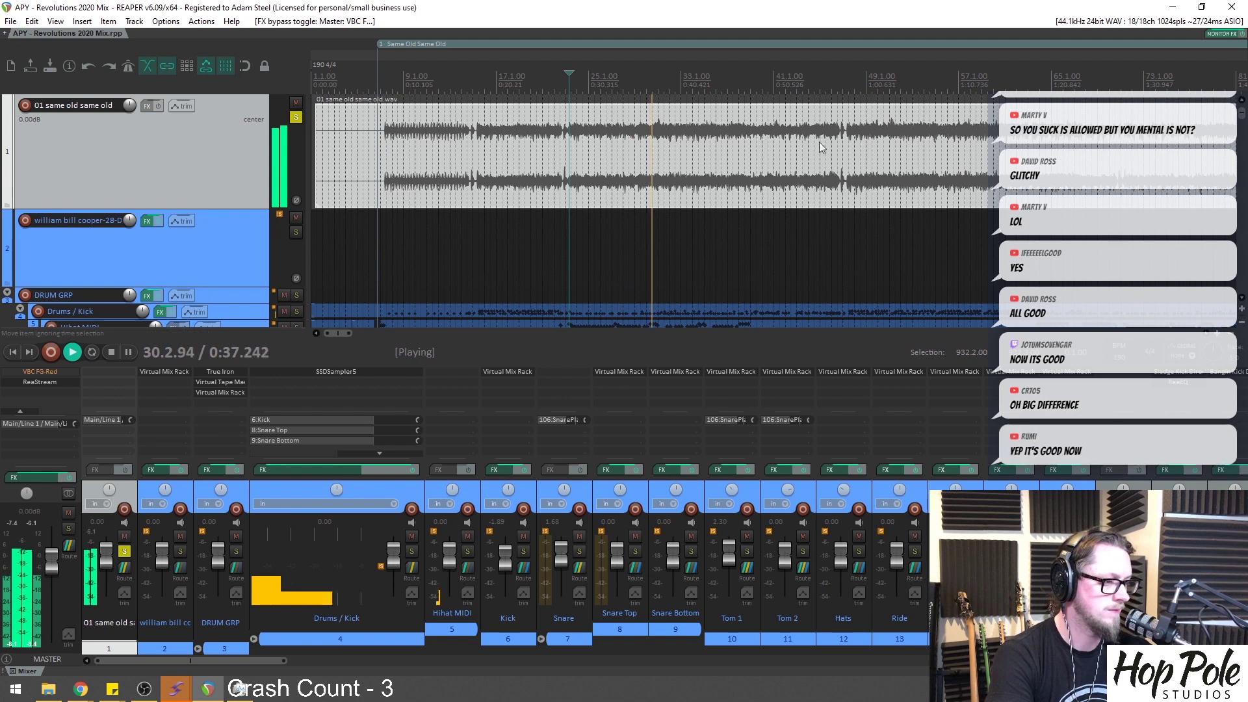
{"action": "scroll", "coordinate": [816, 143], "scroll_direction": "down", "scroll_amount": 2}
{"action": "scroll", "coordinate": [787, 149], "scroll_direction": "up", "scroll_amount": 2}
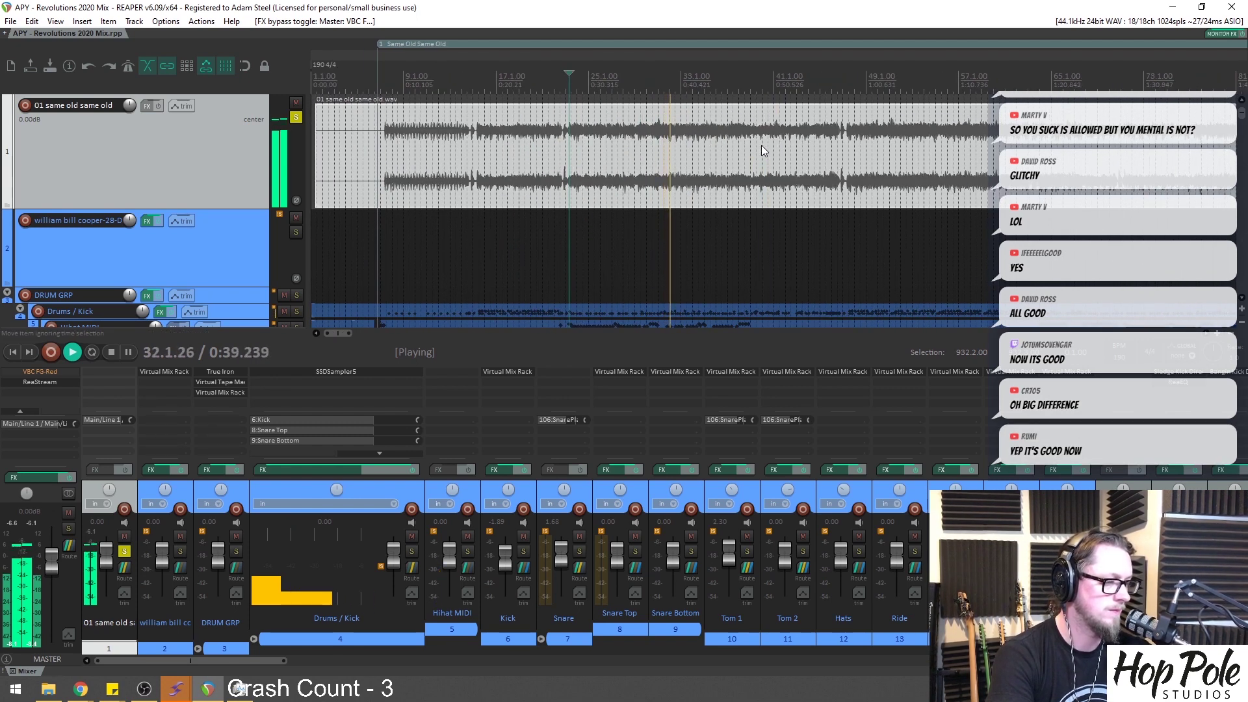
{"action": "scroll", "coordinate": [689, 204], "scroll_direction": "right", "scroll_amount": 2}
{"action": "scroll", "coordinate": [672, 208], "scroll_direction": "left", "scroll_amount": 2}
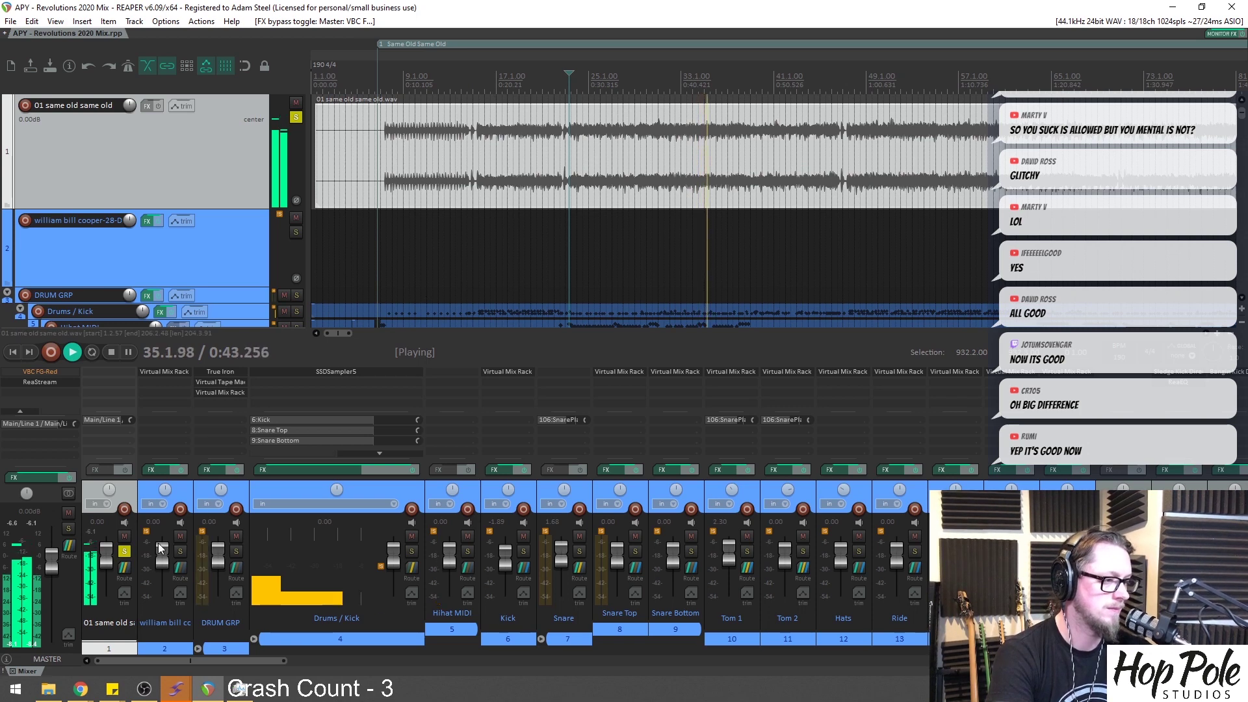
Stop playback, unsolo the reference track, and toggle the master VBC FG-Red bypass
{"action": "key", "text": "space"}
{"action": "left_click", "coordinate": [125, 553]}
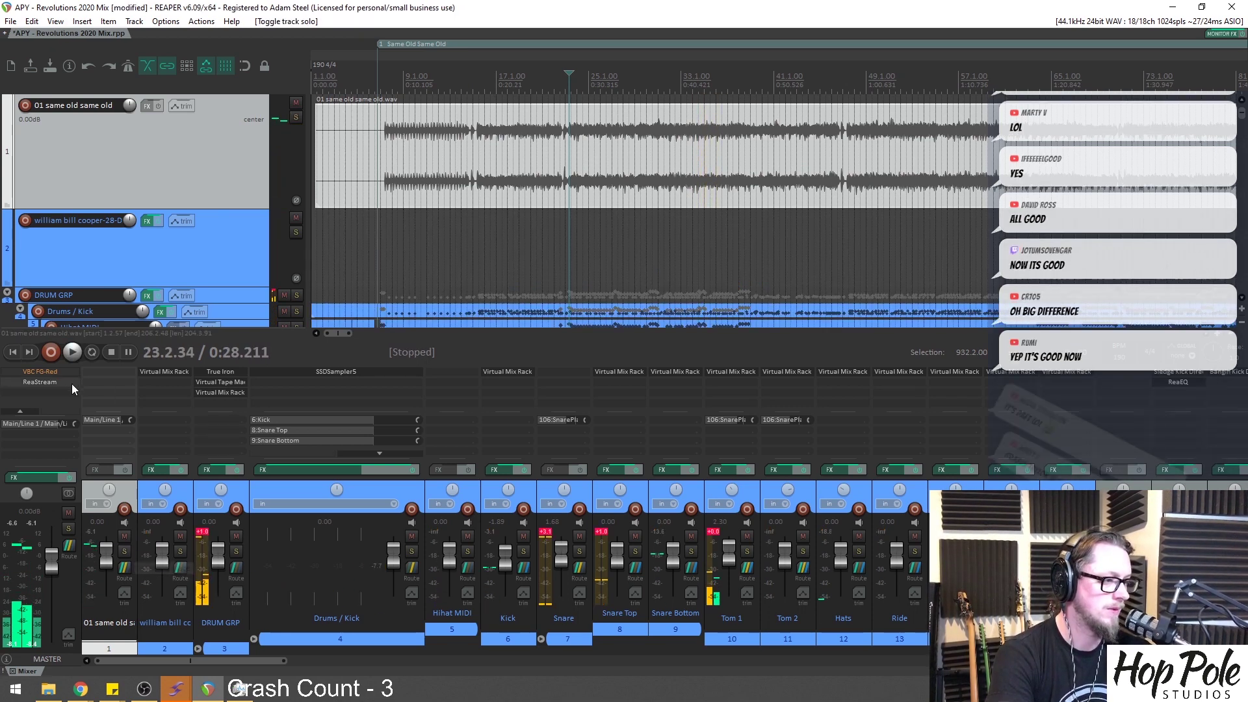
{"action": "scroll", "coordinate": [28, 379], "scroll_direction": "up", "scroll_amount": 2}
{"action": "left_click", "coordinate": [39, 392], "text": "ctrl"}
{"action": "scroll", "coordinate": [529, 156], "scroll_direction": "up", "scroll_amount": 5}
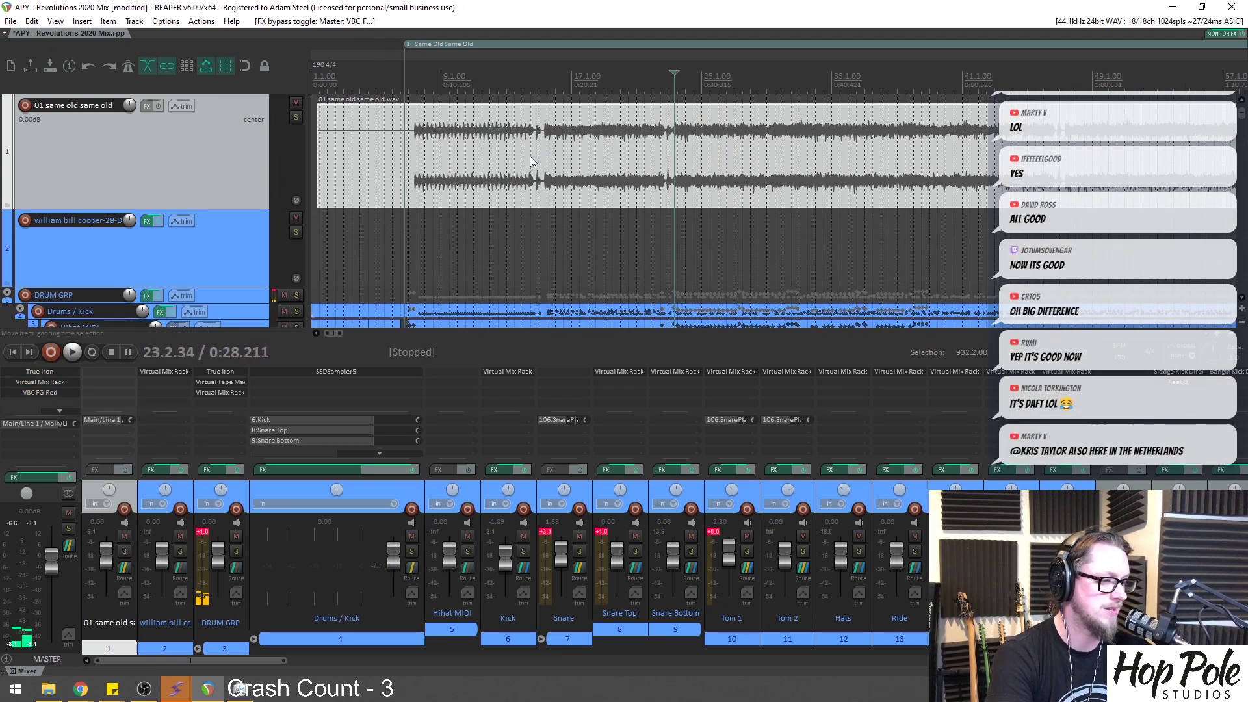
Mute the reference track, play the new mix, and hide the mixer with Ctrl+M
{"action": "left_click", "coordinate": [125, 535]}
{"action": "key", "text": "space"}
{"action": "scroll", "coordinate": [873, 158], "scroll_direction": "down", "scroll_amount": 5}
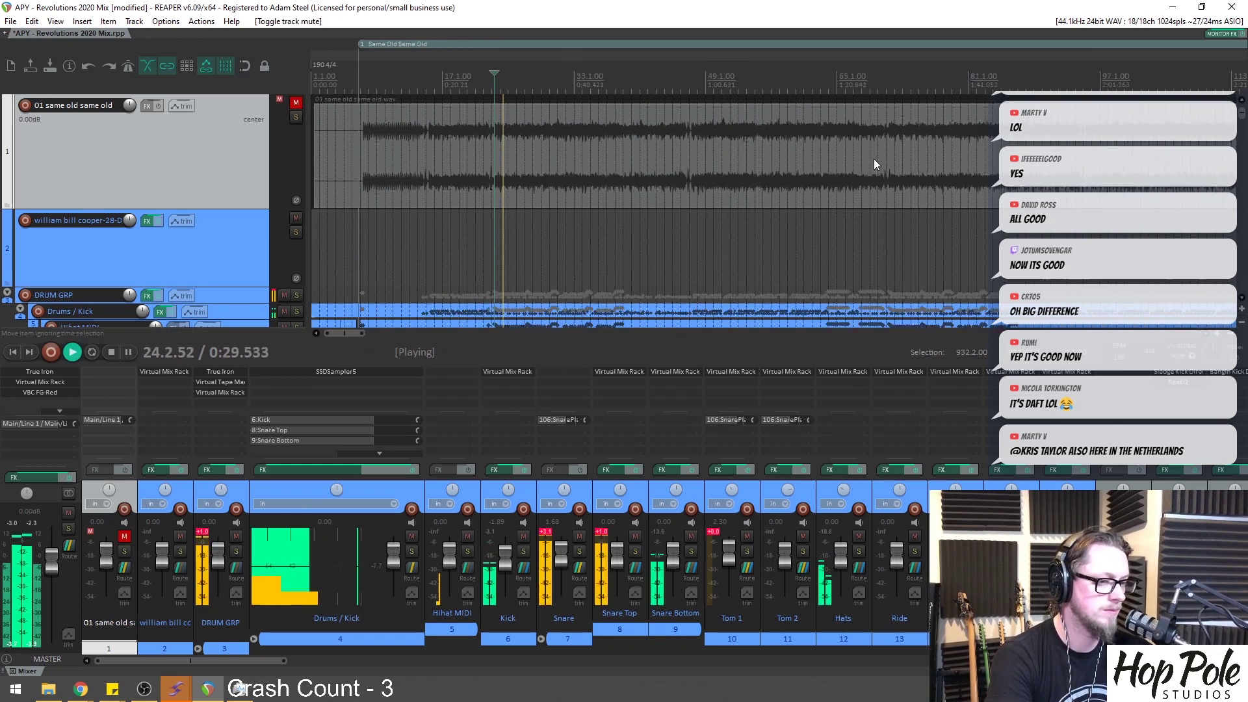
{"action": "scroll", "coordinate": [875, 158], "scroll_direction": "up", "scroll_amount": 2}
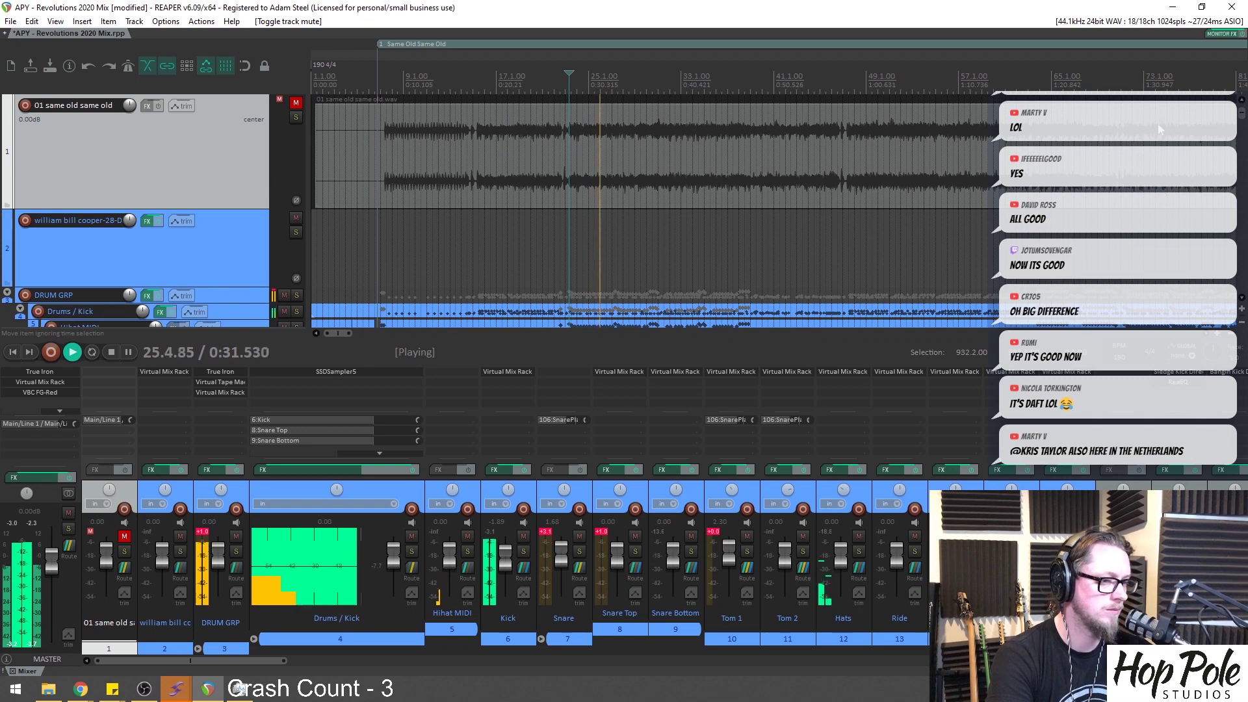
{"action": "scroll", "coordinate": [978, 180], "scroll_direction": "down", "scroll_amount": 3}
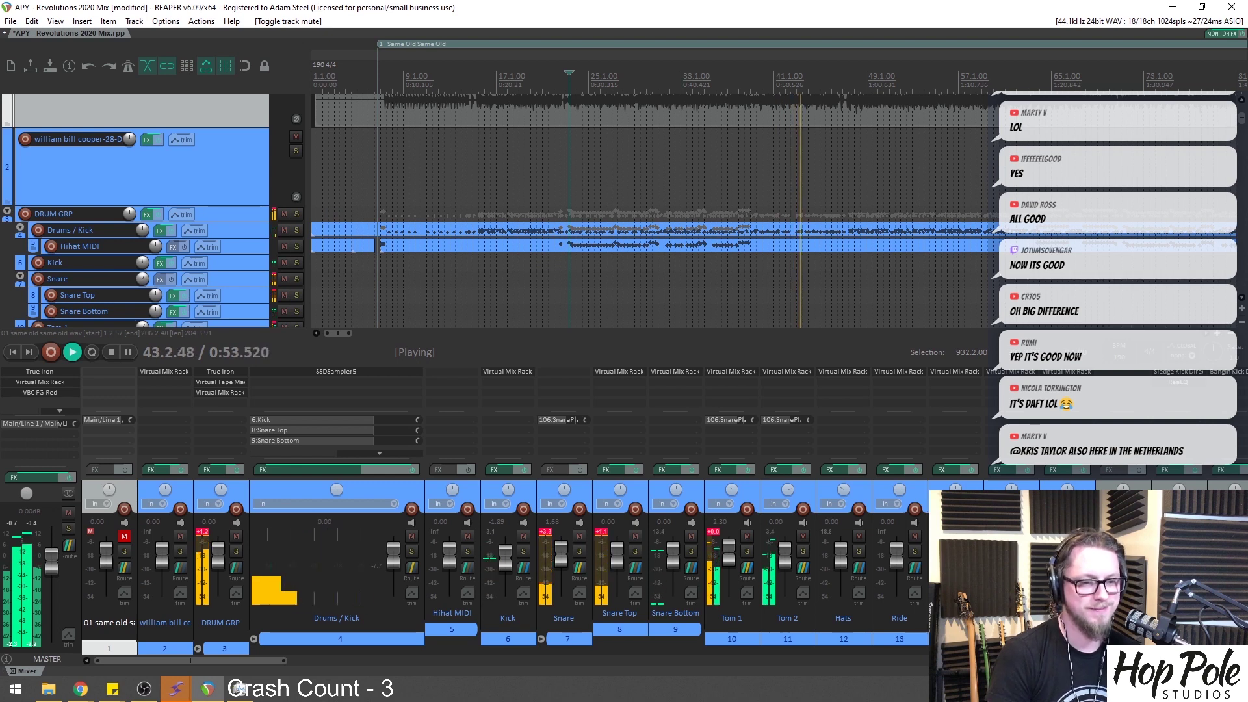
{"action": "scroll", "coordinate": [822, 216], "scroll_direction": "down", "scroll_amount": 8}
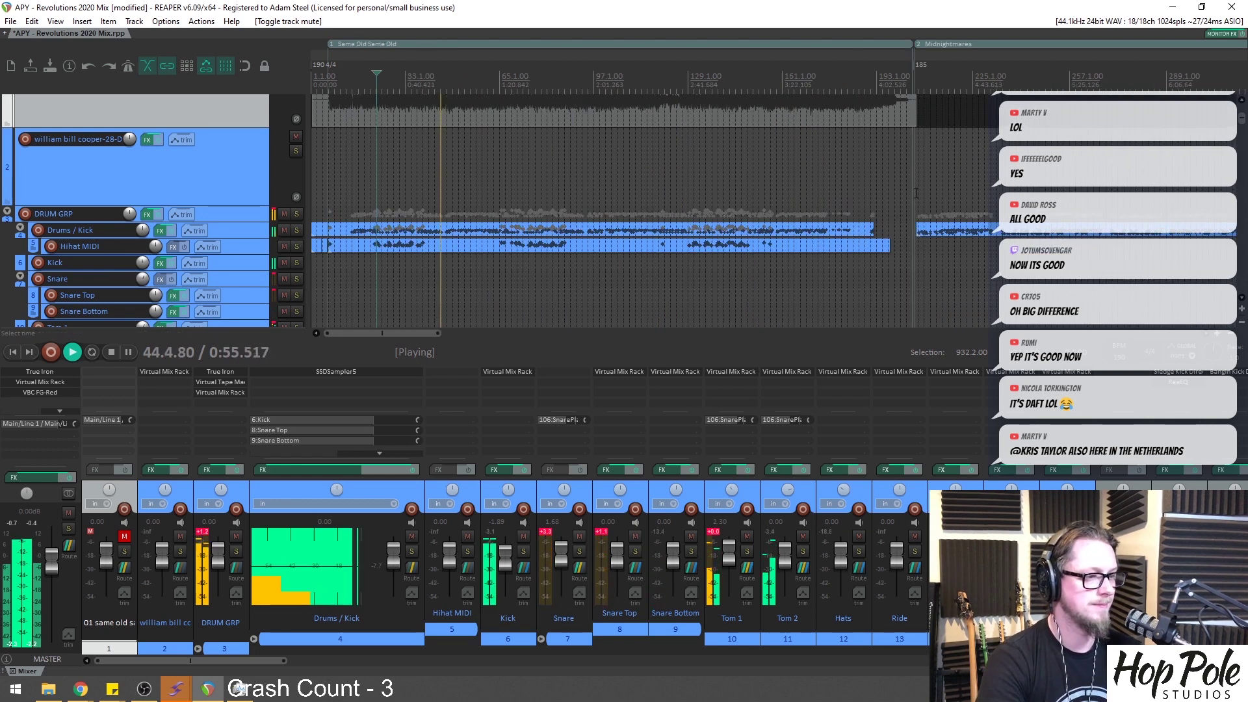
{"action": "scroll", "coordinate": [822, 216], "scroll_direction": "down", "scroll_amount": 3}
{"action": "key", "text": "ctrl+m"}
{"action": "scroll", "coordinate": [822, 217], "scroll_direction": "down", "scroll_amount": 2}
{"action": "left_click_drag", "start_coordinate": [1242, 195], "coordinate": [1245, 431]}
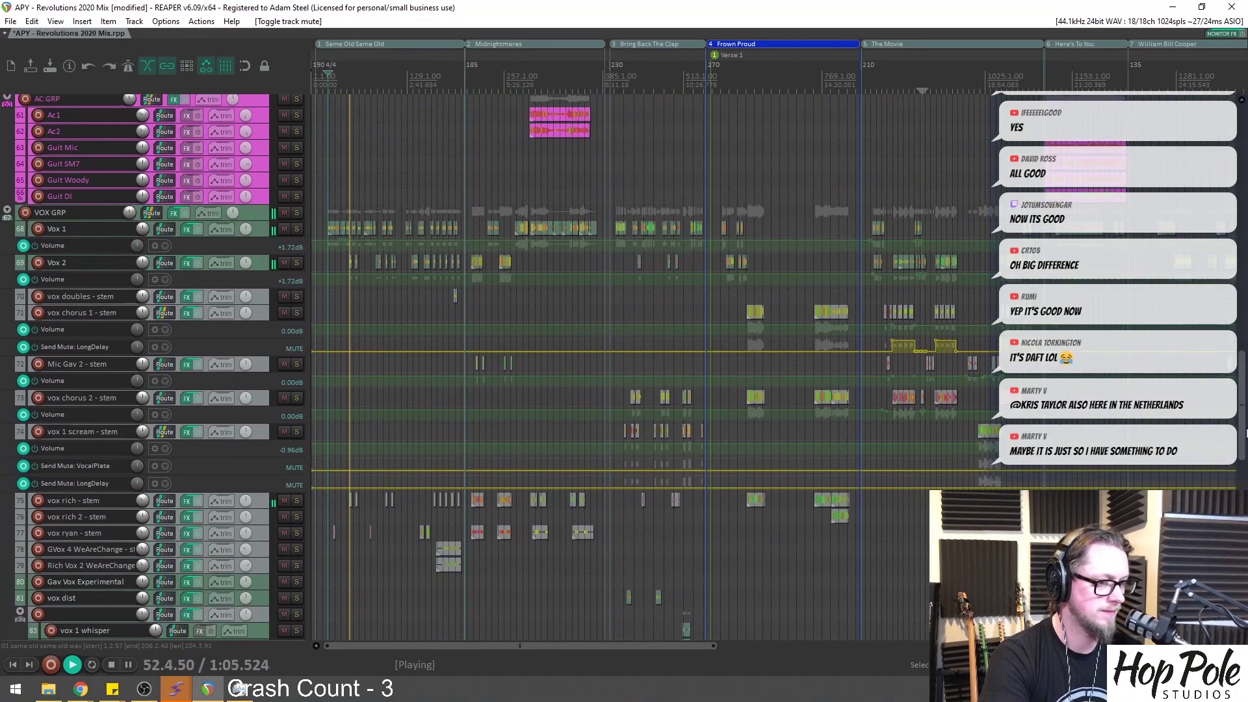
Stop playback back at 23.2.34, bring the mixer back with Ctrl+M, and close the audio device
{"action": "scroll", "coordinate": [697, 293], "scroll_direction": "down", "scroll_amount": 2}
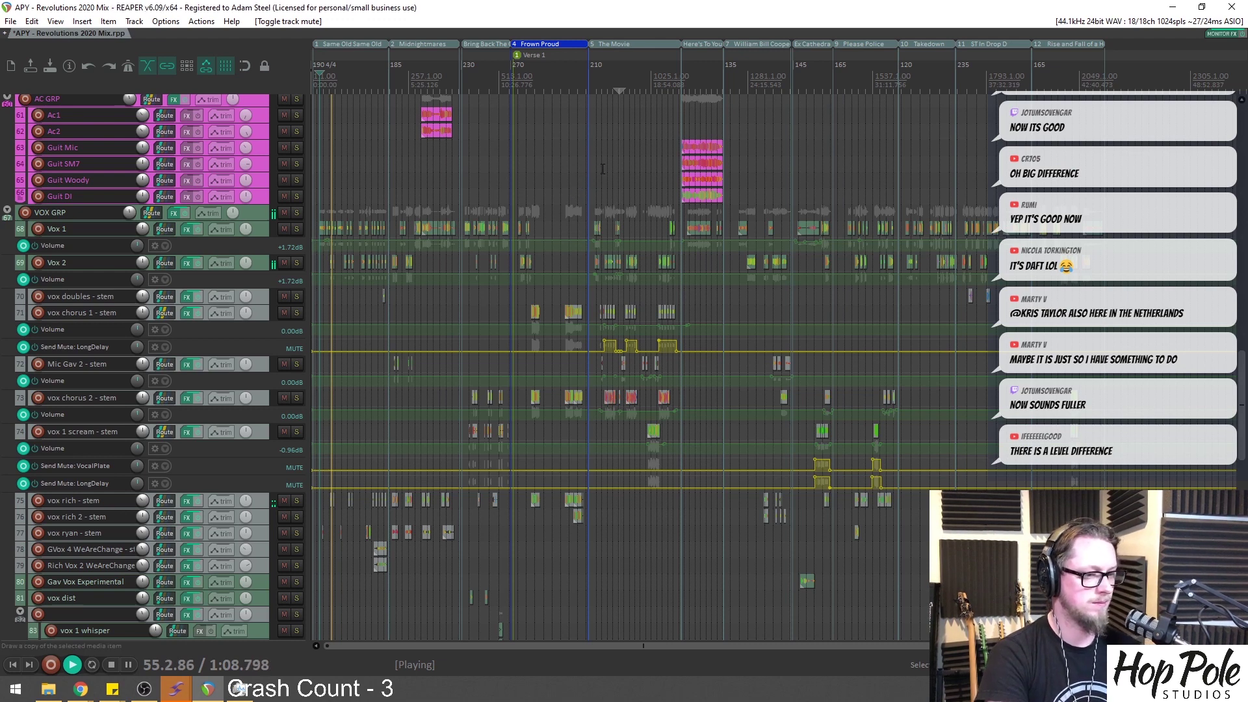
{"action": "scroll", "coordinate": [588, 181], "scroll_direction": "up", "scroll_amount": 2}
{"action": "scroll", "coordinate": [588, 180], "scroll_direction": "up", "scroll_amount": 2}
{"action": "key", "text": "space"}
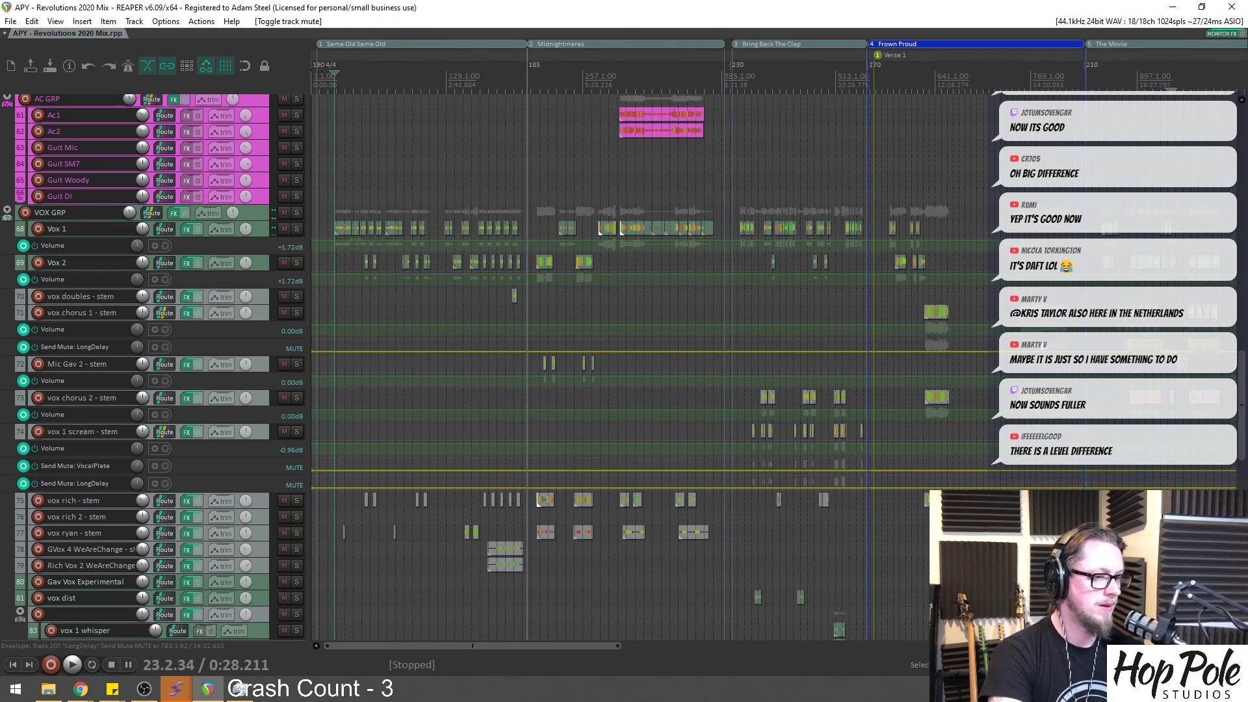
{"action": "key", "text": "ctrl+m"}
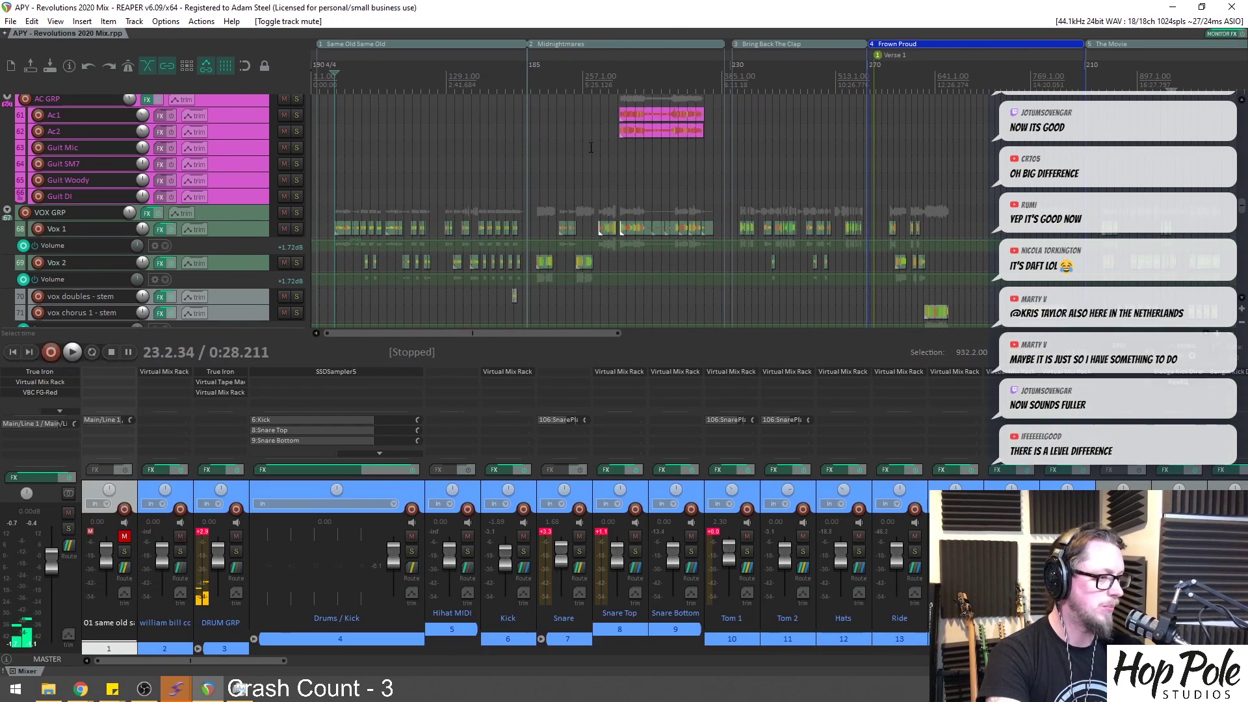
{"action": "scroll", "coordinate": [588, 144], "scroll_direction": "down", "scroll_amount": 2}
{"action": "scroll", "coordinate": [589, 144], "scroll_direction": "down", "scroll_amount": 2}
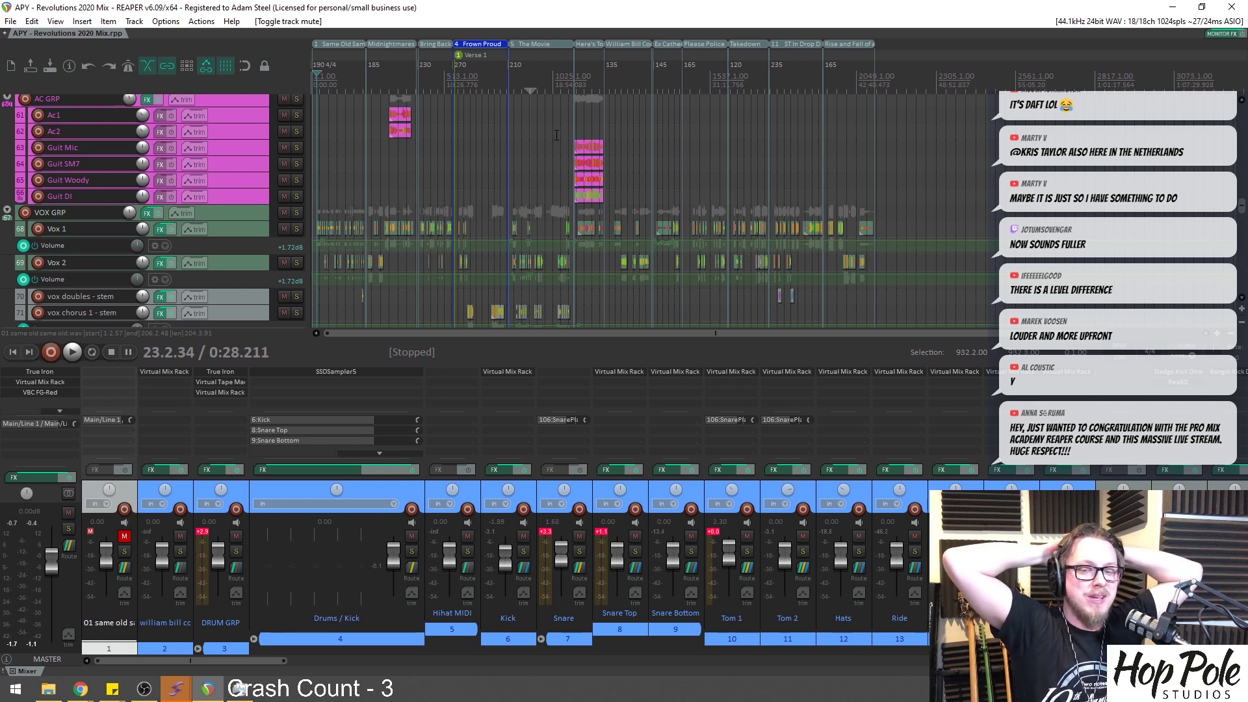
{"action": "left_click", "coordinate": [89, 684]}
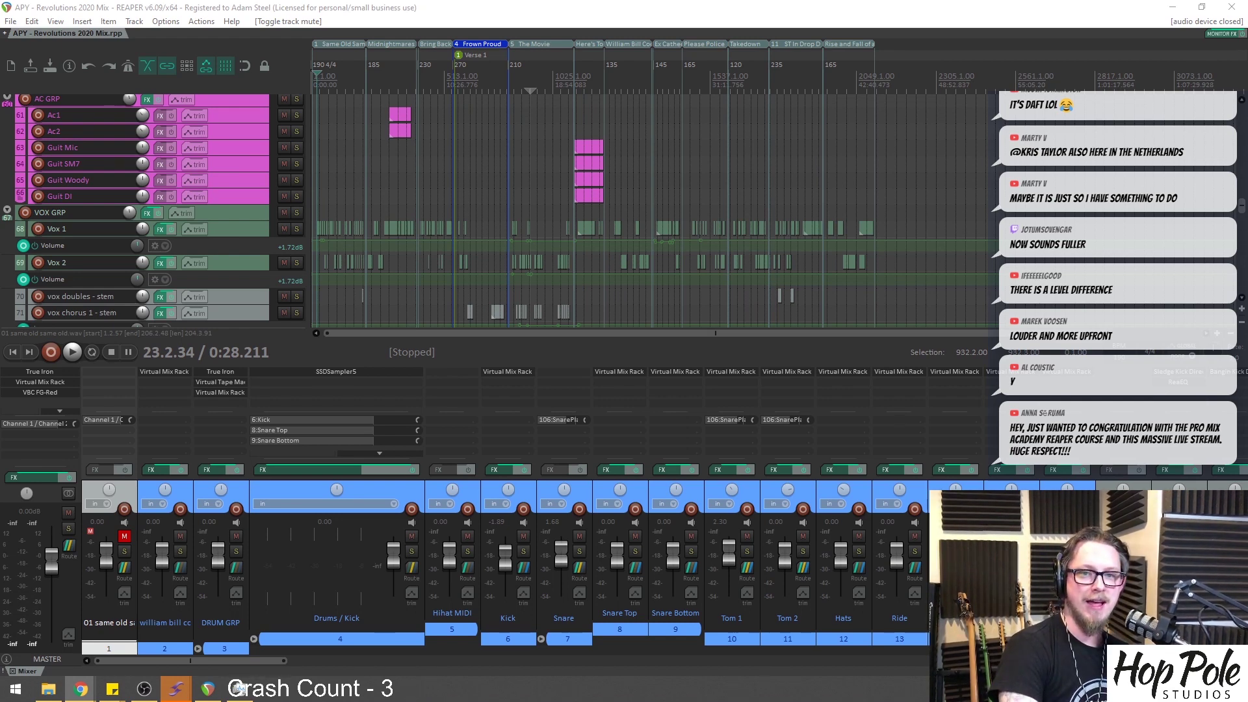
Move the Ultimate Reaper Guide page in Chrome into its own window and widen it
{"action": "left_click", "coordinate": [81, 688]}
{"action": "left_click_drag", "start_coordinate": [416, 50], "coordinate": [302, 24]}
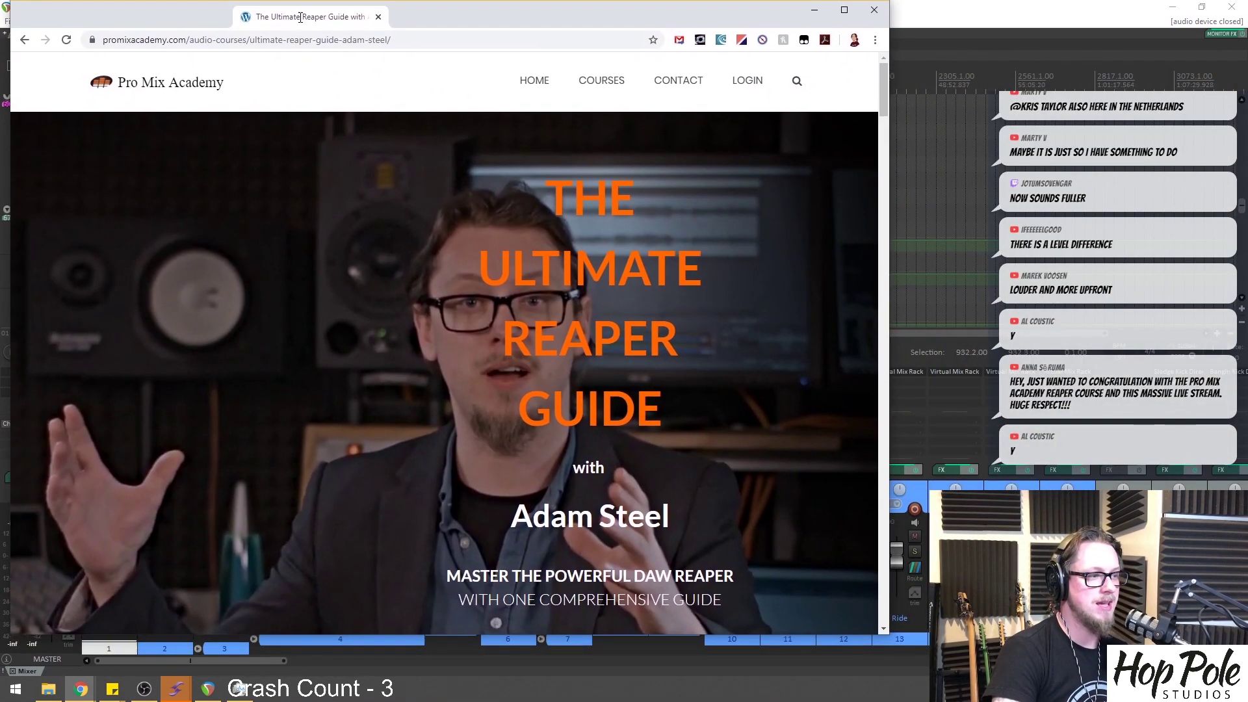
{"action": "left_click_drag", "start_coordinate": [890, 254], "coordinate": [1188, 255]}
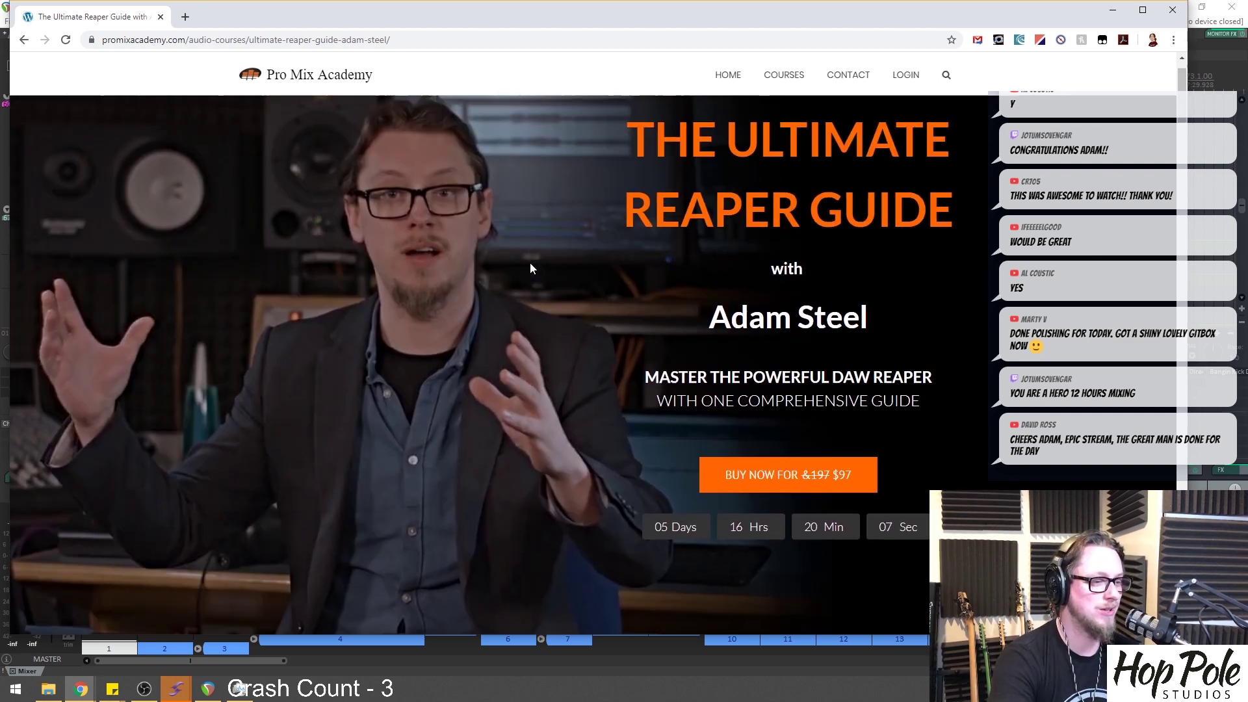
Shift the browser window right, widen it, and scroll down the course page
{"action": "scroll", "coordinate": [585, 258], "scroll_direction": "down", "scroll_amount": 2}
{"action": "scroll", "coordinate": [648, 253], "scroll_direction": "up", "scroll_amount": 2}
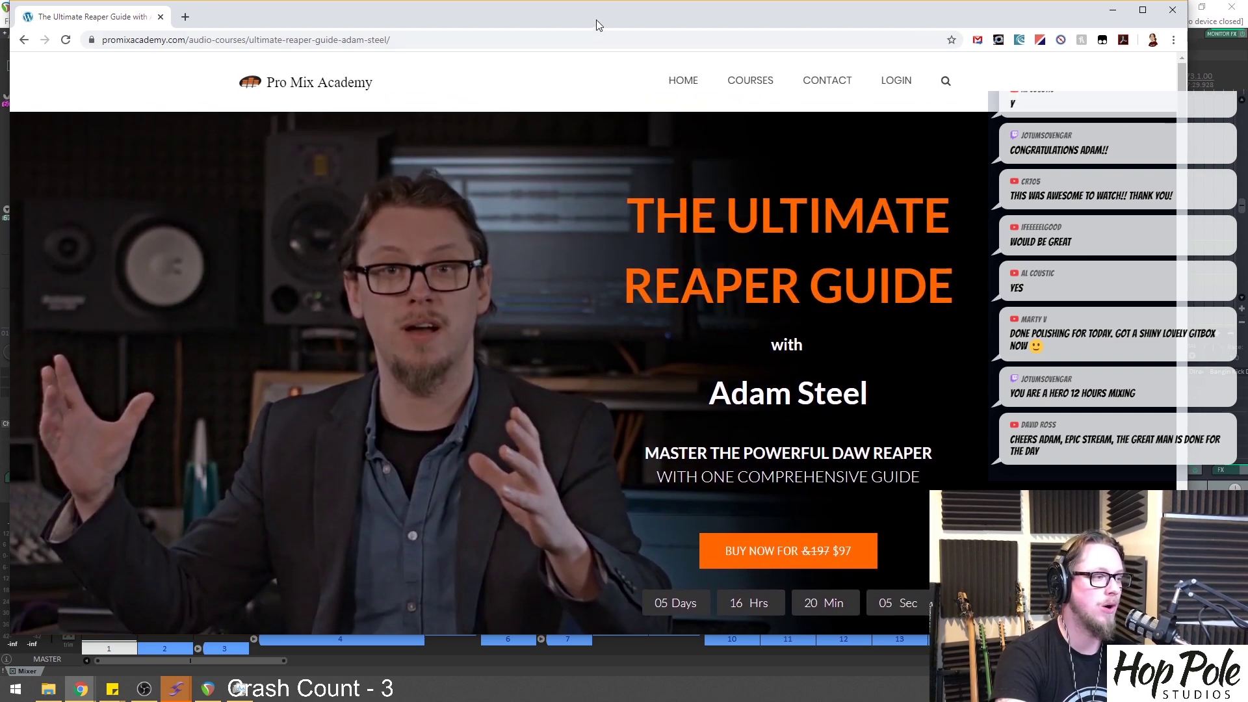
{"action": "left_click_drag", "start_coordinate": [596, 20], "coordinate": [602, 21]}
{"action": "left_click_drag", "start_coordinate": [1192, 180], "coordinate": [1230, 180]}
{"action": "scroll", "coordinate": [780, 325], "scroll_direction": "down", "scroll_amount": 15}
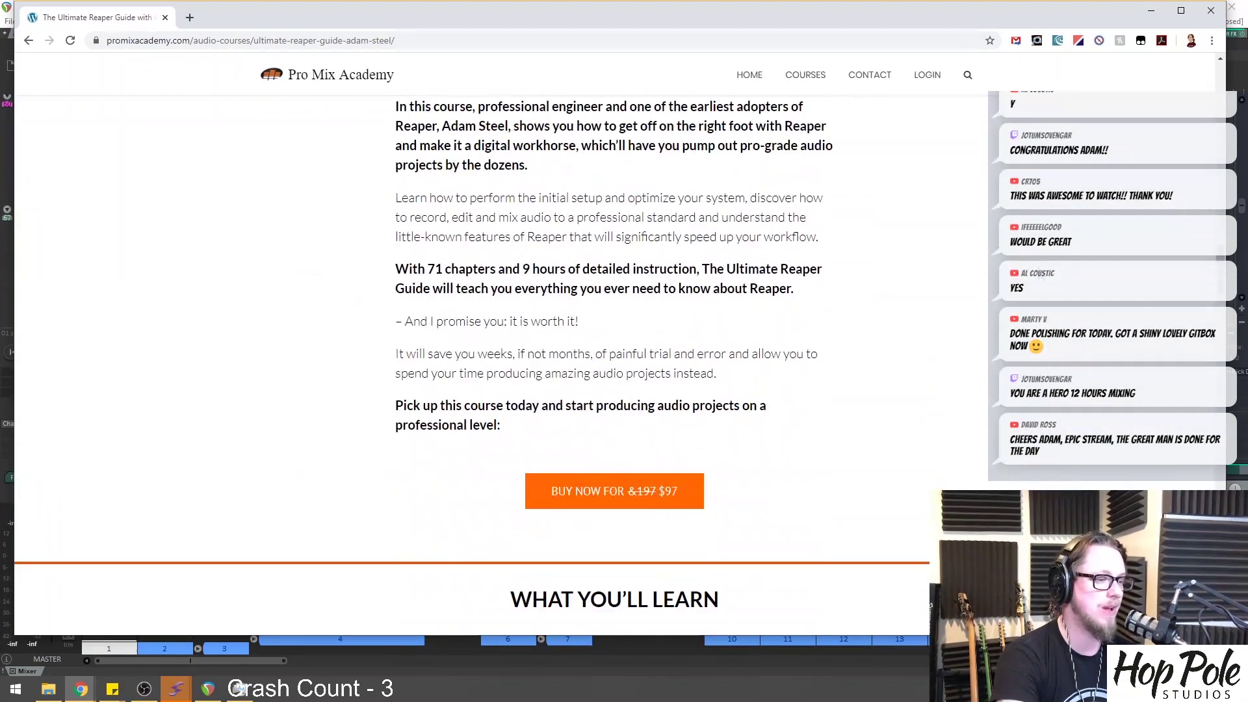
{"action": "scroll", "coordinate": [956, 265], "scroll_direction": "down", "scroll_amount": 9}
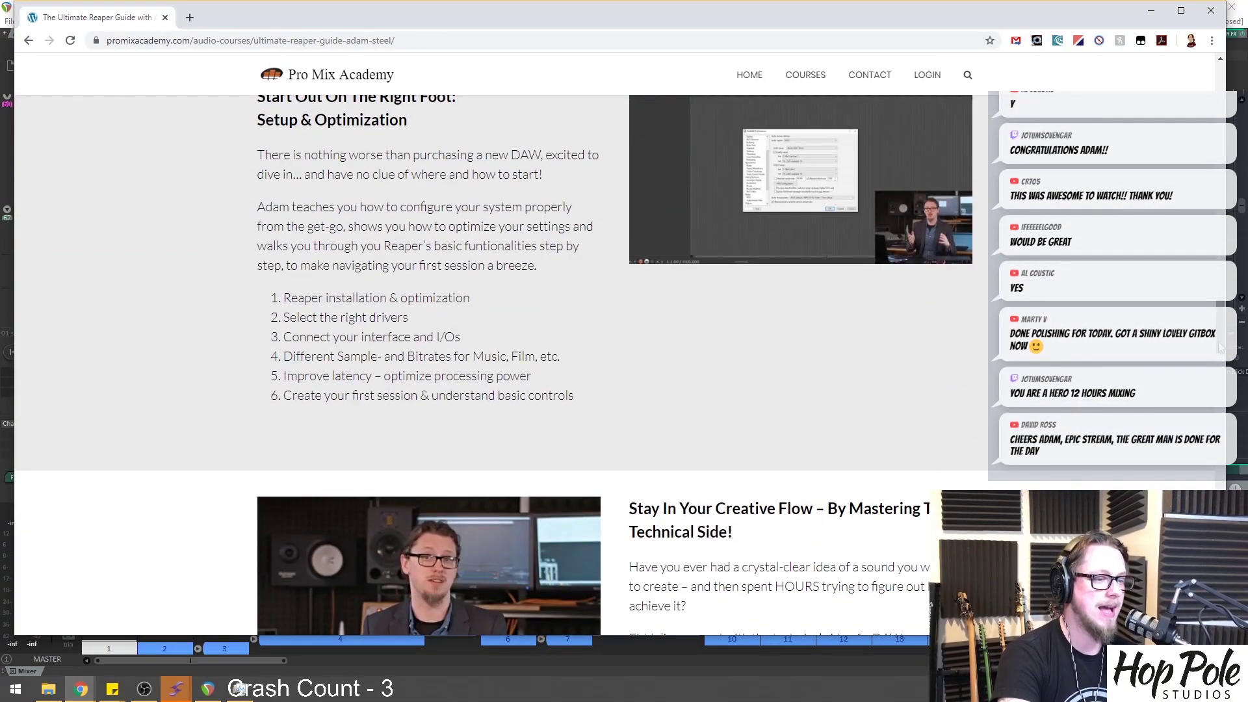
{"action": "left_click_drag", "start_coordinate": [1220, 348], "coordinate": [1228, 400]}
Highlight and then clear the paragraphs about Reaper's fast workflow, then lower the window slightly
{"action": "scroll", "coordinate": [766, 176], "scroll_direction": "down", "scroll_amount": 3}
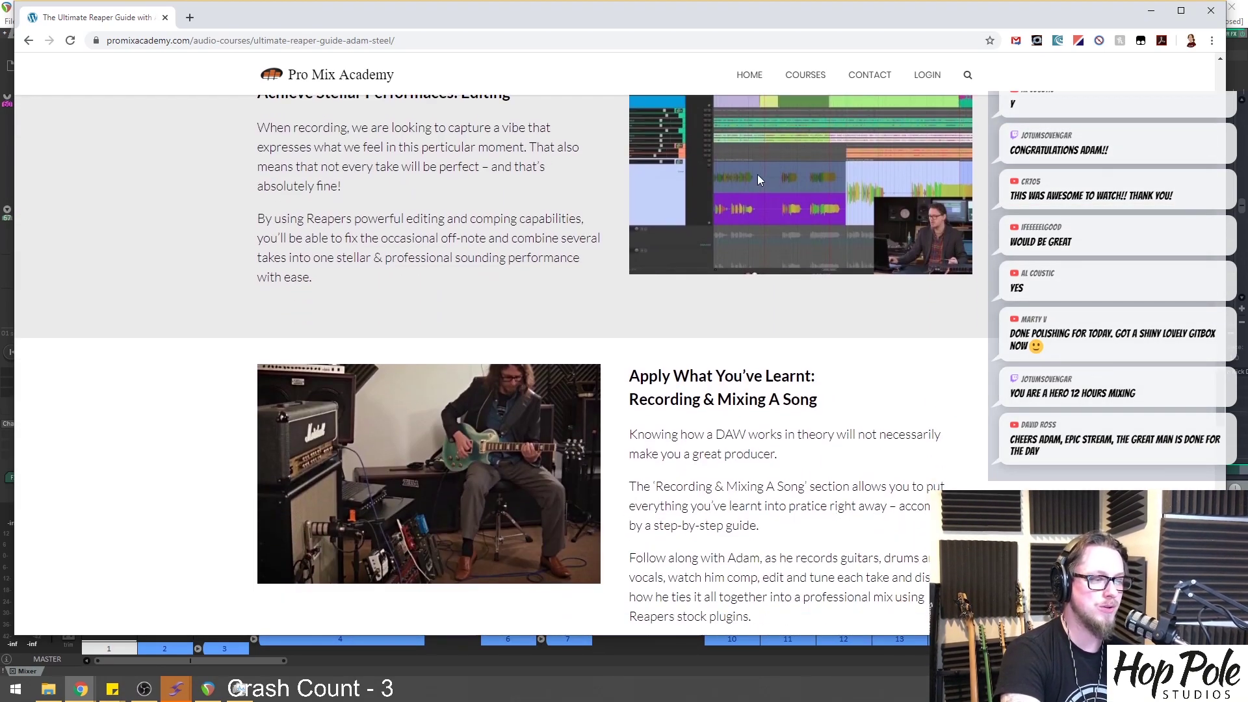
{"action": "scroll", "coordinate": [607, 341], "scroll_direction": "down", "scroll_amount": 2}
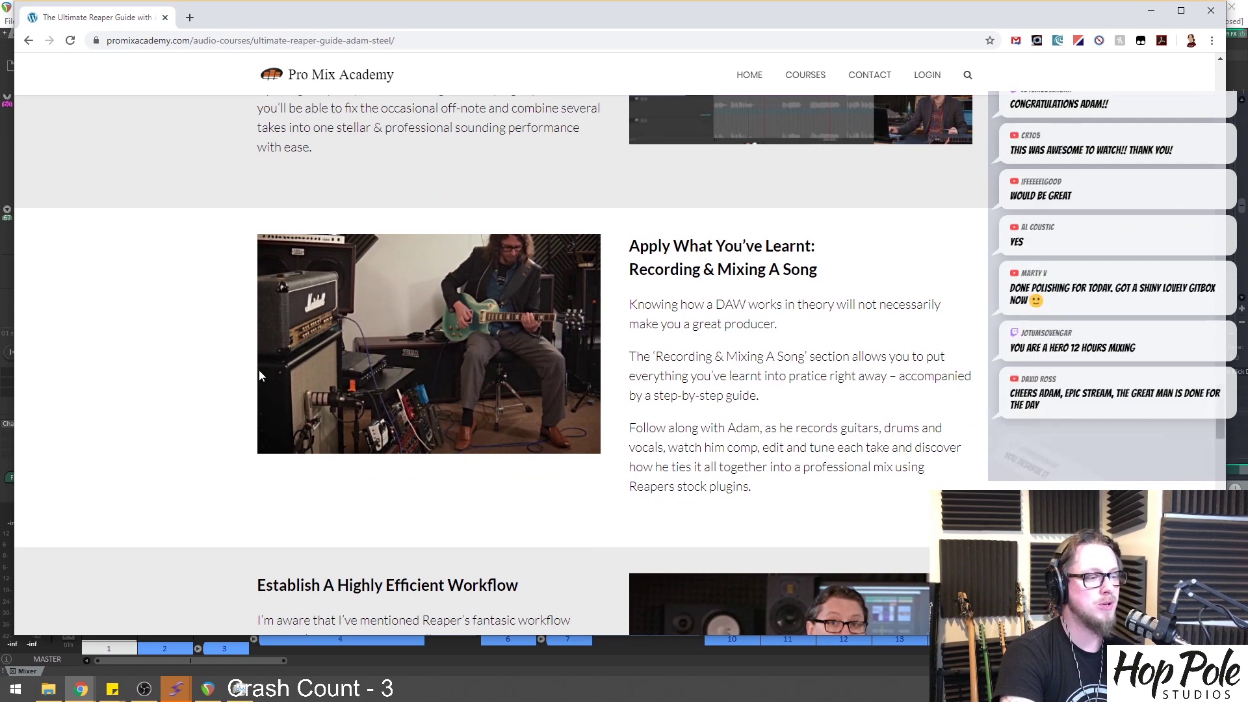
{"action": "scroll", "coordinate": [258, 374], "scroll_direction": "down", "scroll_amount": 5}
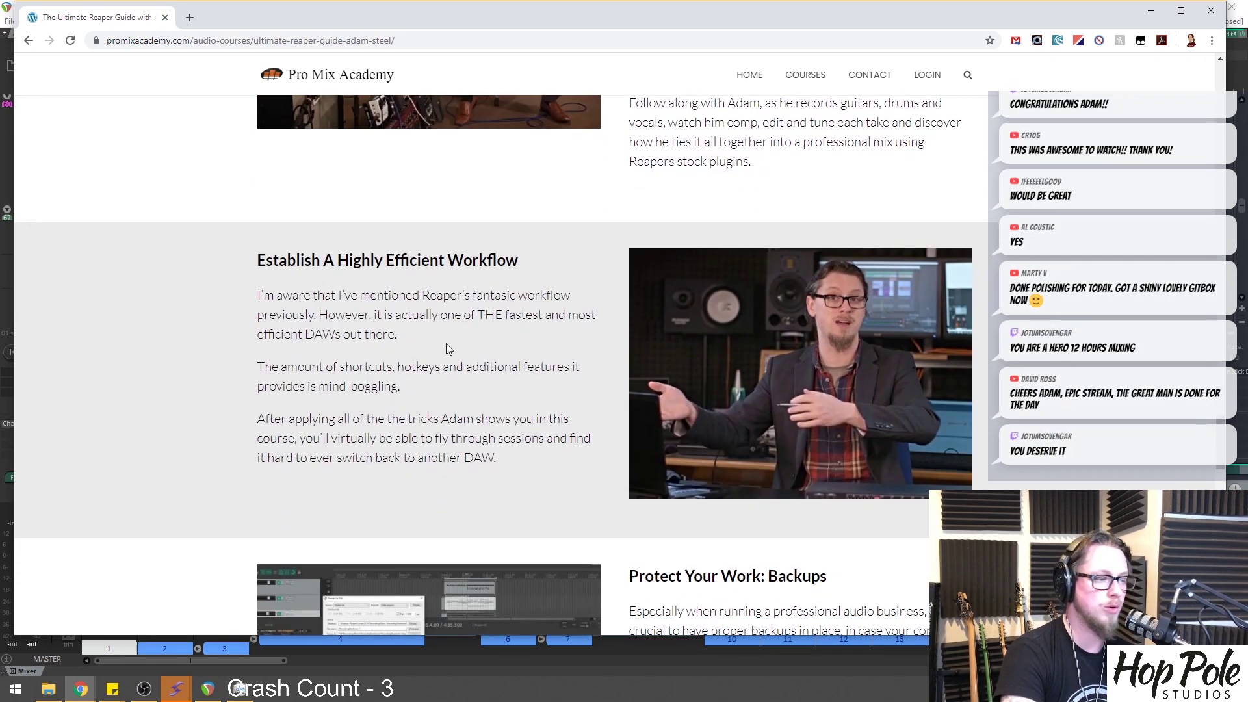
{"action": "left_click_drag", "start_coordinate": [368, 314], "coordinate": [504, 457]}
{"action": "left_click", "coordinate": [494, 470]}
{"action": "scroll", "coordinate": [408, 304], "scroll_direction": "down", "scroll_amount": 6}
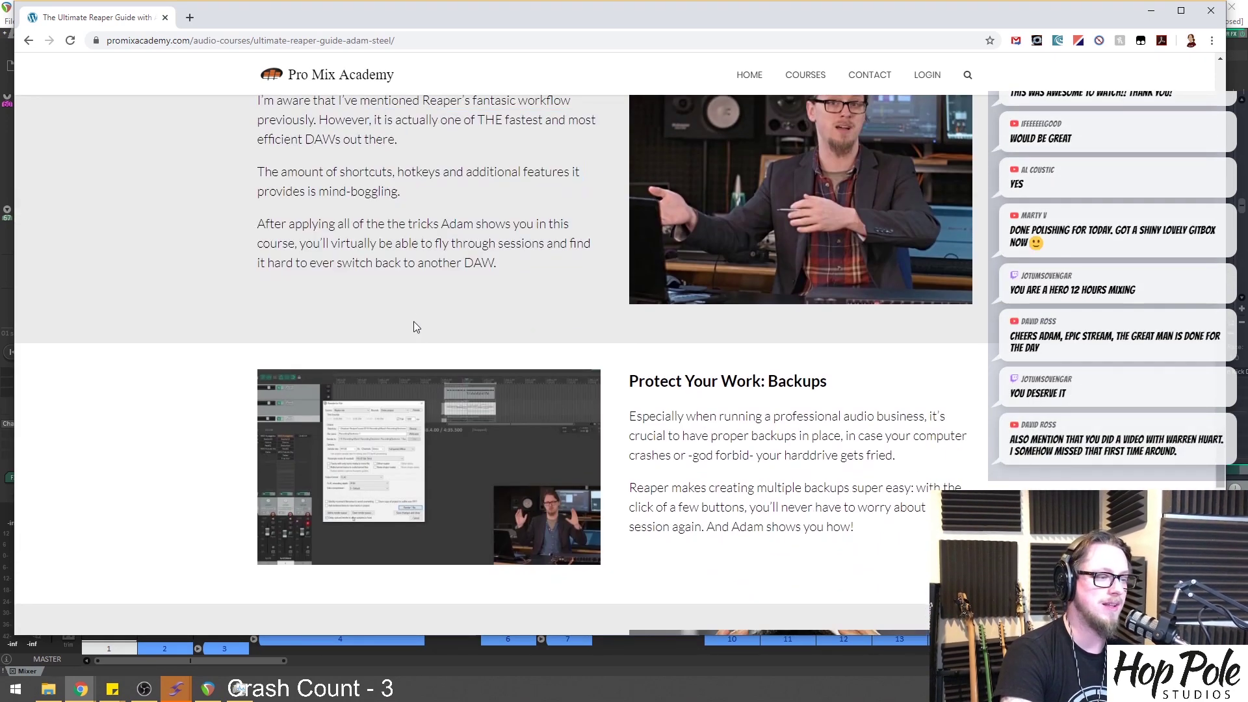
{"action": "mouse_move", "coordinate": [788, 11]}
{"action": "left_mouse_down"}
{"action": "mouse_move", "coordinate": [742, 486]}
{"action": "mouse_move", "coordinate": [806, 76]}
{"action": "mouse_move", "coordinate": [797, 13]}
{"action": "left_mouse_up"}
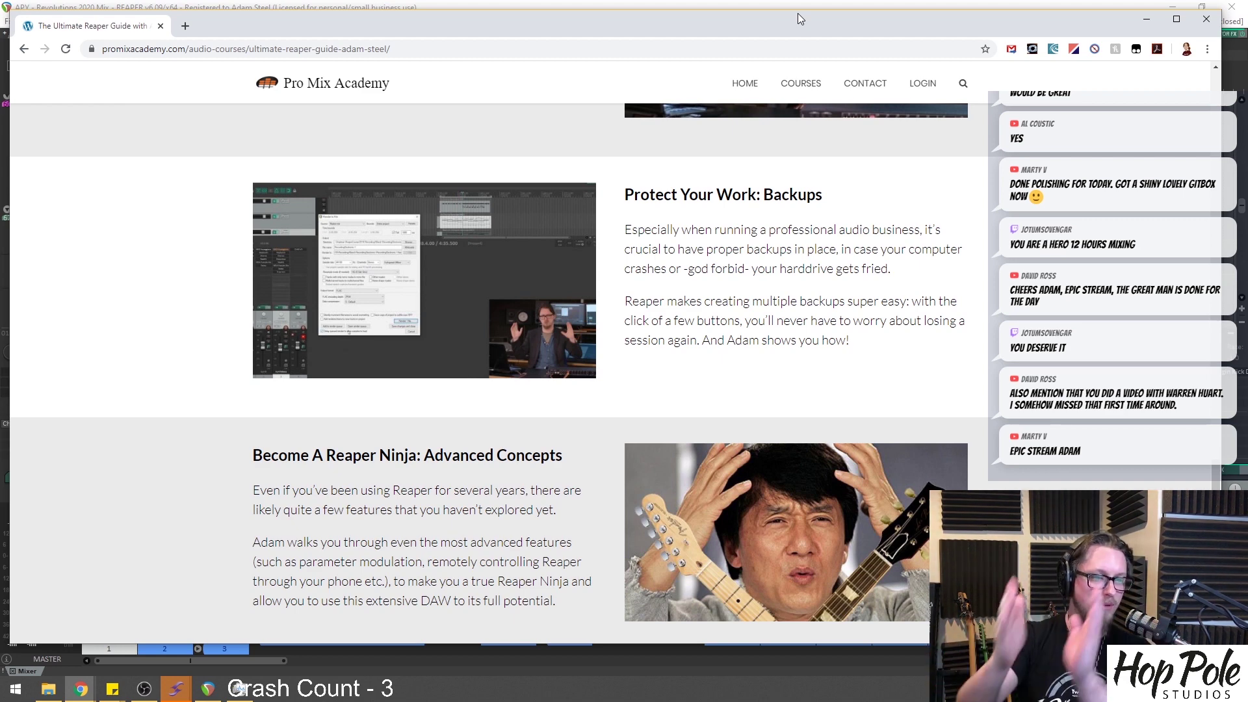
Scroll to the Multitracks & Session Templates section, highlight its text, then clear the highlight
{"action": "scroll", "coordinate": [669, 185], "scroll_direction": "down", "scroll_amount": 3}
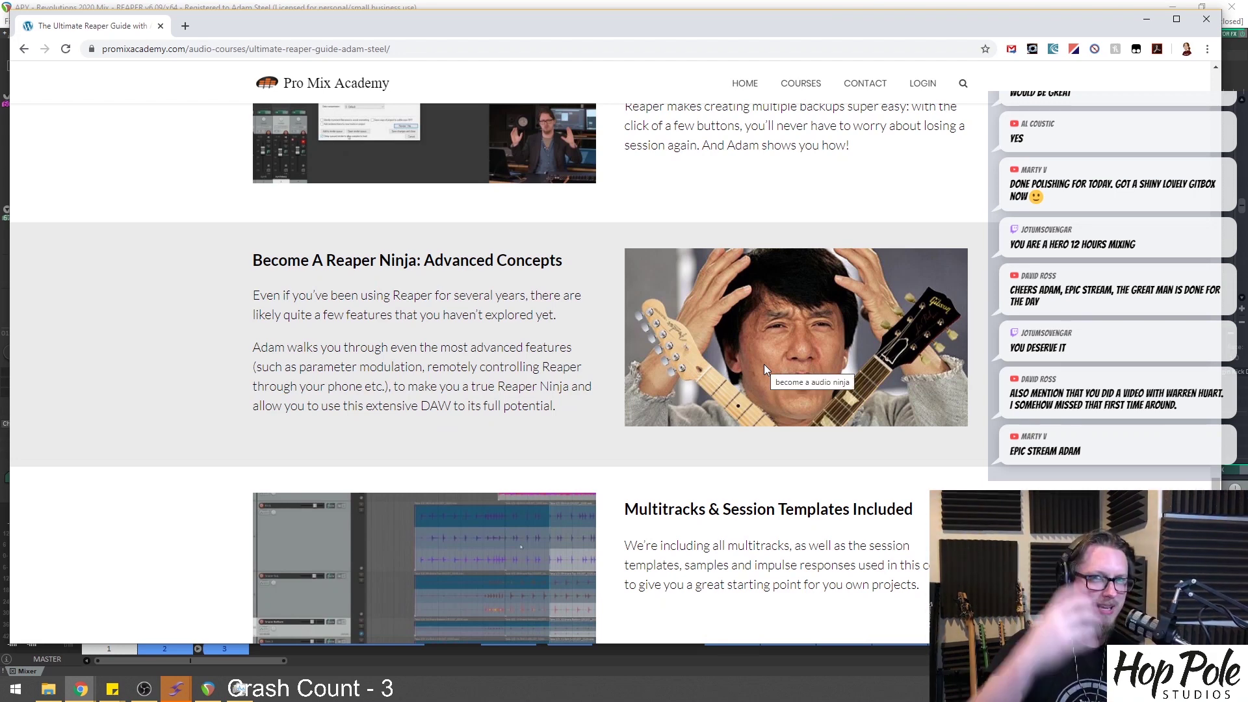
{"action": "scroll", "coordinate": [609, 413], "scroll_direction": "down", "scroll_amount": 2}
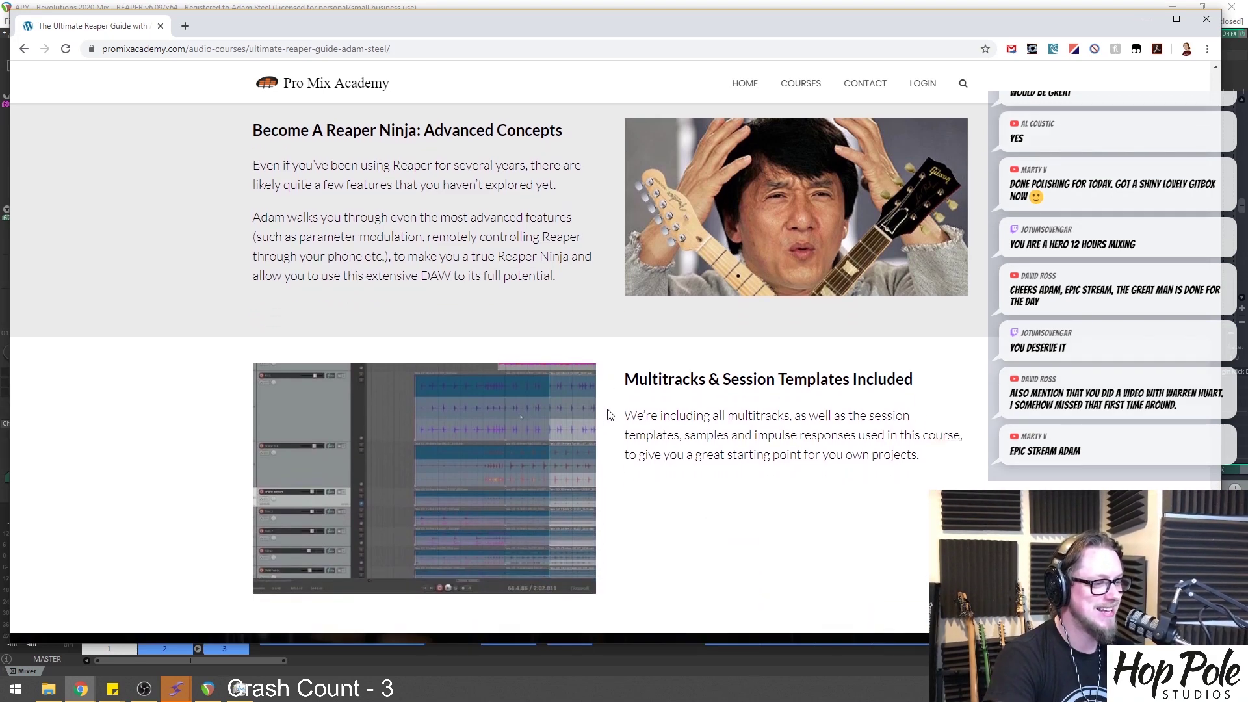
{"action": "scroll", "coordinate": [609, 413], "scroll_direction": "down", "scroll_amount": 1}
{"action": "left_click_drag", "start_coordinate": [626, 316], "coordinate": [919, 392]}
{"action": "left_click", "coordinate": [618, 309]}
{"action": "left_click", "coordinate": [669, 322]}
{"action": "left_click", "coordinate": [954, 400]}
{"action": "scroll", "coordinate": [956, 390], "scroll_direction": "down", "scroll_amount": 15}
{"action": "scroll", "coordinate": [960, 384], "scroll_direction": "up", "scroll_amount": 6}
{"action": "left_click_drag", "start_coordinate": [1213, 416], "coordinate": [1213, 85]}
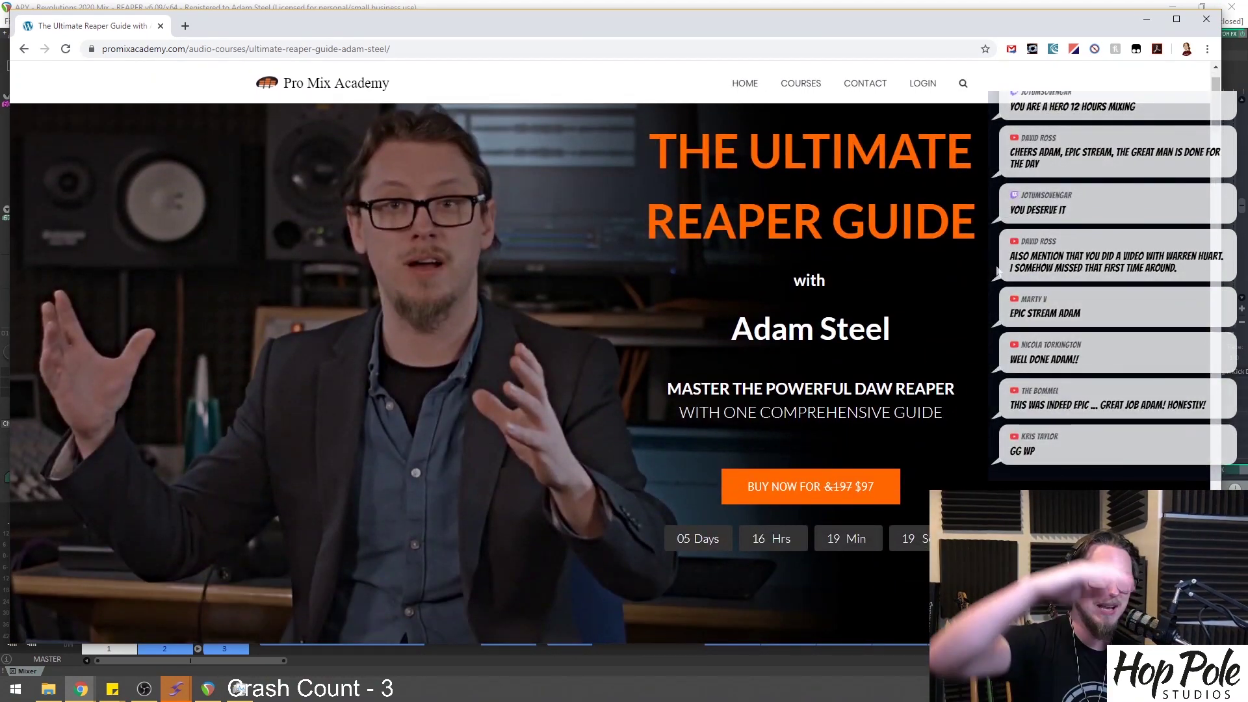